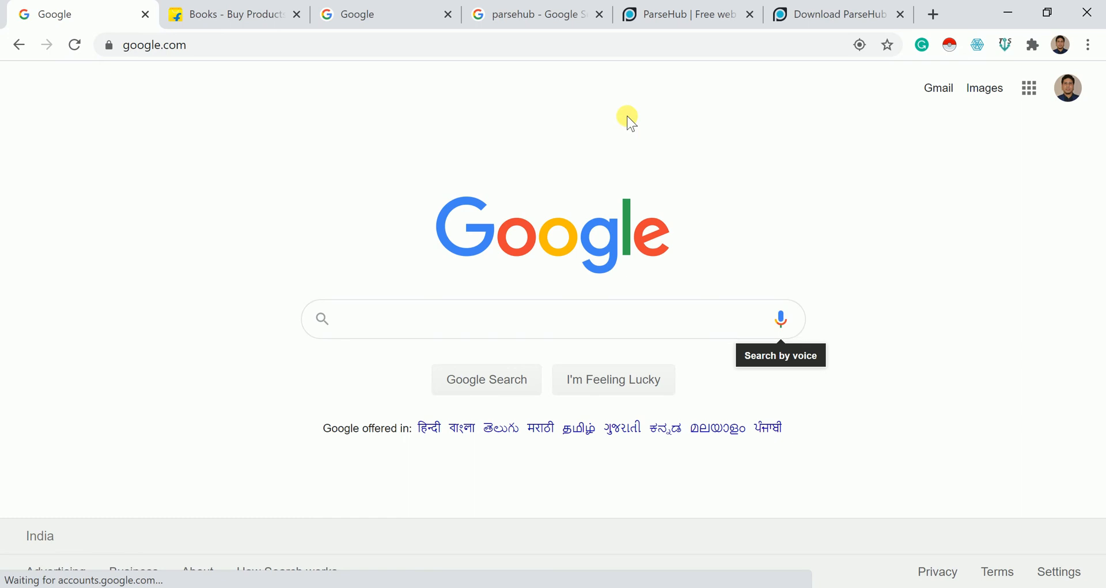
- Go from the parsehub search results to the ParseHub website and open its free download page
click(545, 16)
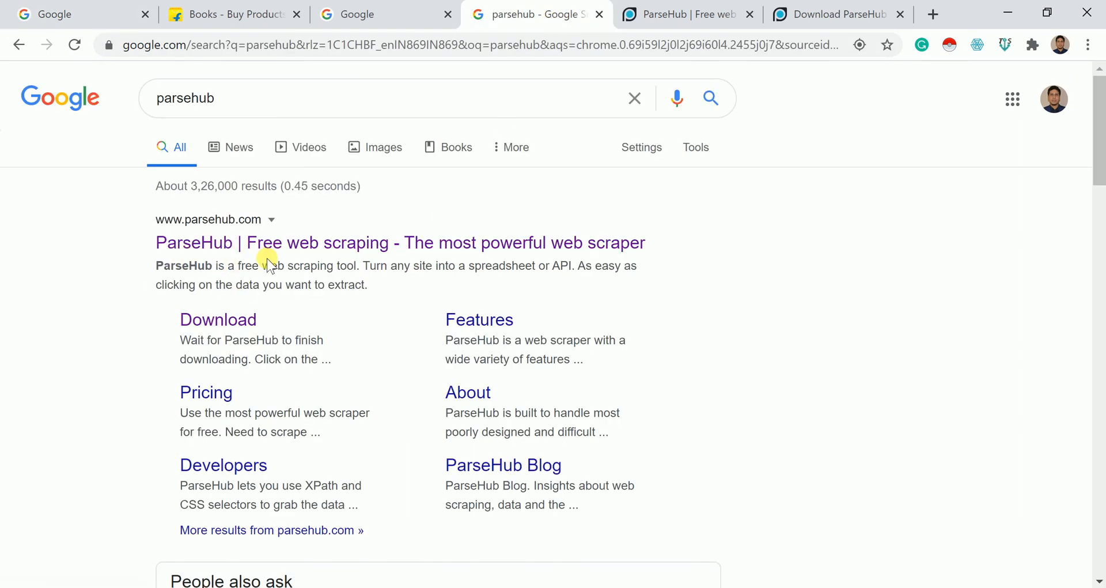
click(656, 16)
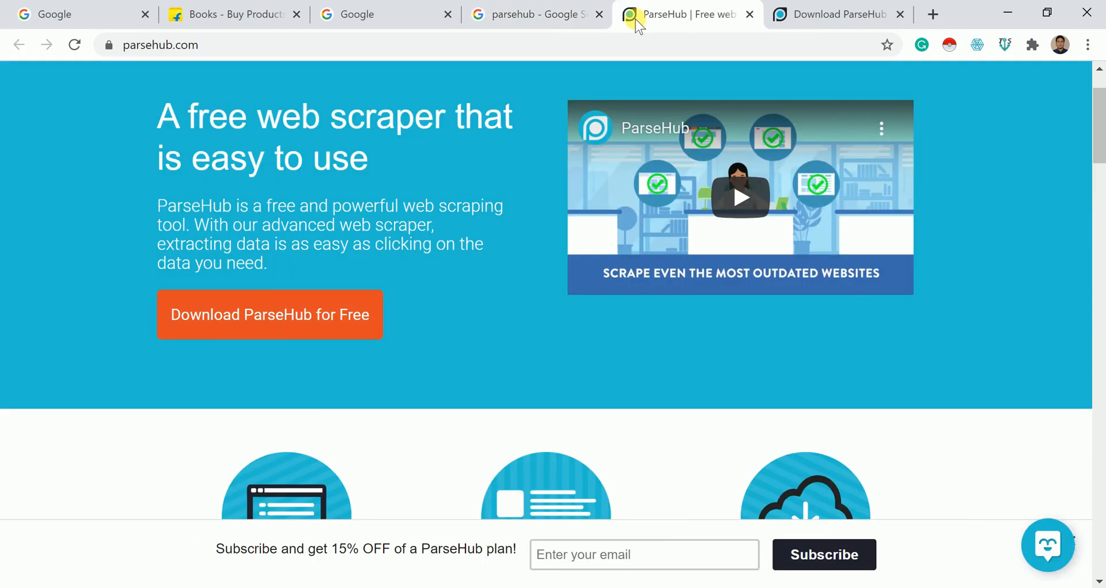
click(241, 323)
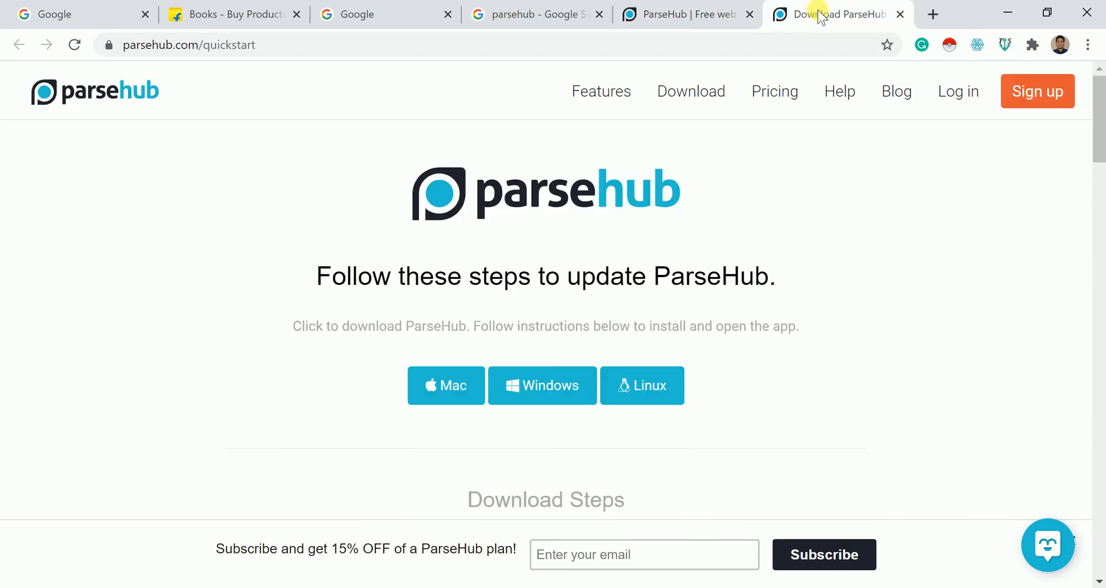
- Examine the Windows download and installation steps on the ParseHub quickstart page
scroll(365, 412, down, 2)
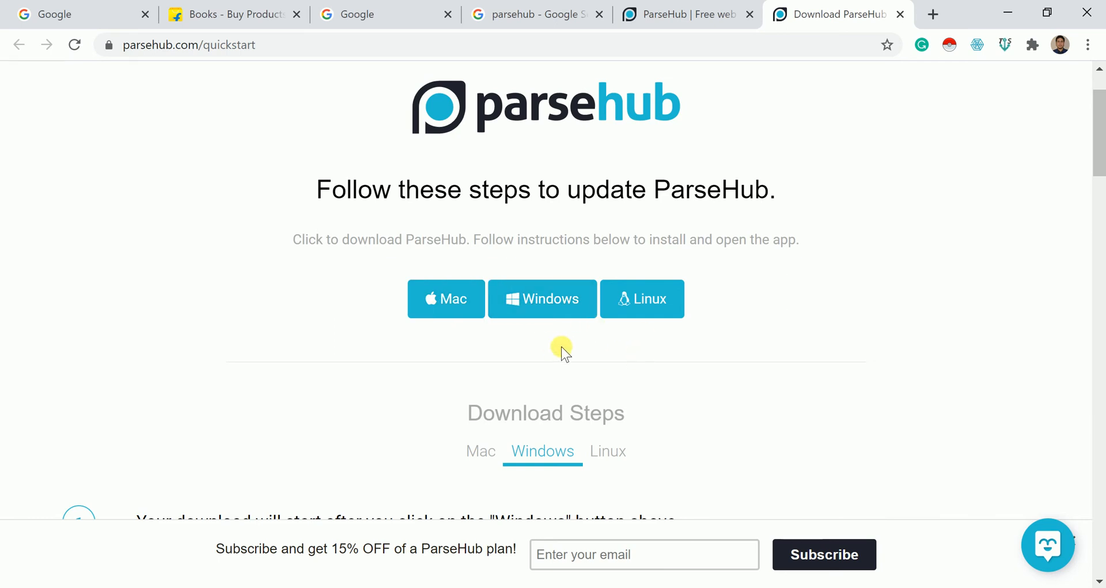
scroll(561, 354, down, 5)
scroll(550, 372, down, 3)
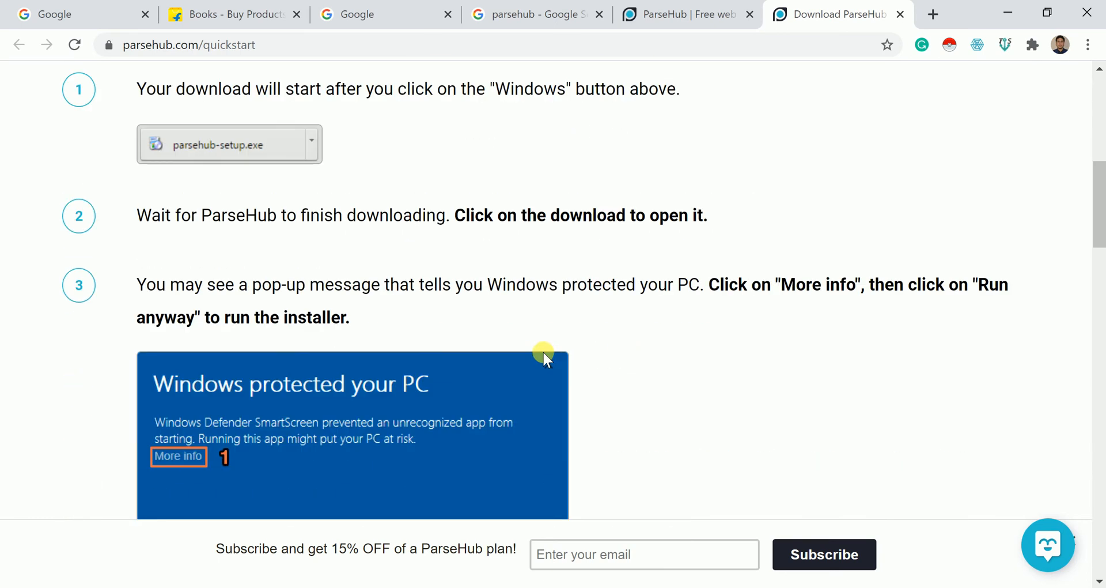
scroll(544, 357, down, 5)
scroll(543, 355, down, 9)
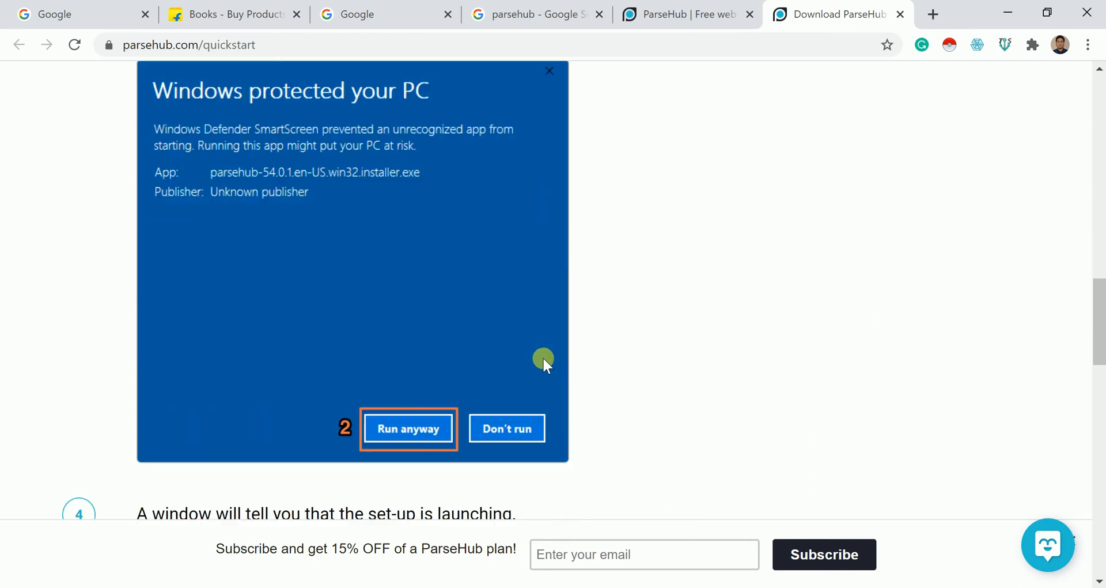
scroll(544, 361, down, 5)
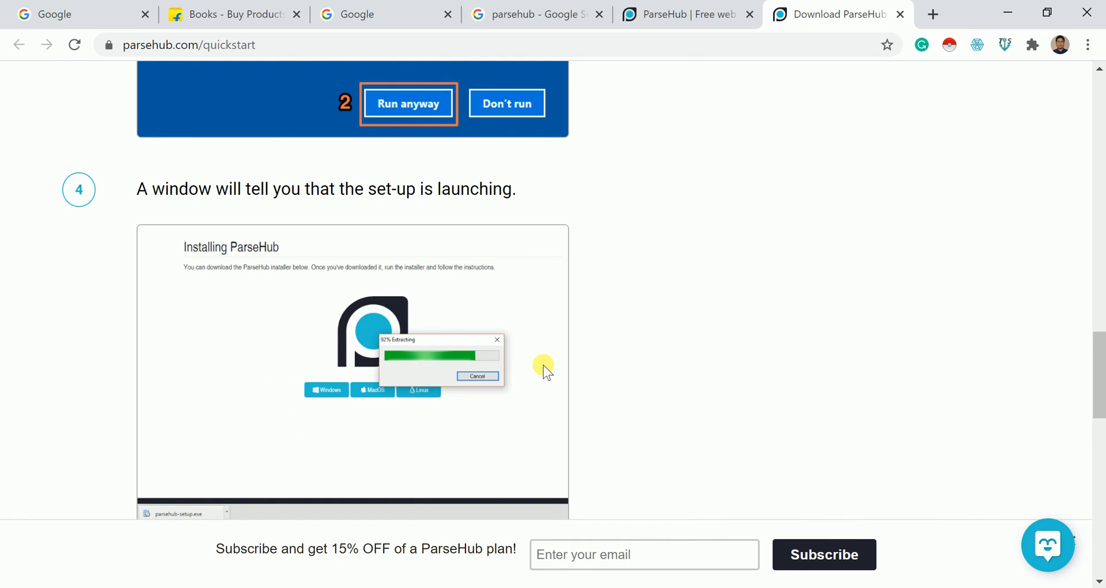
scroll(545, 367, down, 6)
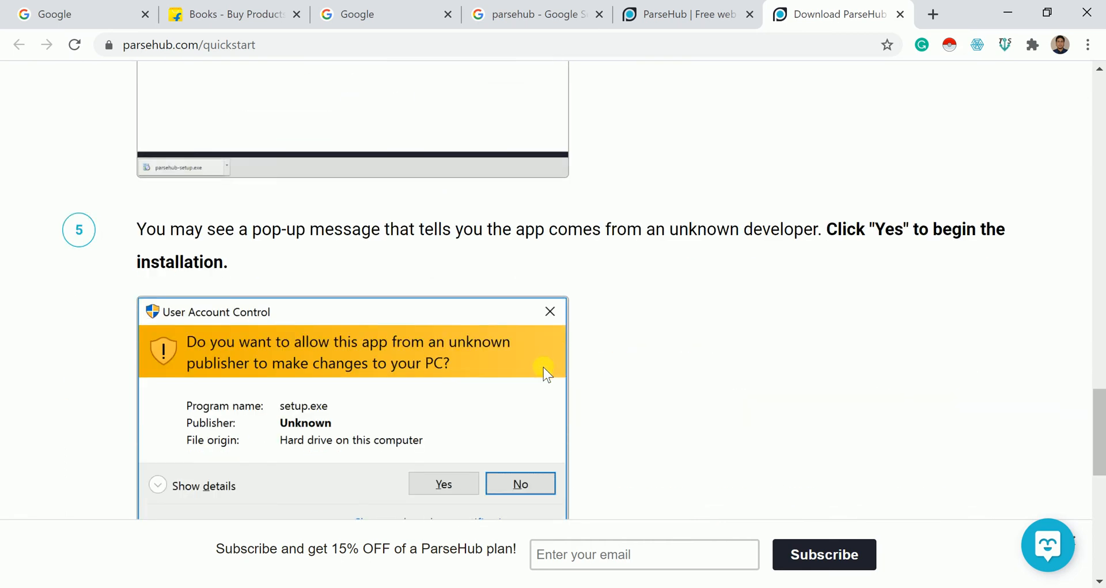
scroll(546, 370, down, 10)
scroll(542, 371, up, 9)
scroll(548, 372, up, 20)
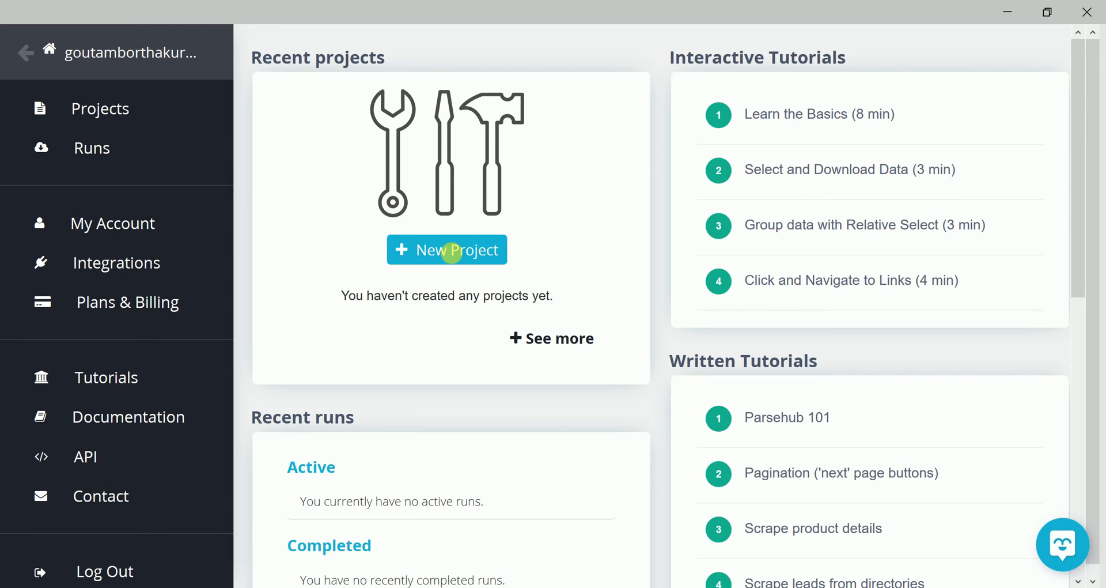
- Switch to the ParseHub desktop app and create a new project
click(459, 258)
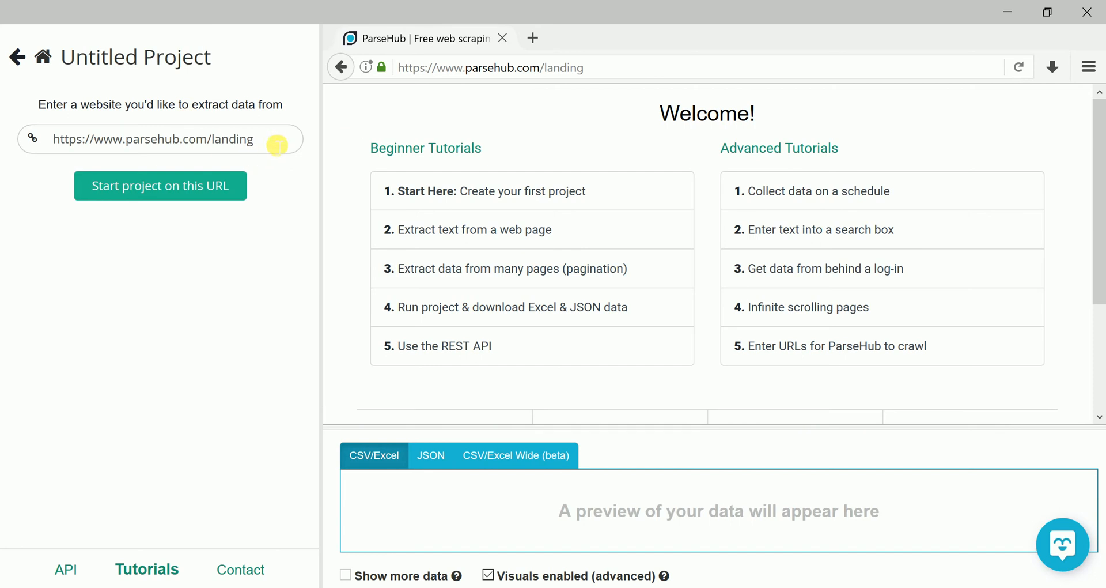
click(181, 140)
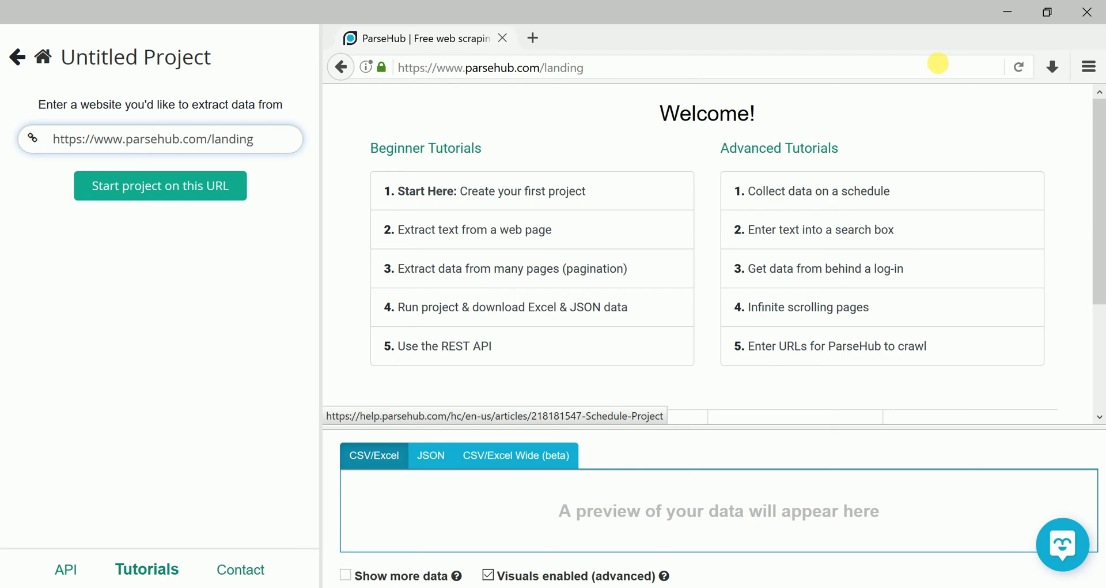
- Switch to Chrome and copy the web address of the Flipkart search results for "books"
click(1008, 13)
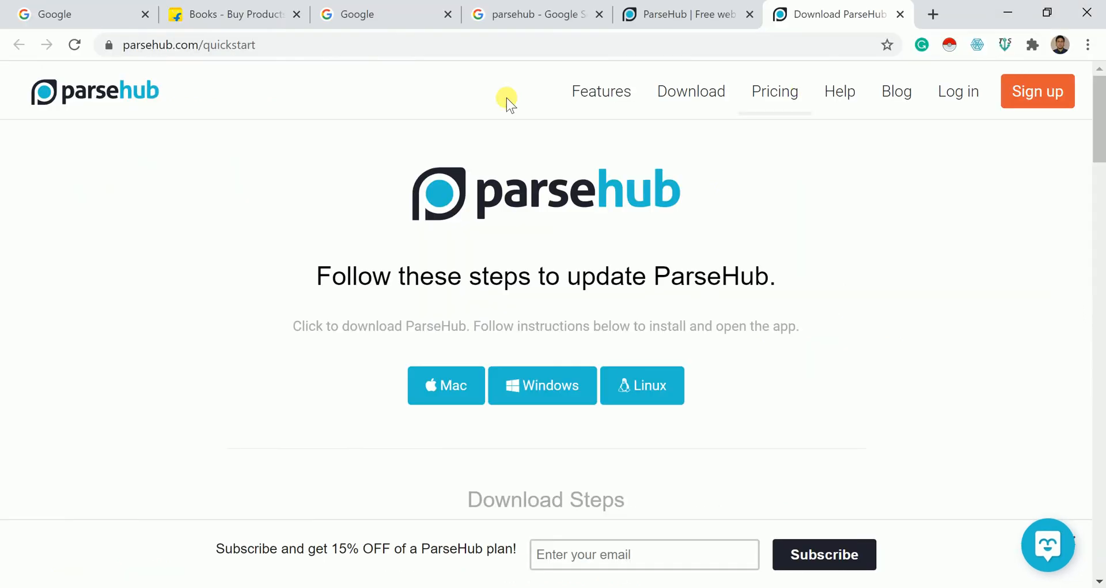
click(257, 13)
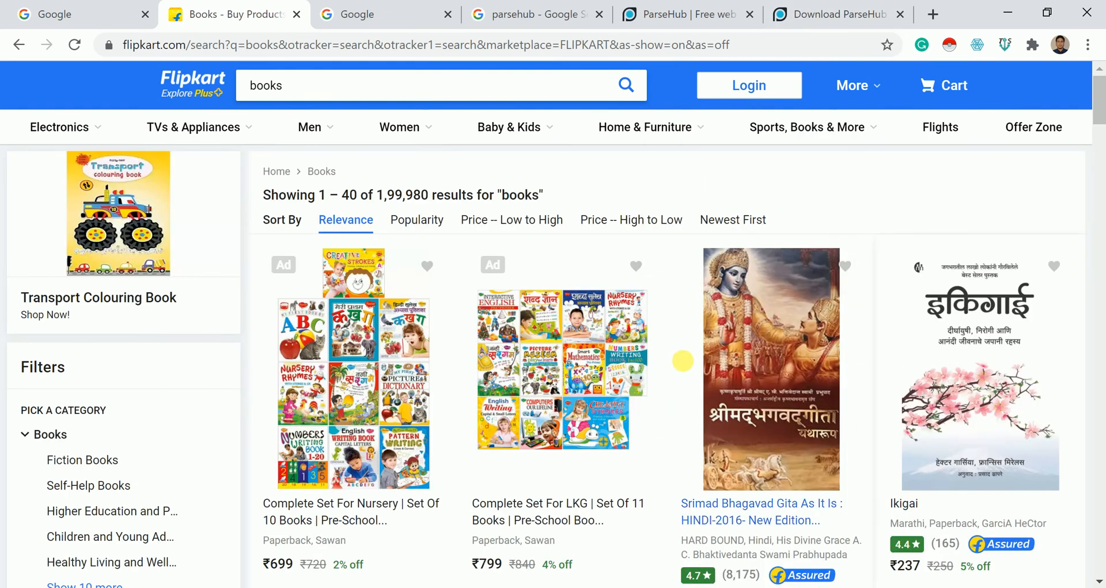
scroll(690, 371, down, 7)
scroll(690, 372, up, 7)
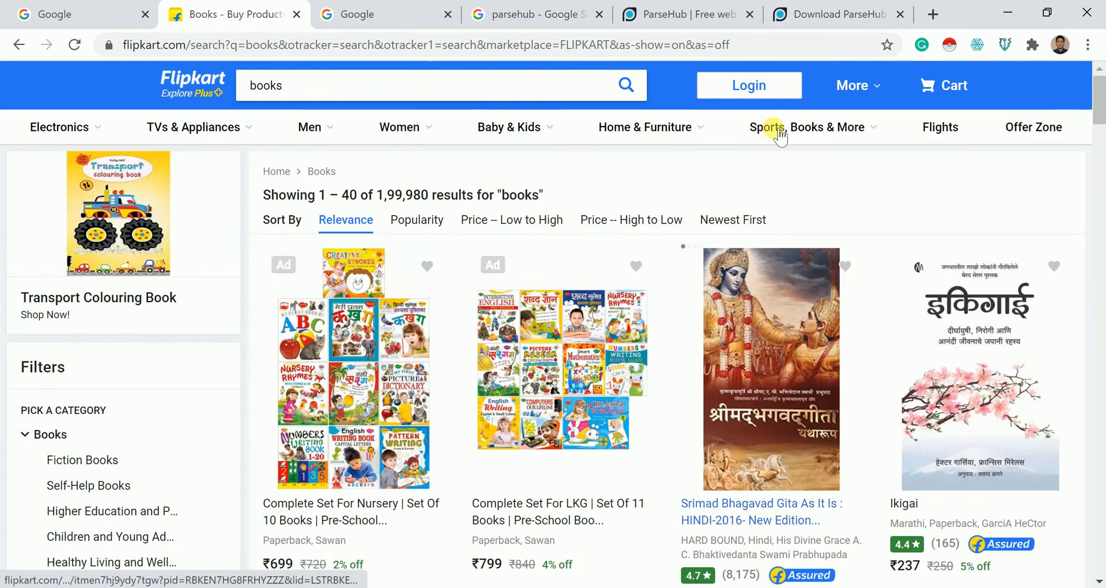
click(794, 46)
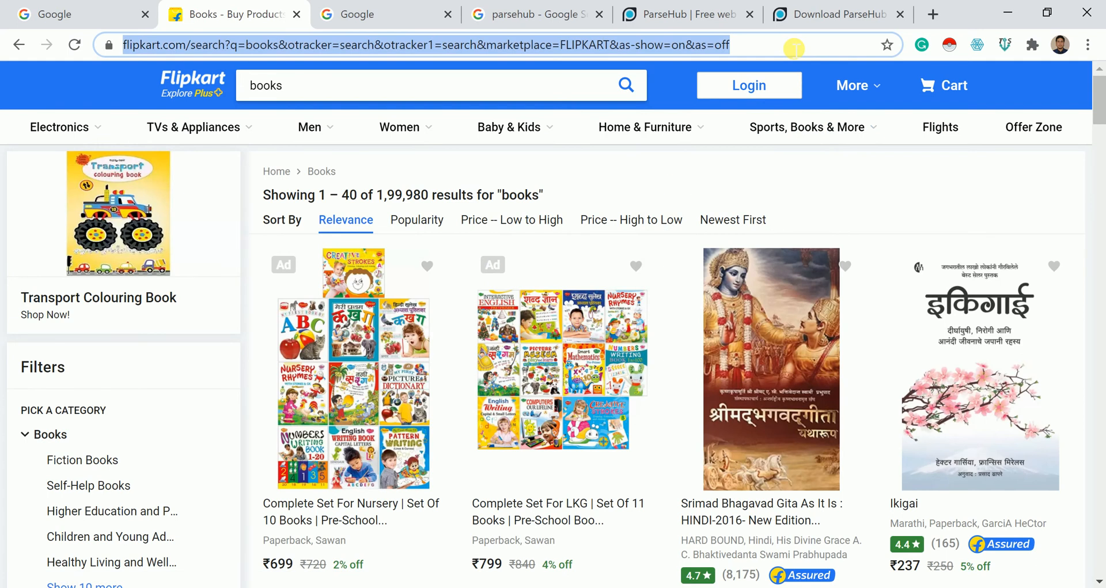
scroll(925, 410, down, 1)
scroll(925, 410, up, 1)
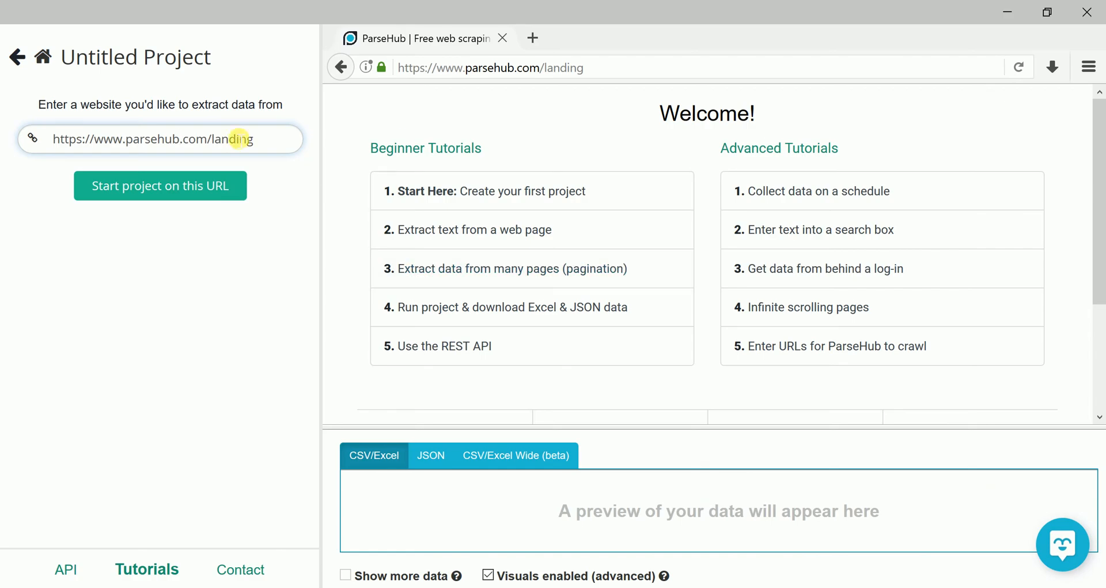
- Switch to ParseHub, replace the website to extract from with the copied Flipkart books address, and start the project on it
drag(274, 146, 7, 144)
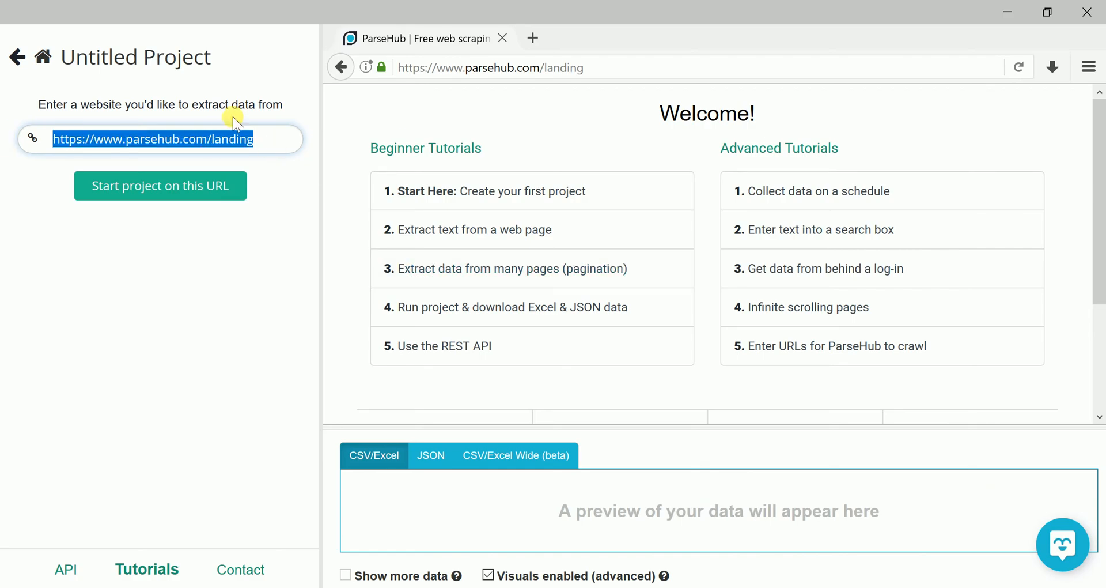
drag(583, 67, 333, 75)
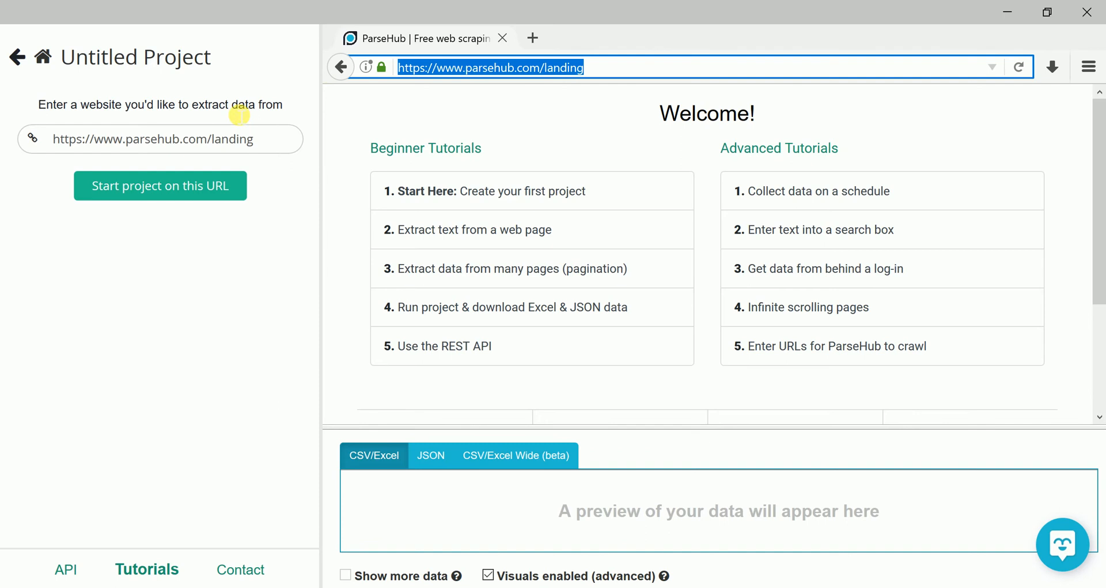
double_click(252, 144)
click(252, 145)
key(ctrl+a)
key(ctrl+v)
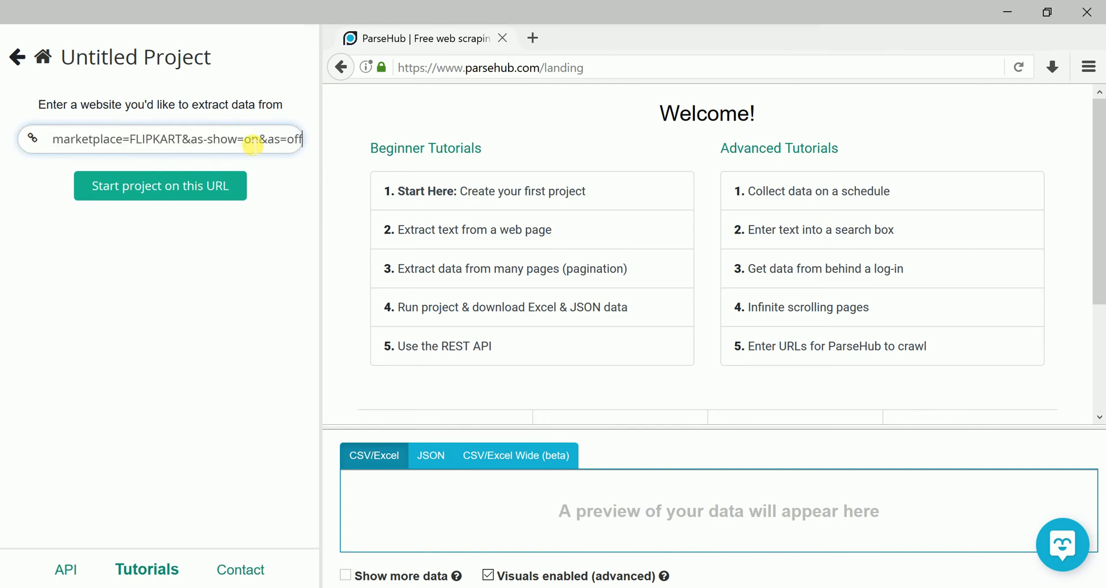
click(219, 194)
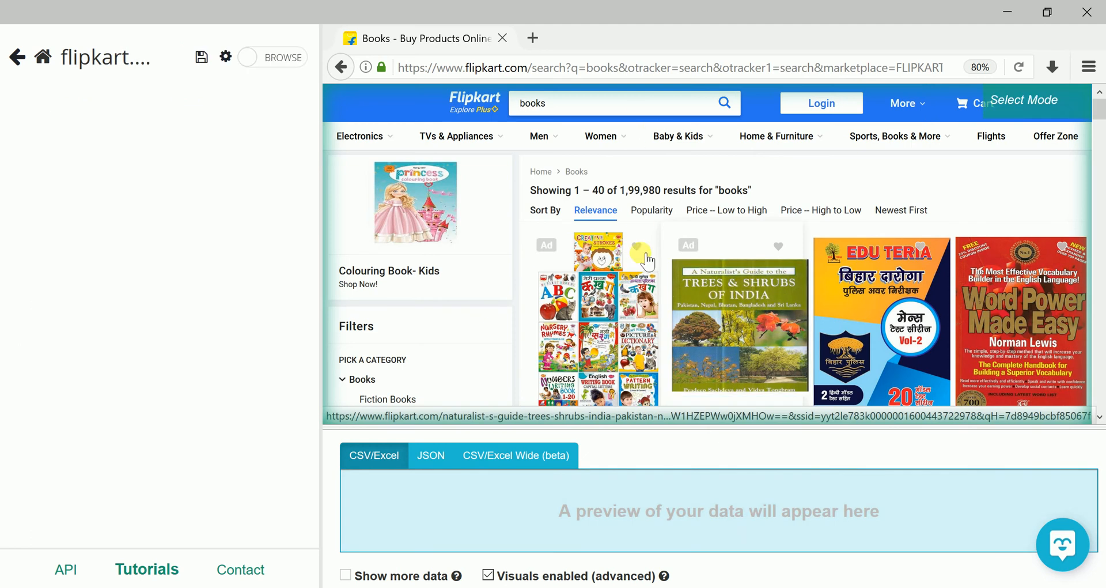
- Add a Select command to the page and pick the first book title, "Complete Set For Nursery", for extraction
scroll(726, 276, down, 3)
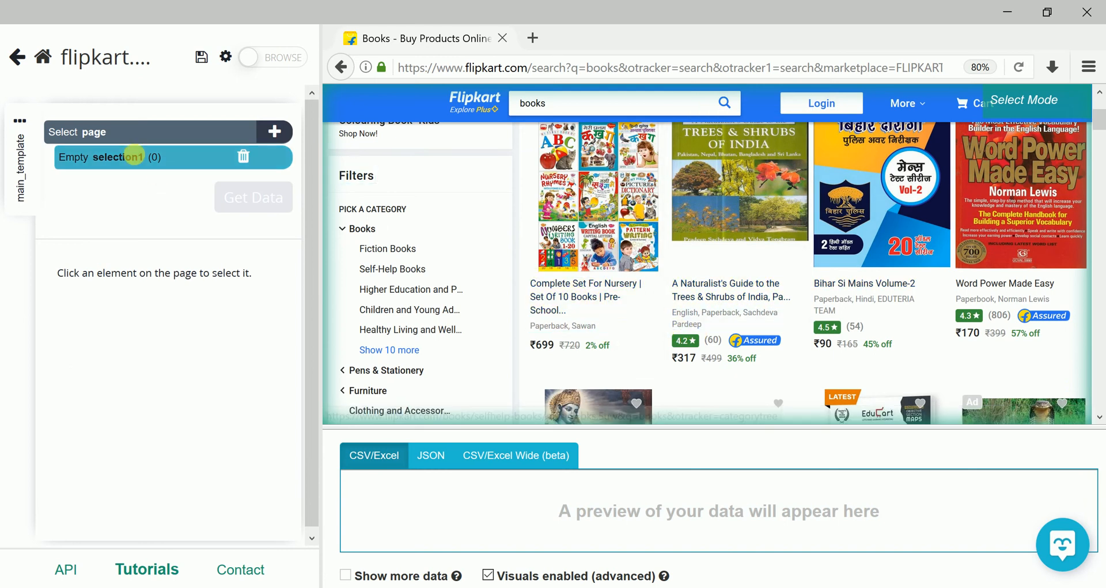
click(276, 136)
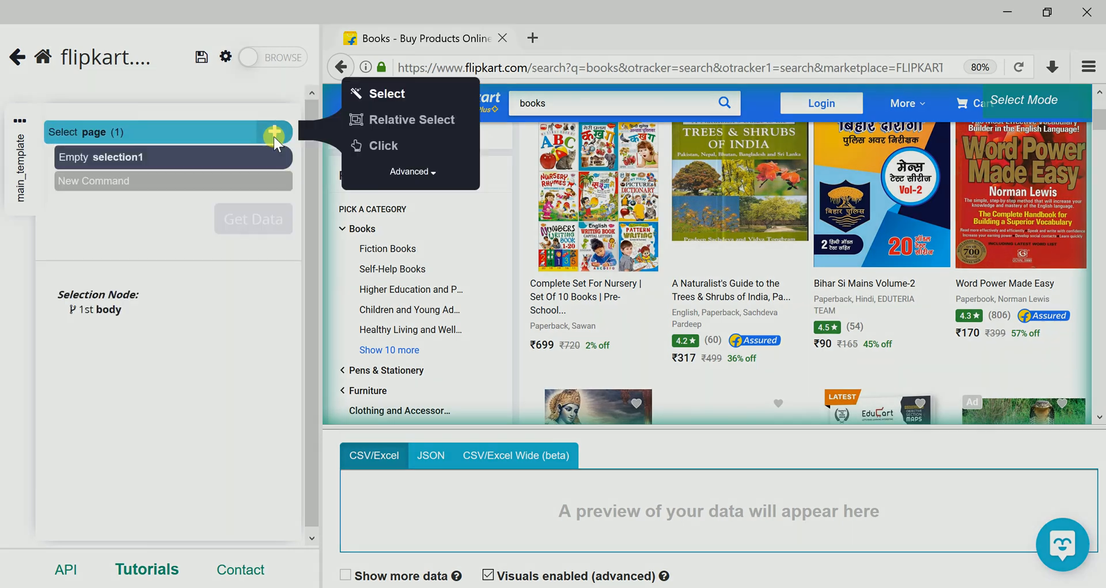
mouse_move(387, 97)
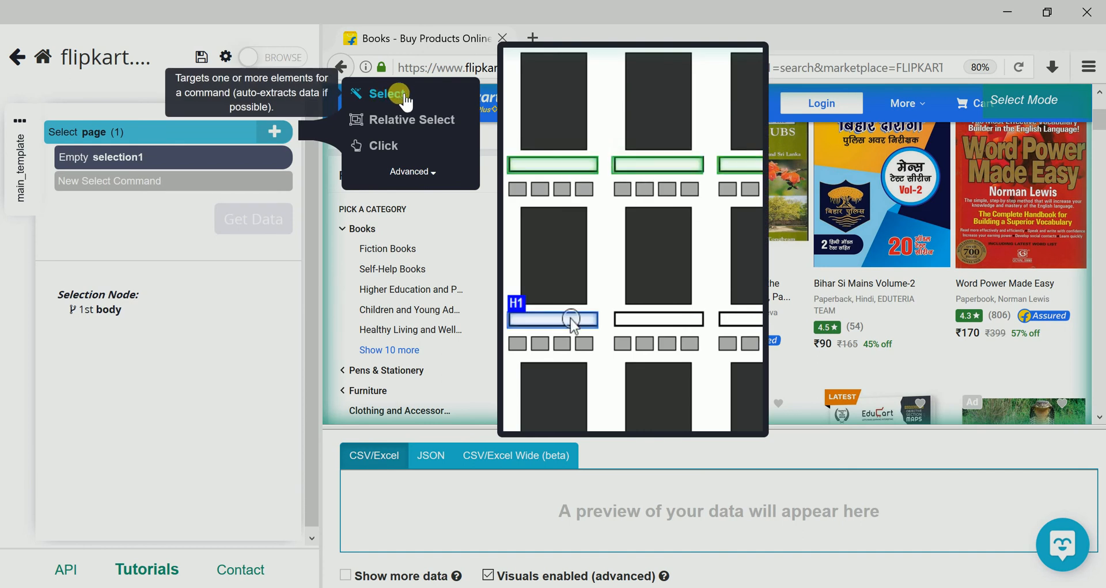
click(398, 101)
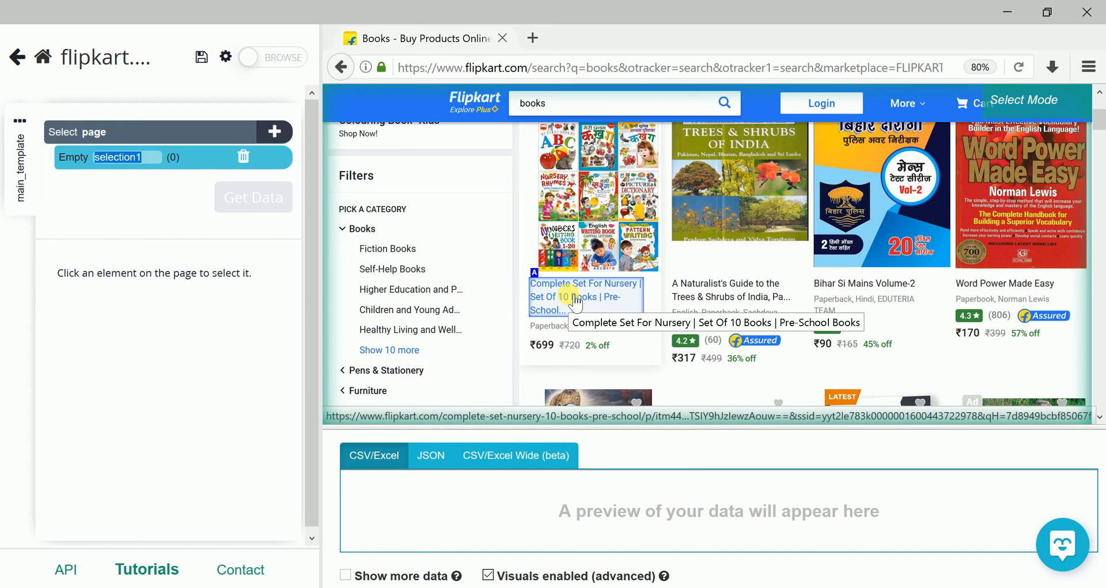
click(575, 300)
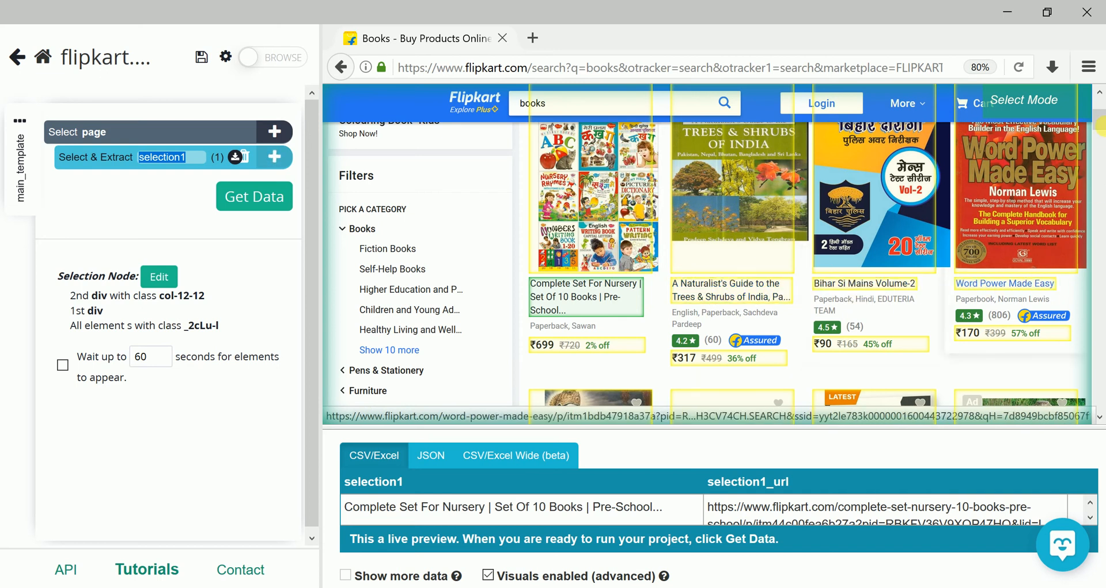
- Extend the selection to the other book titles by also picking "A Naturalist's Guide to the Trees & Shrubs of India"
drag(1096, 121, 1101, 264)
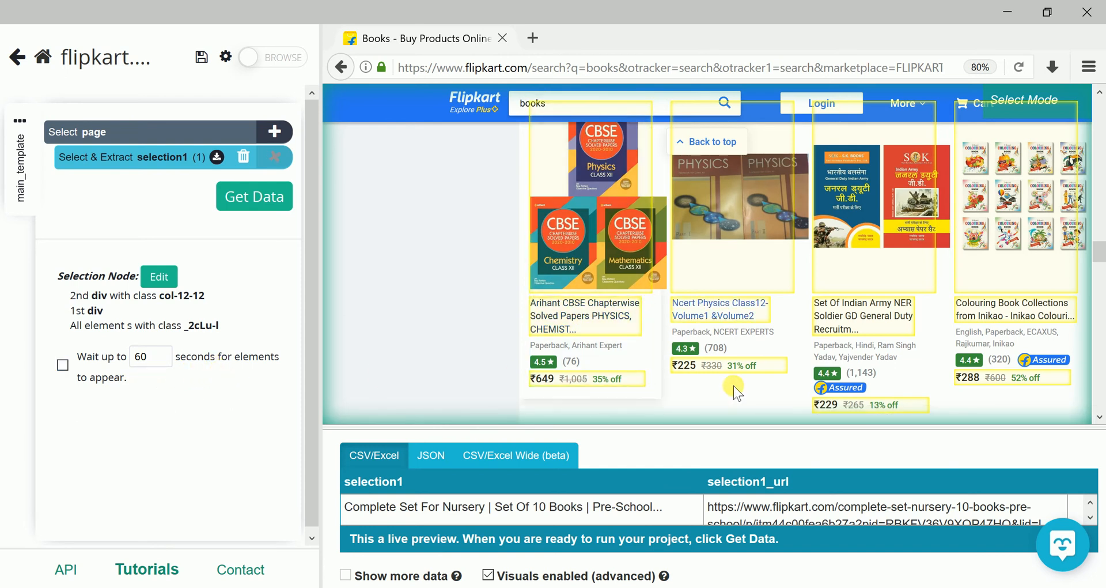
scroll(741, 389, down, 3)
scroll(742, 395, down, 3)
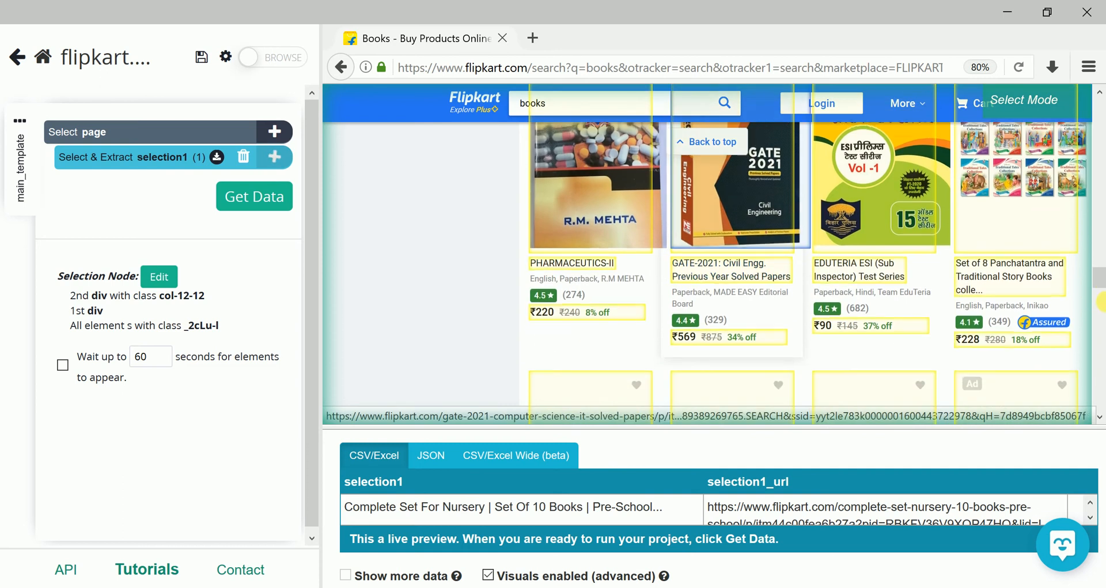
drag(1100, 278, 1102, 118)
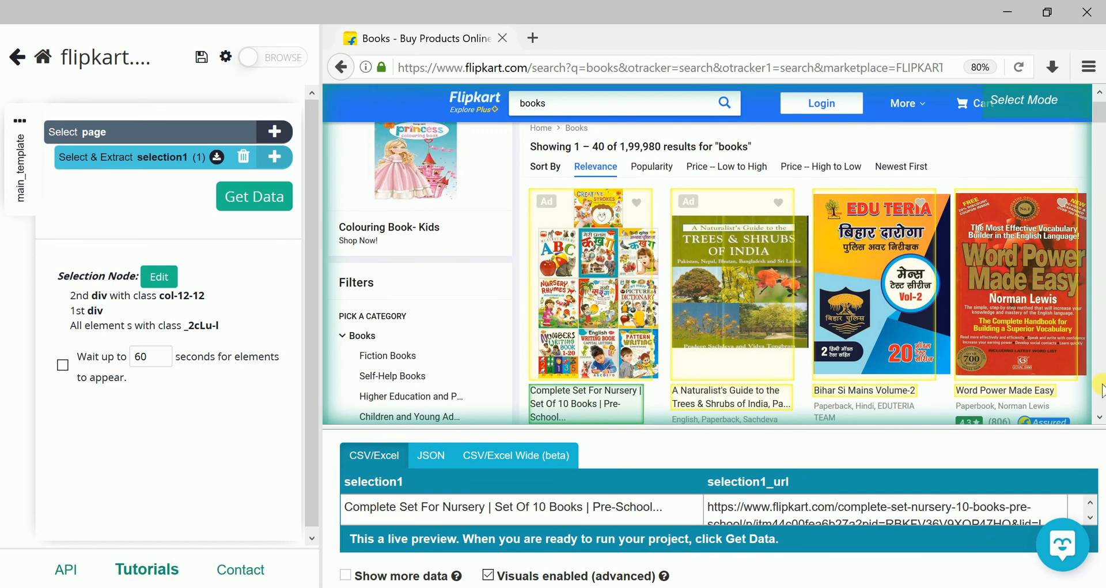
scroll(749, 397, down, 2)
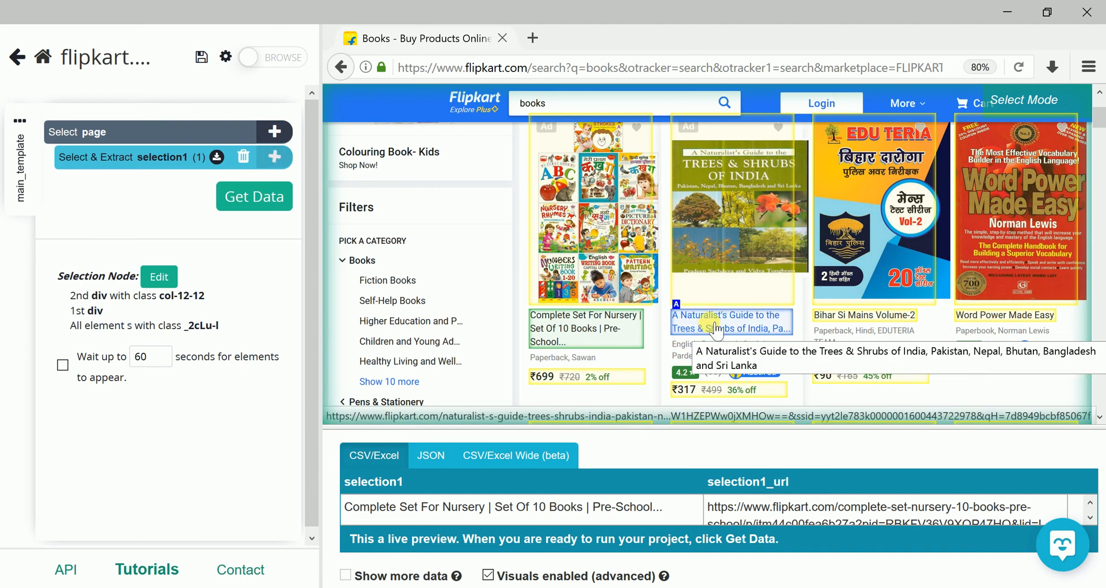
click(731, 333)
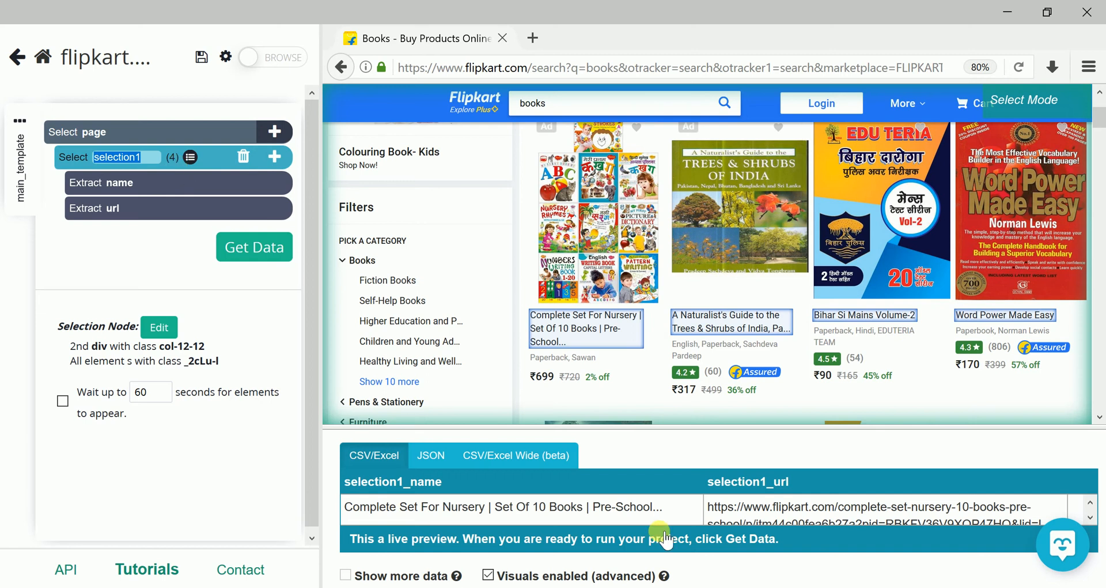
- Enlarge the data preview to review the extracted rows, and delete the url extraction from the book title selection
drag(714, 436, 718, 368)
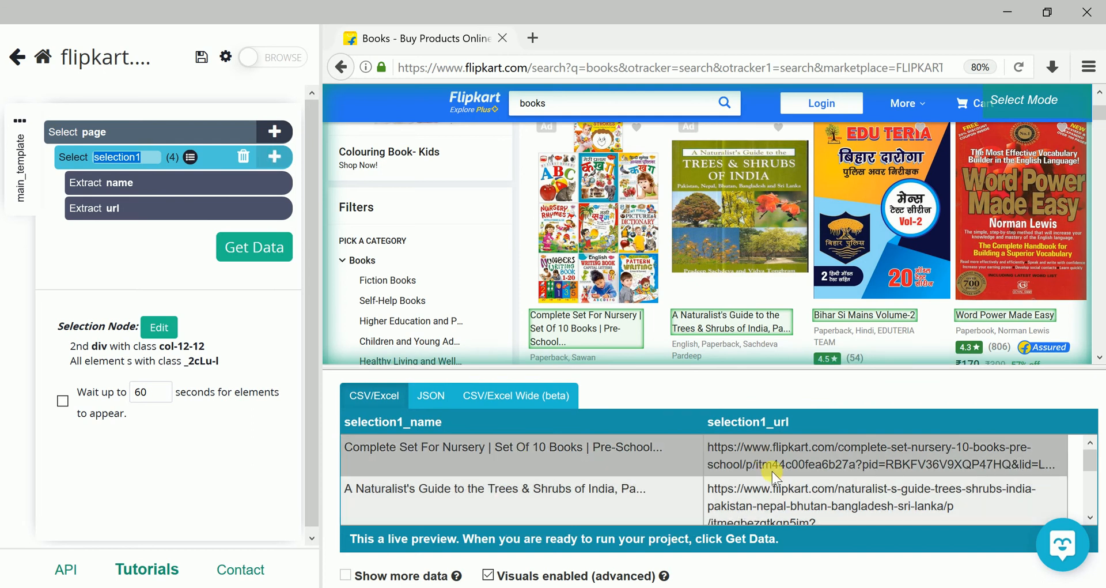
scroll(776, 489, down, 2)
scroll(776, 491, up, 2)
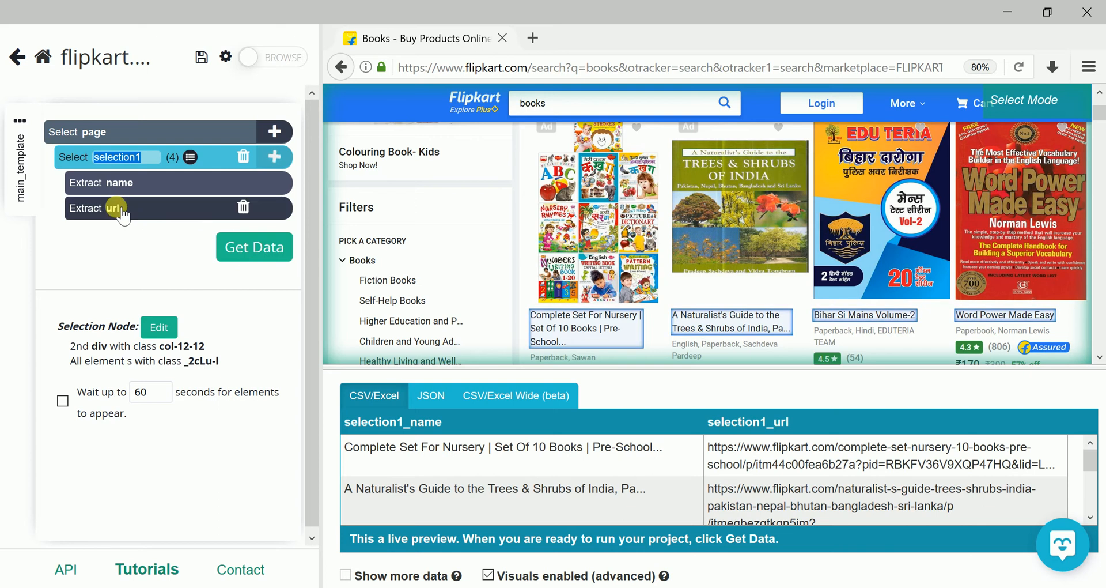
click(243, 206)
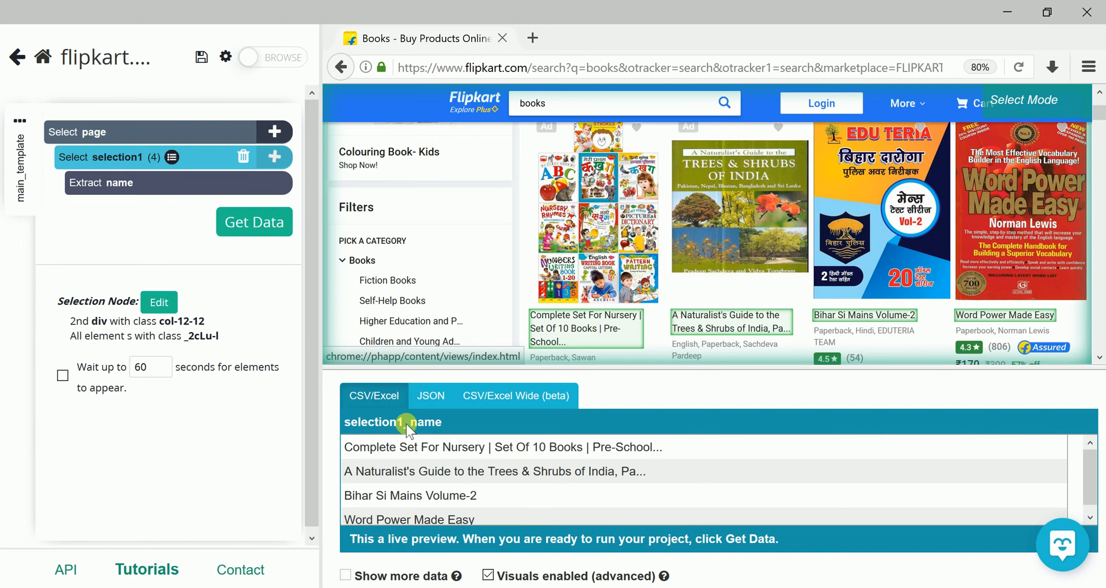
- Rename the book title selection to Book
click(130, 163)
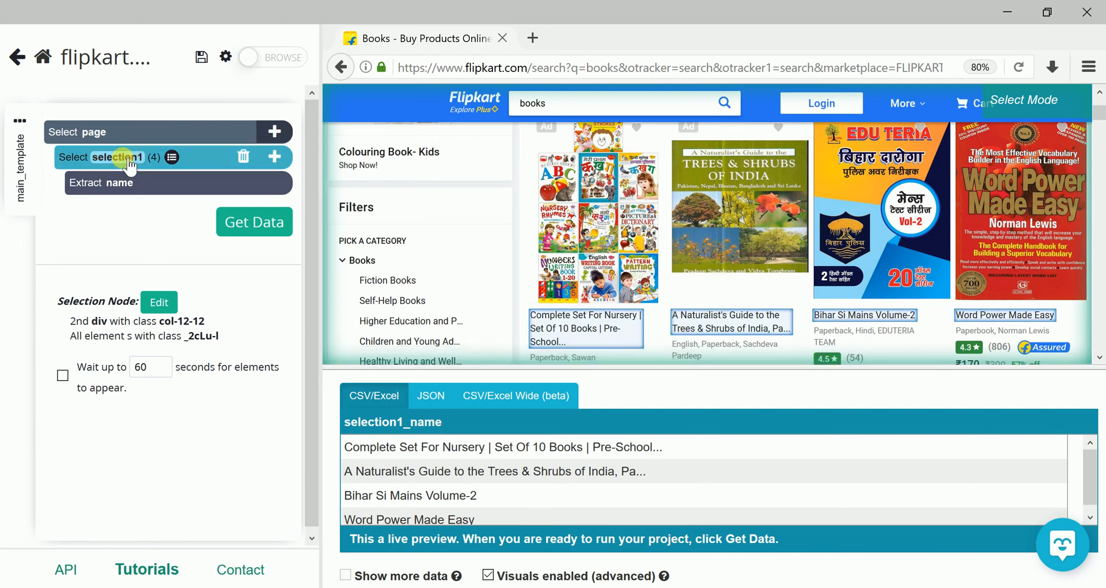
text(B)
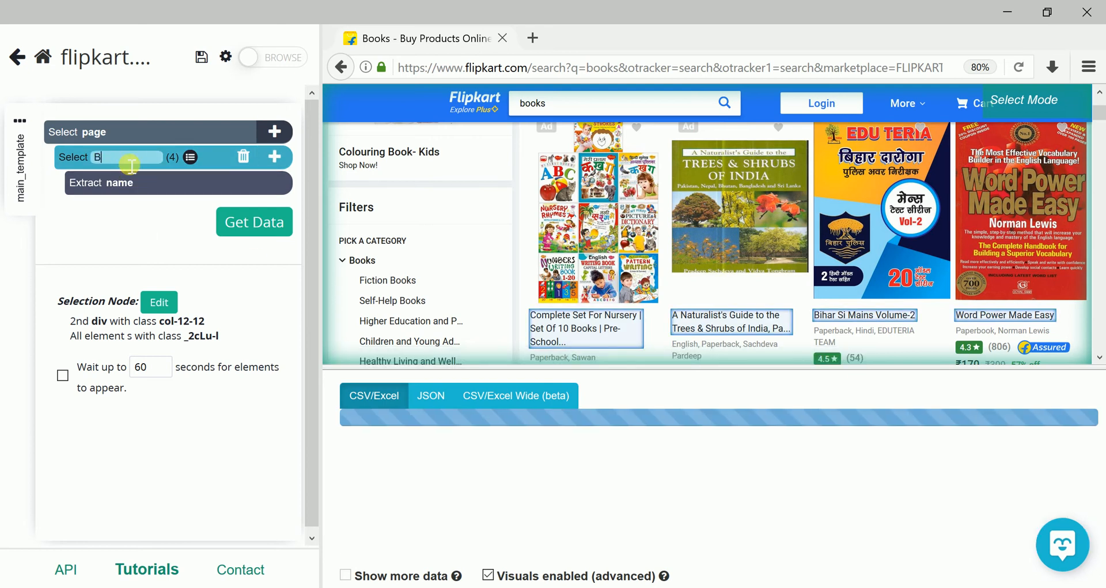
text(ook)
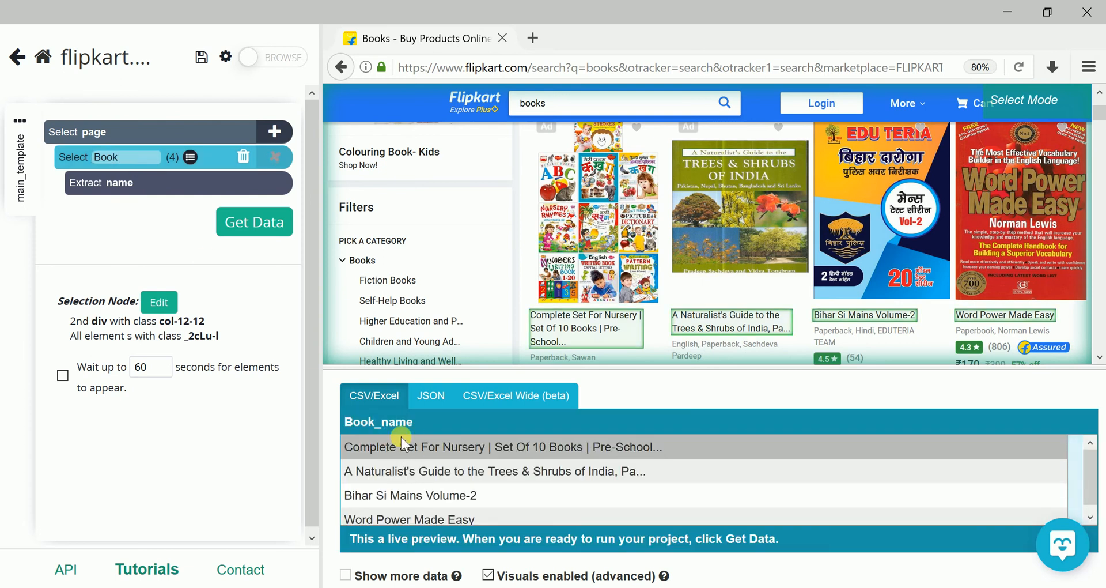
click(160, 241)
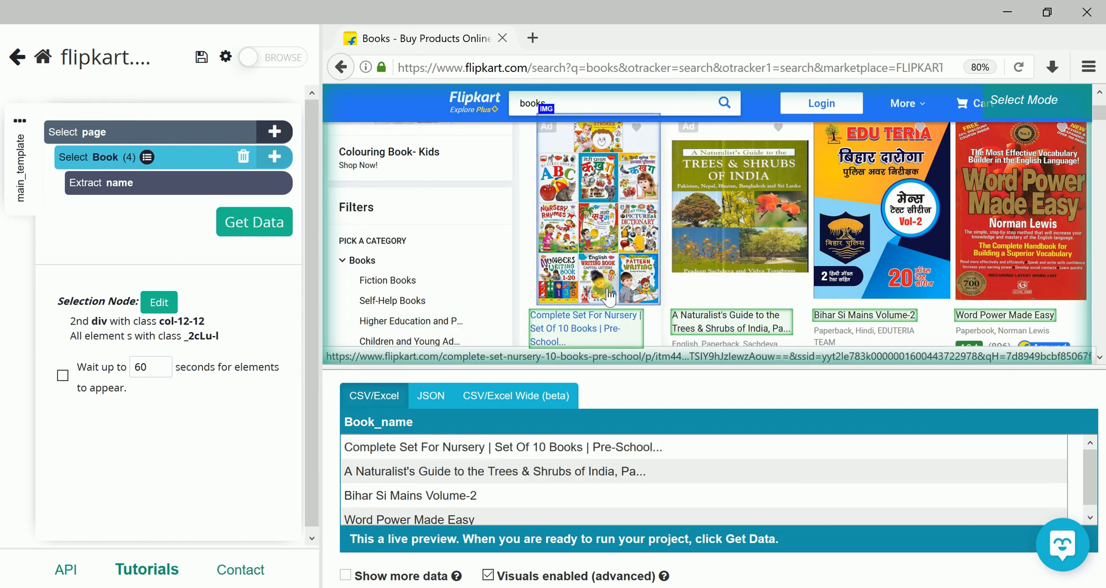
- Rename the page selection to Product
scroll(604, 294, down, 2)
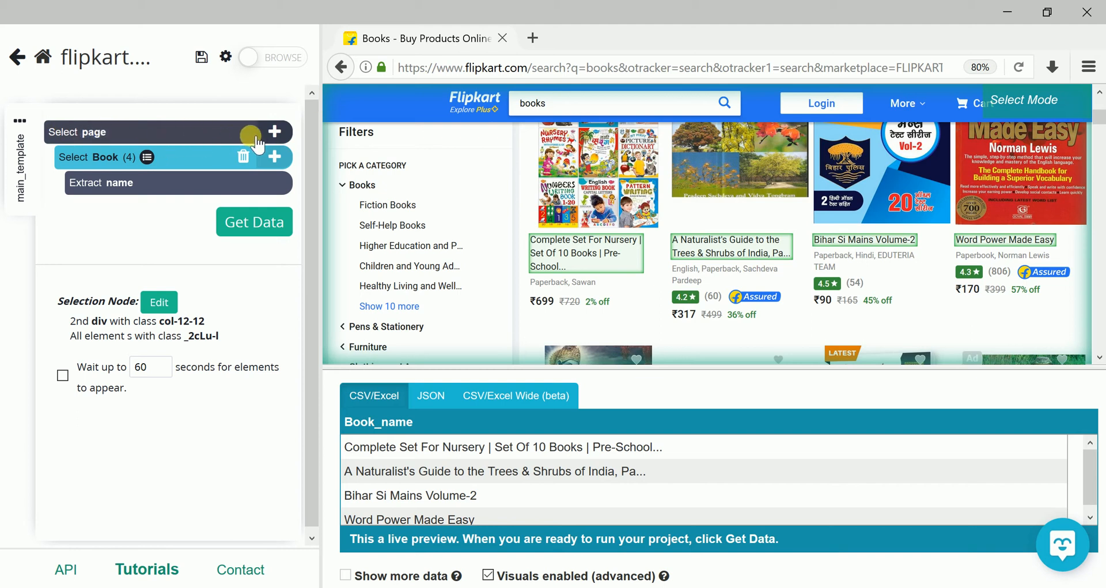
click(100, 136)
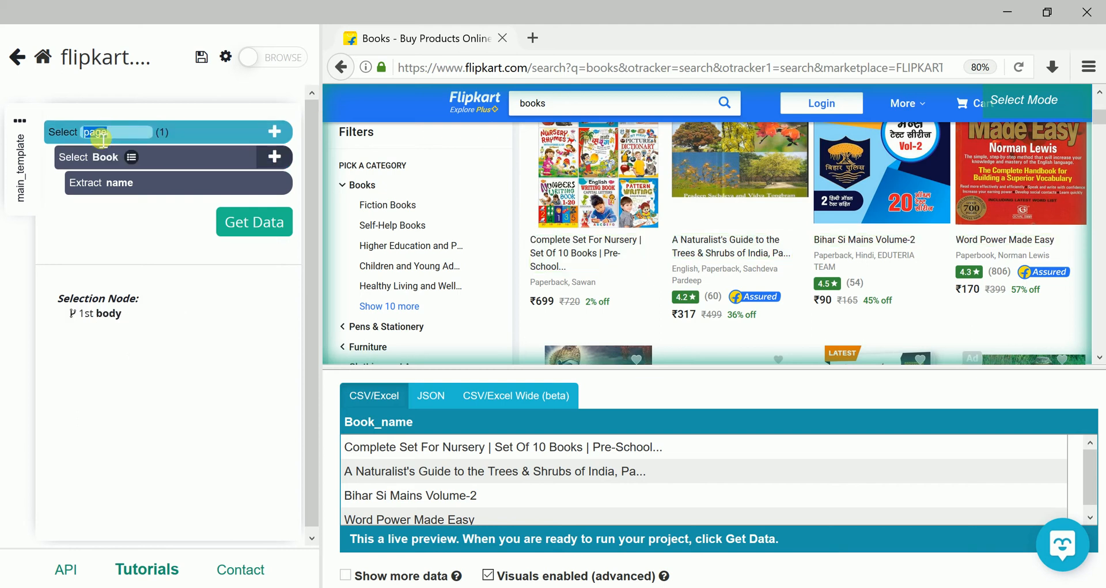
text(Pro)
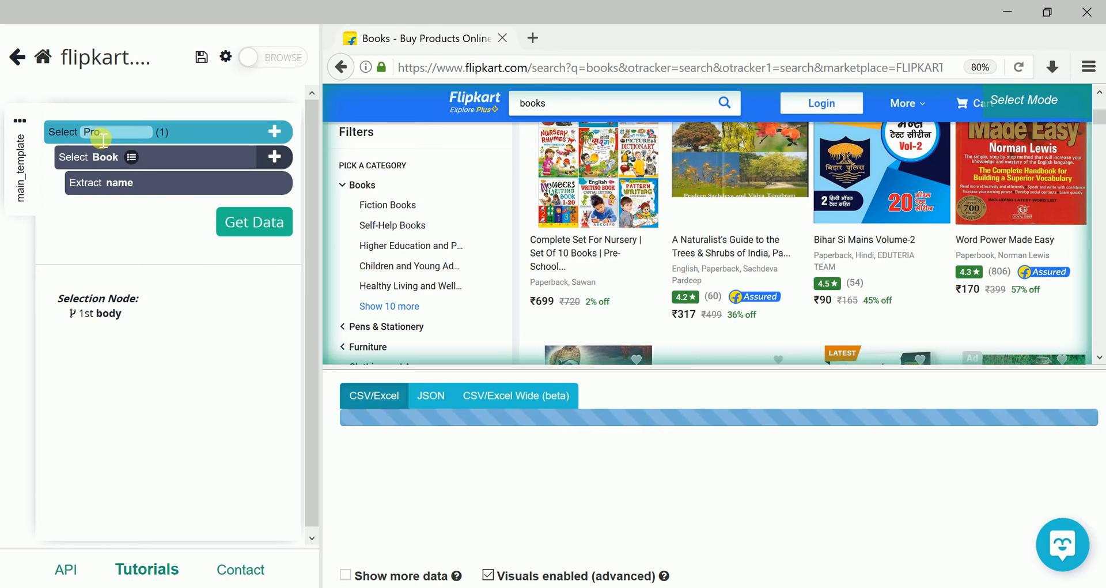
text(duct)
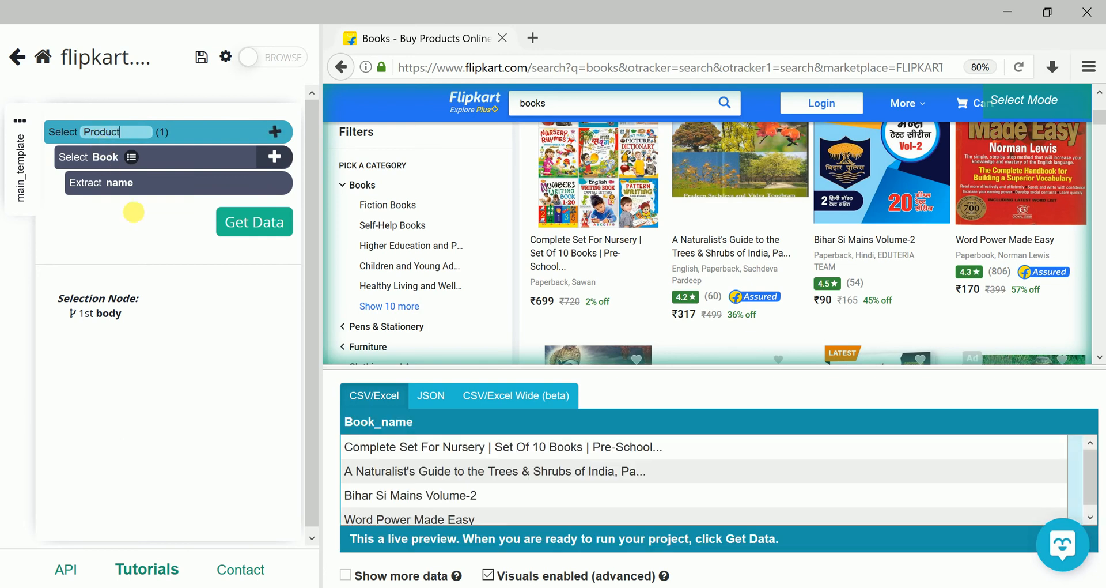
key(Return)
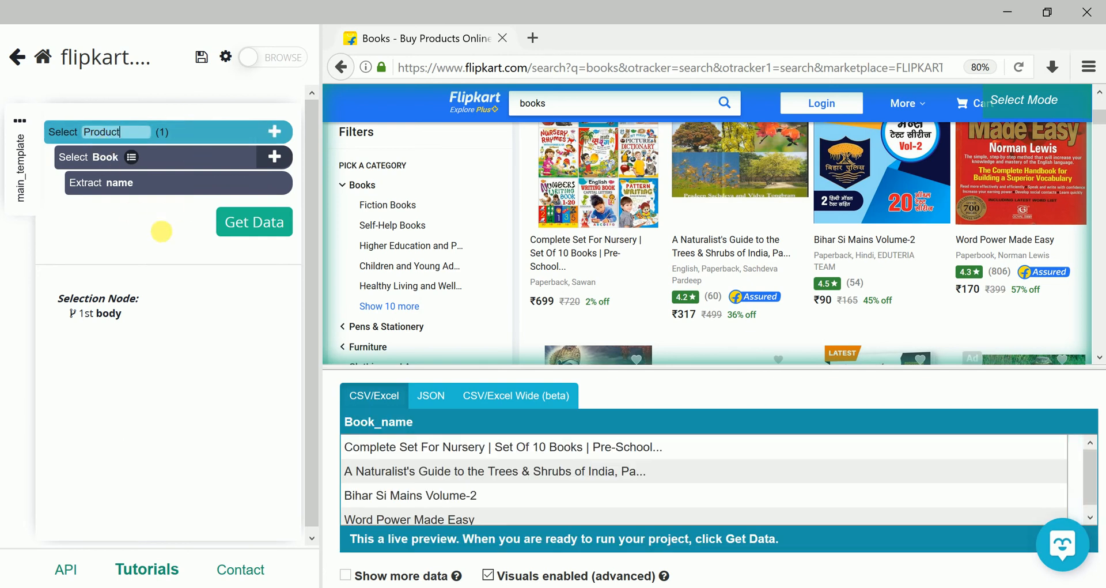
click(148, 234)
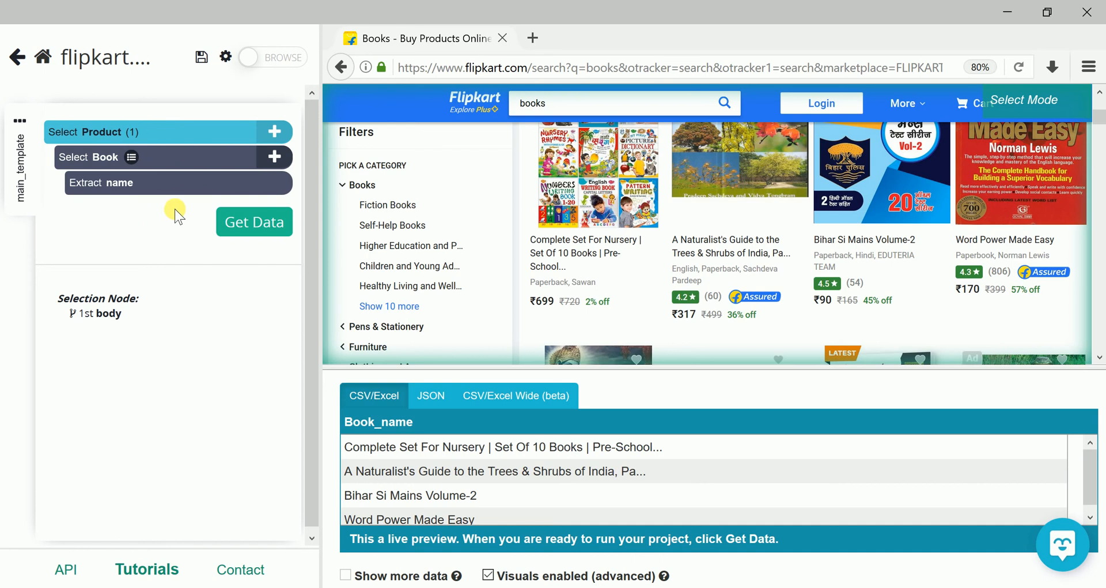
- Add a Select command under Product, pick the first book's price, ₹699, and name the selection Price
click(275, 130)
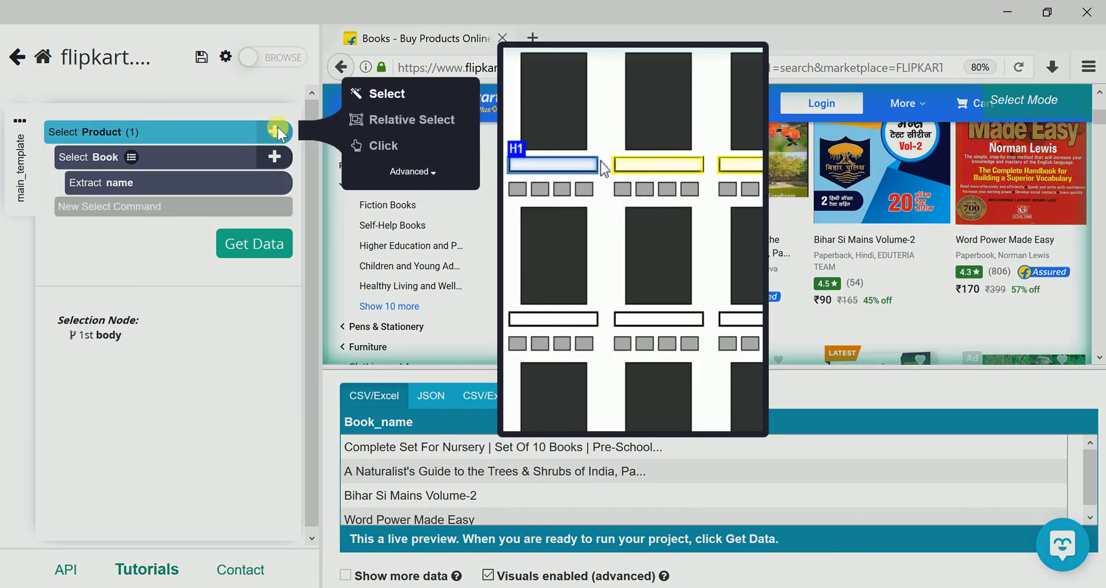
click(396, 98)
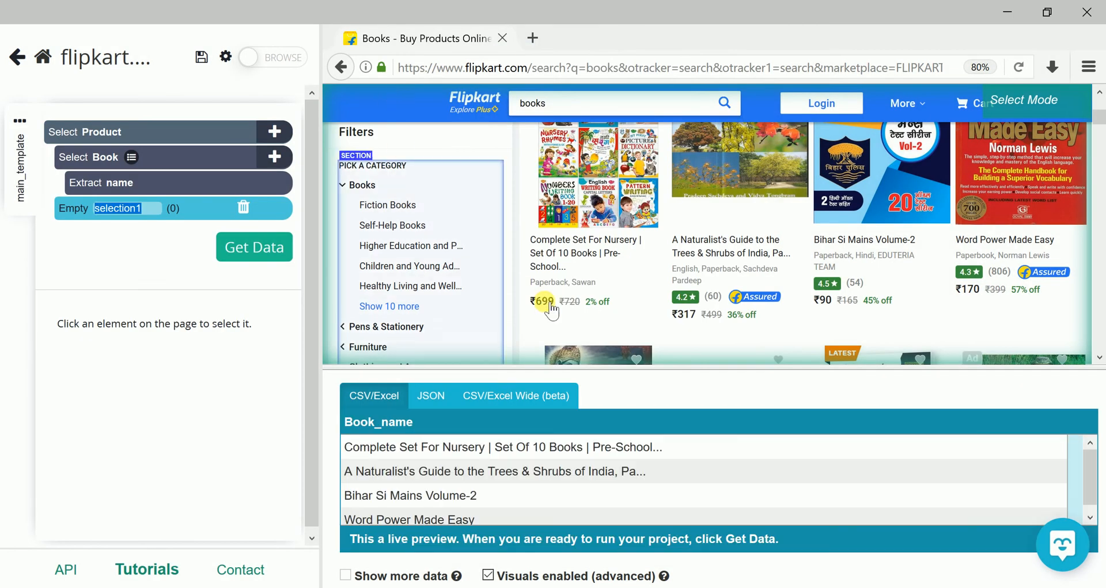
click(548, 306)
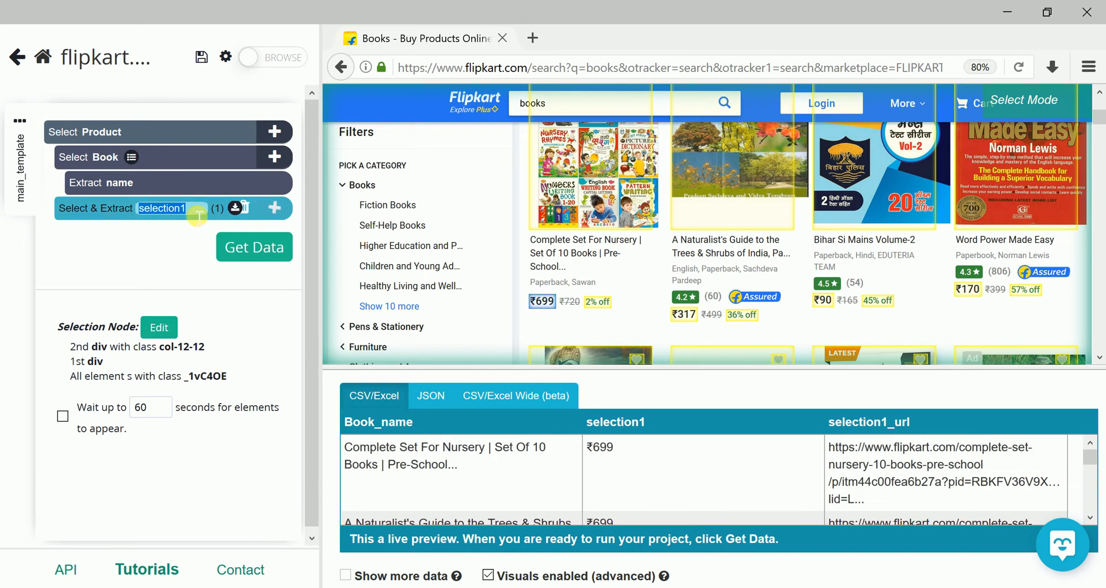
text(P)
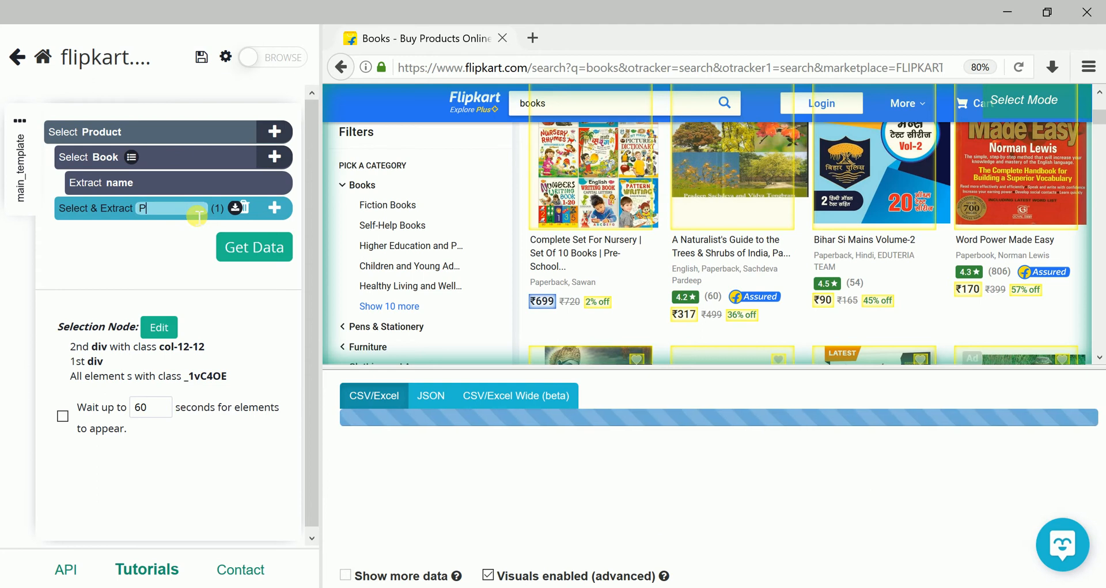
text(rice)
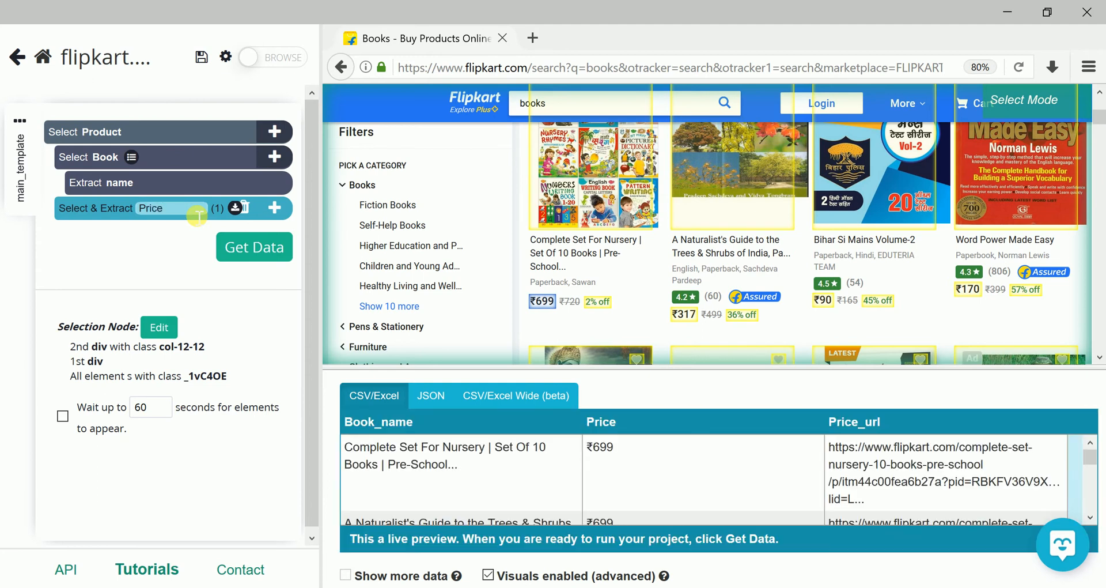
click(158, 252)
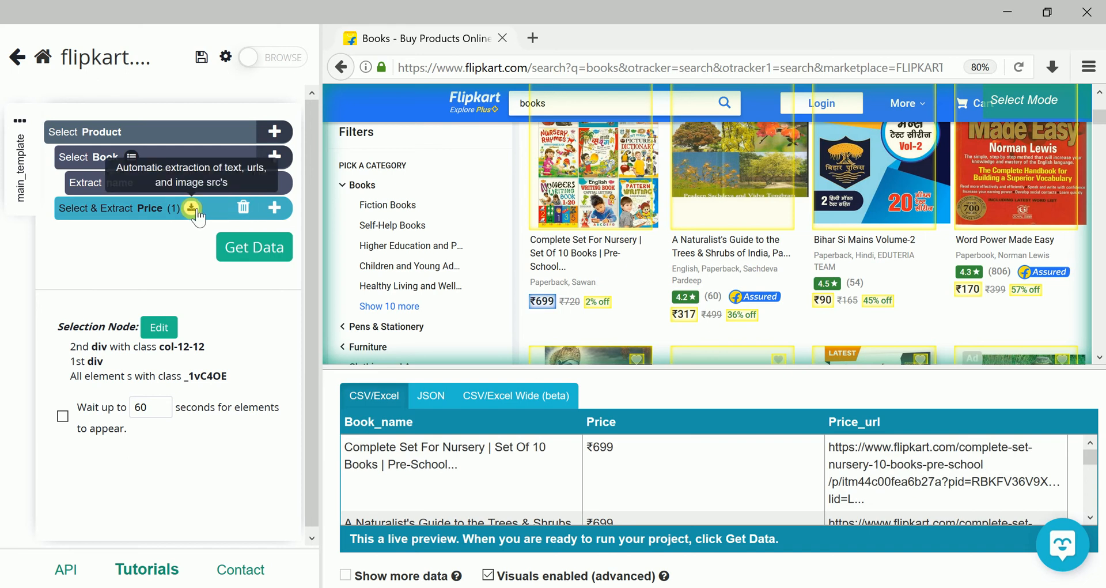
- Delete the Price_url extraction and extend the Price selection to the other books by also picking the second book's price, ₹317
click(192, 209)
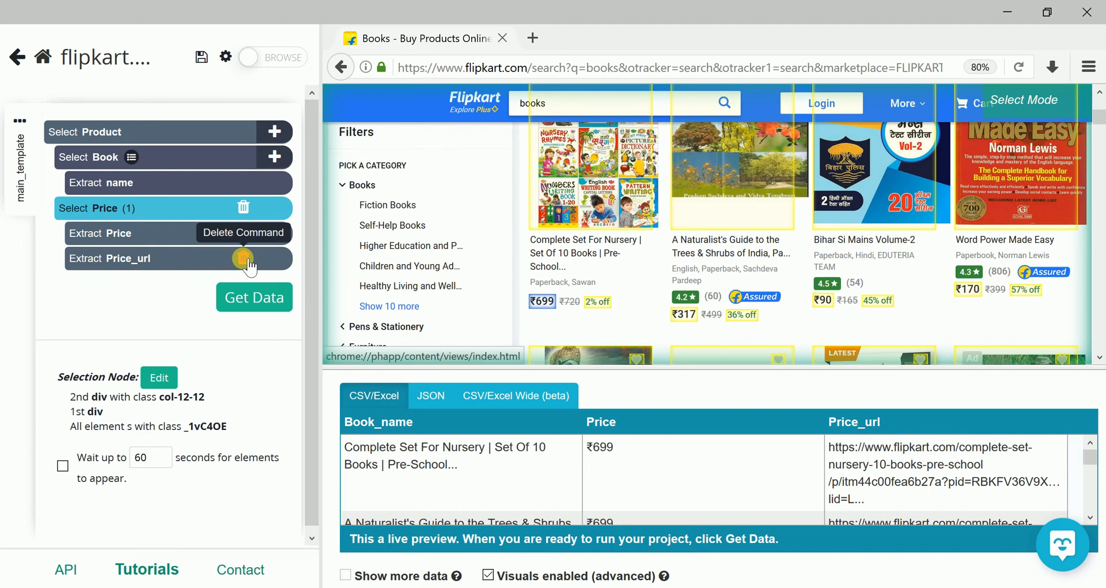
click(243, 261)
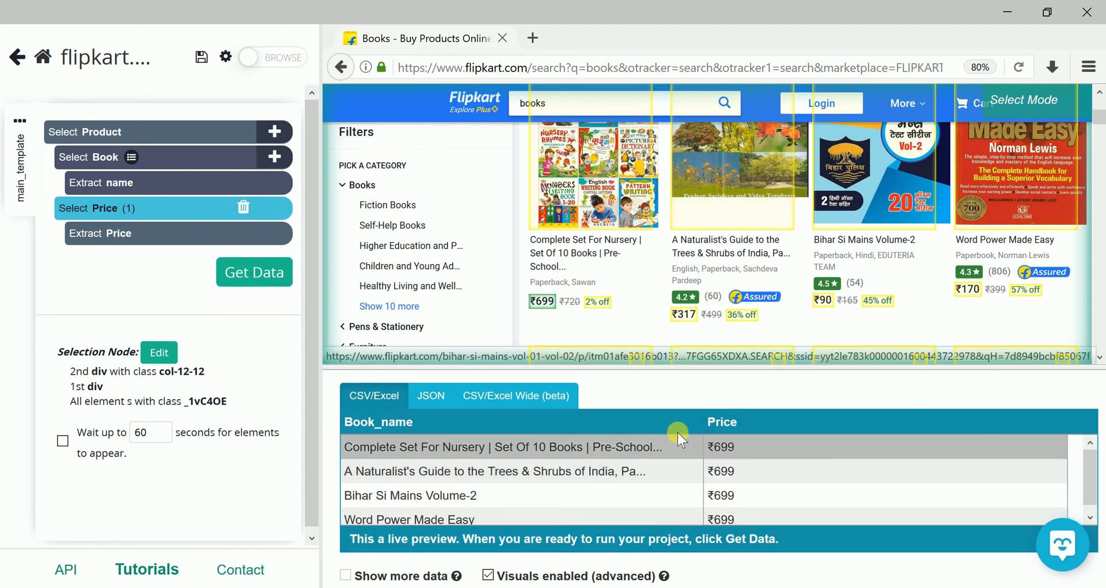
click(712, 327)
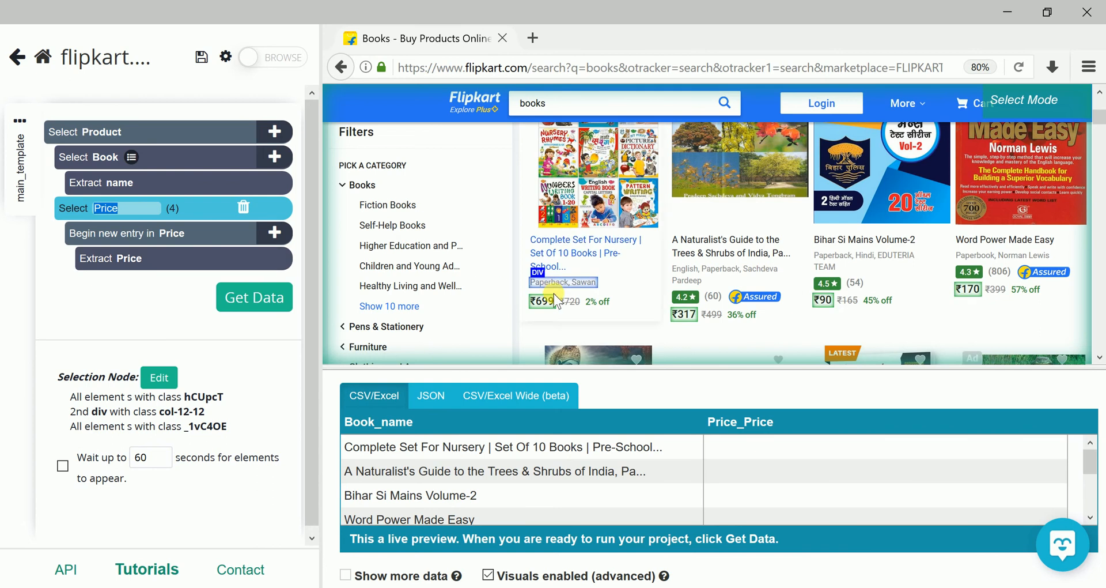
- Check the price selection on the next row of books, and delete the Price selection command
scroll(559, 302, down, 5)
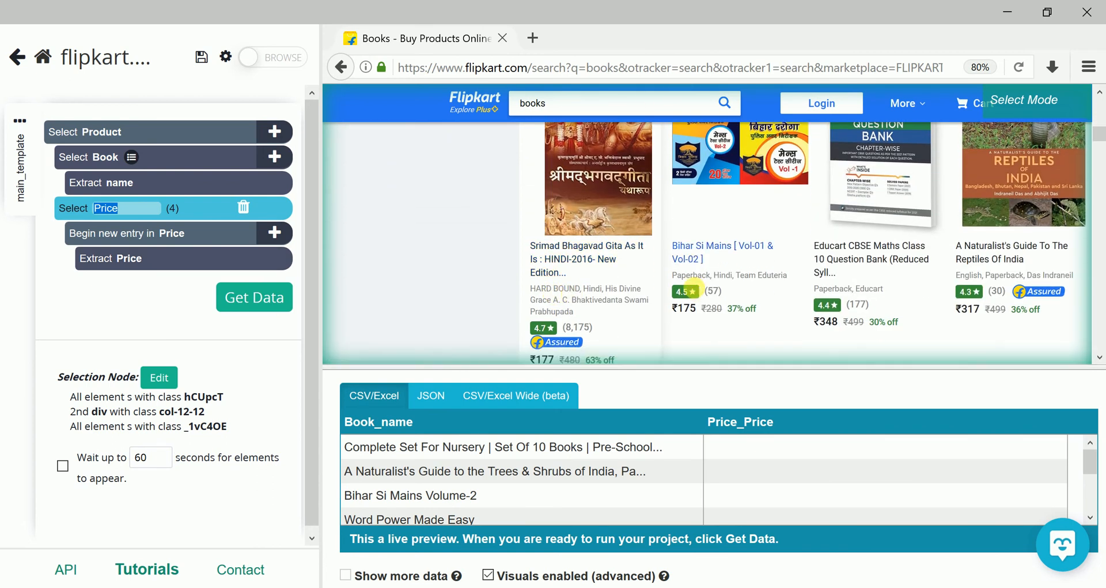
scroll(703, 282, up, 2)
scroll(702, 297, up, 3)
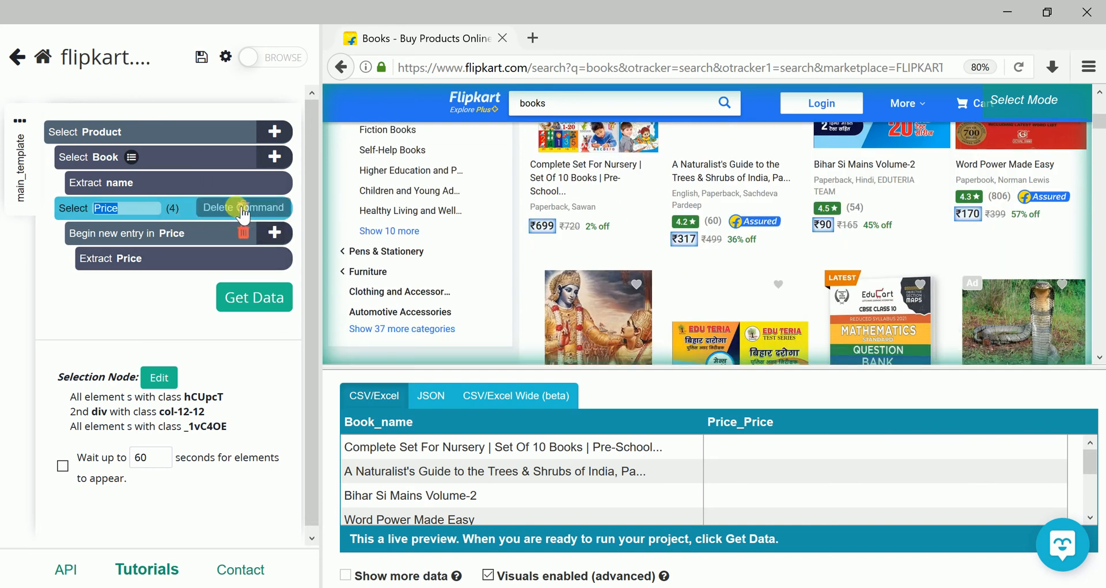
click(246, 208)
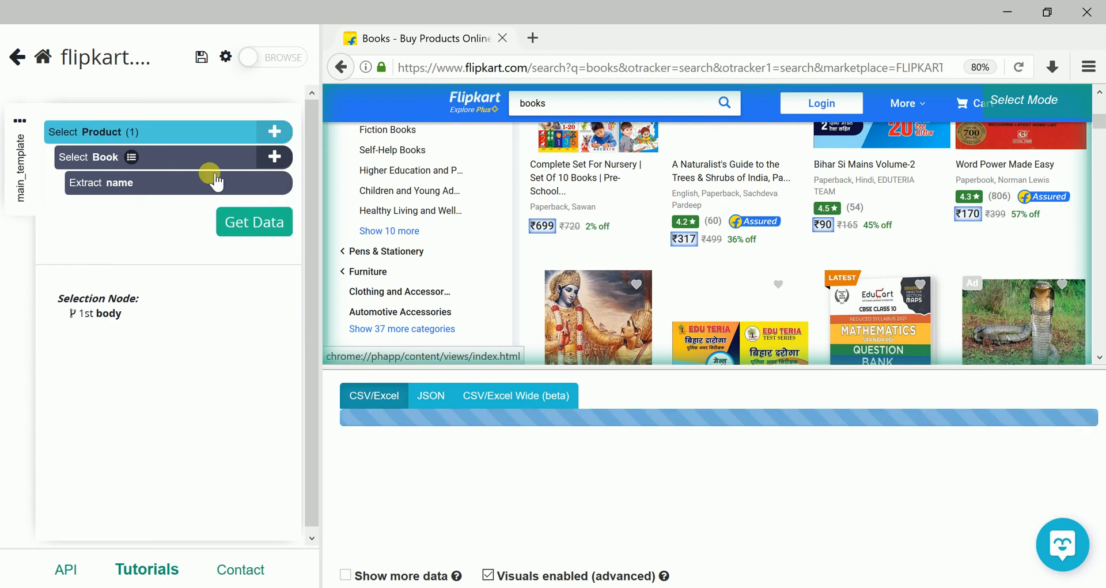
- Expand the Book selection's commands and extend it to the remaining rows by also picking the title "Srimad Bhagavad Gita As It Is"
click(131, 158)
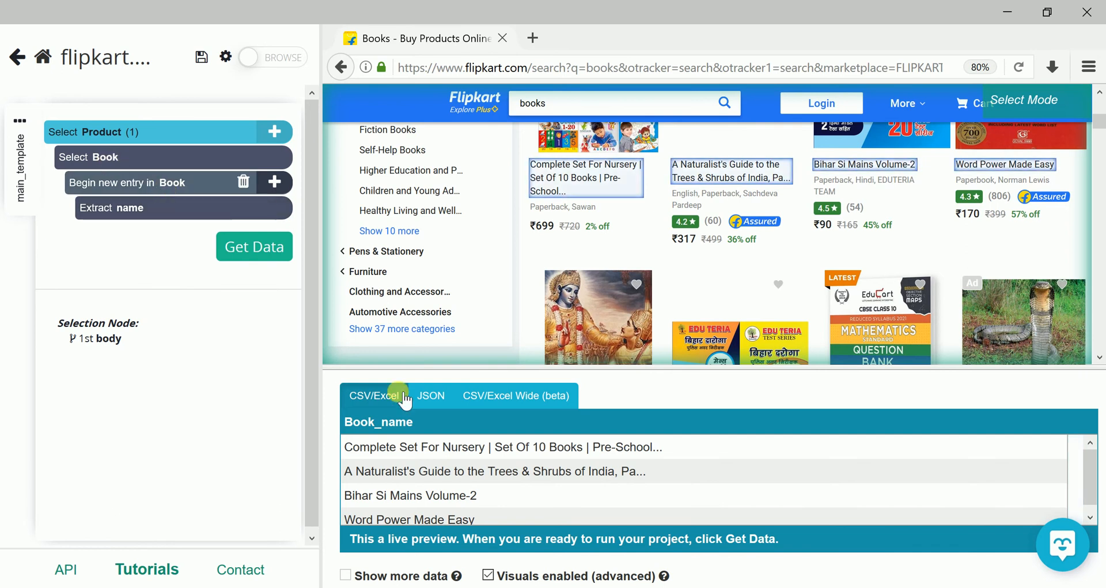
click(132, 158)
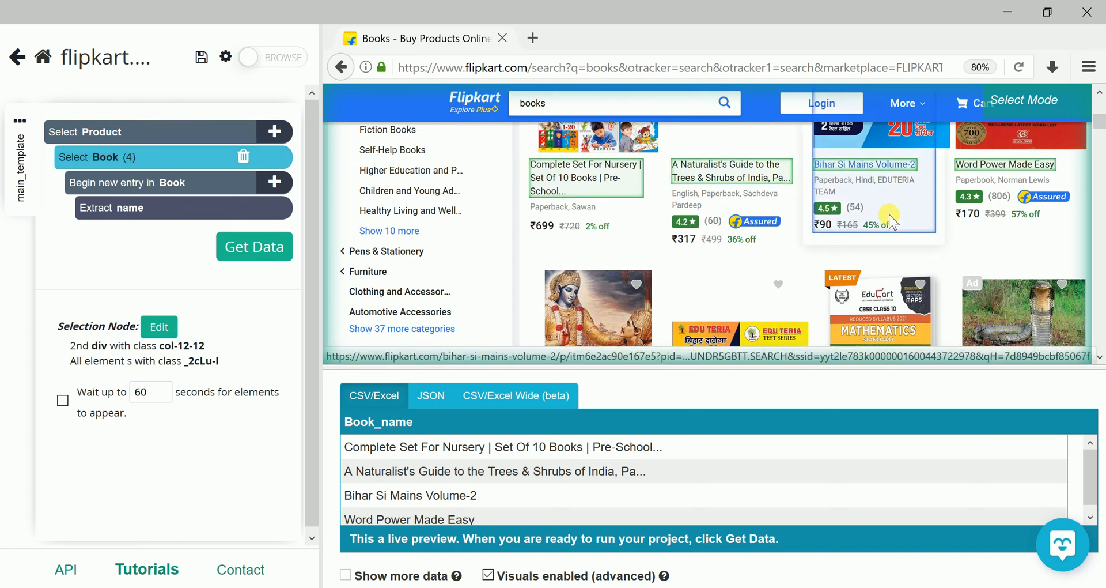
scroll(895, 233, down, 2)
scroll(895, 233, down, 4)
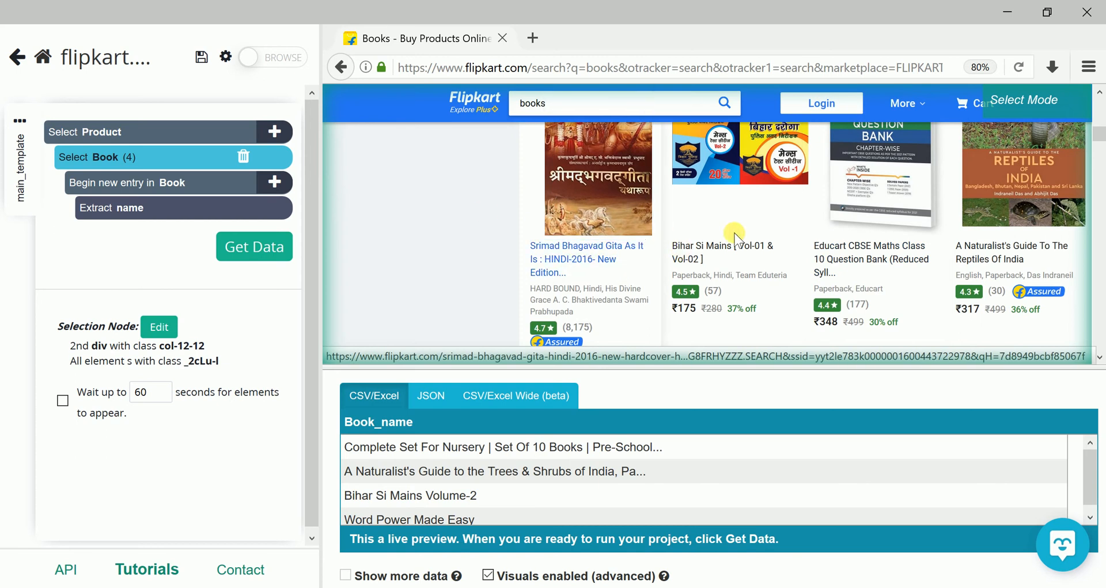
click(593, 264)
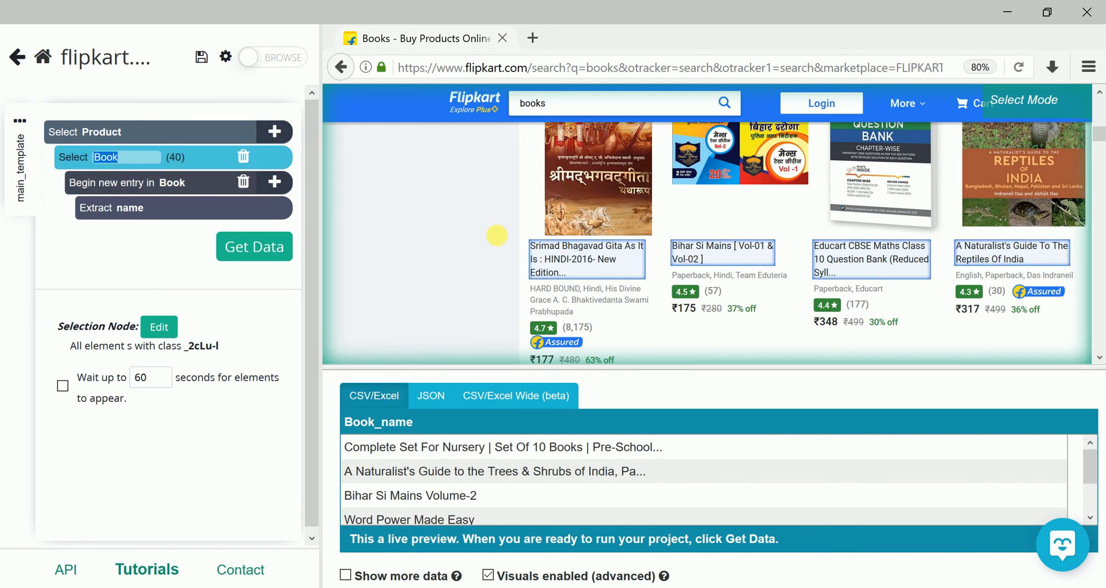
- Examine the first rows of search results to check which book titles the Book selection covers
scroll(667, 278, up, 3)
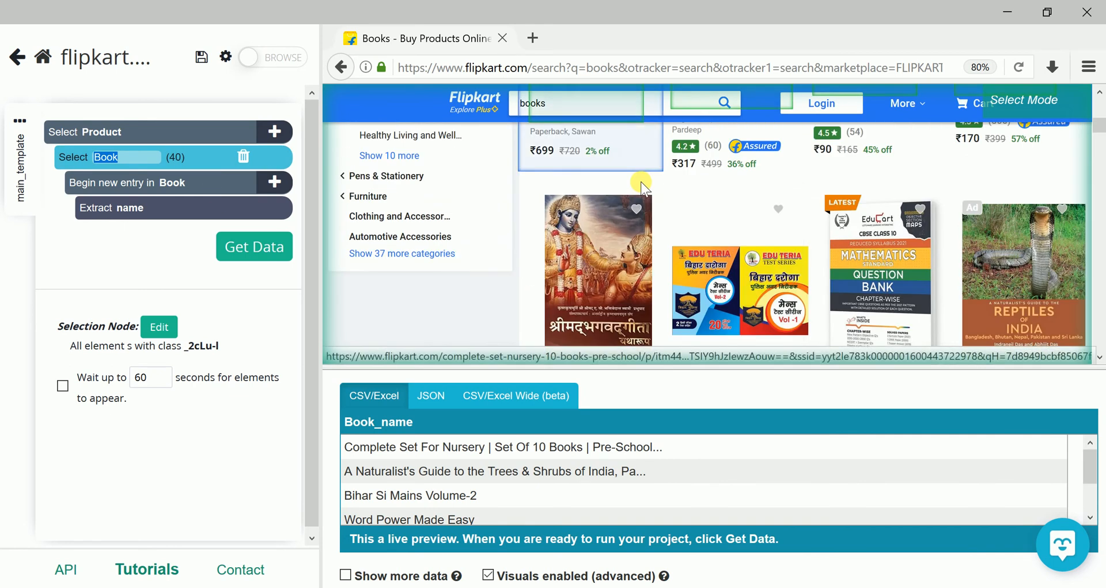
scroll(713, 219, up, 3)
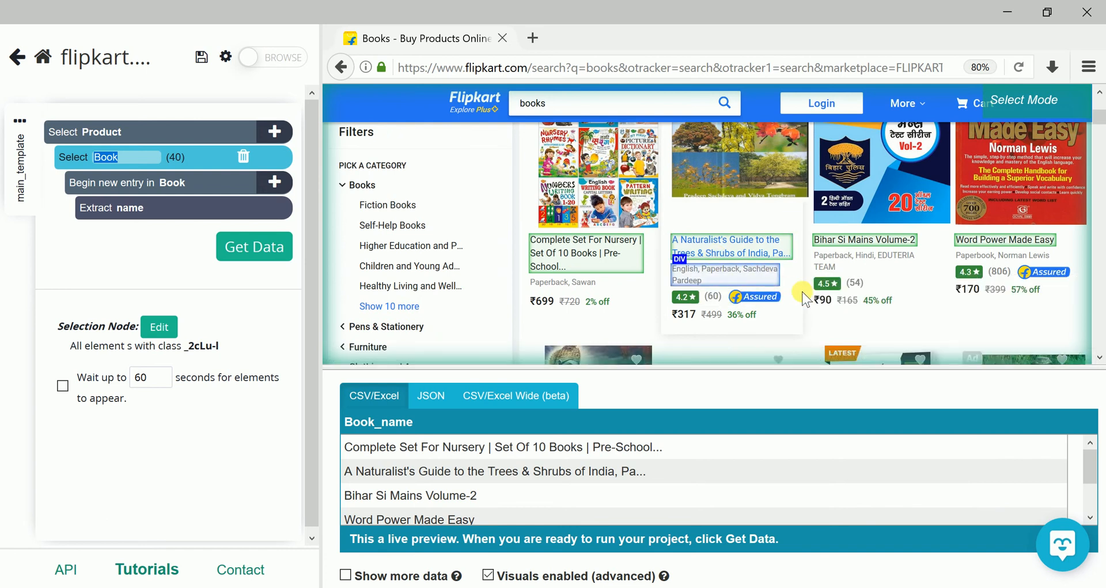
scroll(859, 186, down, 3)
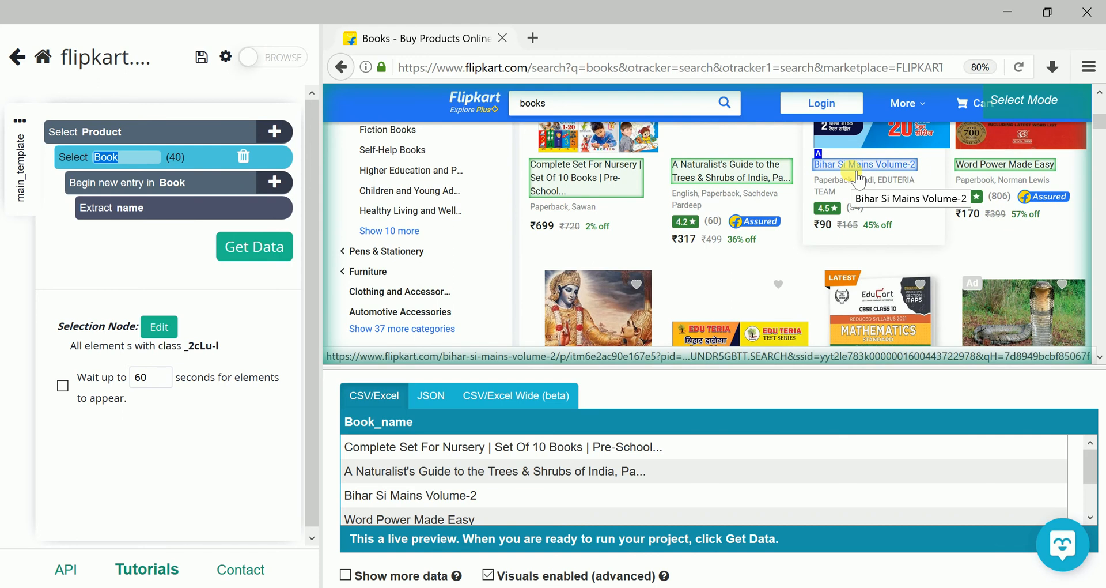
scroll(990, 178, down, 1)
scroll(992, 184, down, 3)
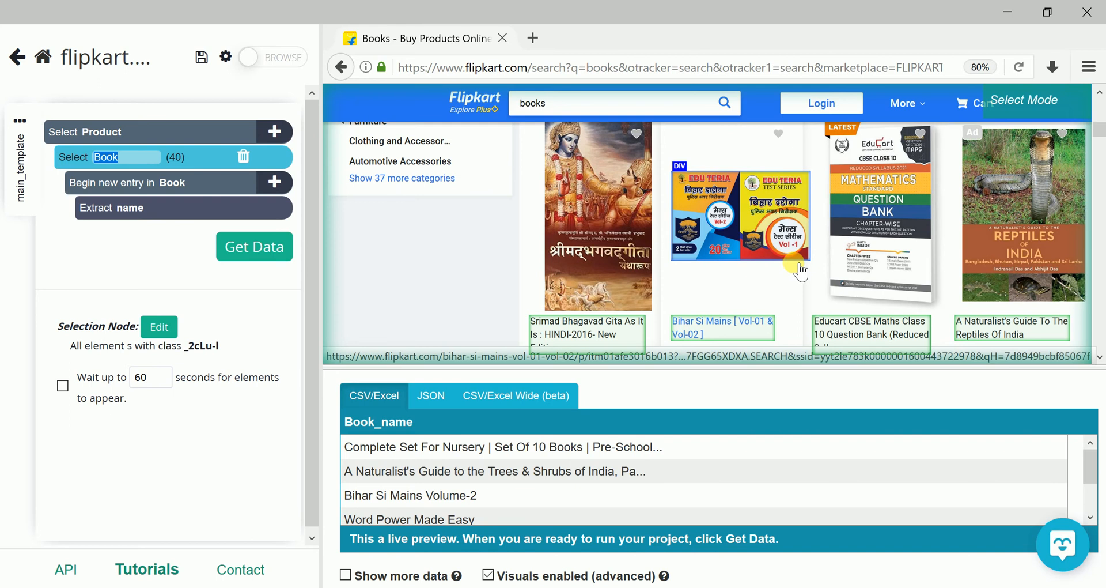
scroll(766, 282, down, 2)
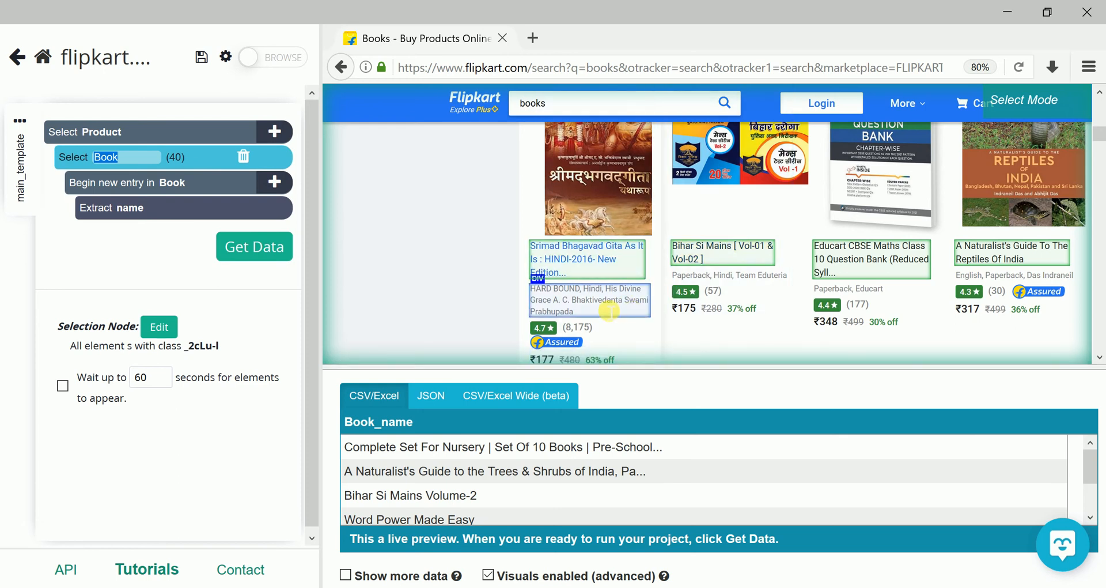
scroll(553, 305, down, 2)
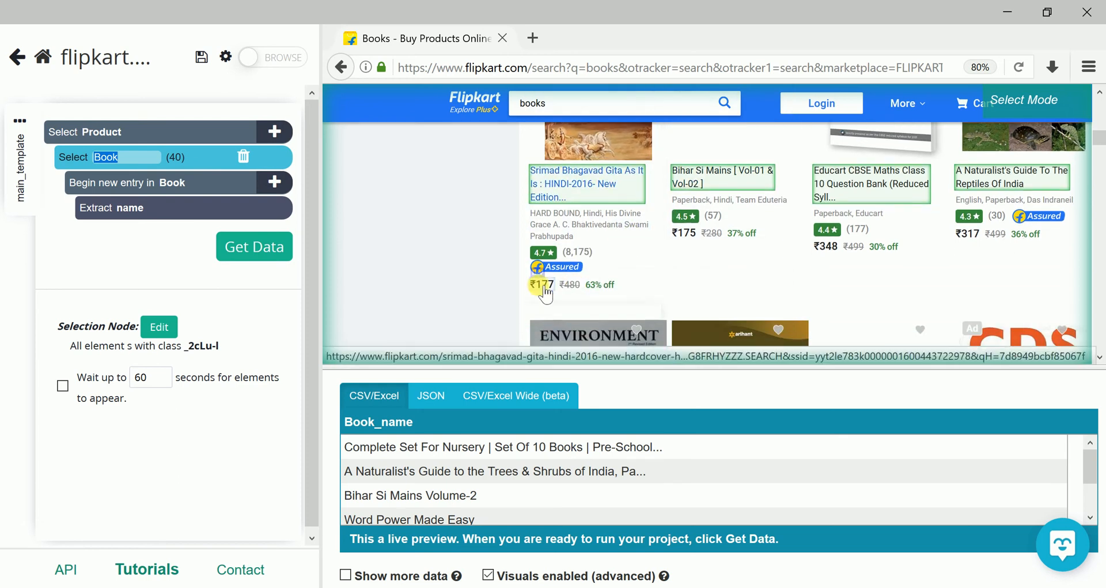
scroll(709, 258, up, 4)
scroll(714, 260, up, 2)
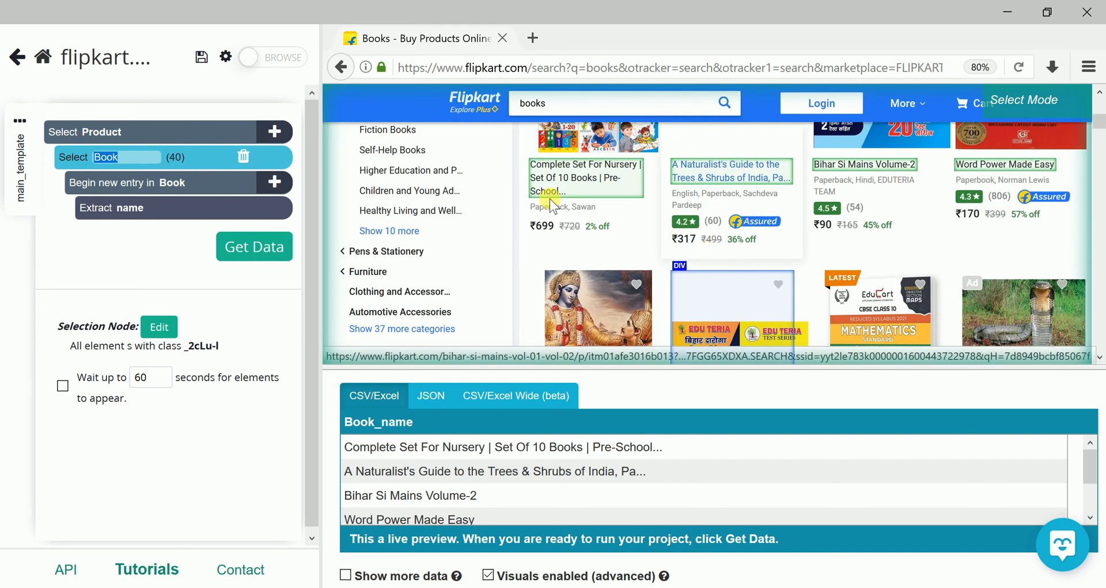
- Add a Select command under Product, pick the first book's price, ₹699, and name the selection Price
click(282, 133)
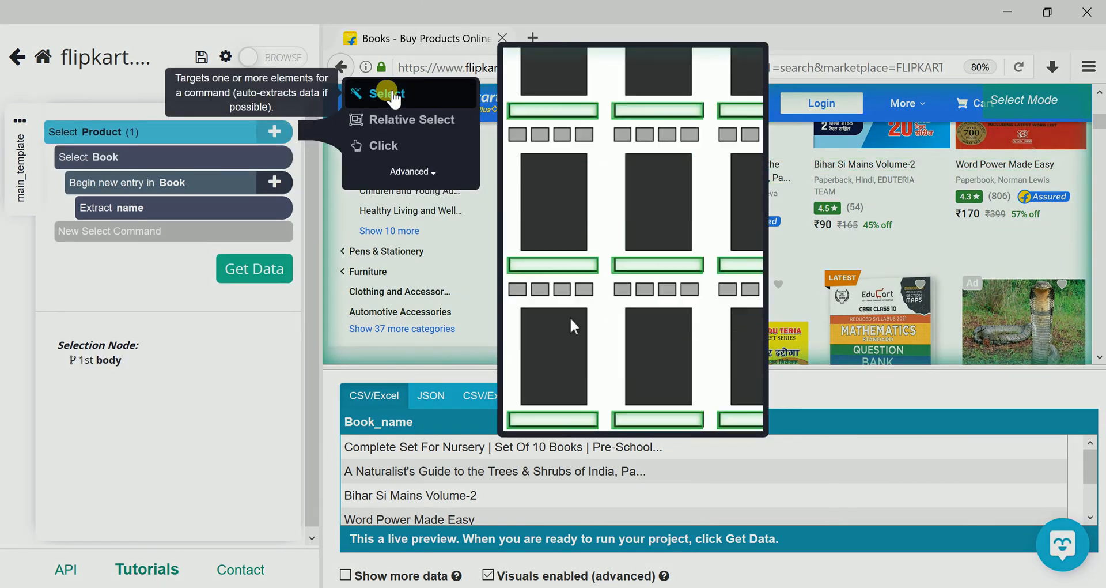
click(386, 93)
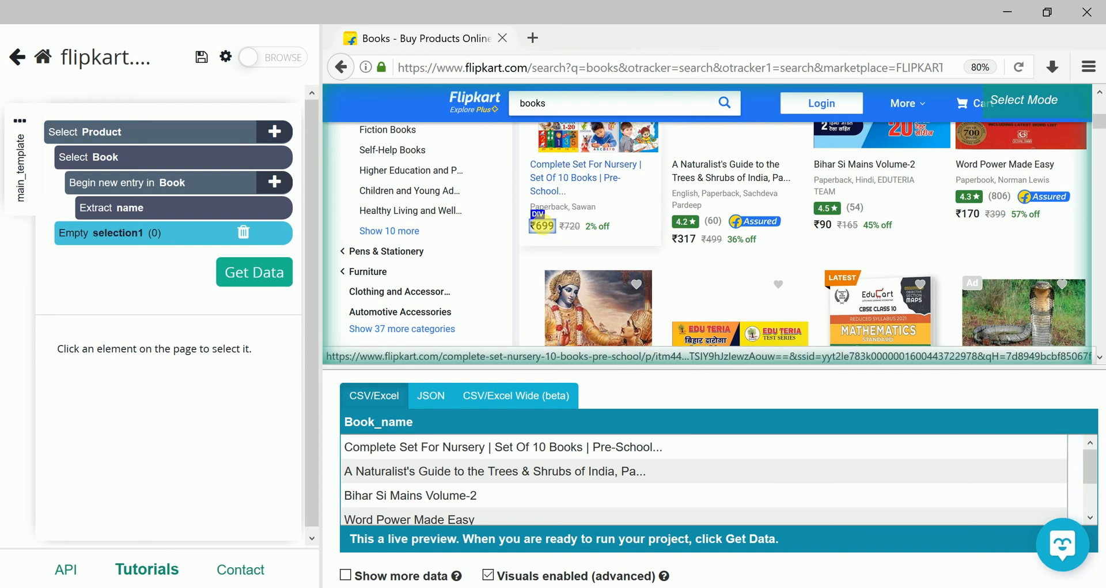
click(544, 229)
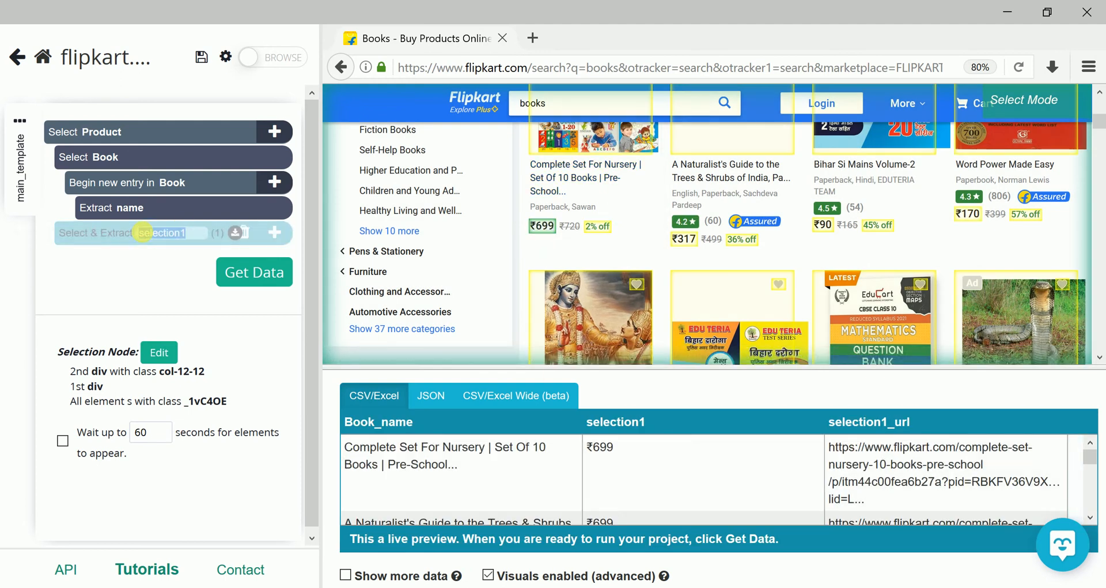
text(P)
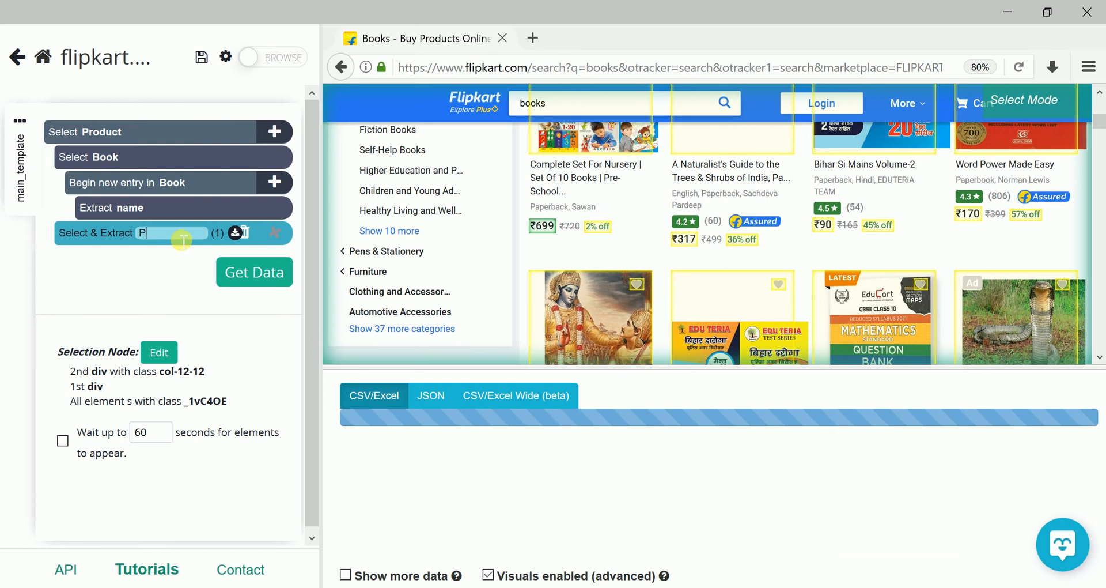
text(rice)
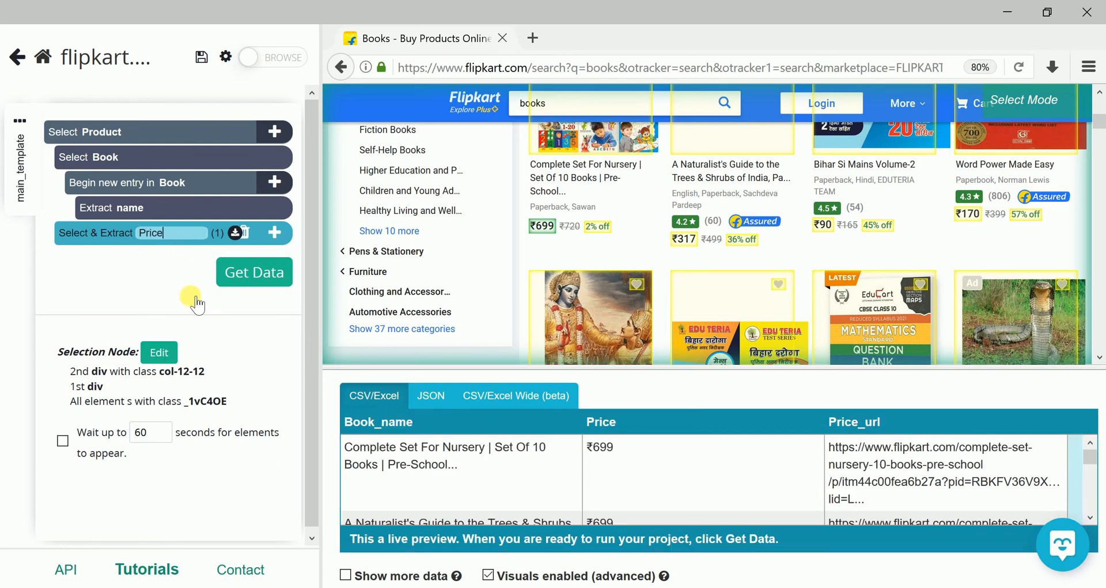
- Expand the Price selection's commands, delete the Price_url extraction, and extend the selection by also picking the second book's price, ₹317
click(235, 235)
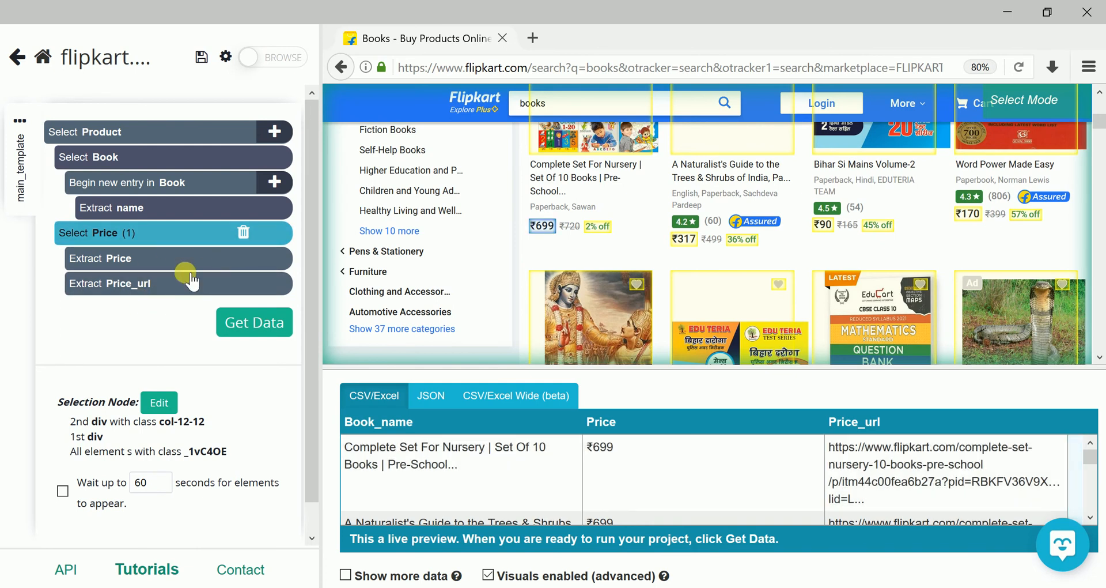
mouse_move(242, 286)
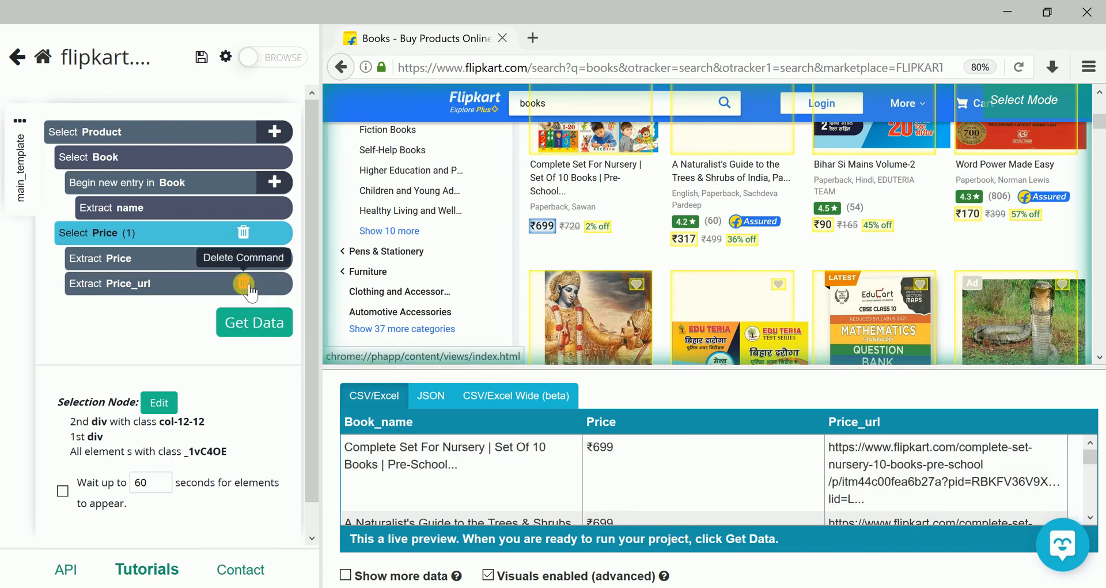
click(243, 282)
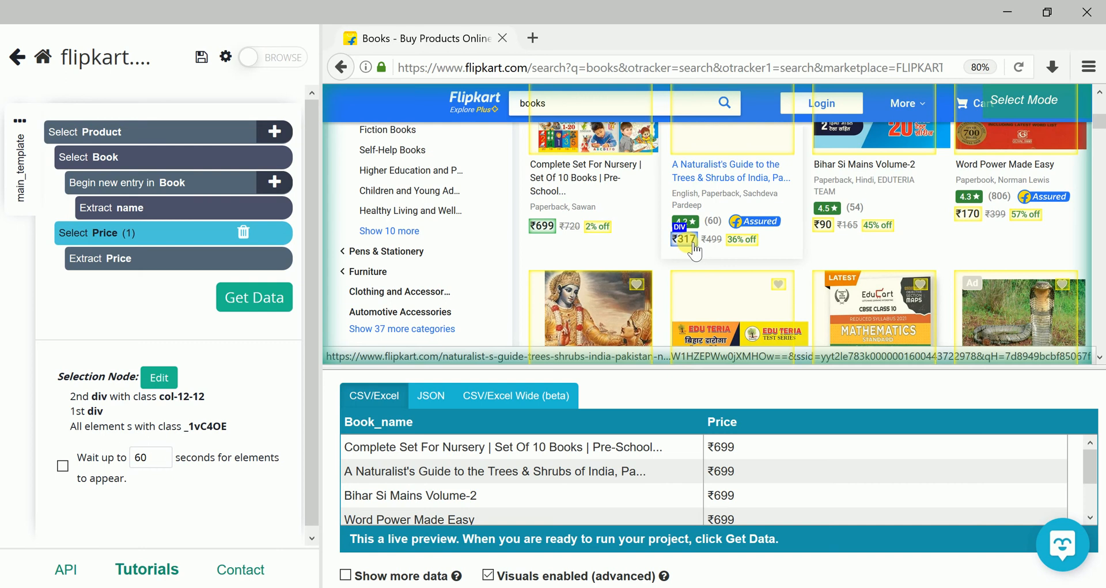
click(823, 225)
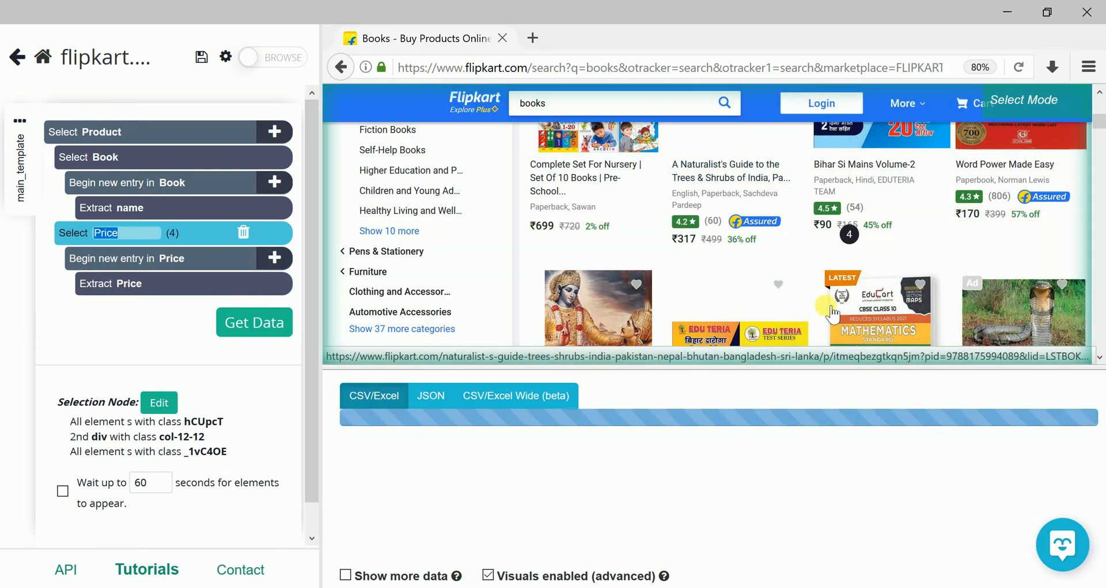
- Extend the Price selection to the remaining rows by also picking ₹177 under "Srimad Bhagavad Gita As It Is", and check the following rows
scroll(826, 311, down, 2)
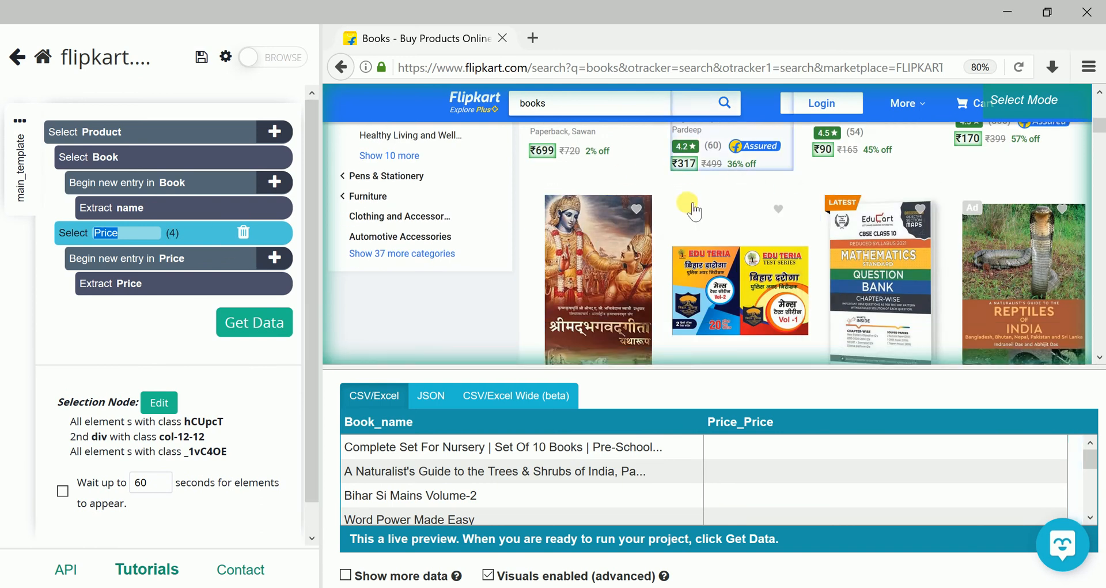
scroll(633, 326, down, 2)
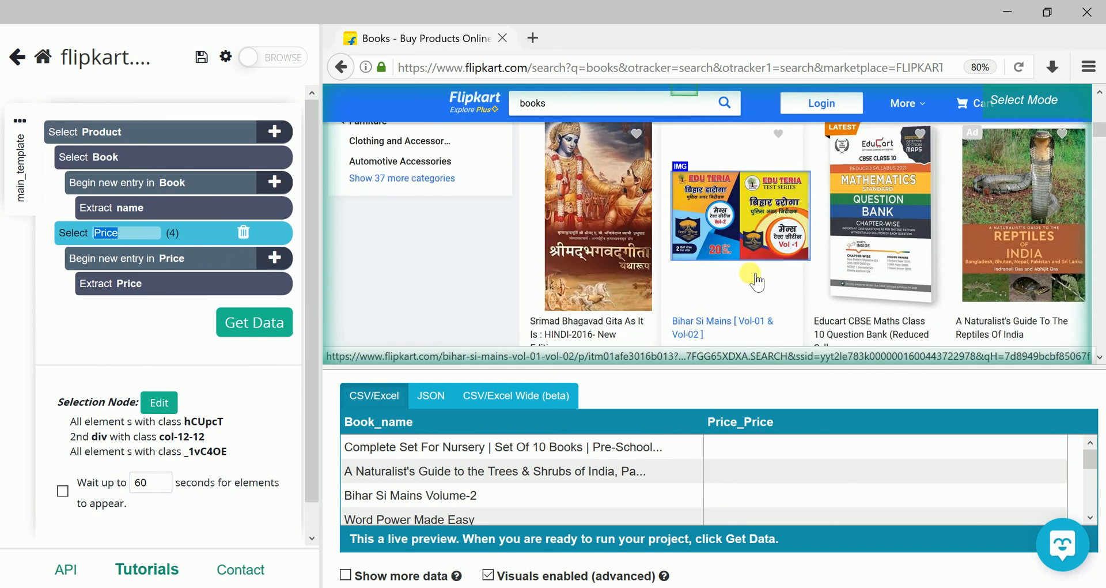
scroll(634, 325, down, 2)
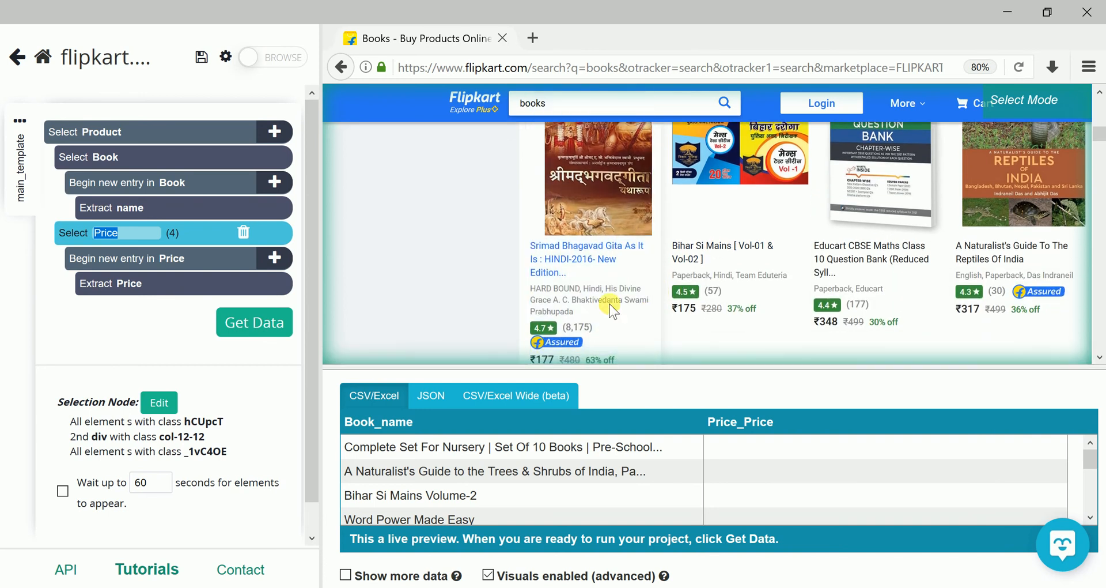
scroll(617, 310, down, 2)
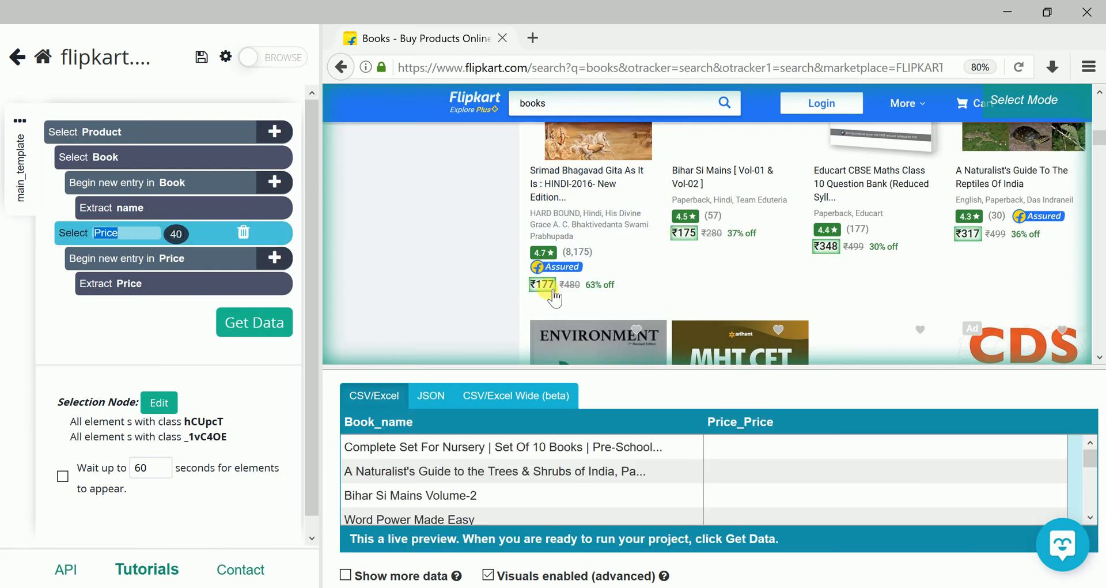
scroll(906, 258, down, 5)
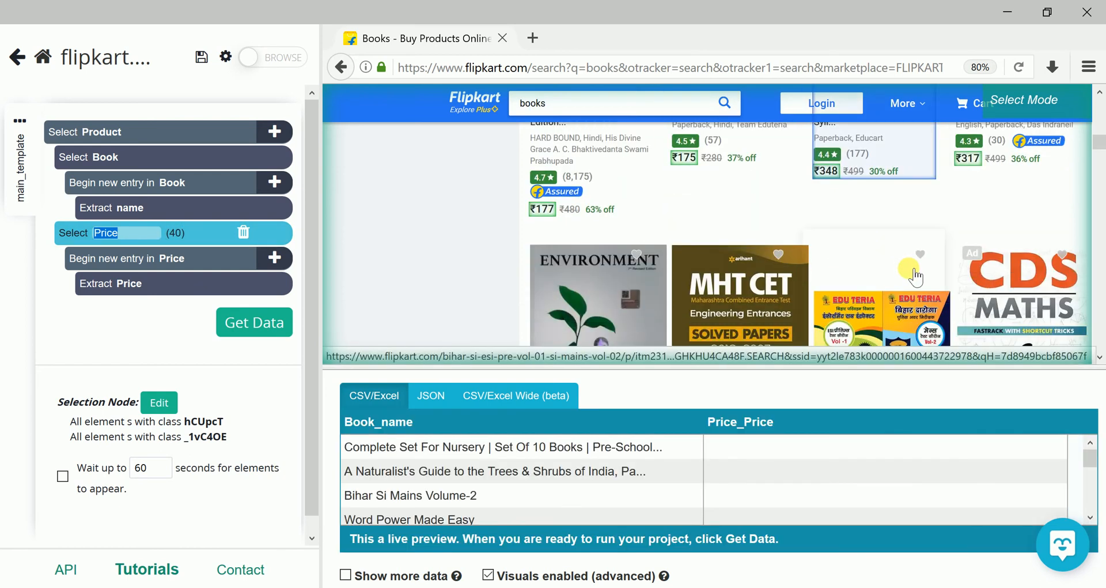
scroll(912, 275, down, 3)
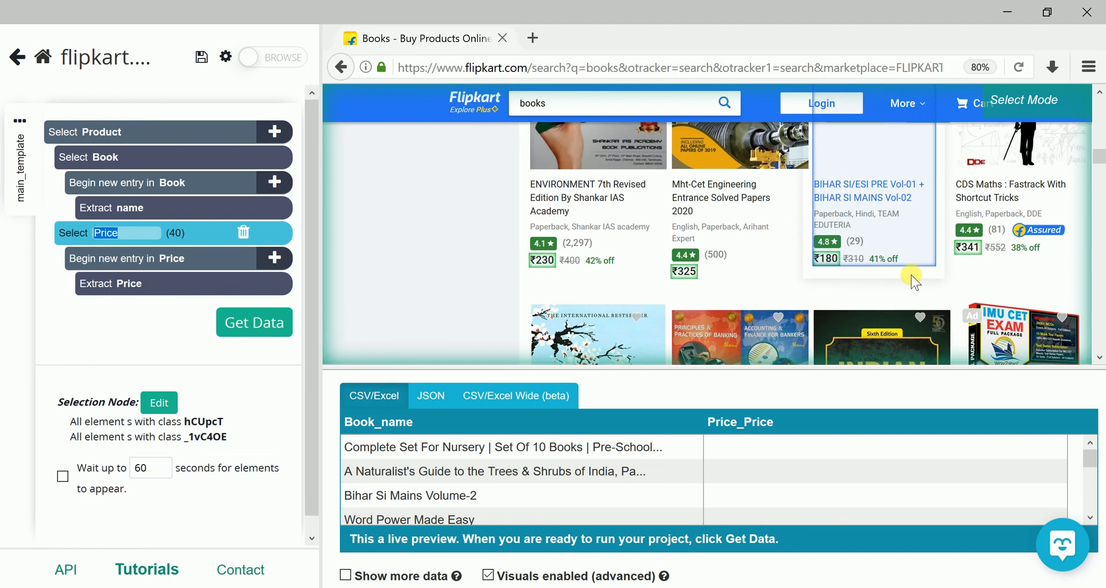
scroll(919, 282, up, 3)
scroll(919, 282, up, 4)
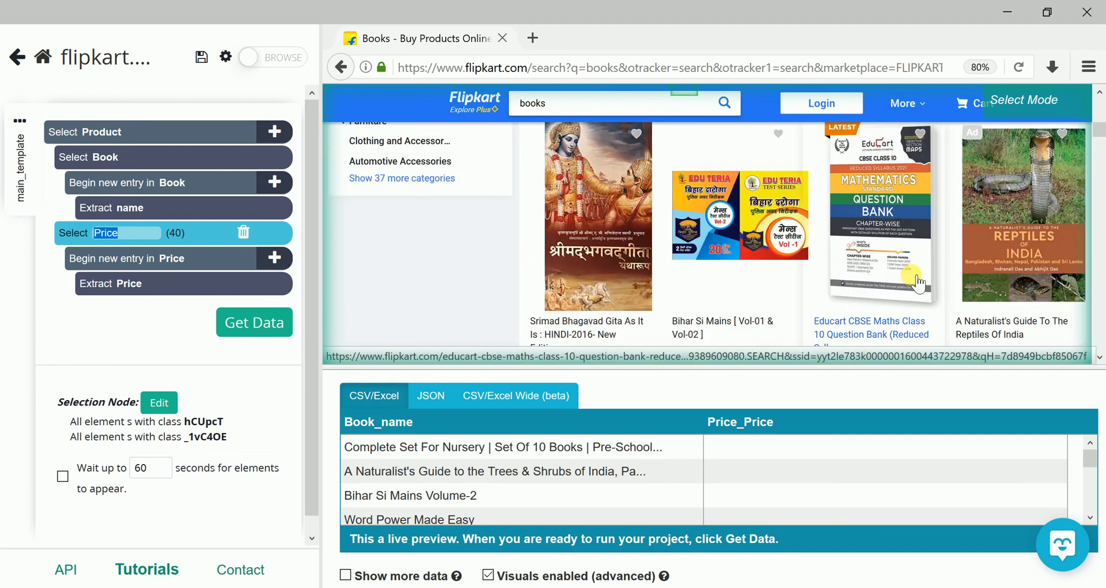
scroll(913, 277, down, 3)
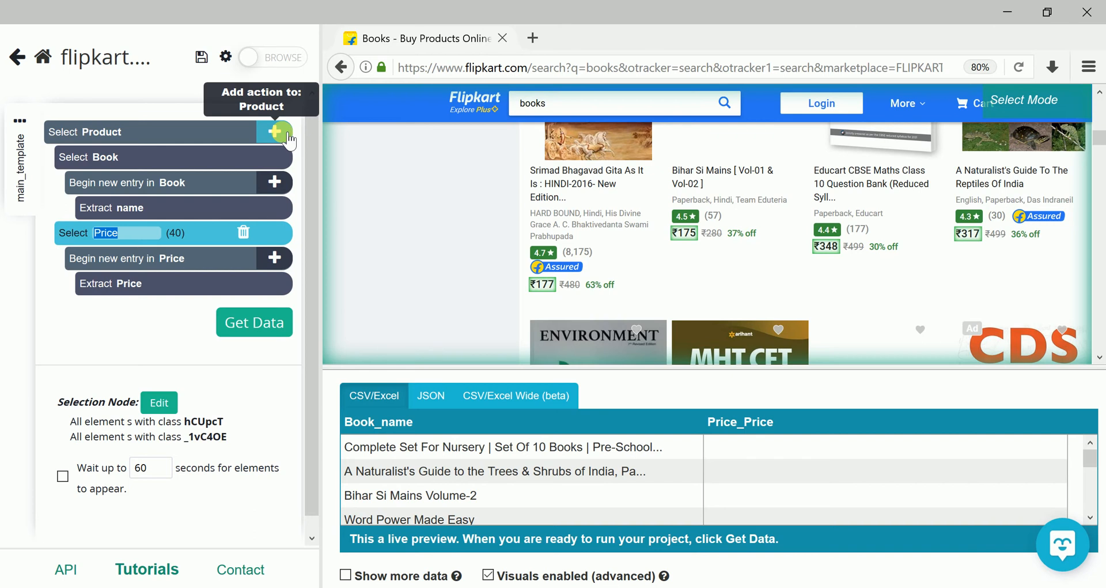
- Add another Select command under Product, pick the review count (8,175) of "Srimad Bhagavad Gita As It Is", and name it No_Reviews
click(285, 134)
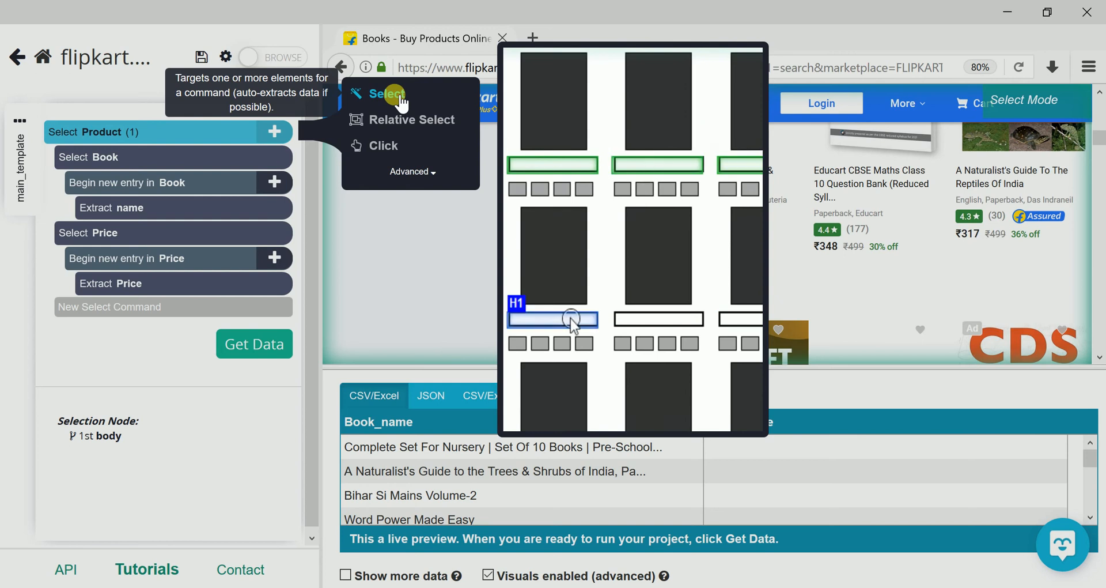
click(401, 97)
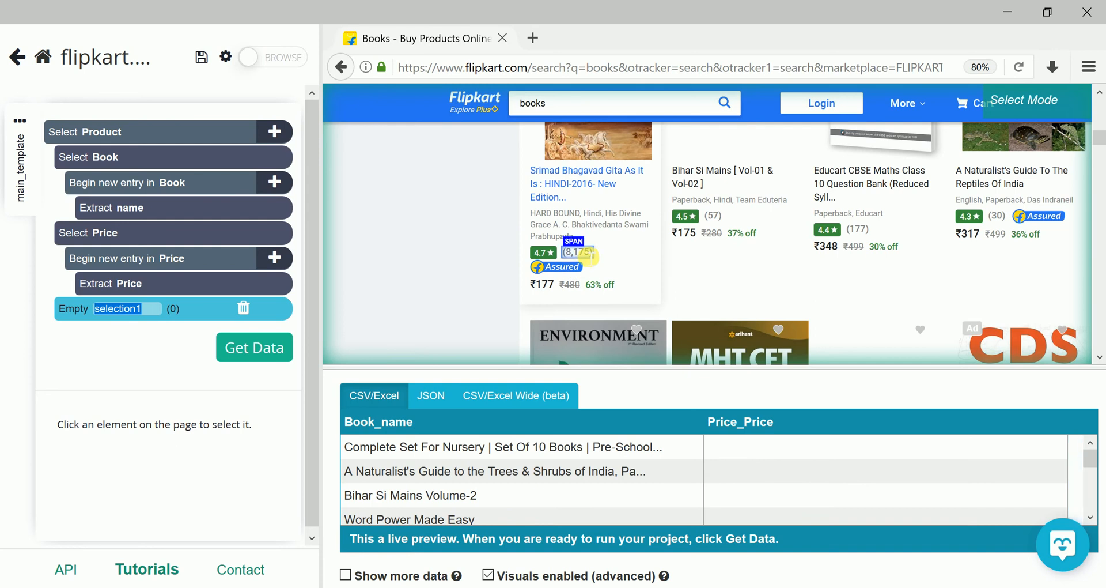
click(588, 255)
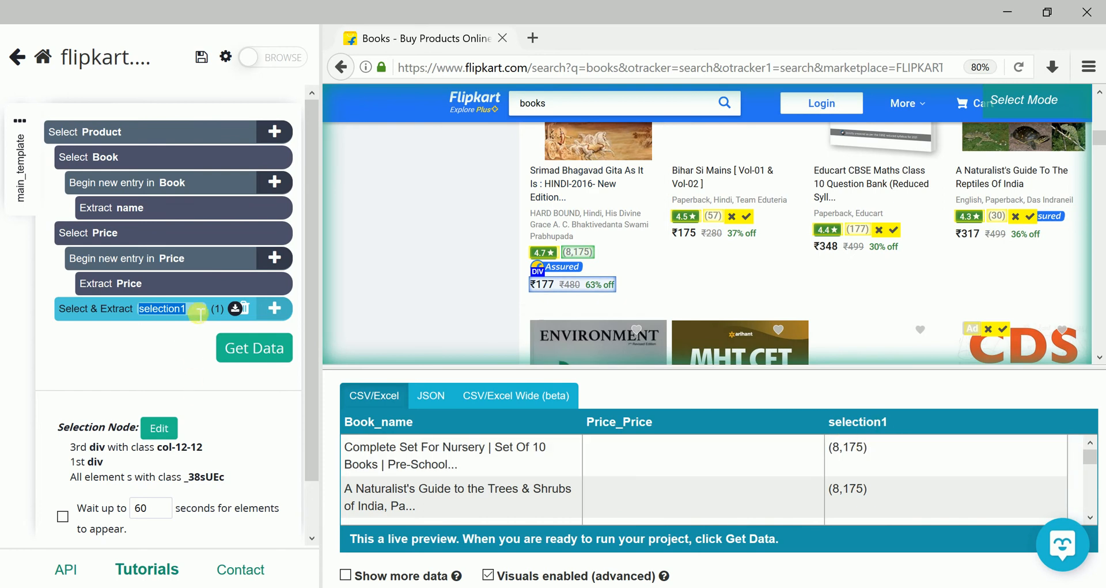
text(N)
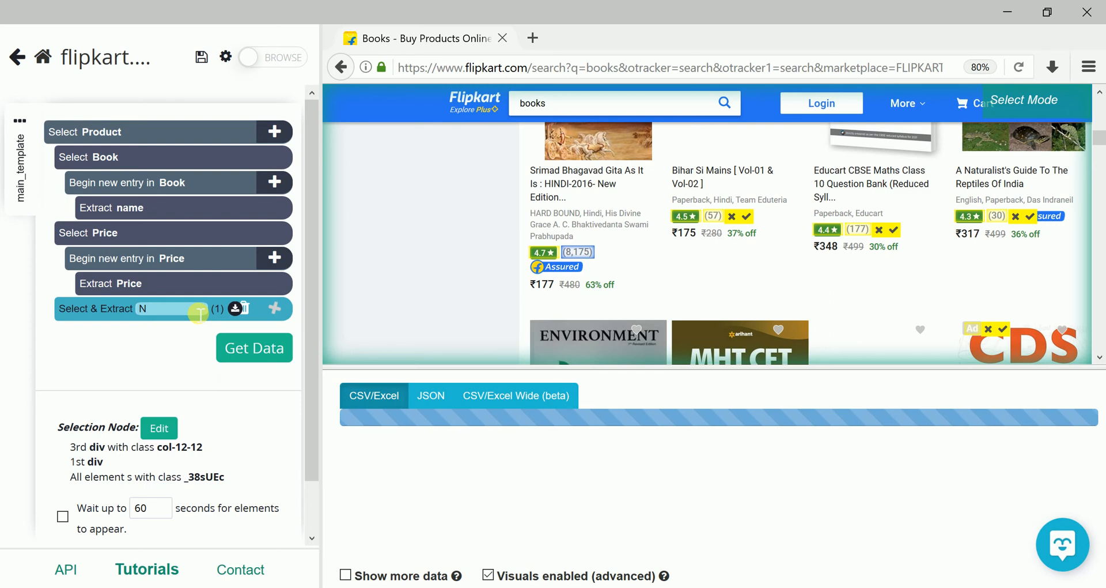
text(o_Reviews)
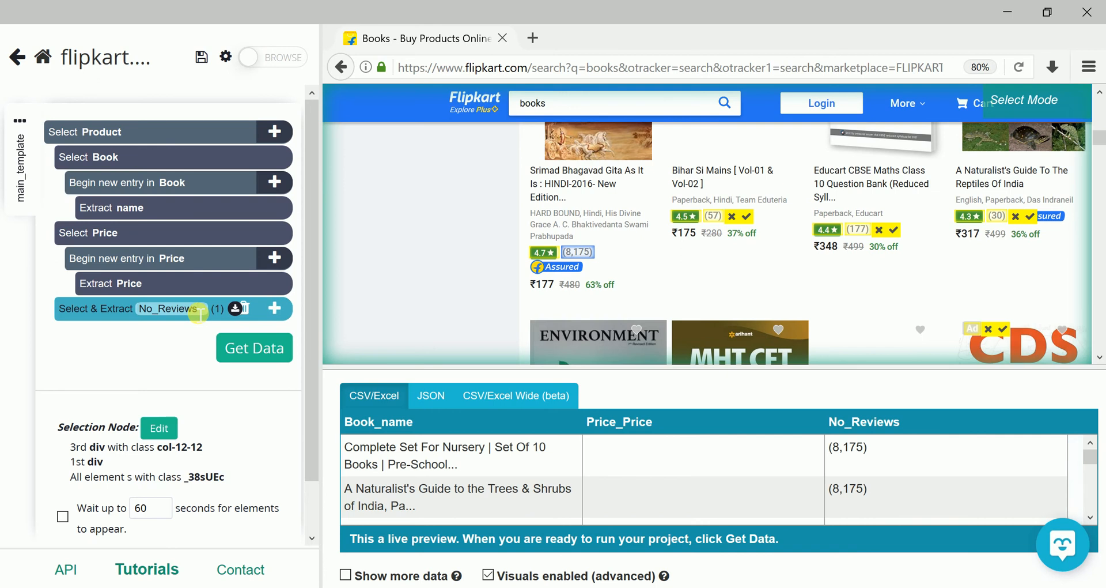
click(161, 358)
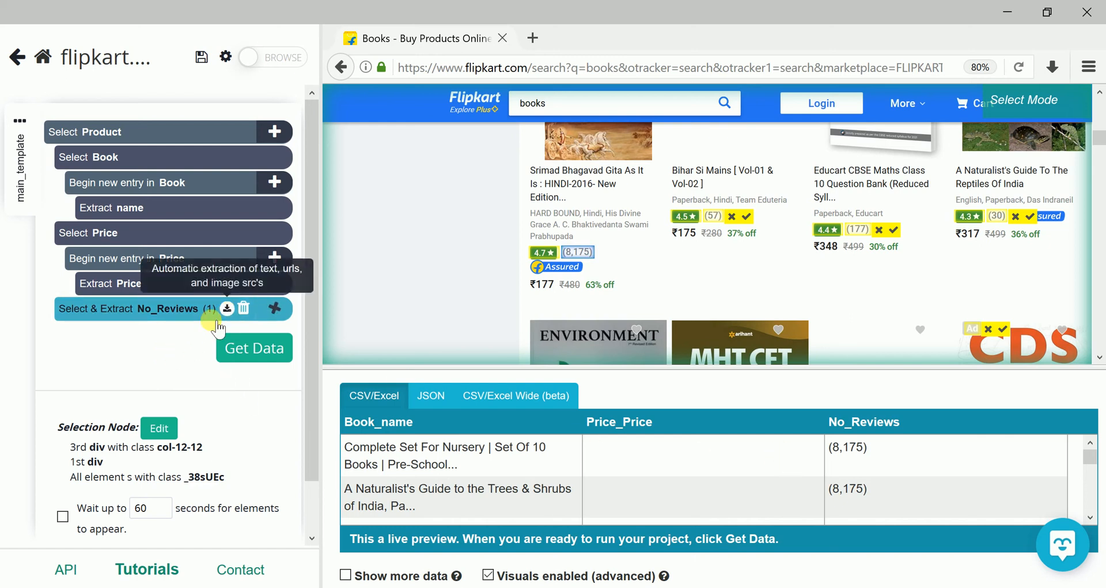
- Expand the No_Reviews commands and extend the selection across the row, including the count (30) of "A Naturalist's Guide To The Reptiles Of India"
click(227, 308)
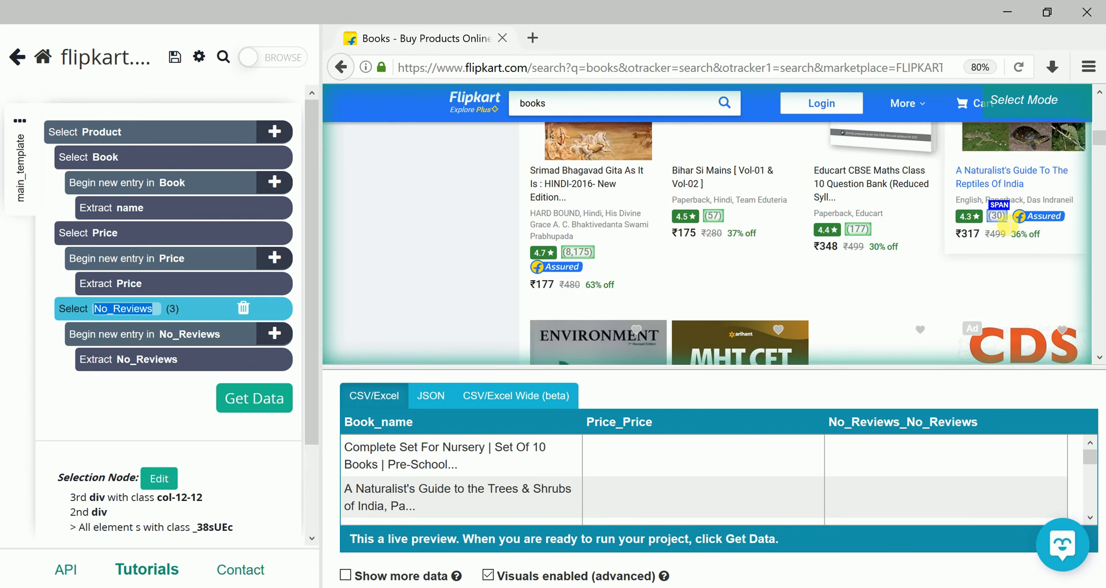
click(1007, 225)
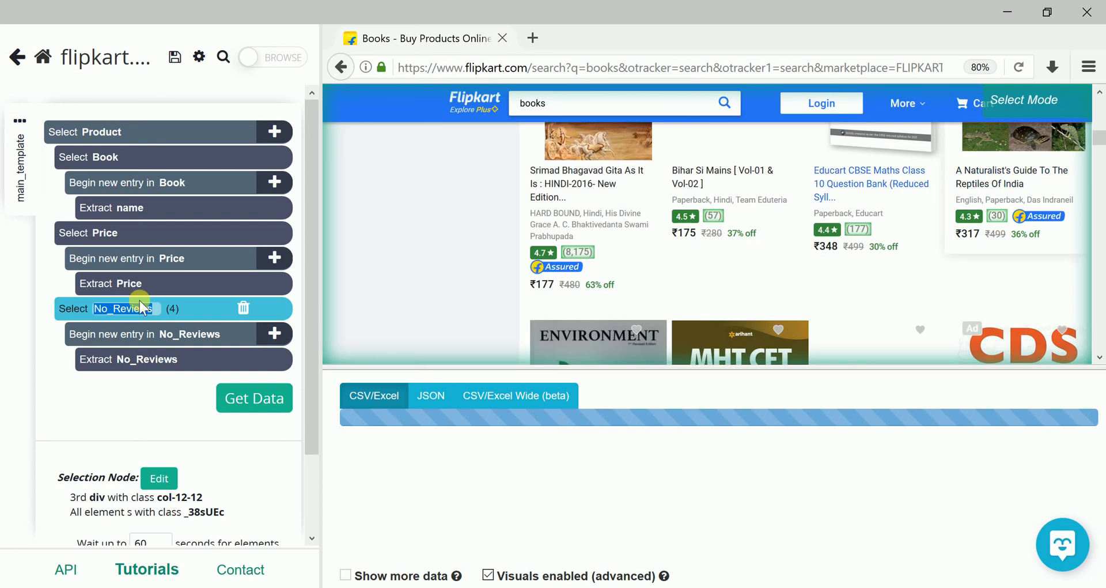
click(145, 309)
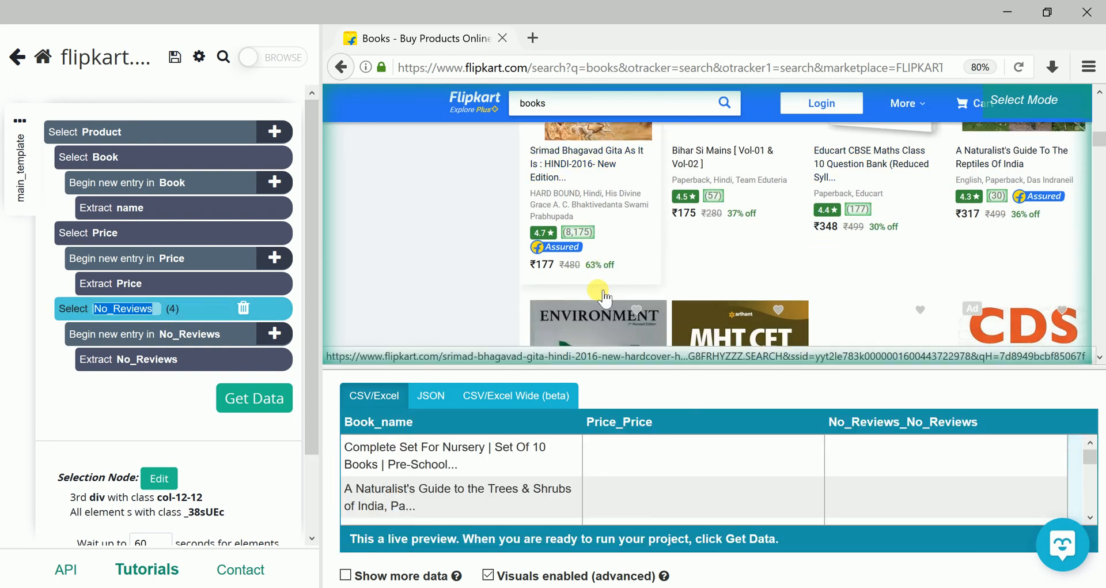
- Extend the No_Reviews selection to the remaining rows by also picking the count (2,297) of "ENVIRONMENT 7th Revised Edition"
scroll(599, 298, down, 3)
scroll(605, 296, down, 5)
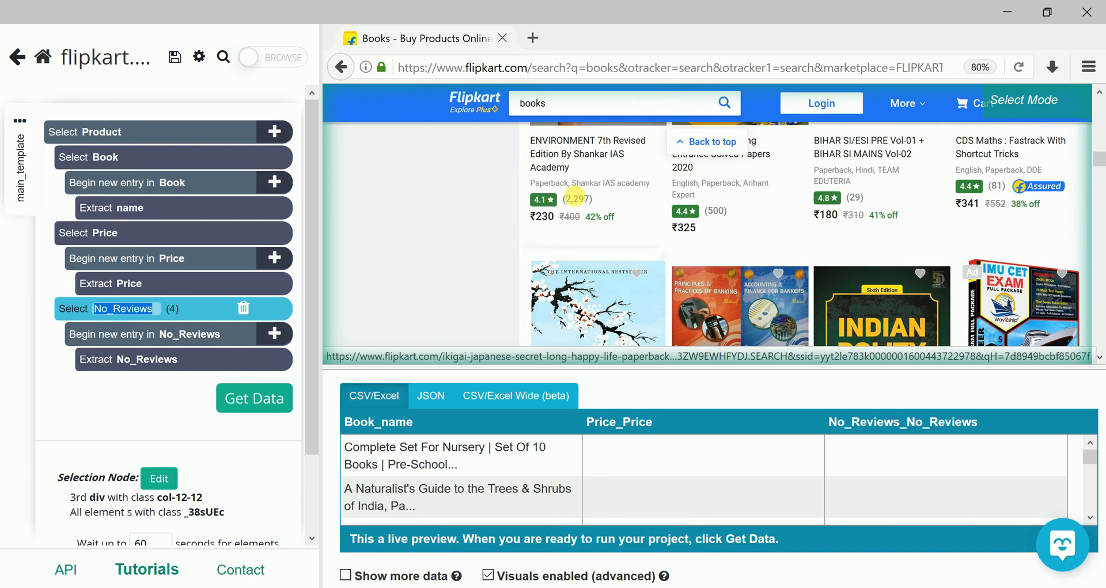
click(583, 209)
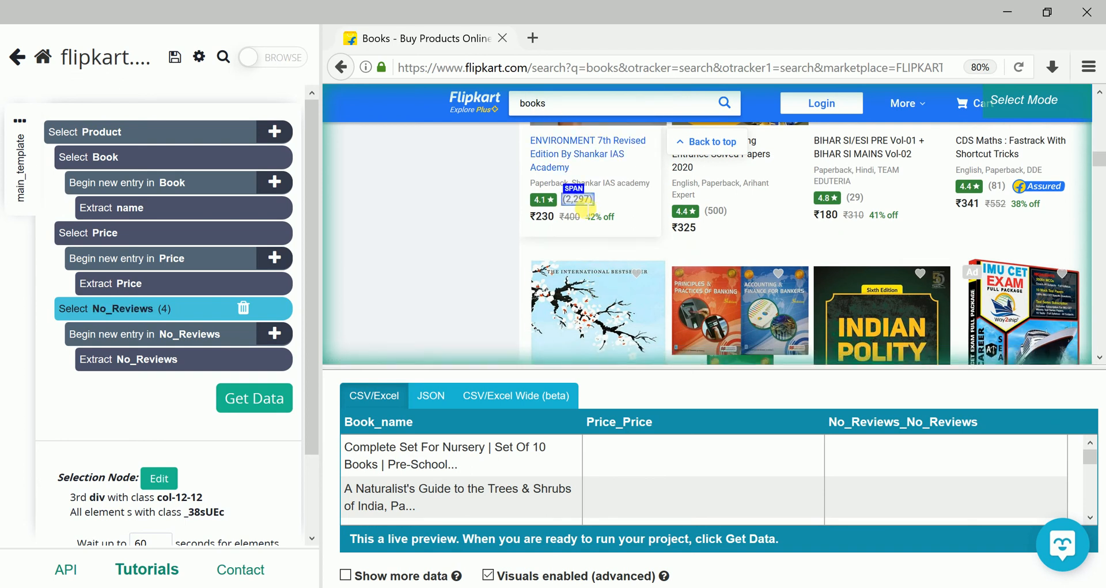
click(581, 208)
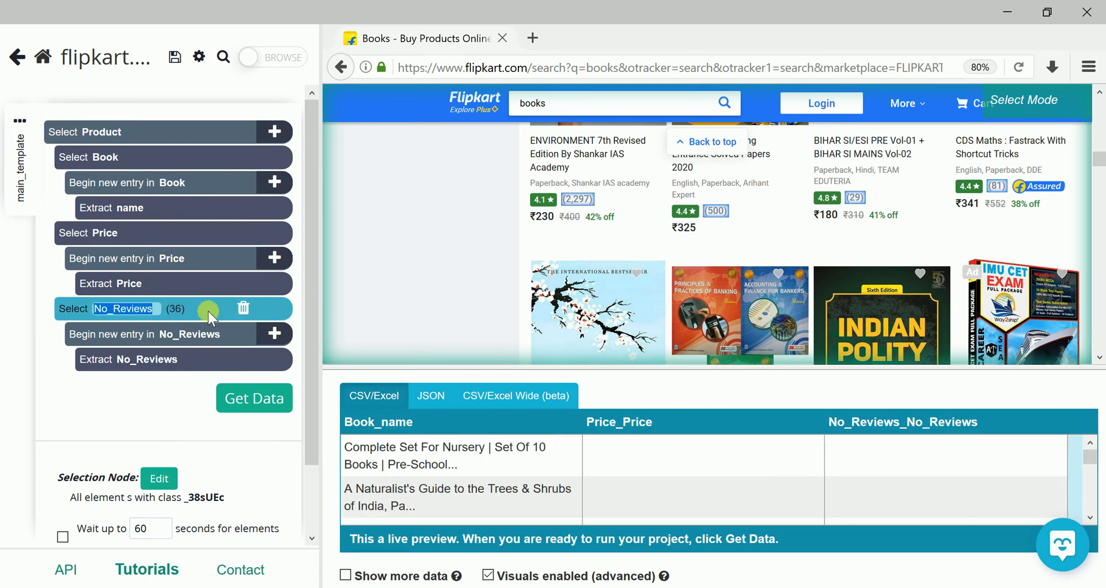
- Examine the further rows of search results to check which books' review counts the No_Reviews selection covers
scroll(749, 242, down, 3)
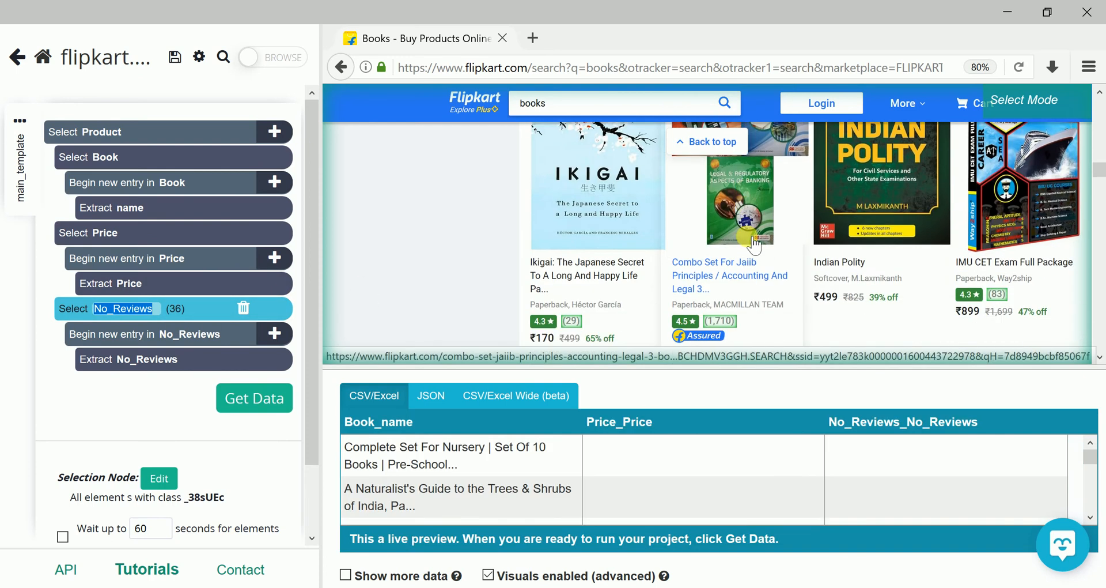
scroll(749, 237, down, 2)
scroll(749, 237, up, 2)
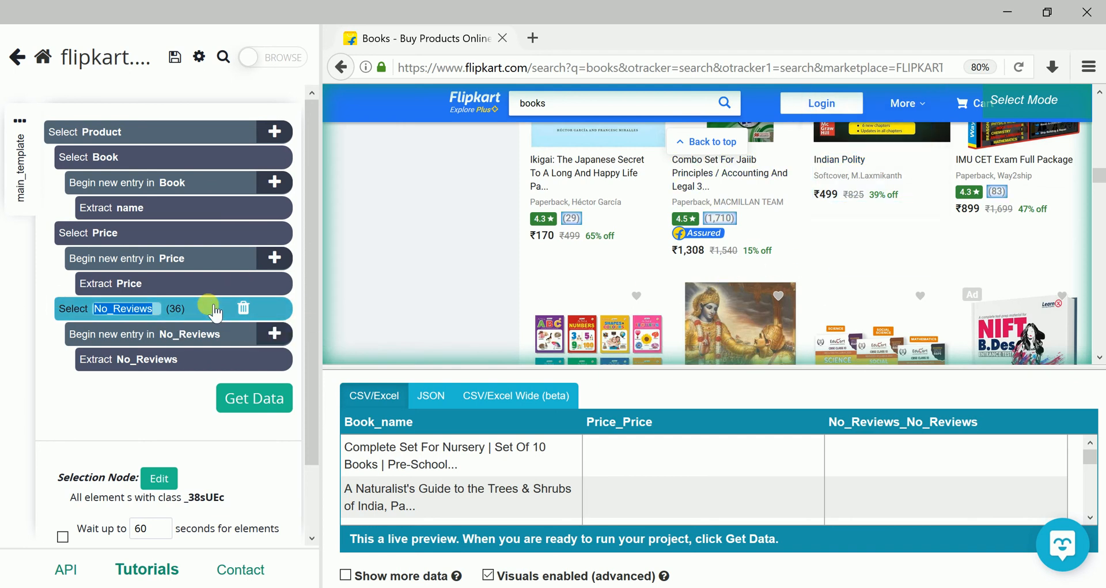
scroll(778, 248, down, 3)
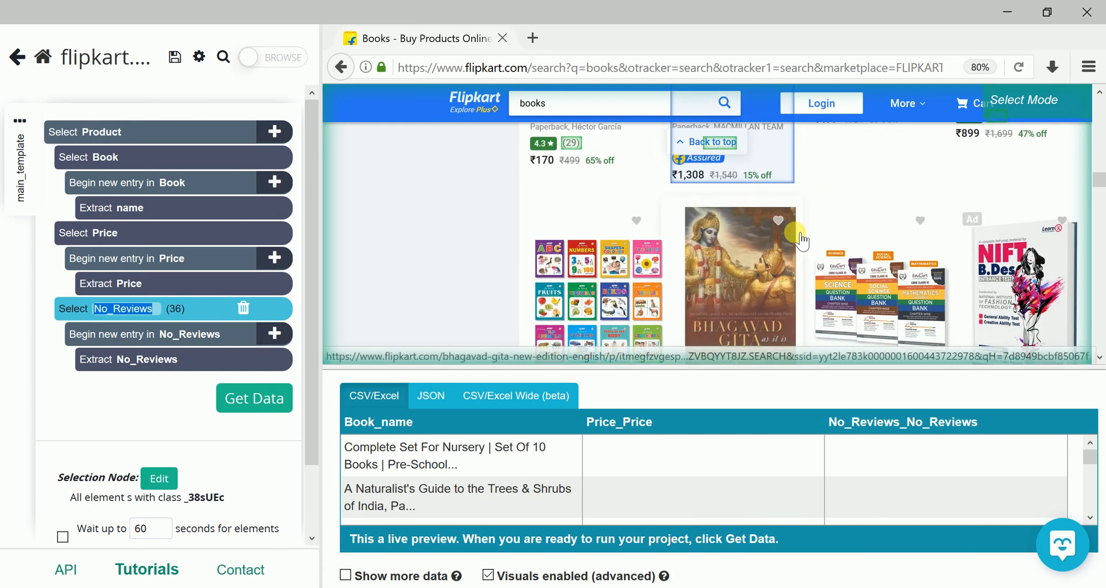
scroll(801, 239, down, 1)
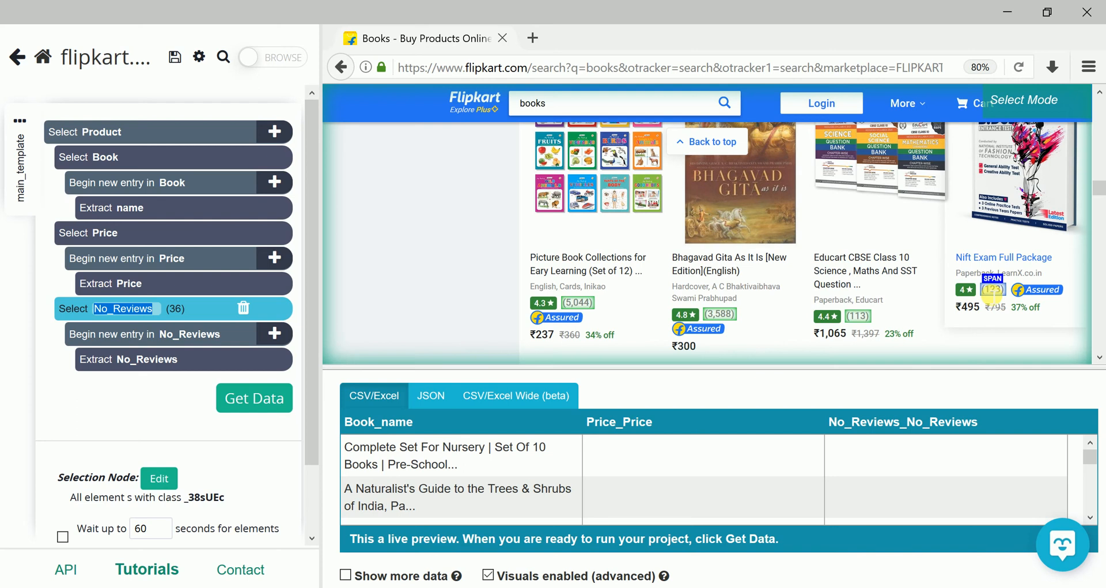
scroll(992, 290, down, 1)
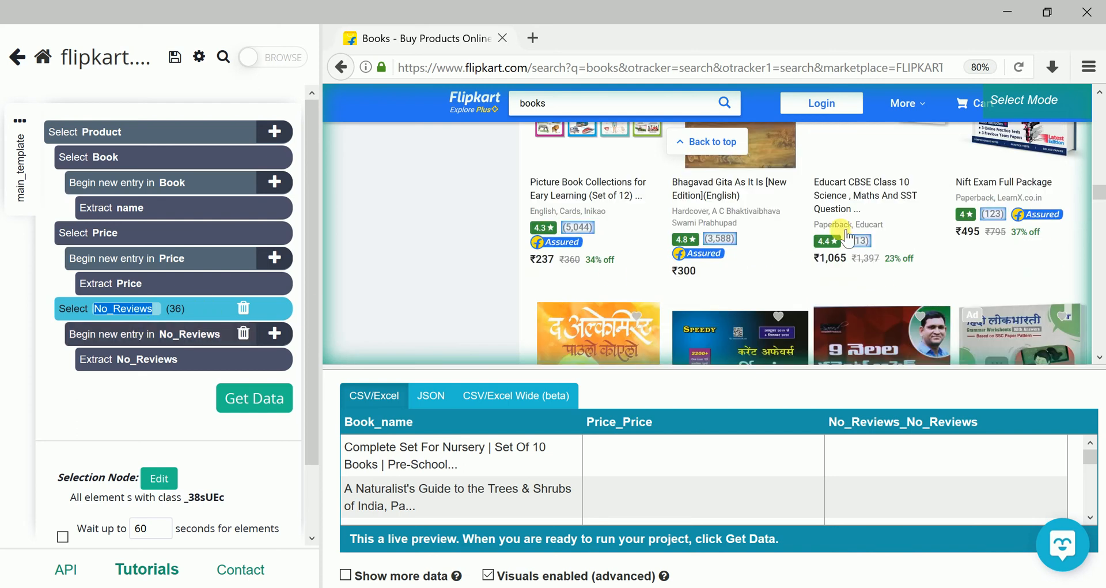
scroll(822, 236, up, 3)
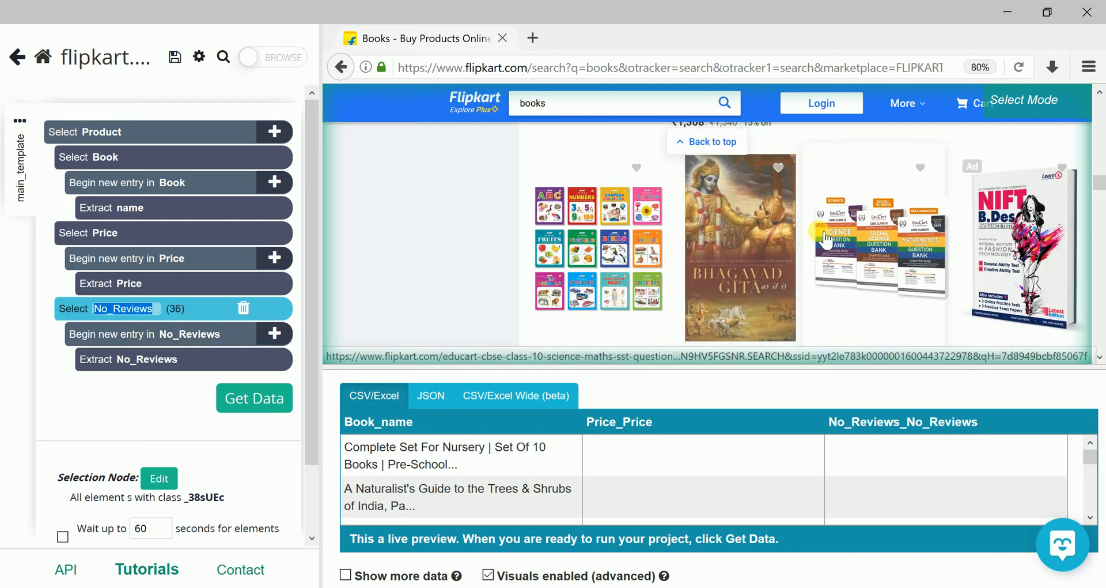
- Examine the search results back up to the first row to check which books' review counts are selected
scroll(826, 236, up, 3)
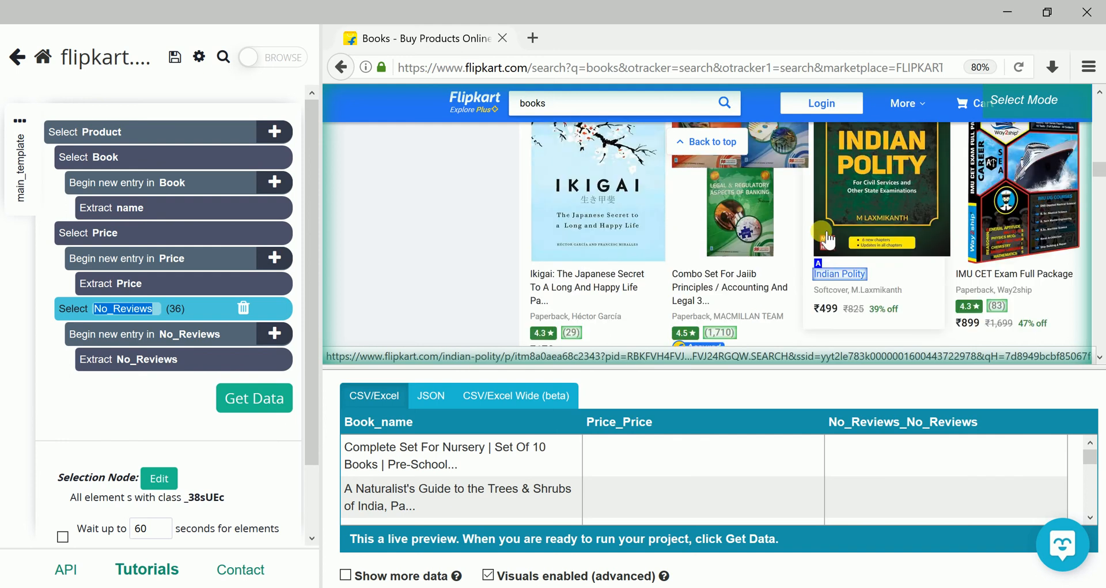
scroll(824, 237, up, 5)
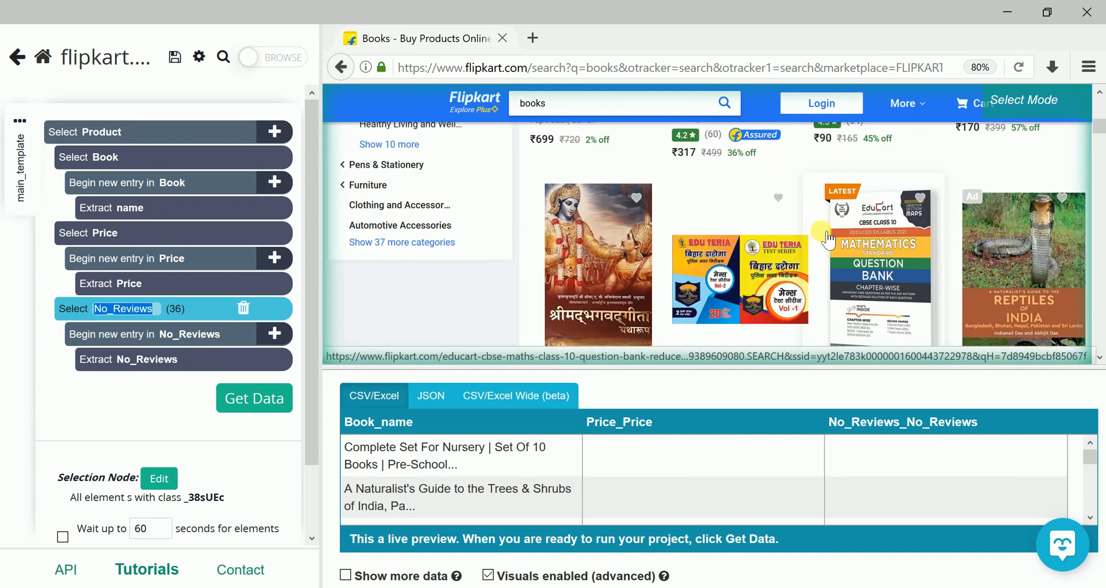
scroll(821, 236, up, 3)
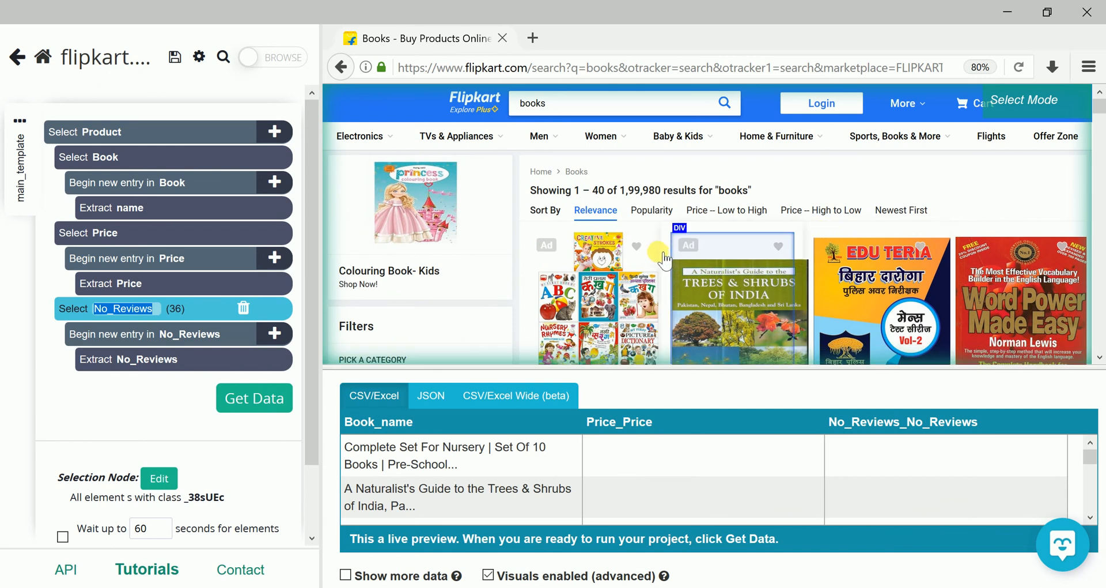
scroll(665, 260, down, 2)
scroll(663, 259, down, 2)
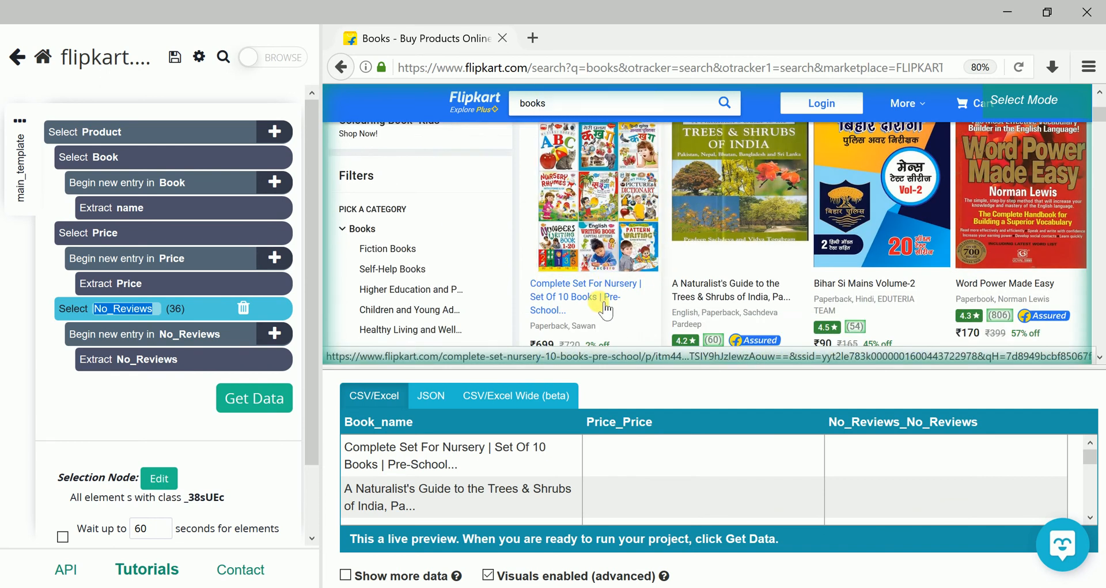
scroll(634, 282, down, 2)
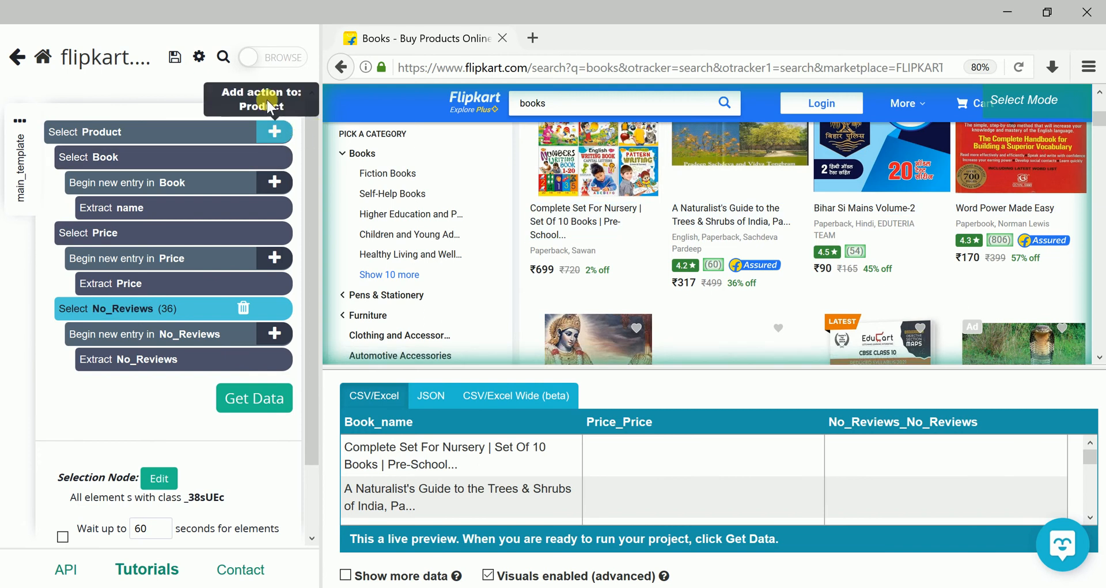
click(277, 126)
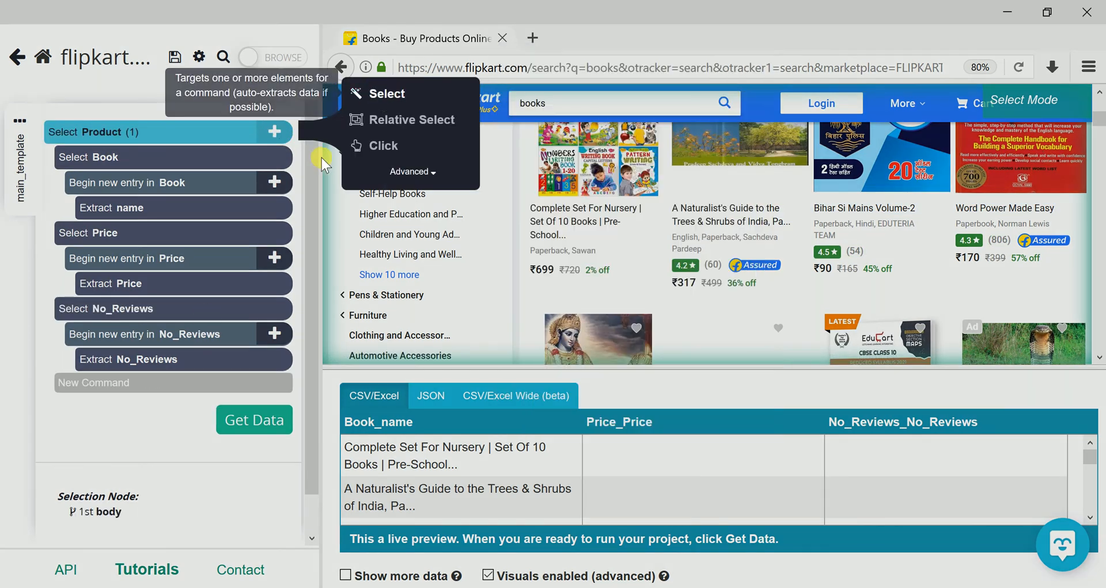
click(165, 427)
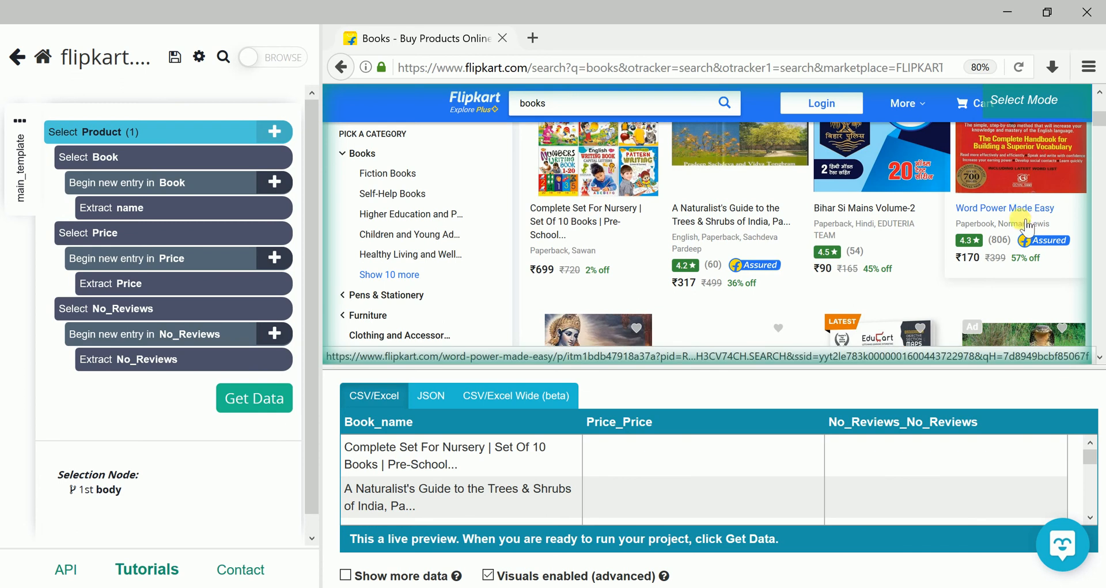
scroll(1021, 228, down, 2)
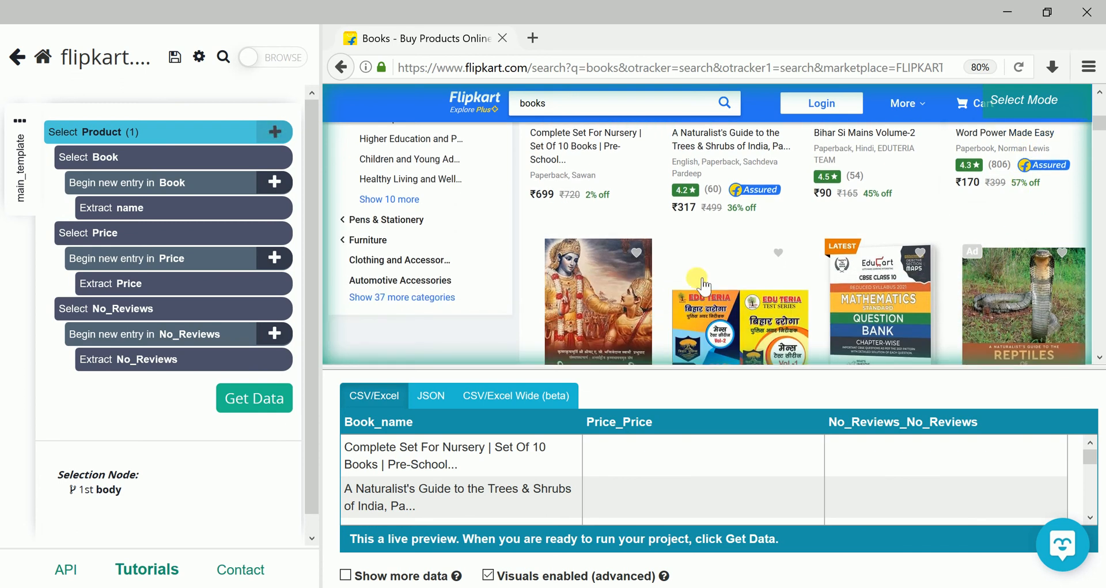
scroll(703, 285, down, 2)
scroll(703, 286, down, 4)
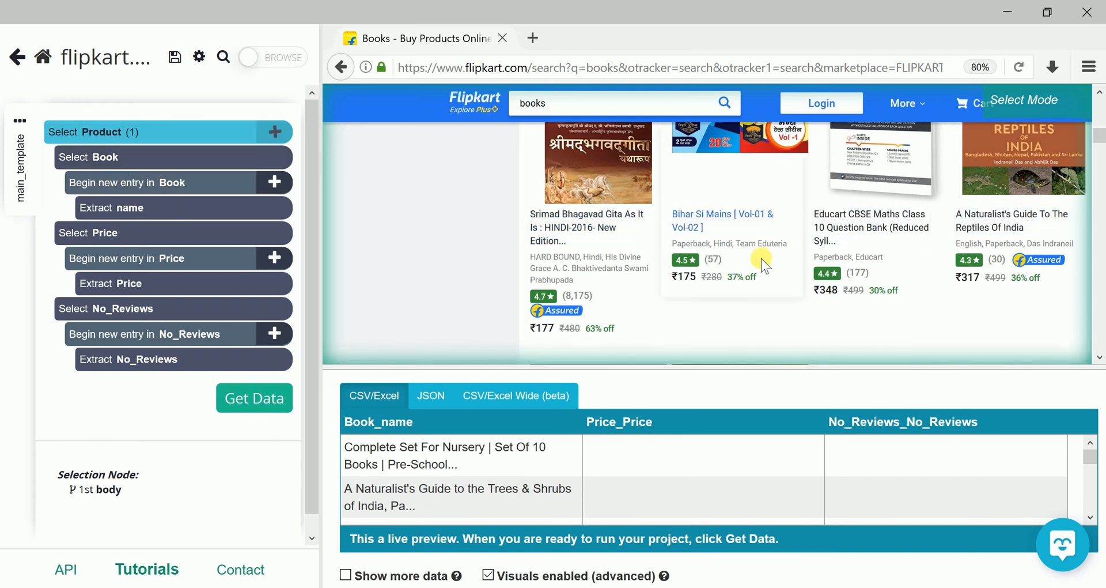
scroll(761, 258, up, 3)
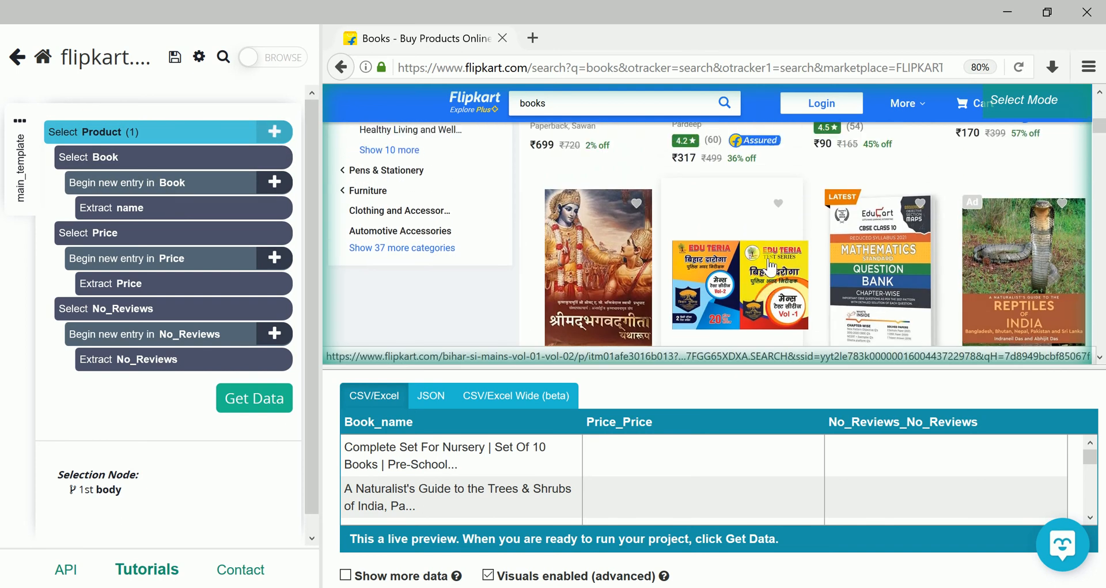
scroll(770, 266, up, 4)
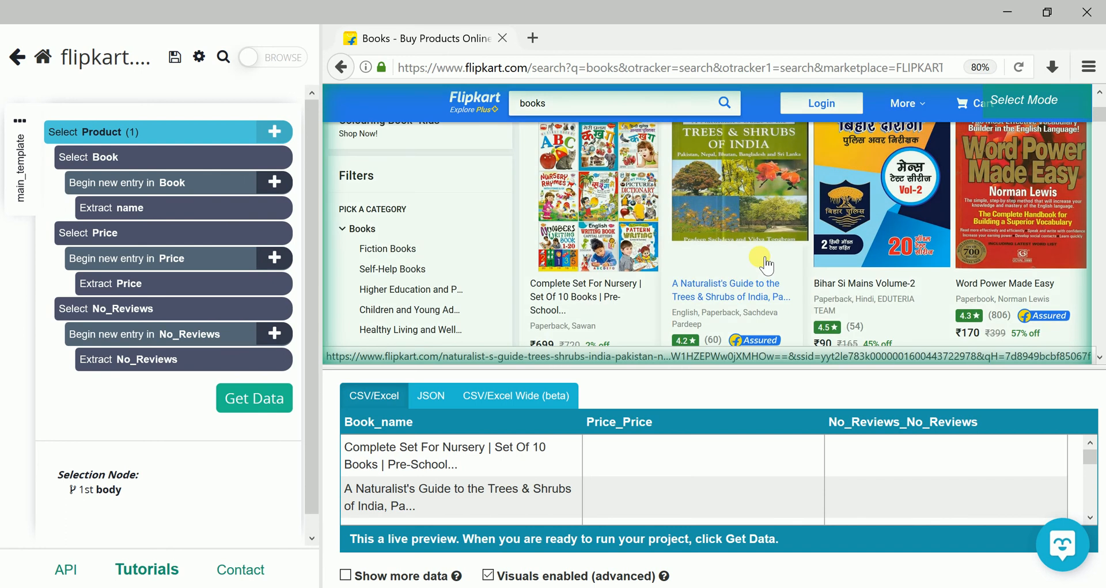
scroll(762, 262, down, 2)
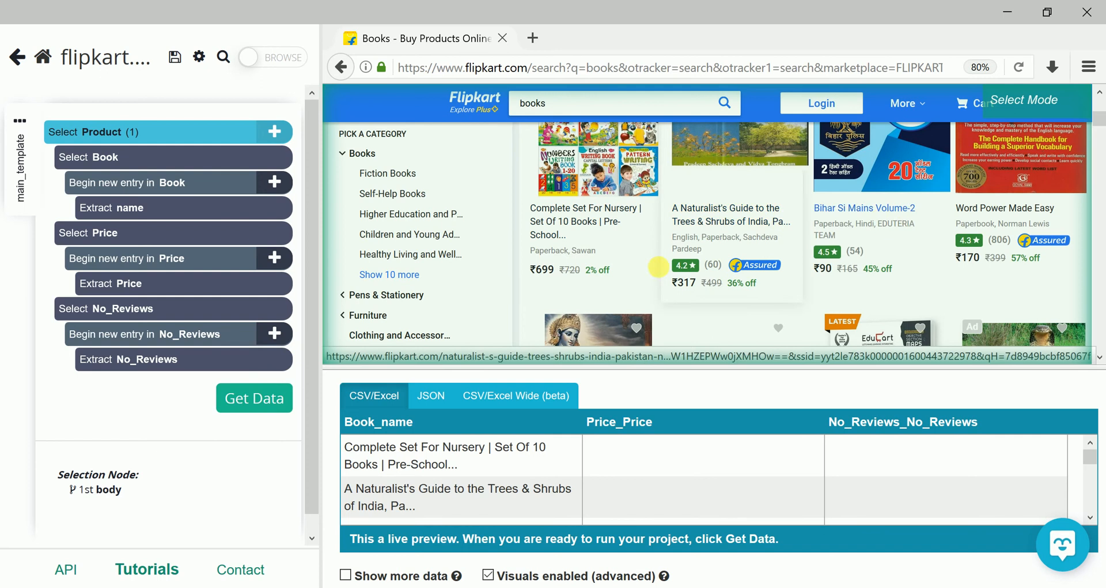
key(shift)
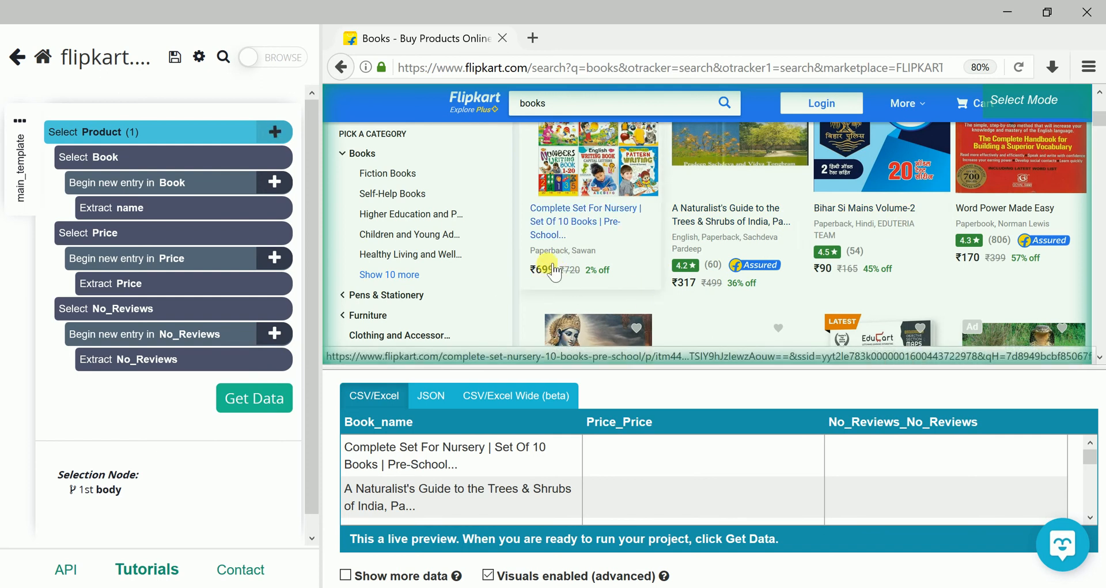
click(277, 132)
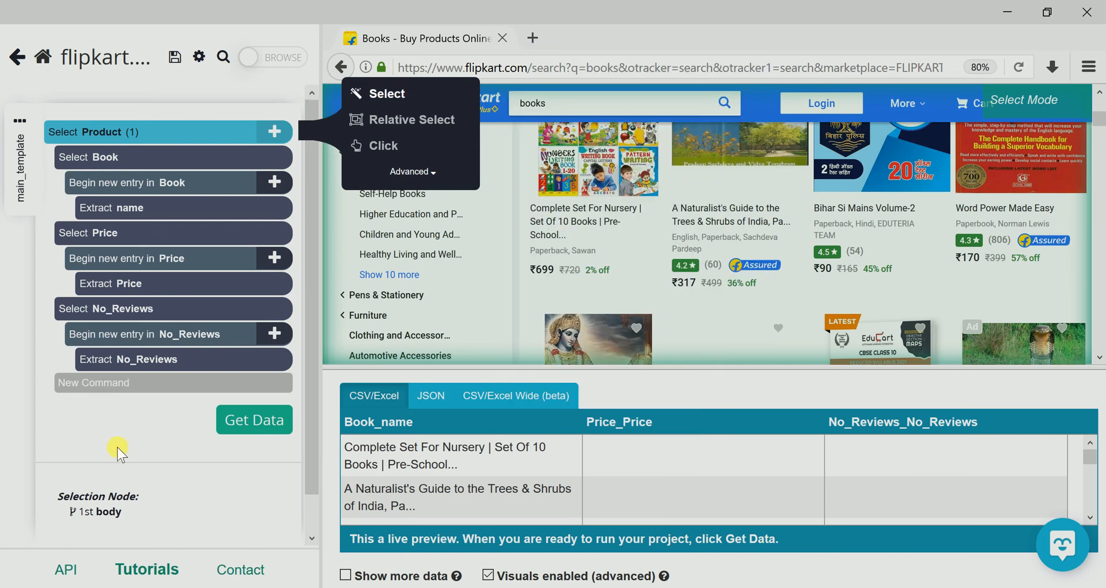
click(533, 329)
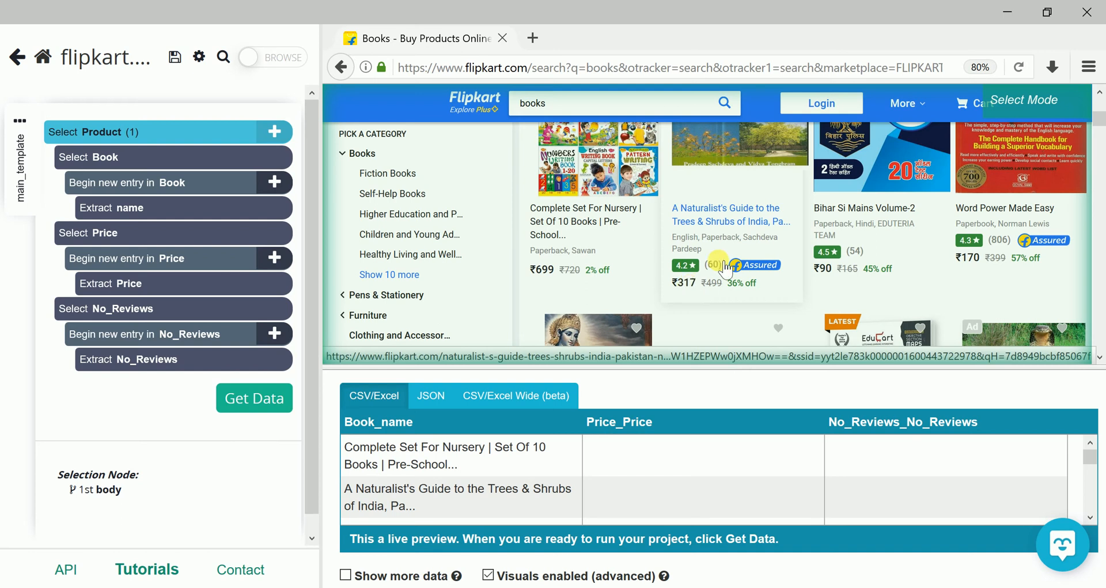
- Add a Select command under Product, pick the NEXT link in the results pagination, and name the selection Next
scroll(759, 275, down, 3)
scroll(768, 285, down, 3)
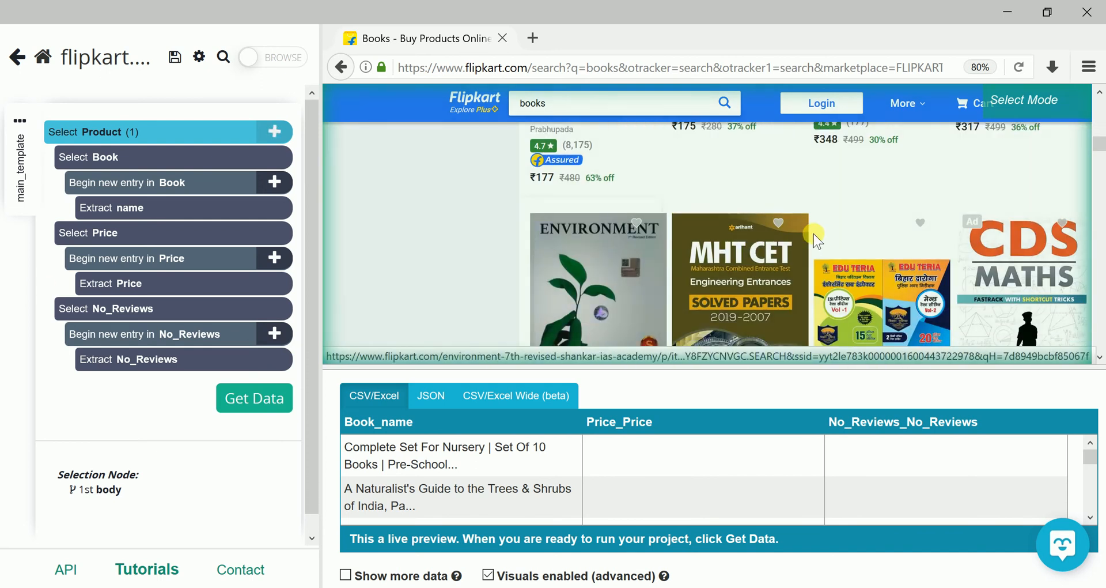
scroll(816, 237, down, 5)
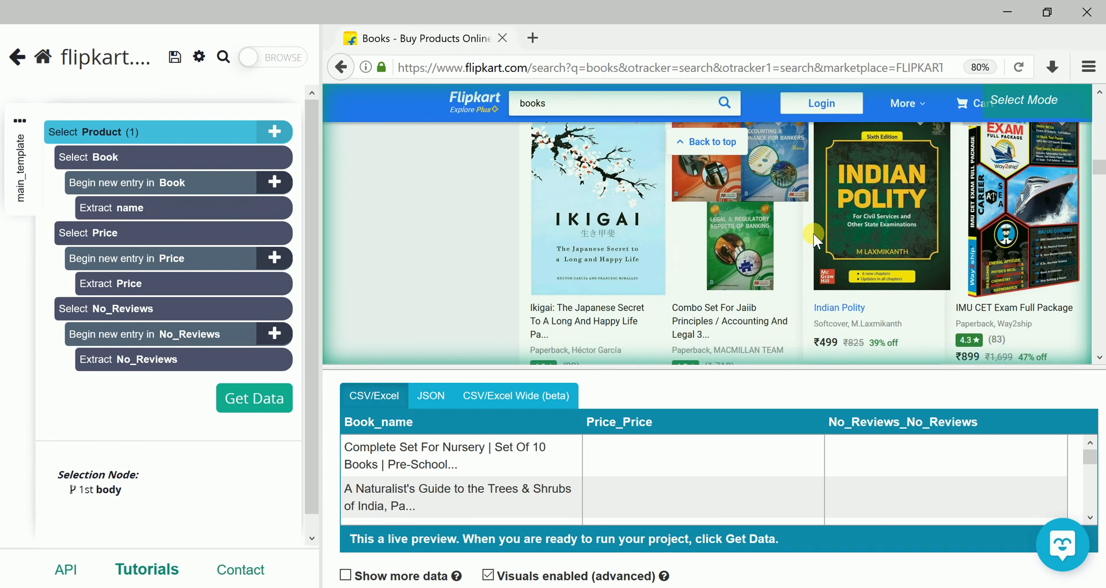
scroll(813, 233, down, 5)
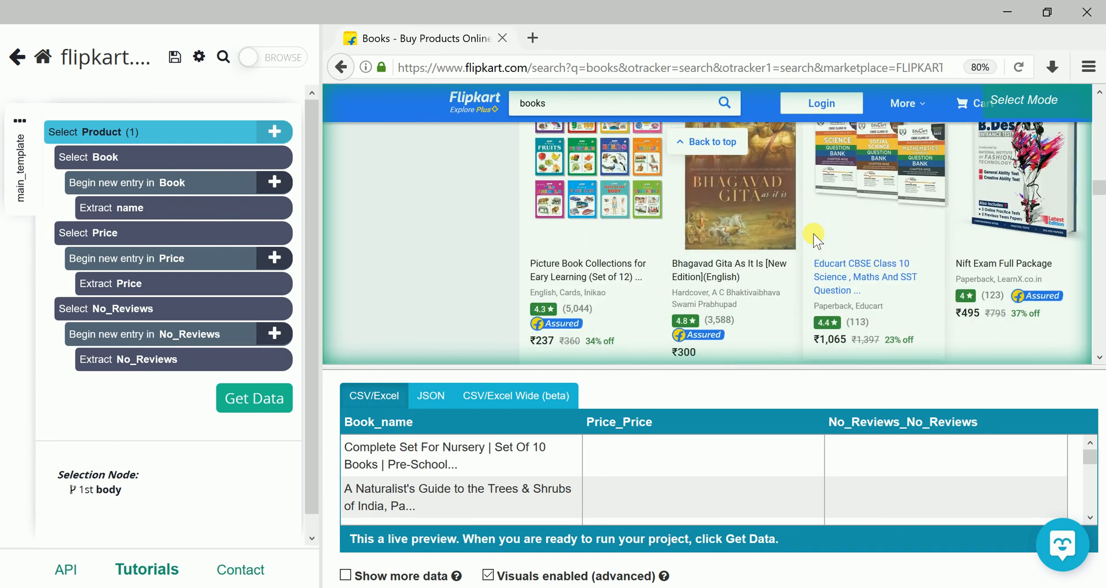
scroll(813, 233, down, 5)
scroll(822, 244, down, 5)
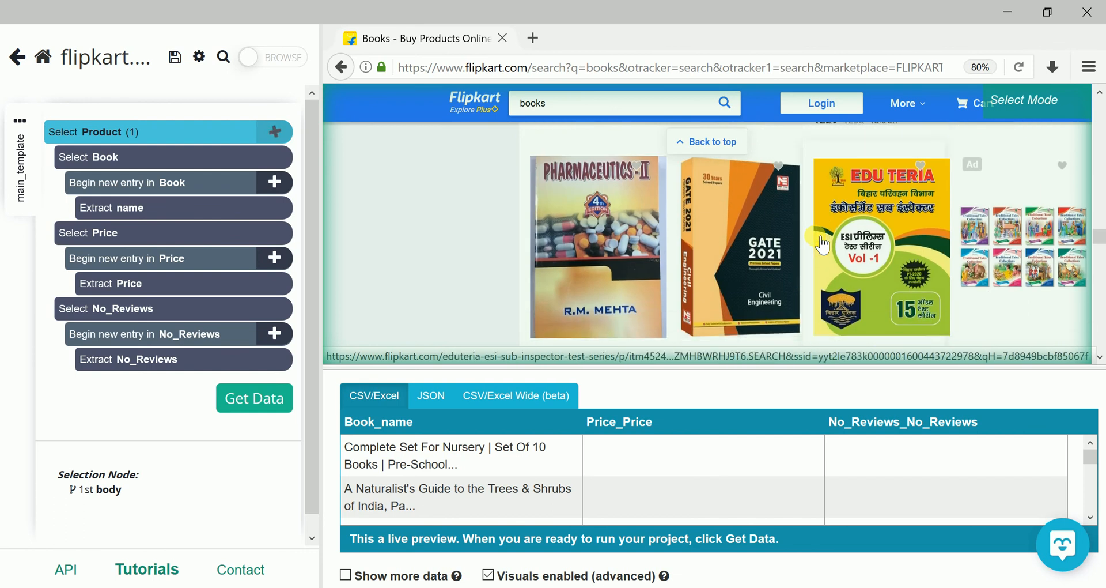
scroll(823, 245, down, 5)
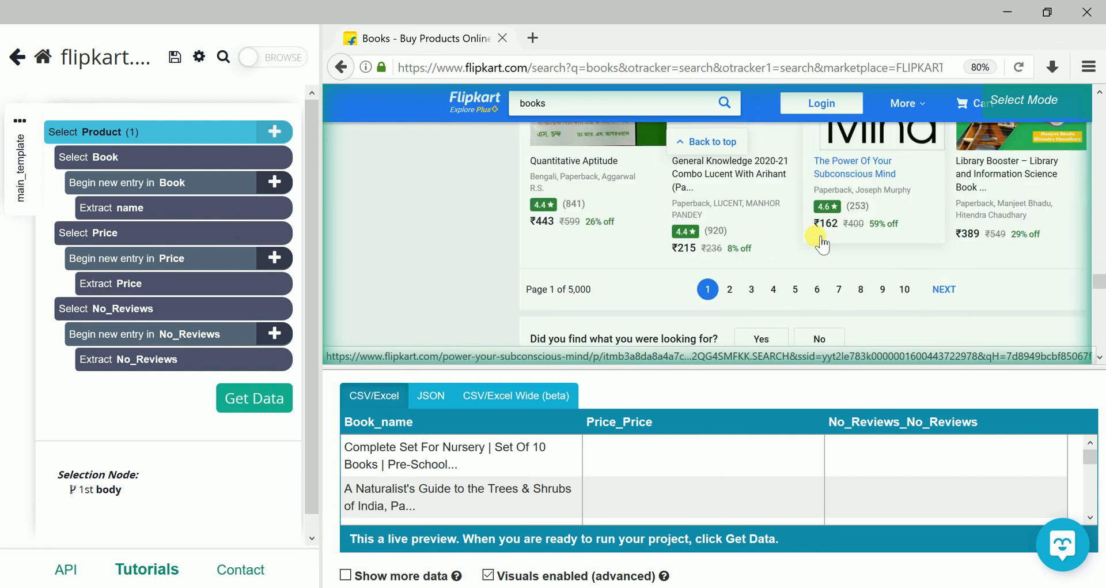
scroll(822, 245, down, 4)
scroll(775, 216, up, 3)
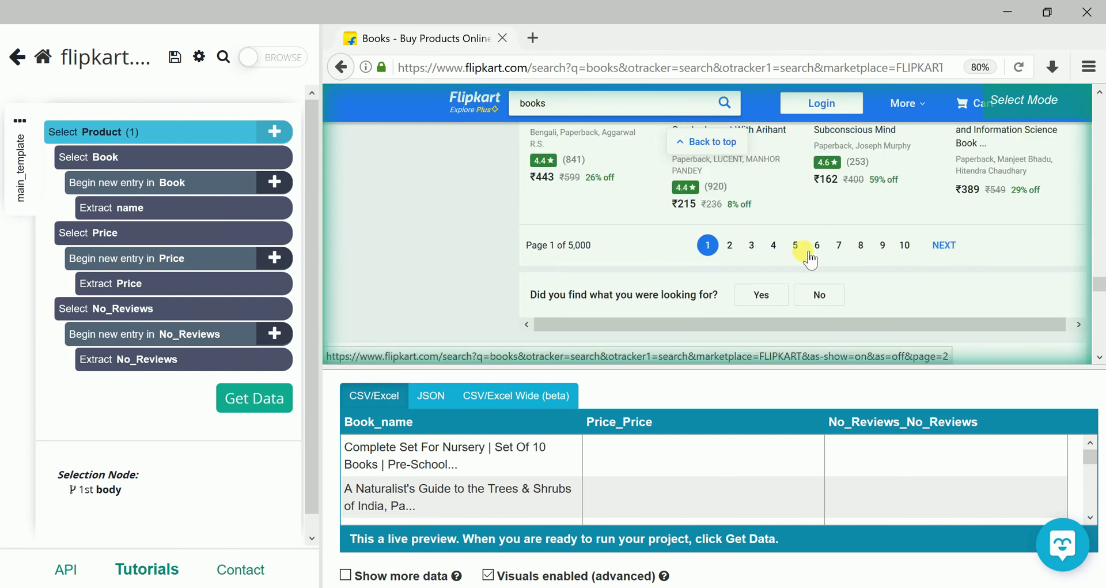
click(279, 131)
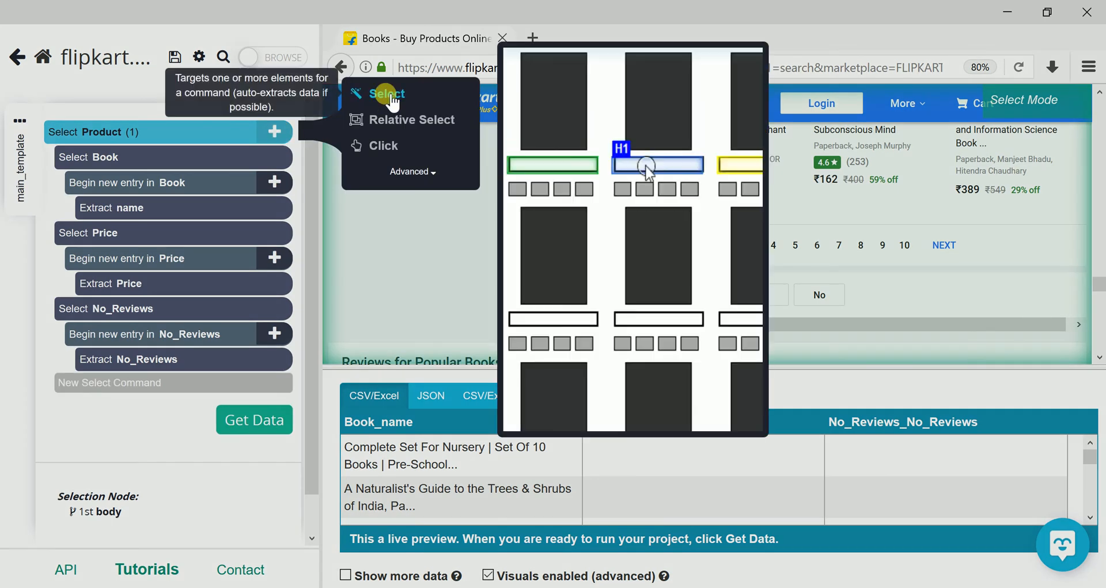
click(392, 101)
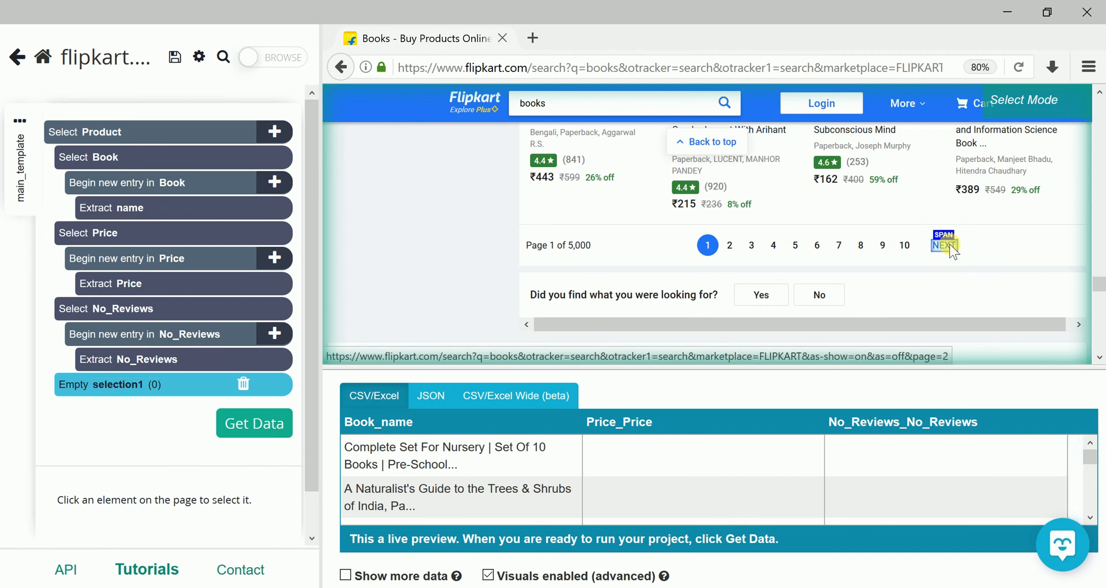
click(953, 248)
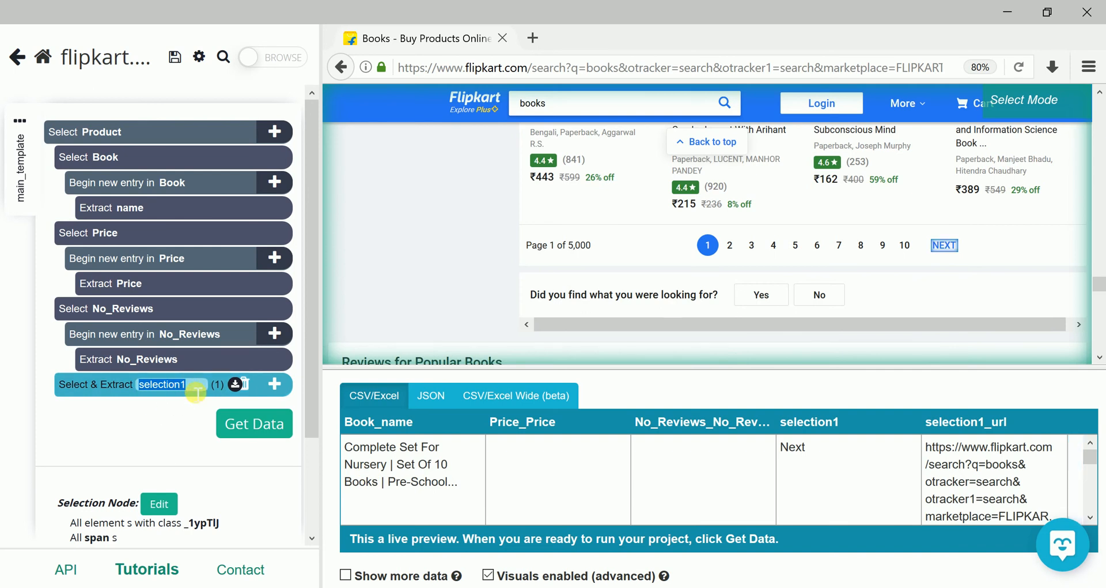
text(Nex)
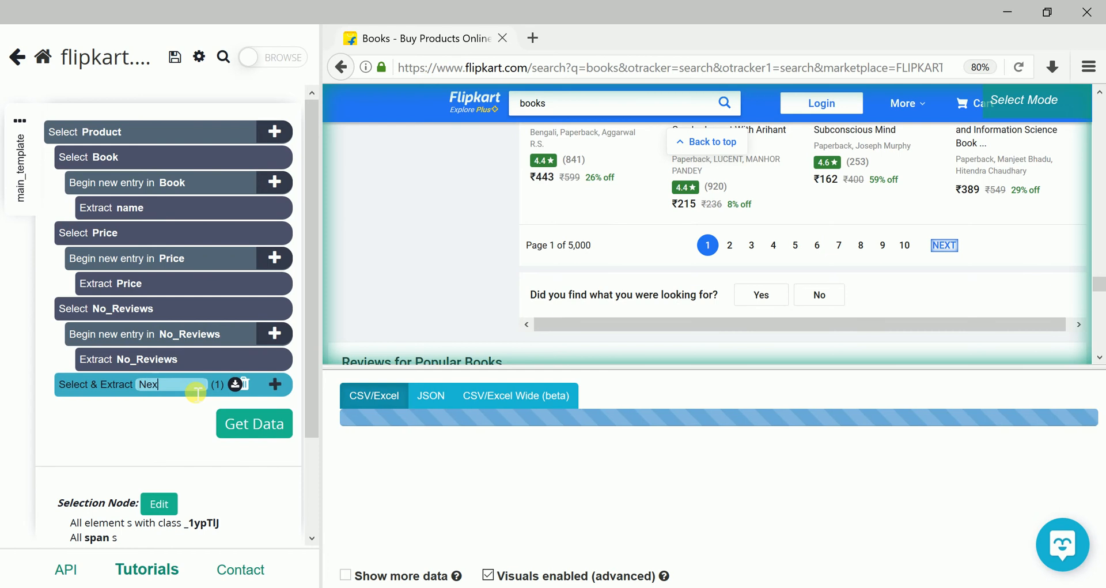
text(t)
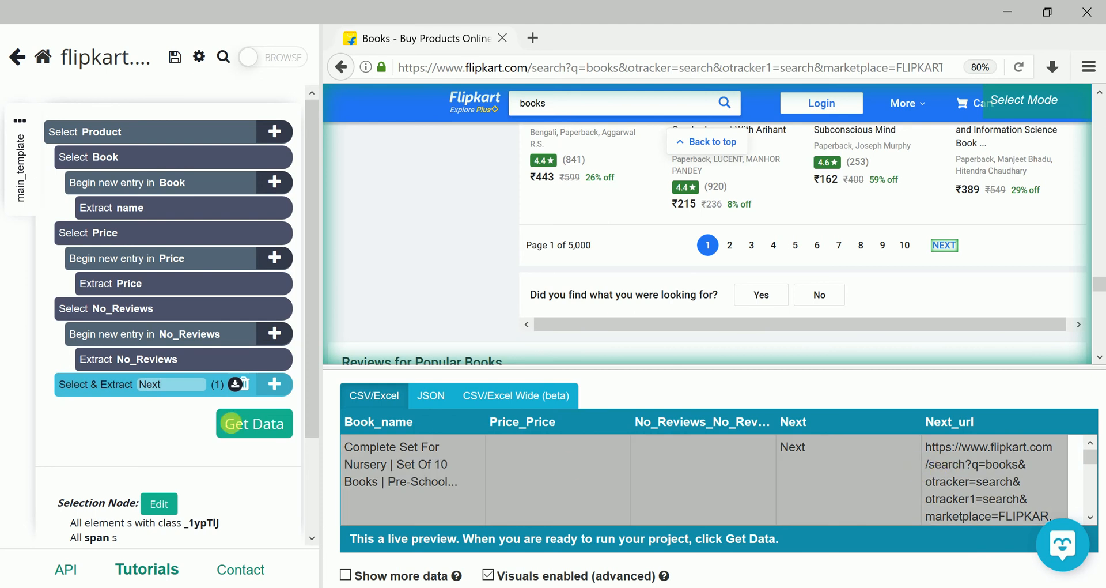
- Expand the Next selection and delete its Extract Next_url and Extract Next commands
click(234, 383)
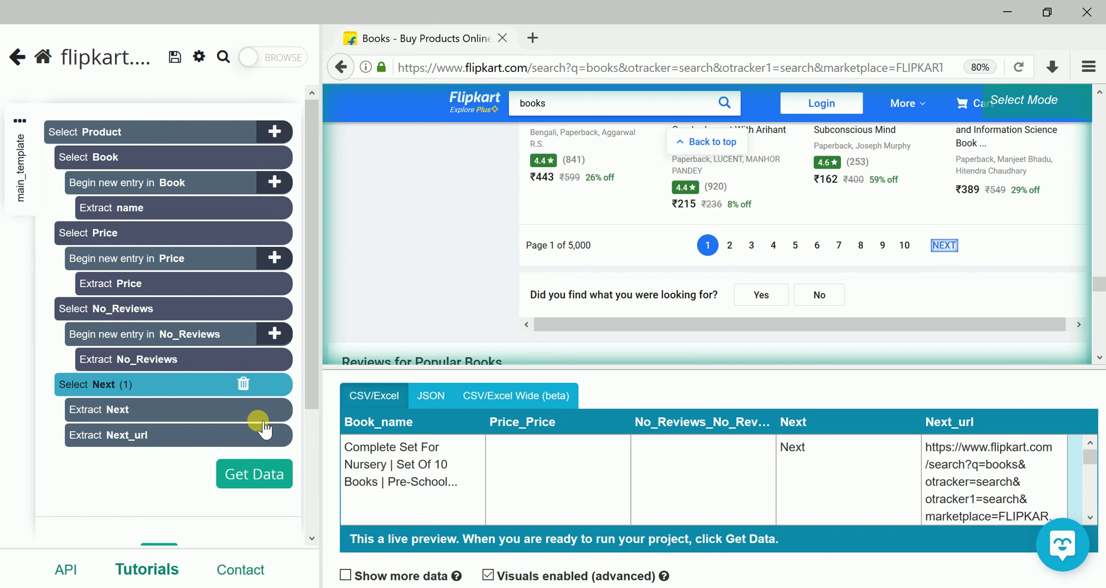
scroll(258, 421, down, 1)
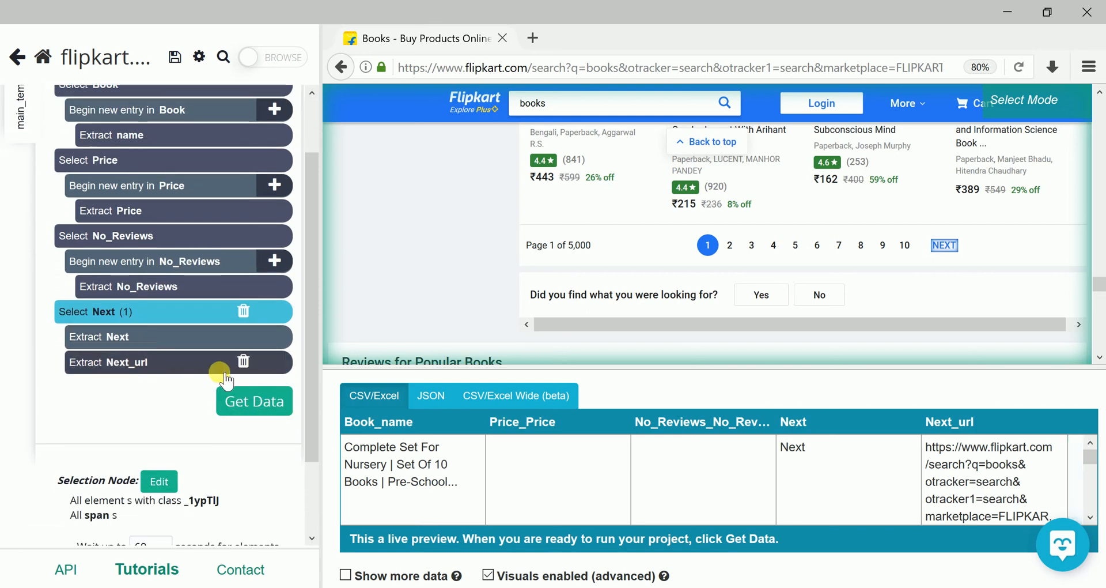
click(244, 364)
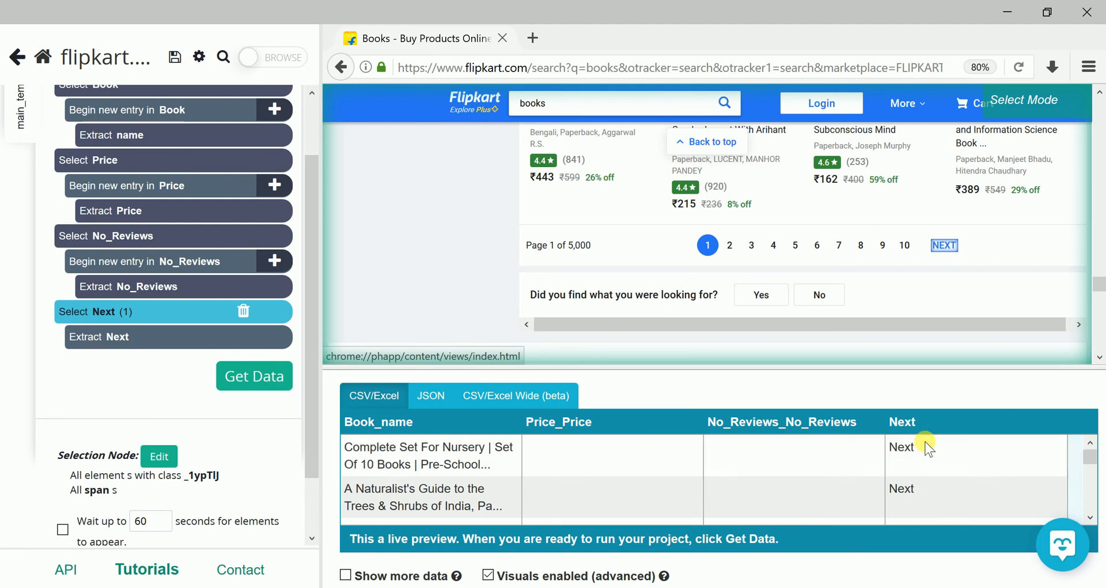
click(245, 337)
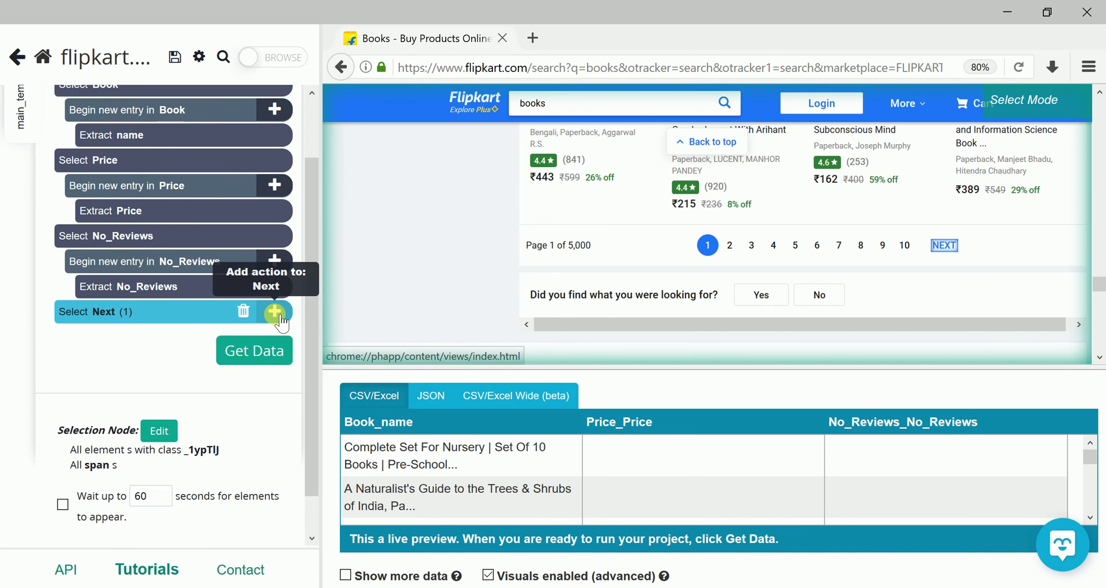
- Add a Click command to the Next selection and identify NEXT as a next page button
click(275, 311)
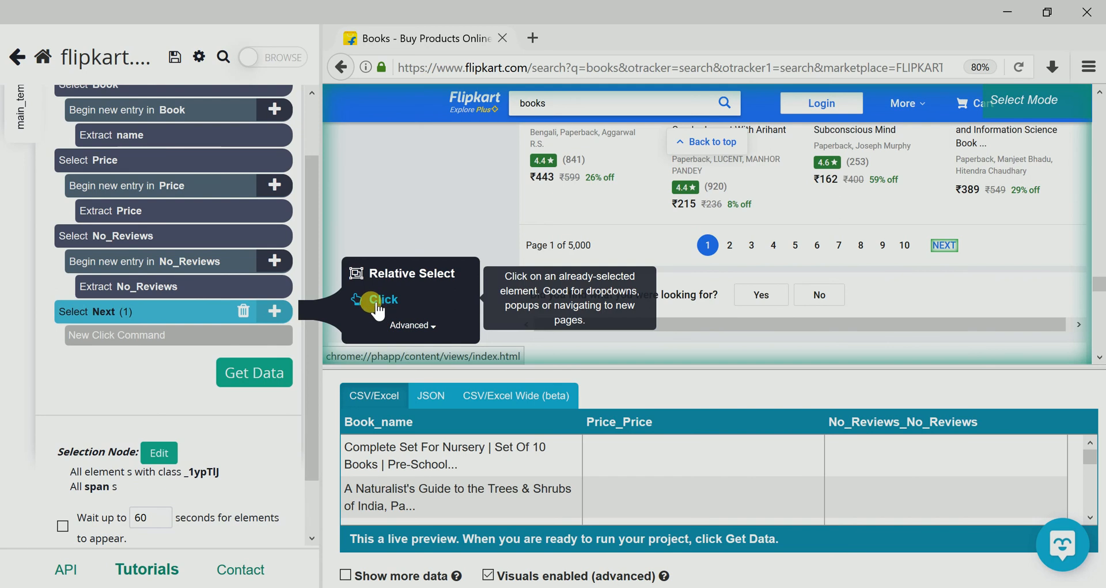
click(393, 310)
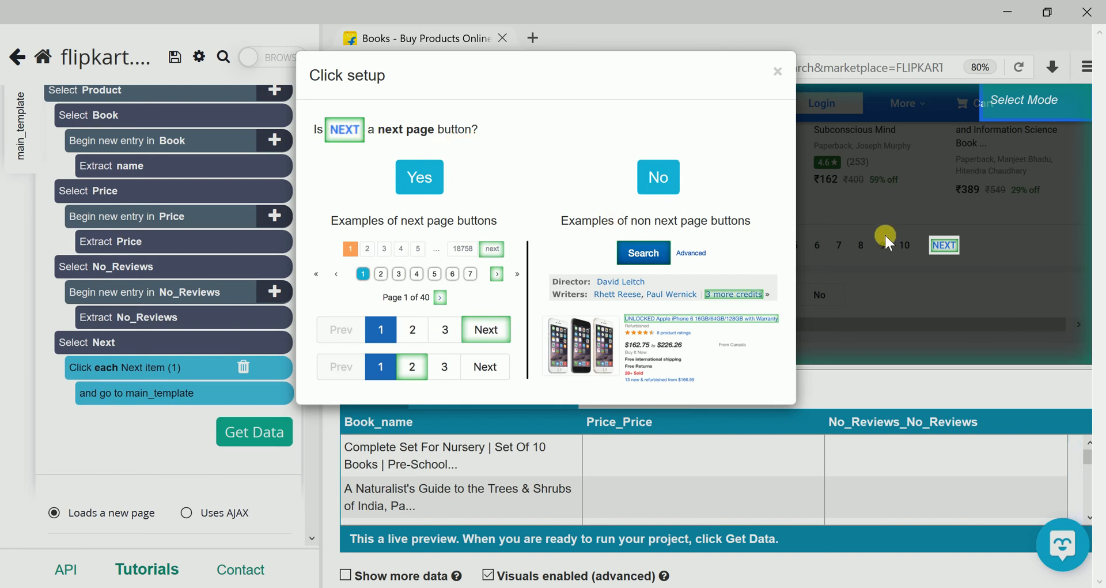
click(428, 186)
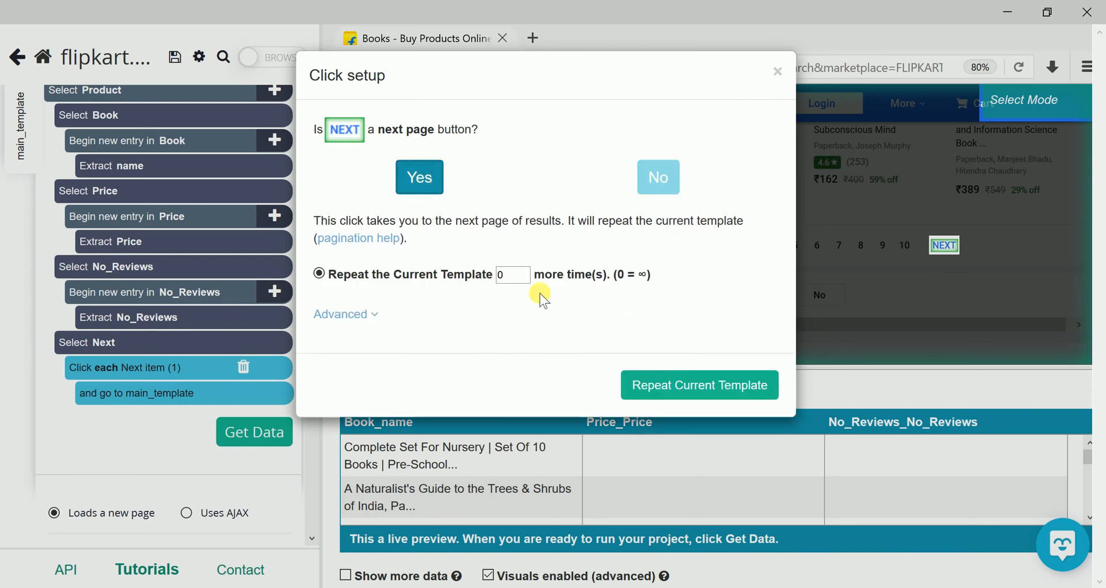
- Set the NEXT click to repeat the current template 2 more times and apply the click setup
click(502, 277)
drag(501, 277, 499, 282)
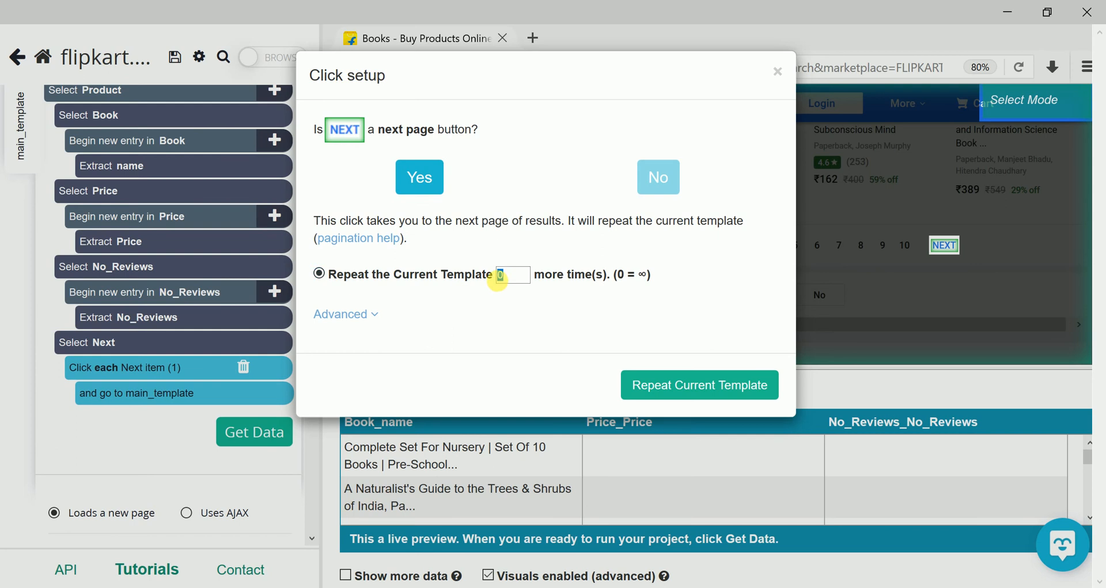
click(518, 283)
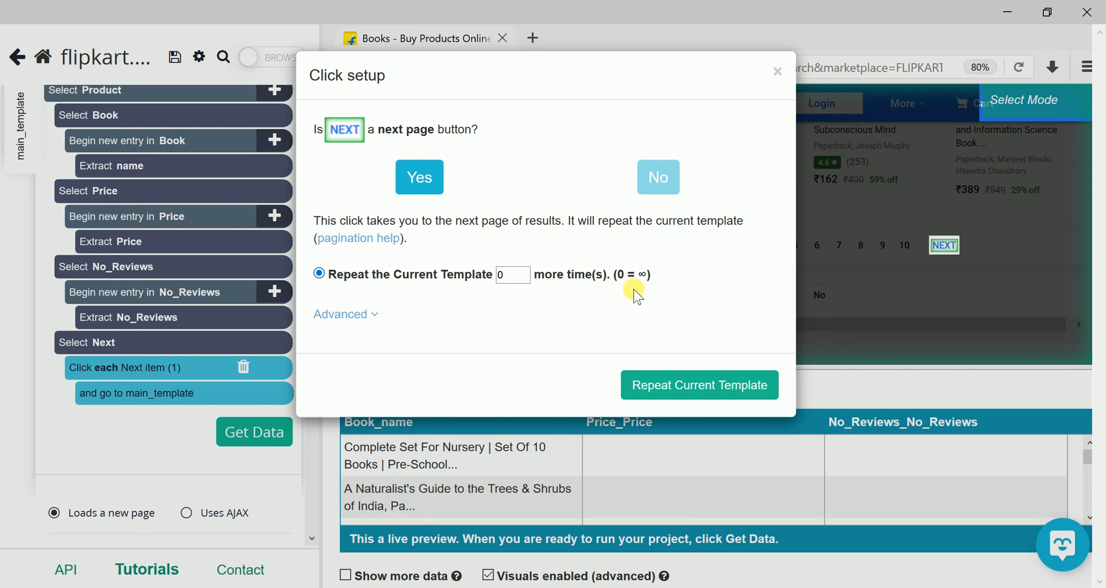
click(523, 282)
key(BackSpace)
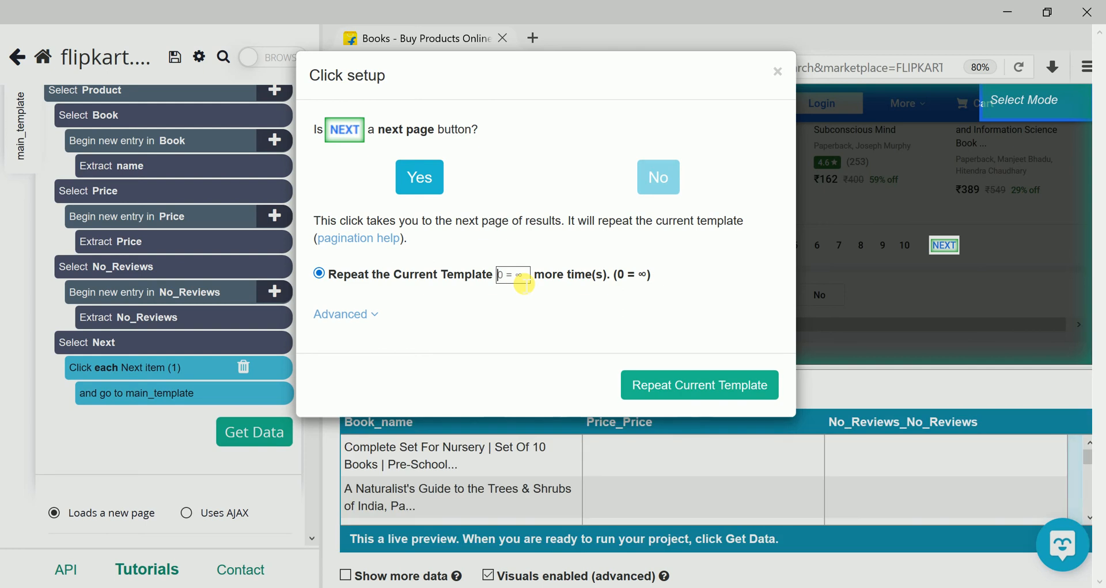
text(2)
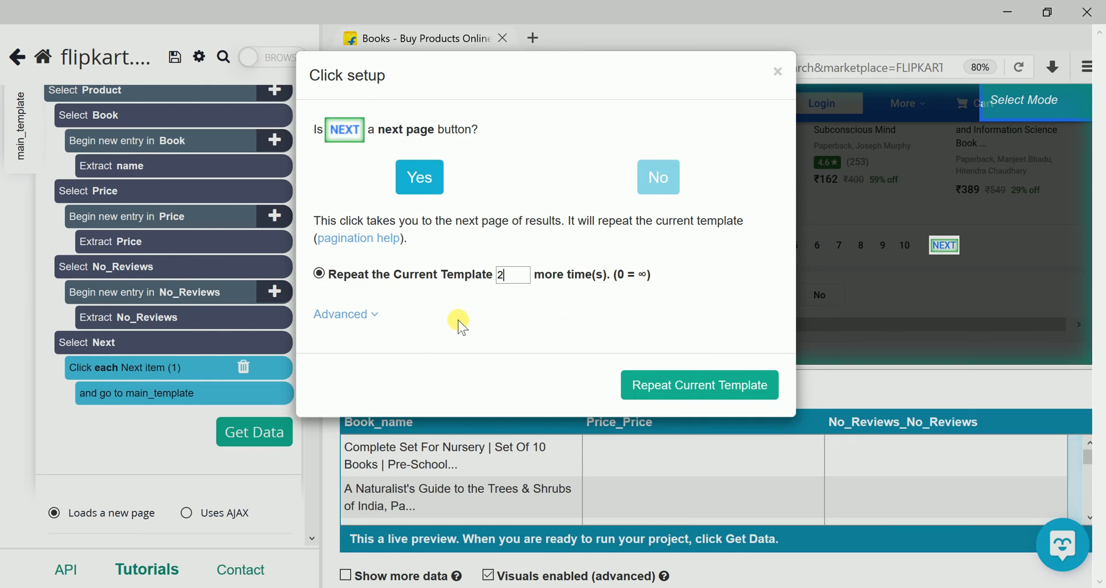
click(507, 283)
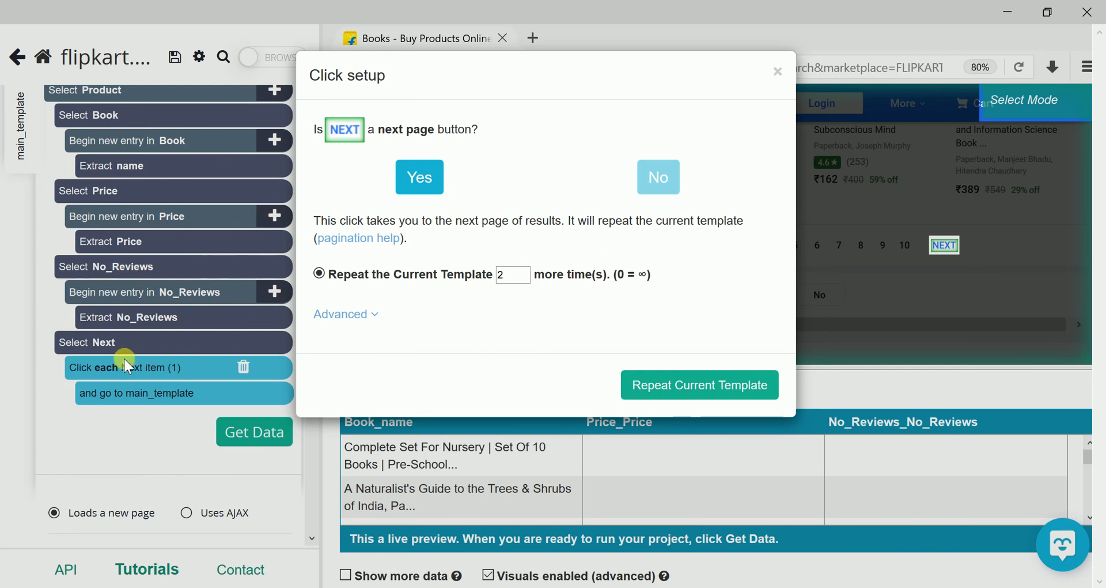
click(512, 279)
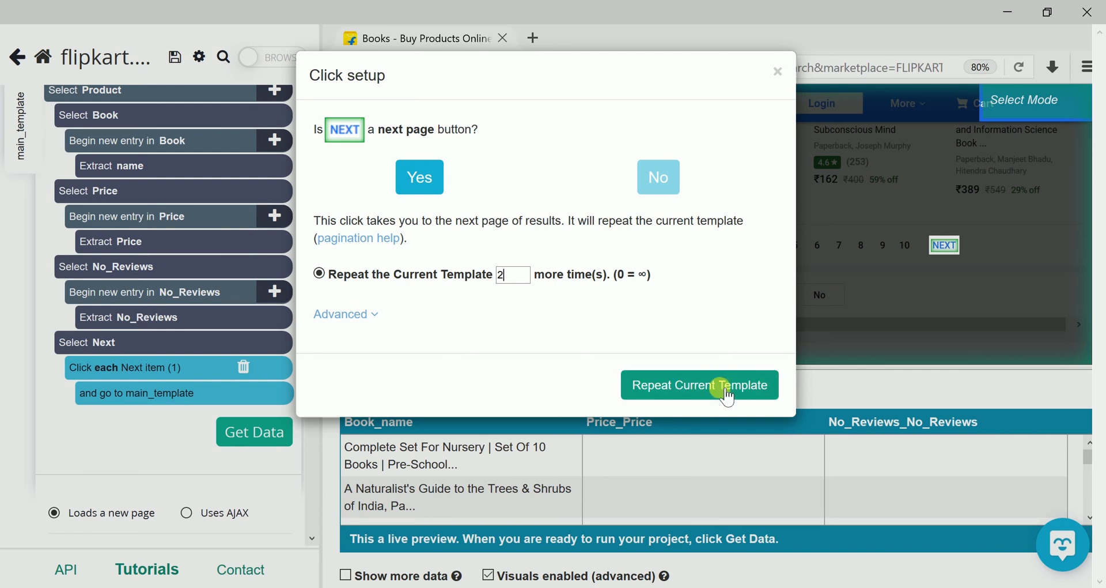
click(714, 395)
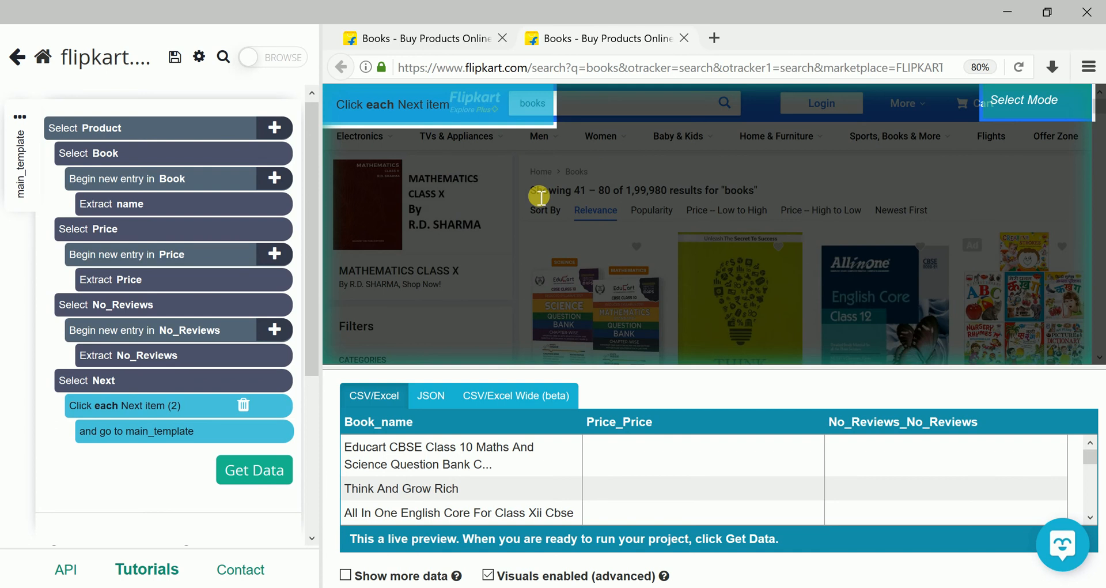
- Add a Click command to the Book entry and identify the book title as not being a next page button
scroll(642, 287, down, 3)
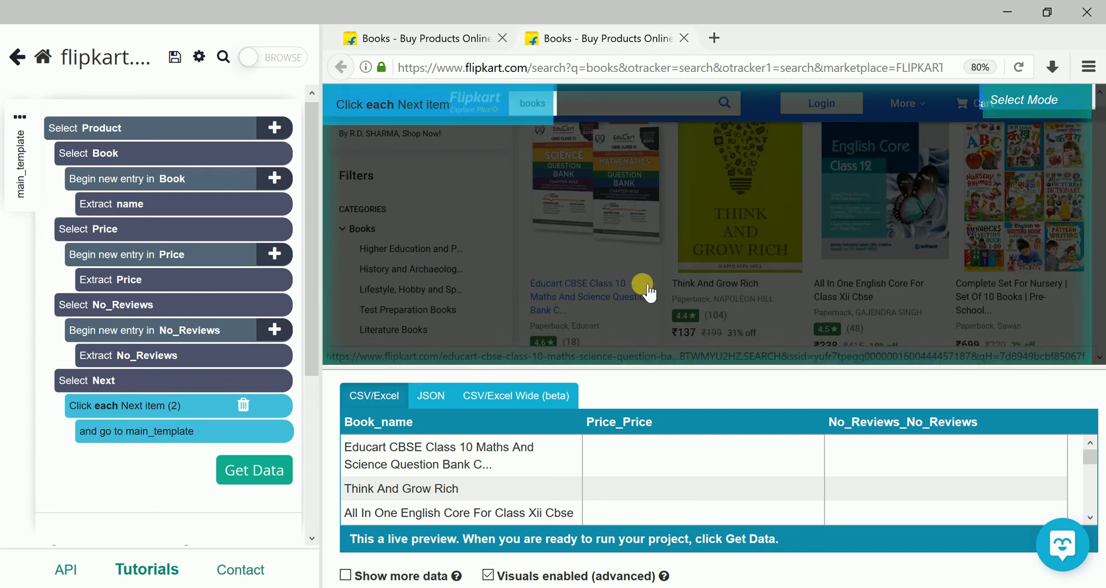
scroll(642, 286, down, 2)
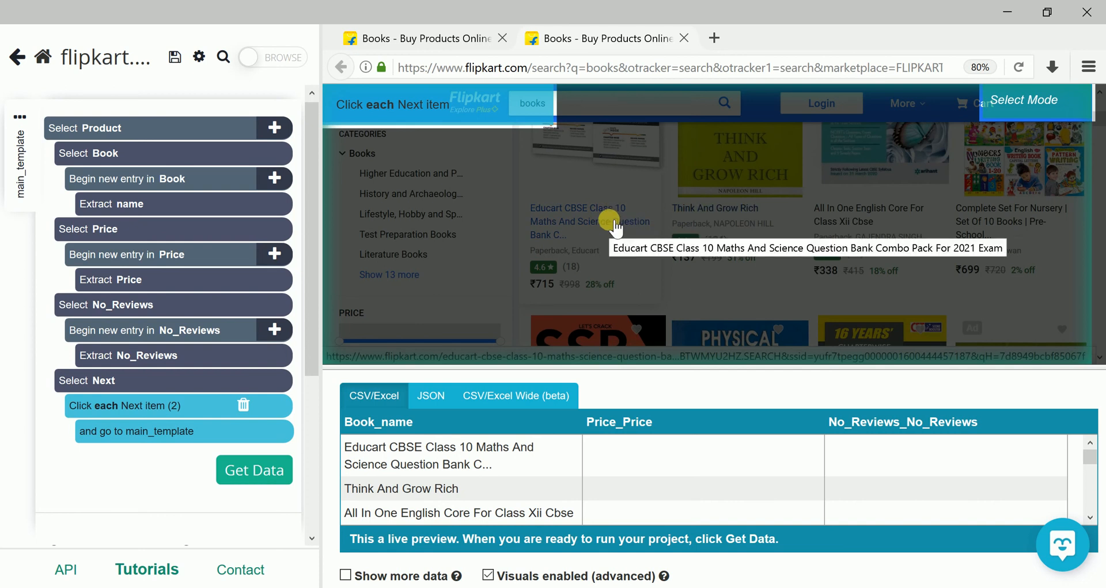
scroll(615, 228, up, 2)
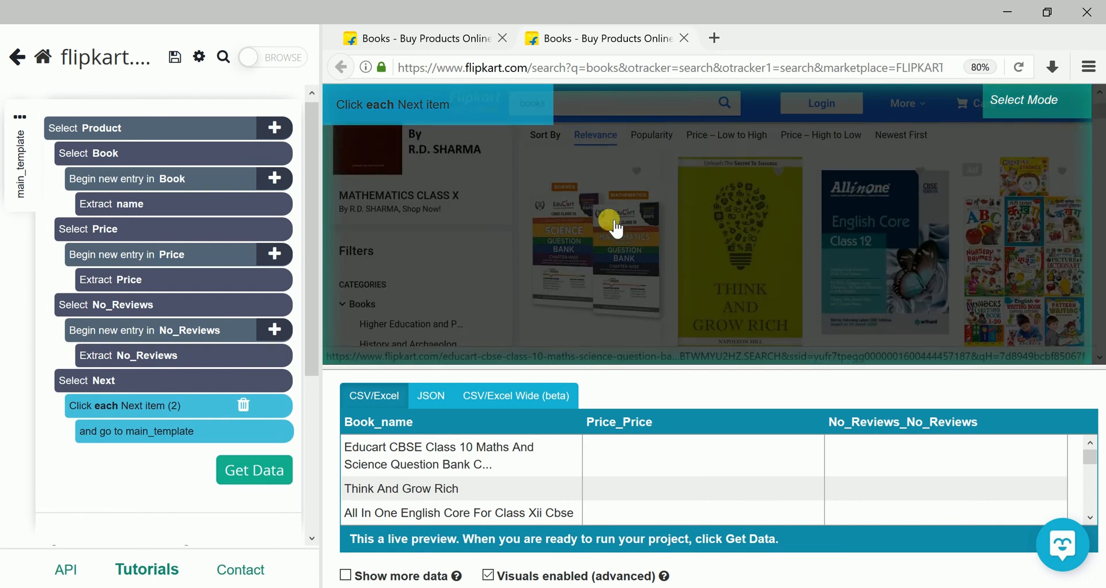
scroll(614, 227, down, 1)
scroll(599, 283, down, 1)
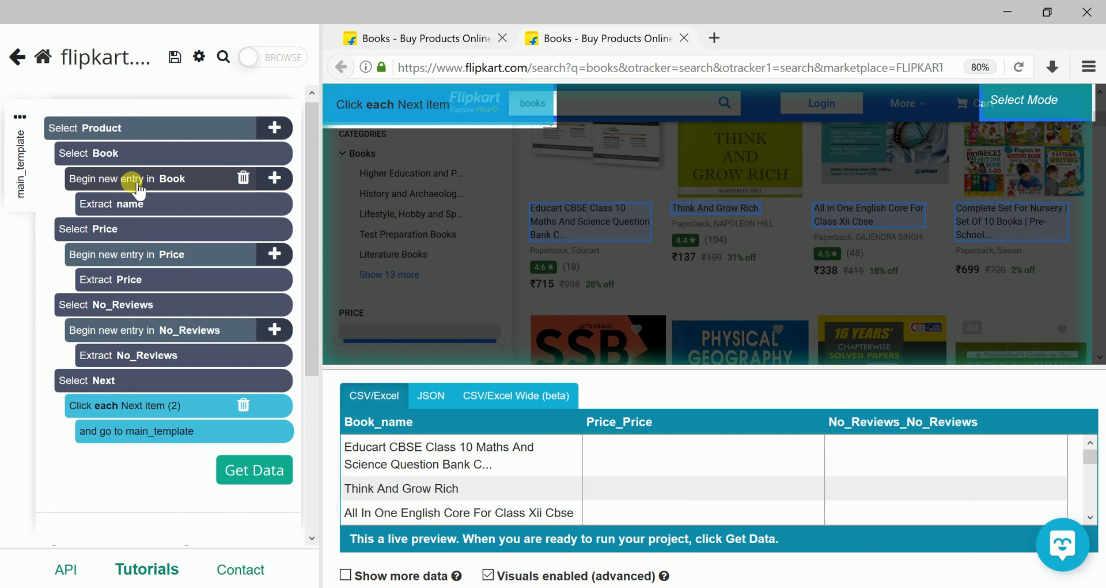
click(274, 180)
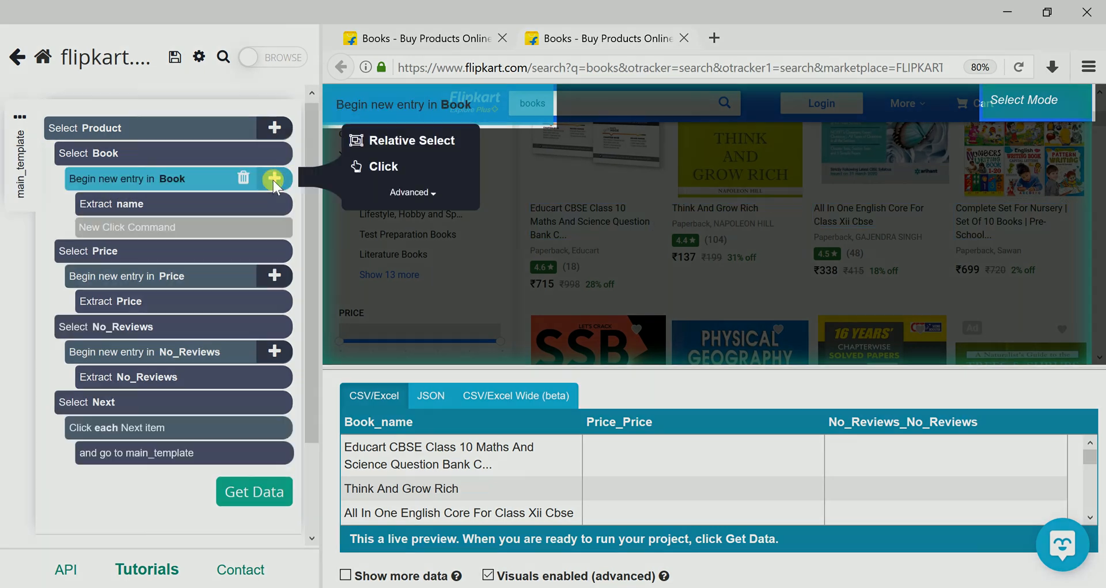
click(390, 172)
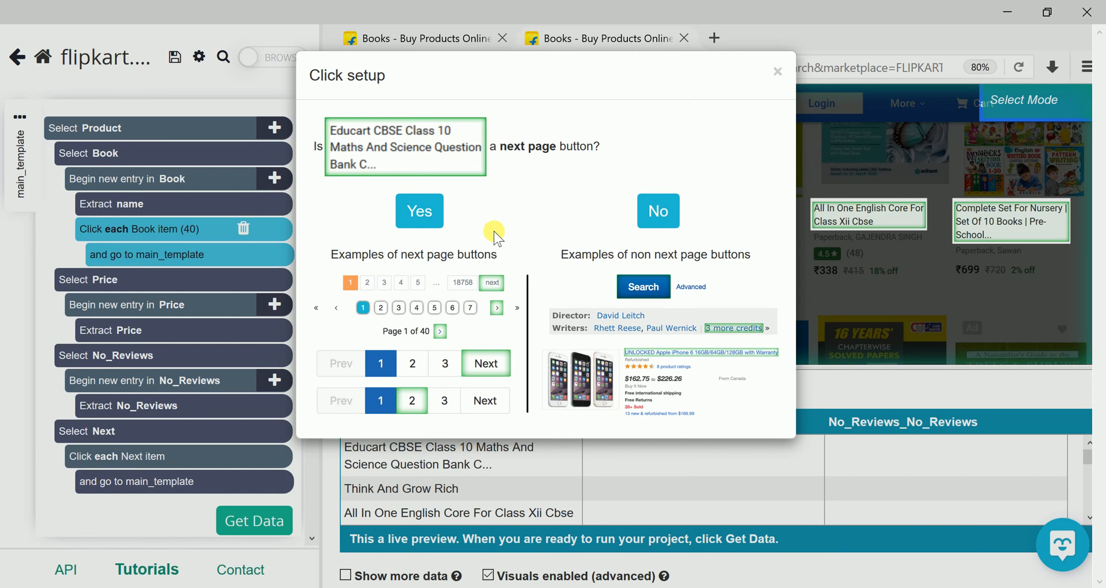
click(665, 216)
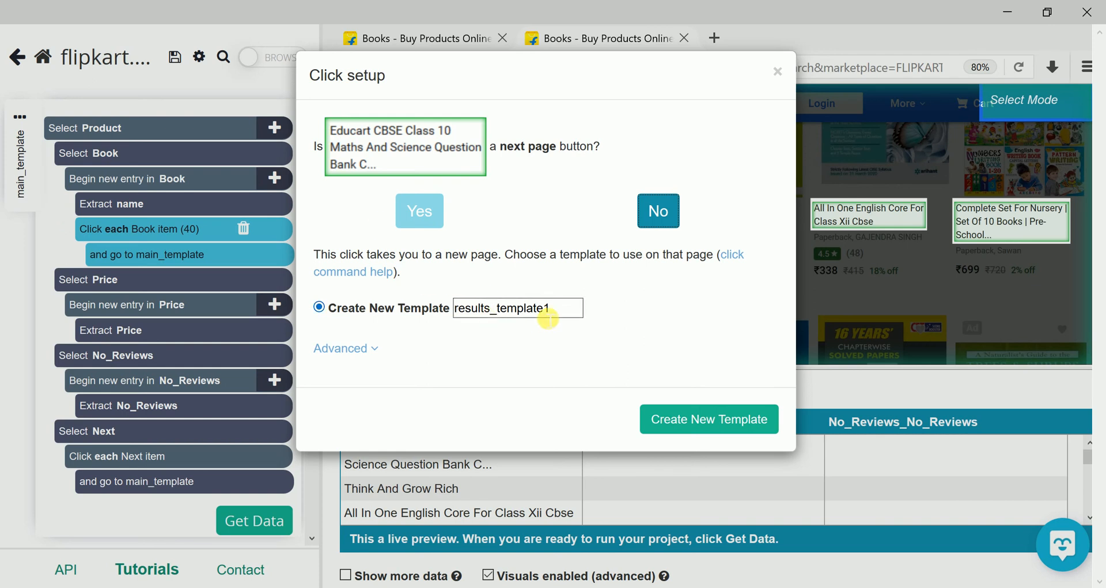
- Name the new template details_template and create it for the book detail pages
drag(560, 312, 454, 309)
click(572, 315)
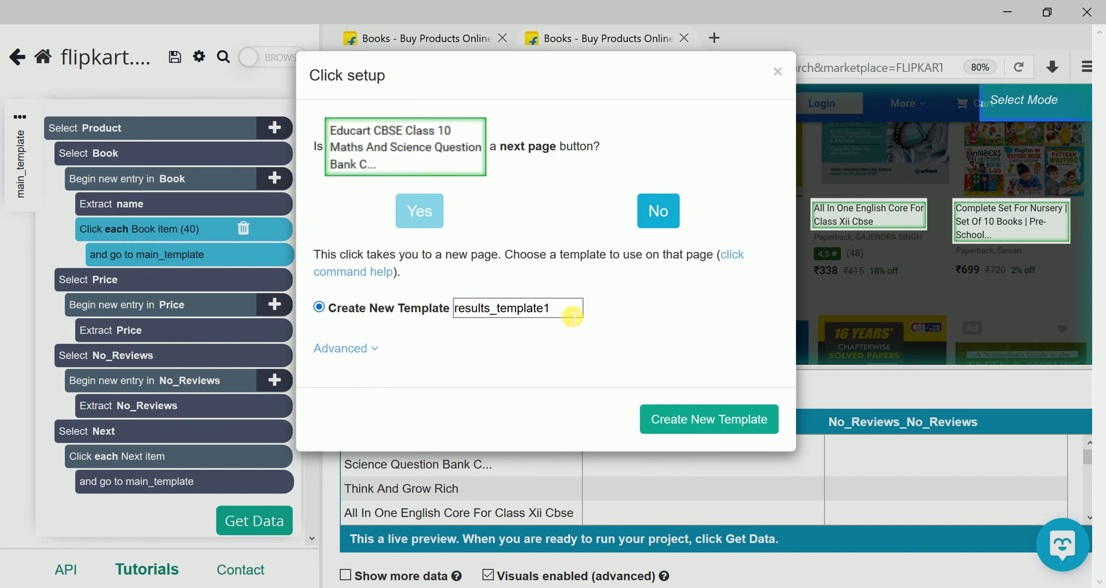
drag(490, 310, 428, 314)
text(de)
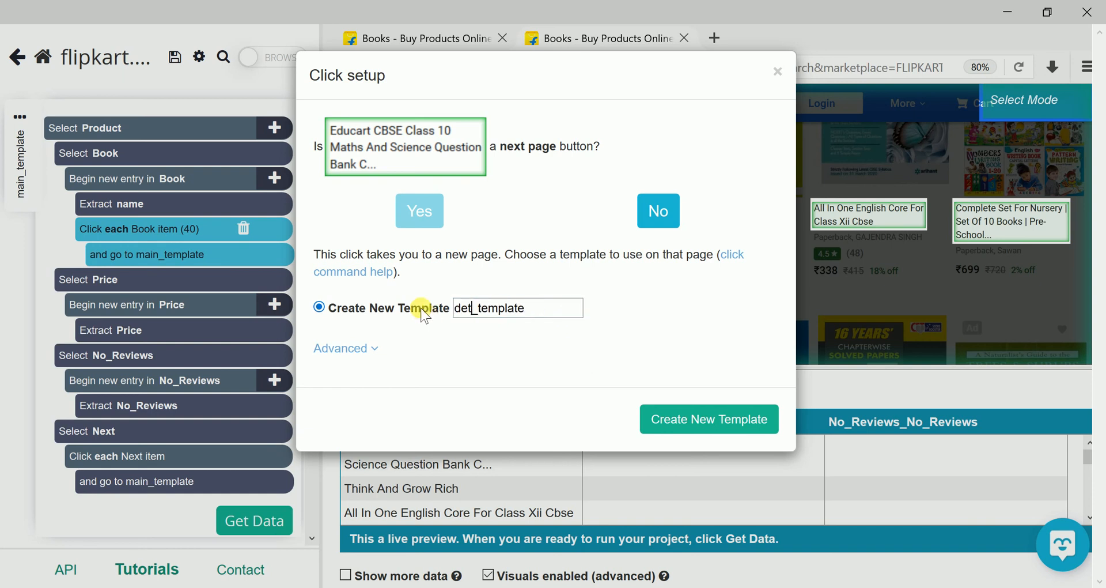
text(tails)
click(552, 311)
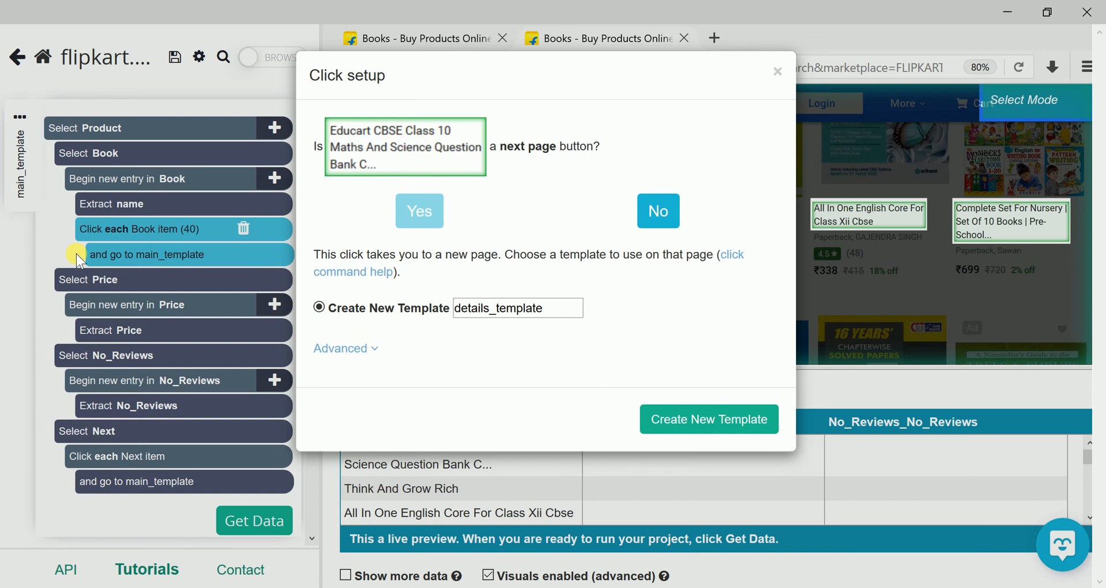
click(723, 430)
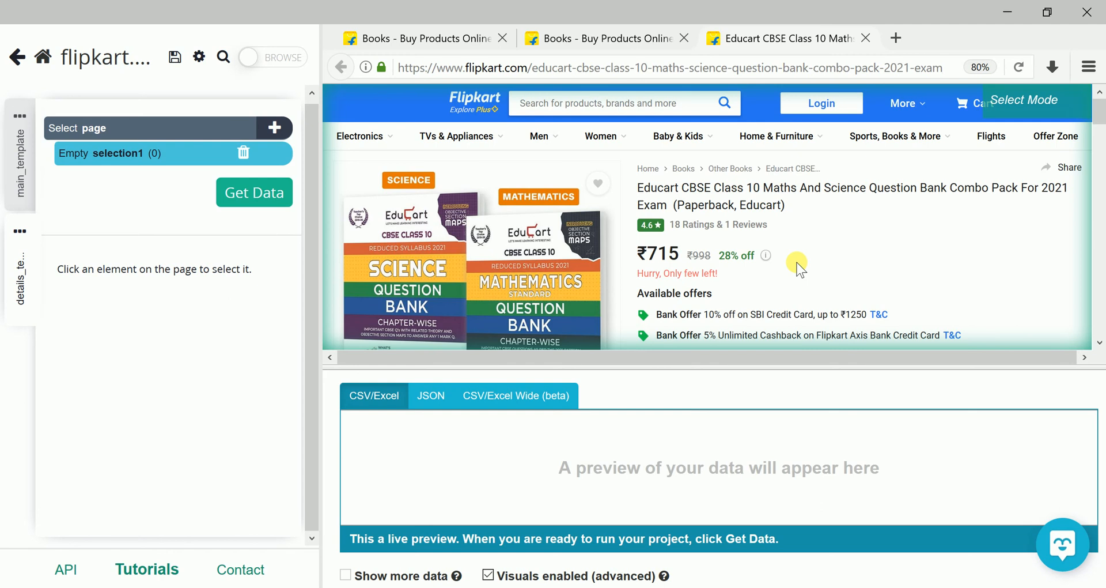
- Add a Select command under page, pick the star rating badge below the book title, and name the selection Rating
scroll(800, 268, down, 2)
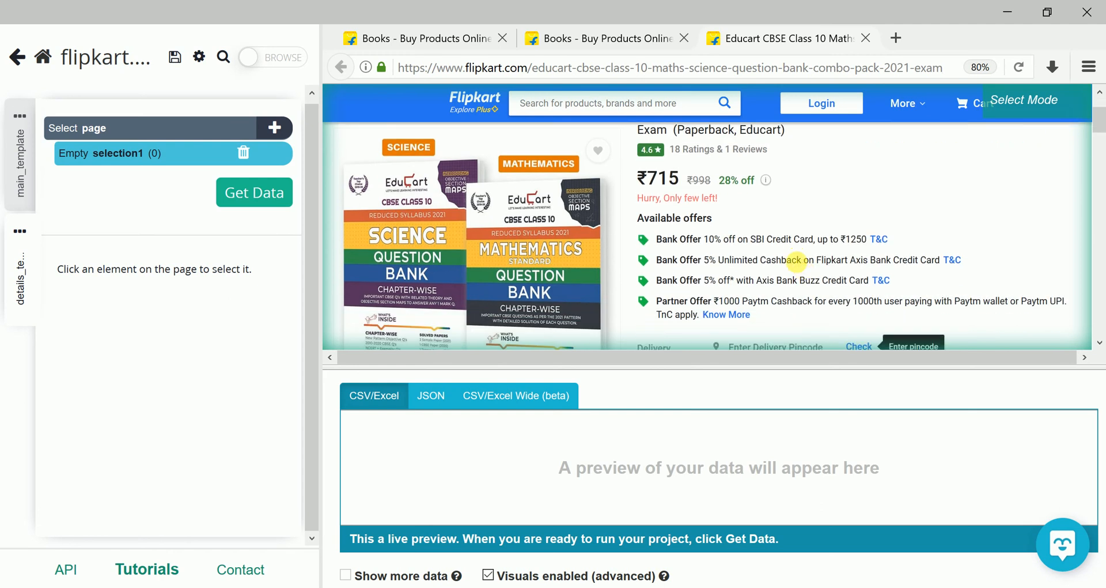
scroll(802, 268, up, 2)
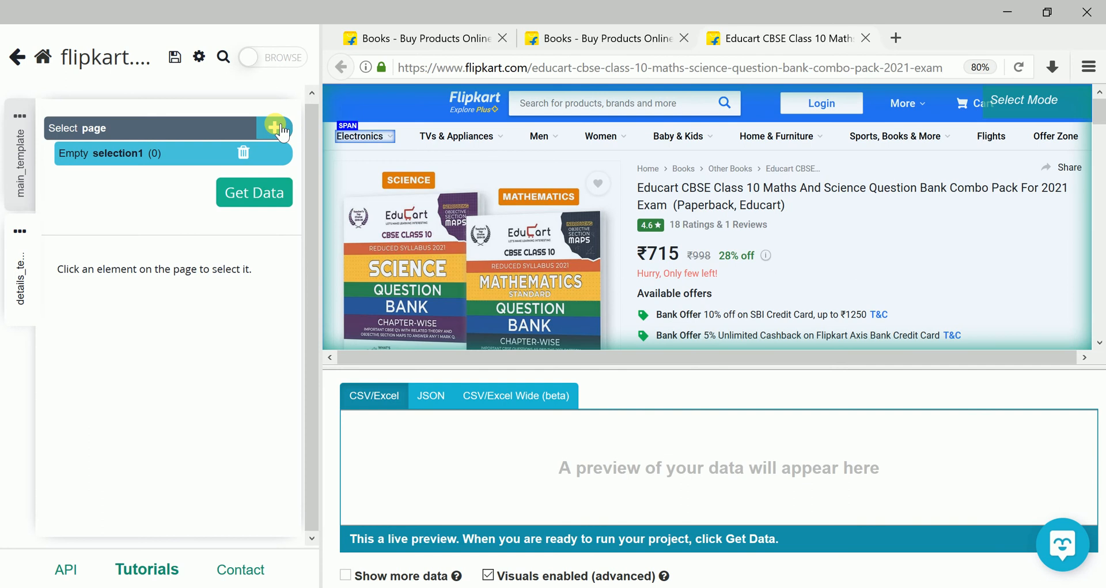
click(281, 128)
click(391, 88)
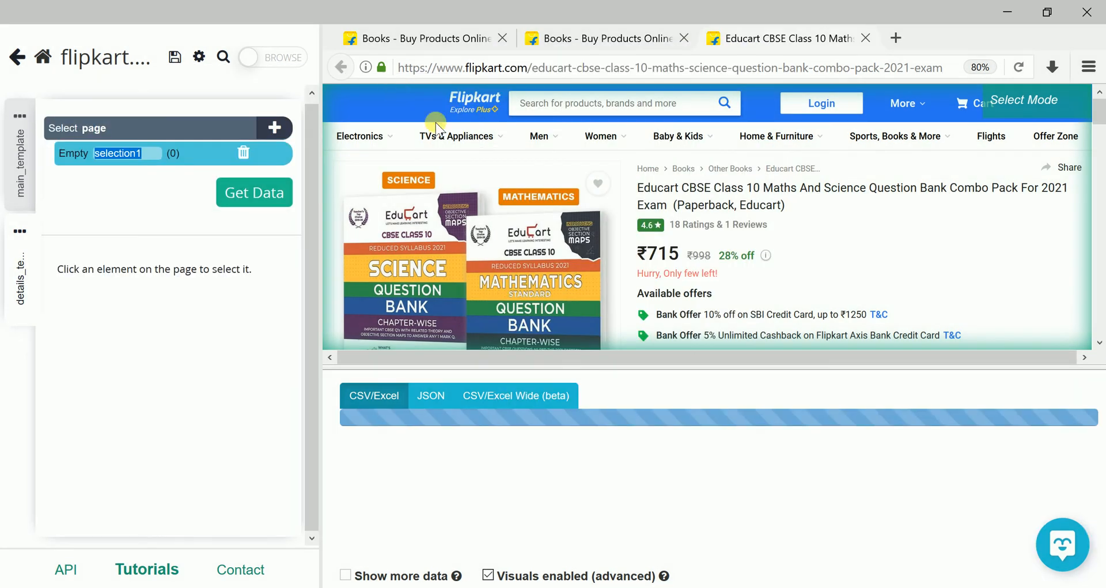
click(662, 233)
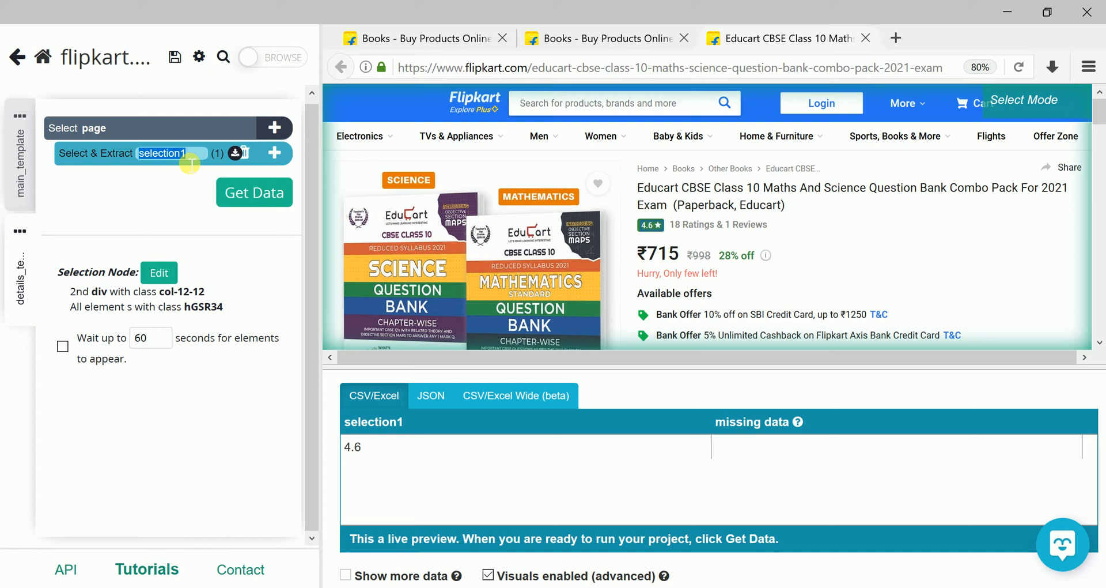
text(R)
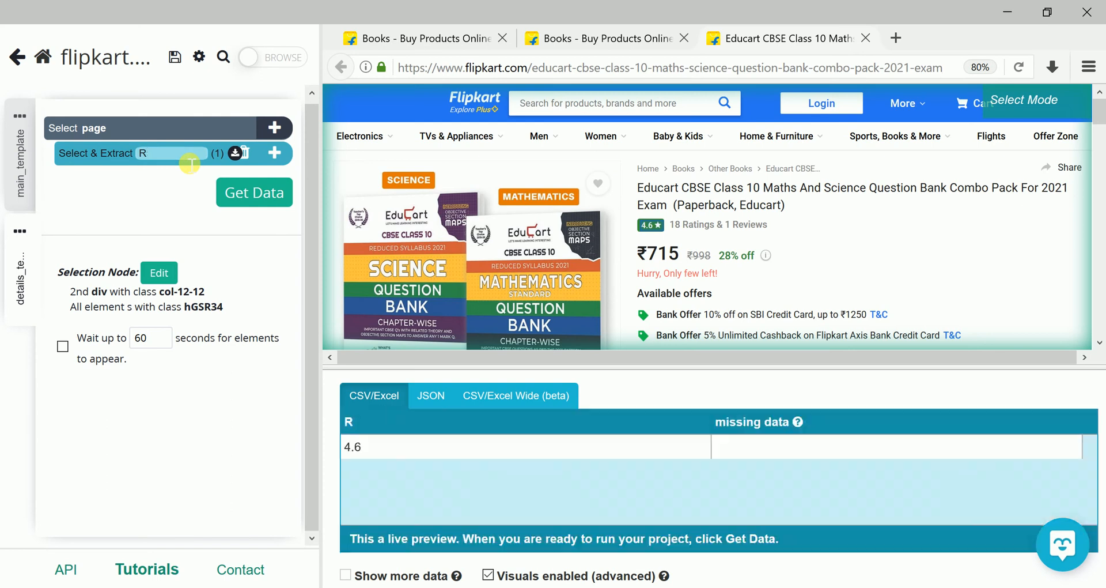
text(ating)
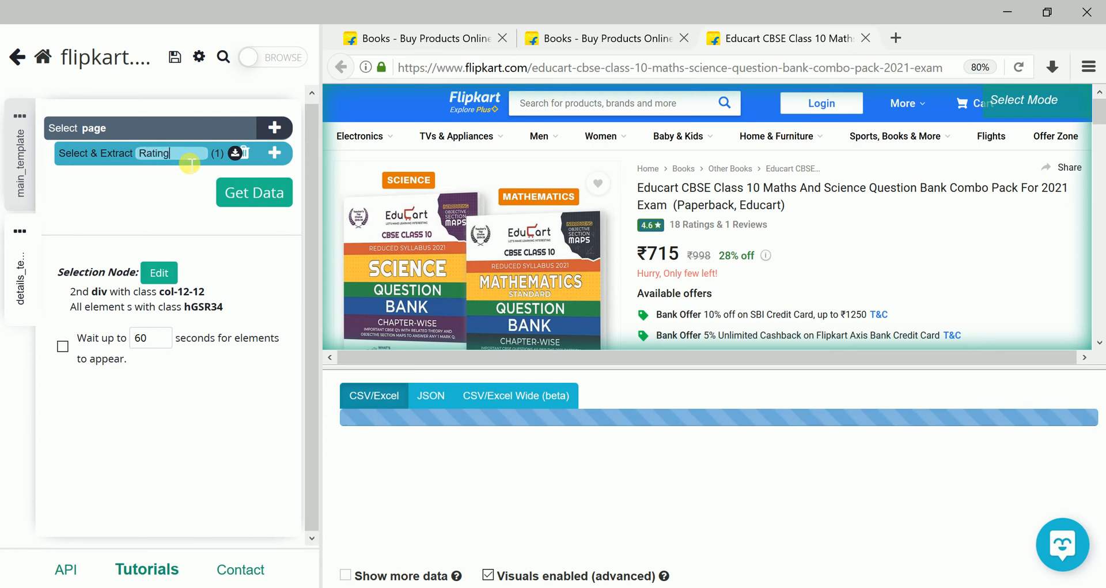
key(Return)
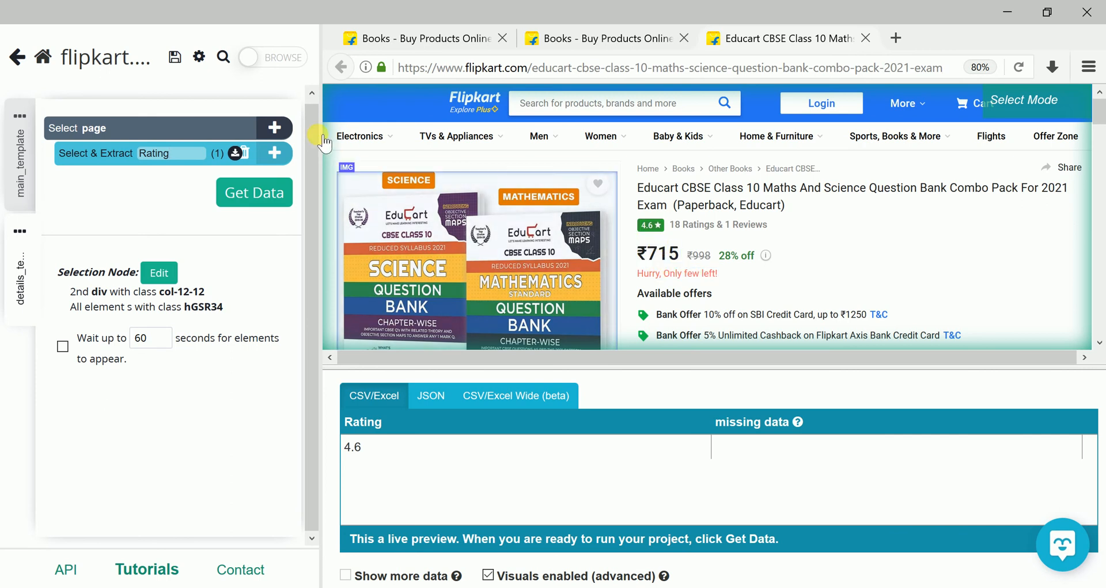
- Add a Select command under page, pick the book's current selling price, and name the selection Price_1
click(275, 127)
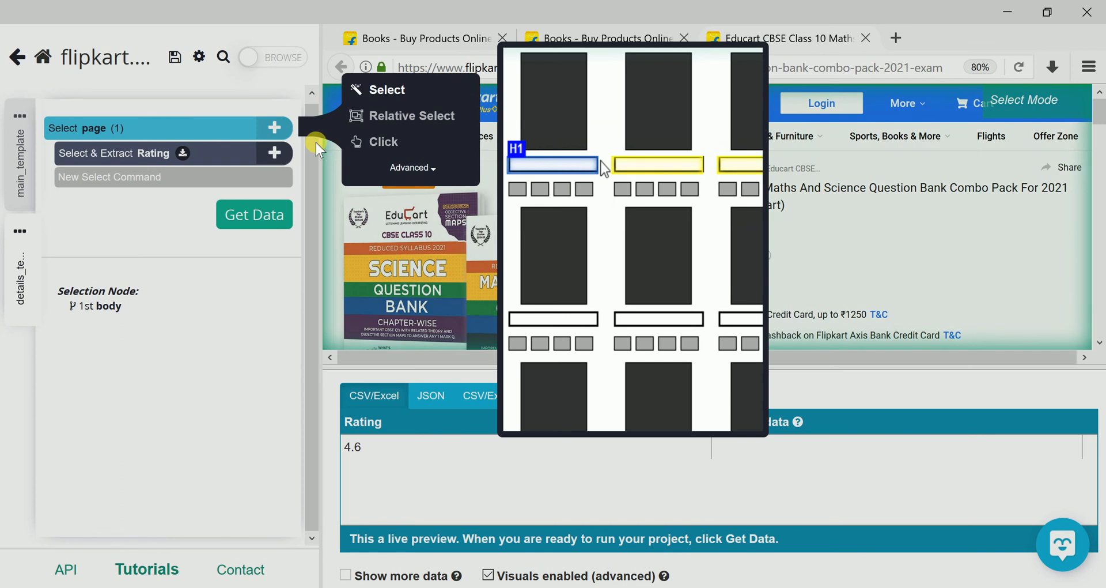
click(386, 89)
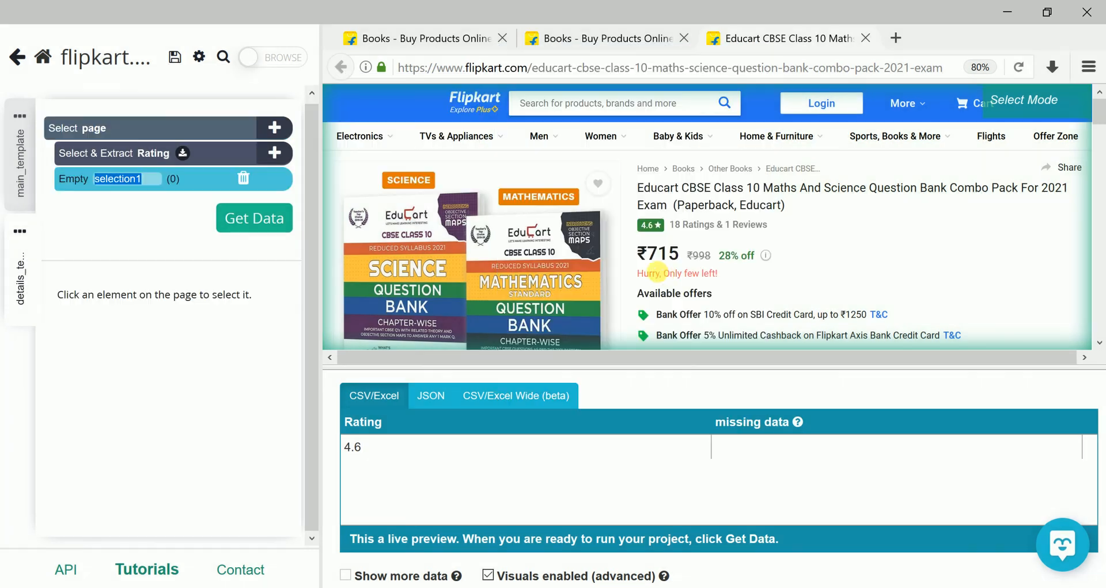
click(663, 256)
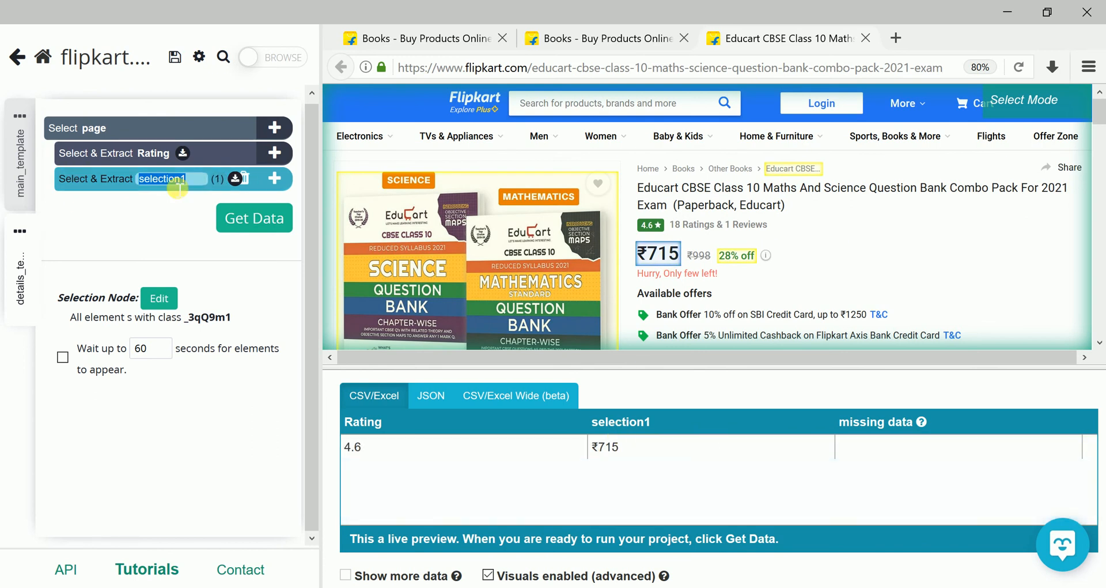
text(P)
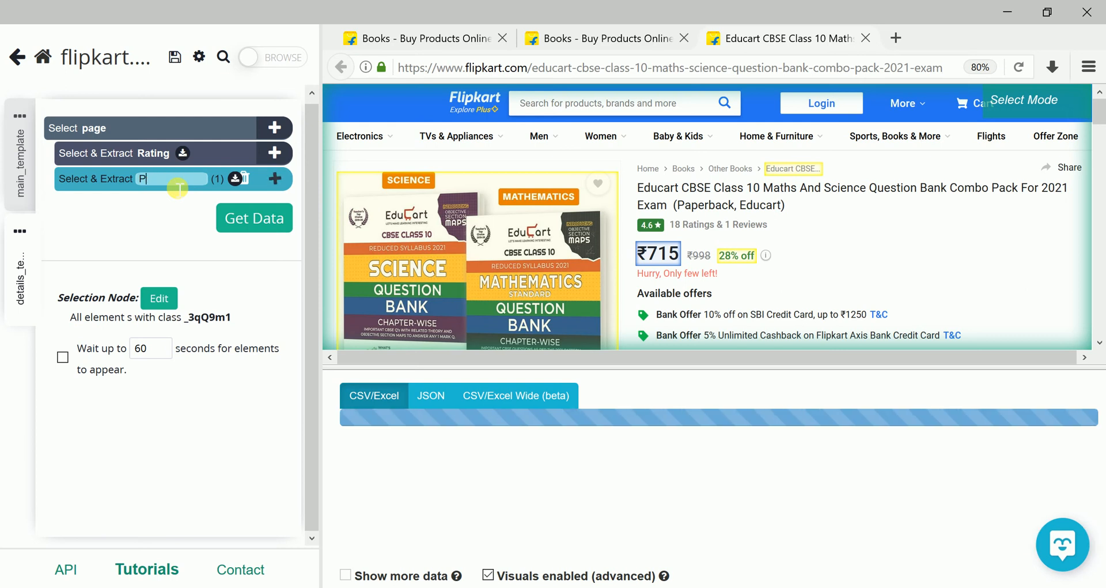
text(rice)
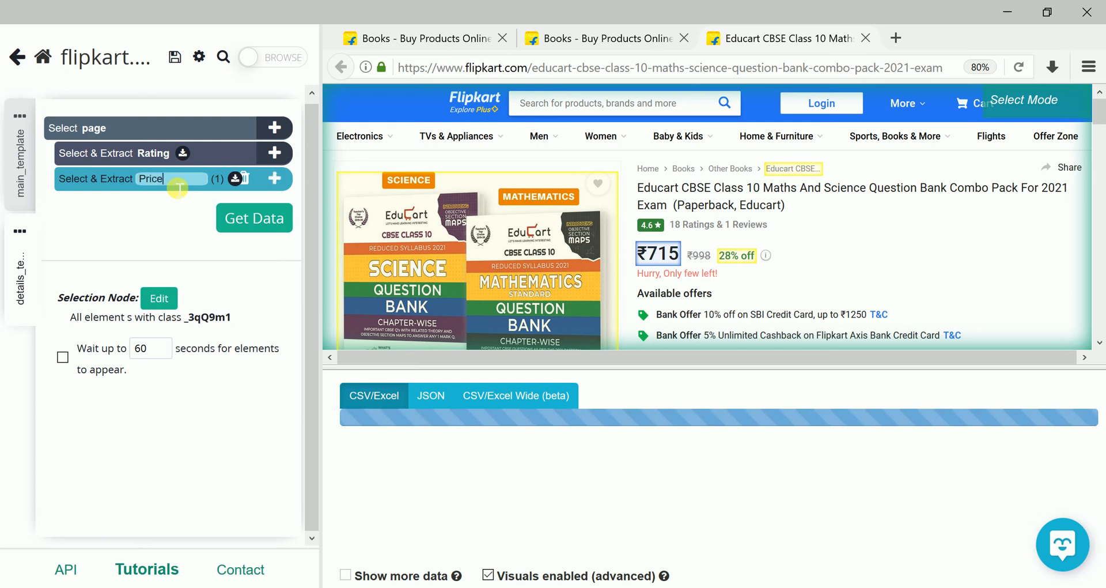
text(_1)
click(158, 226)
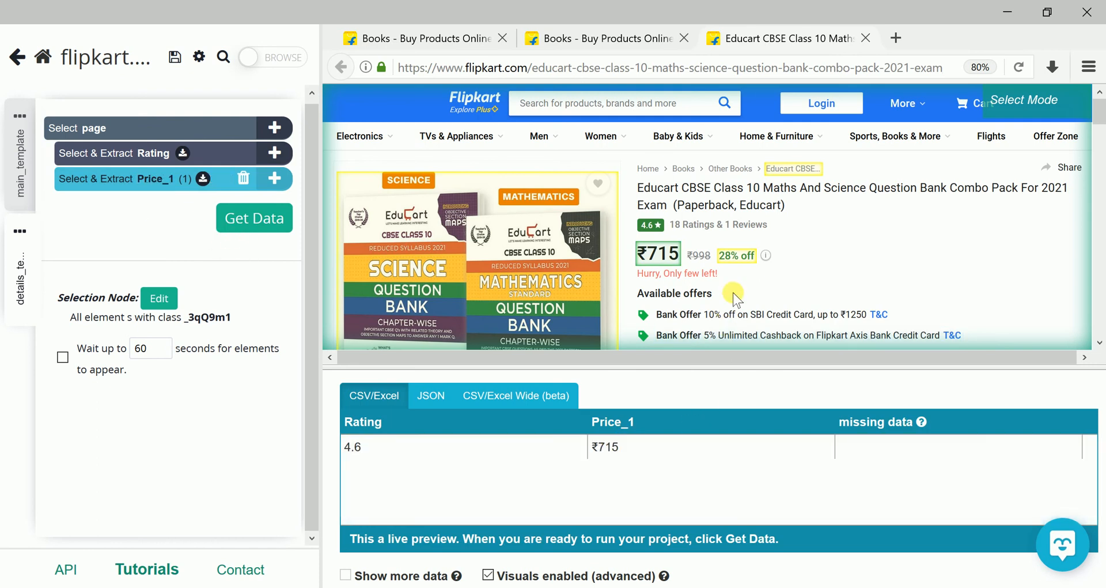
- Add a Select command under page for the author link, name the selection Author, and delete its Author_url extraction
scroll(738, 297, down, 2)
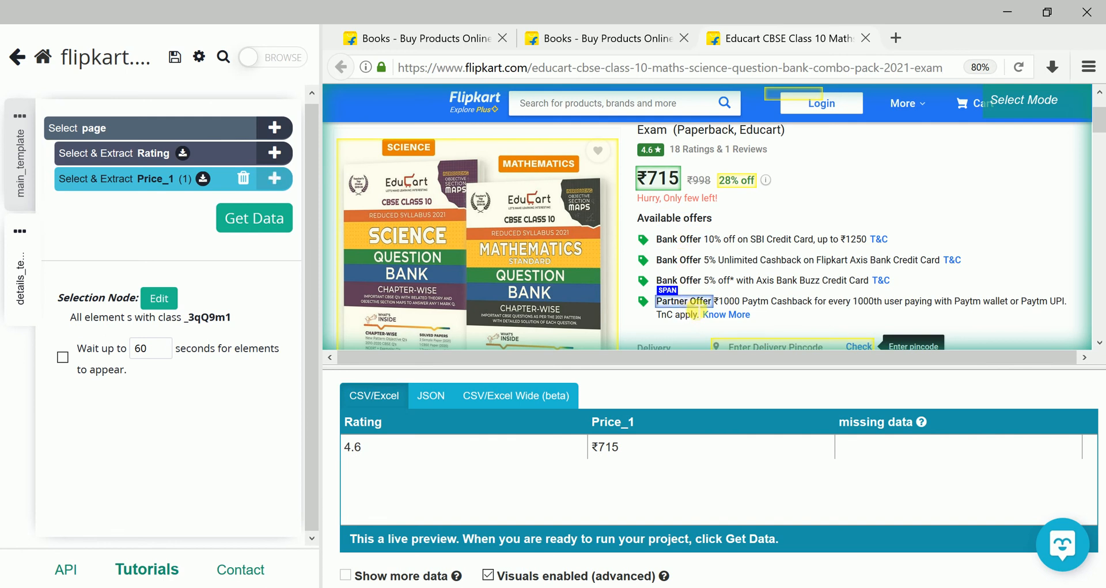
scroll(693, 310, down, 2)
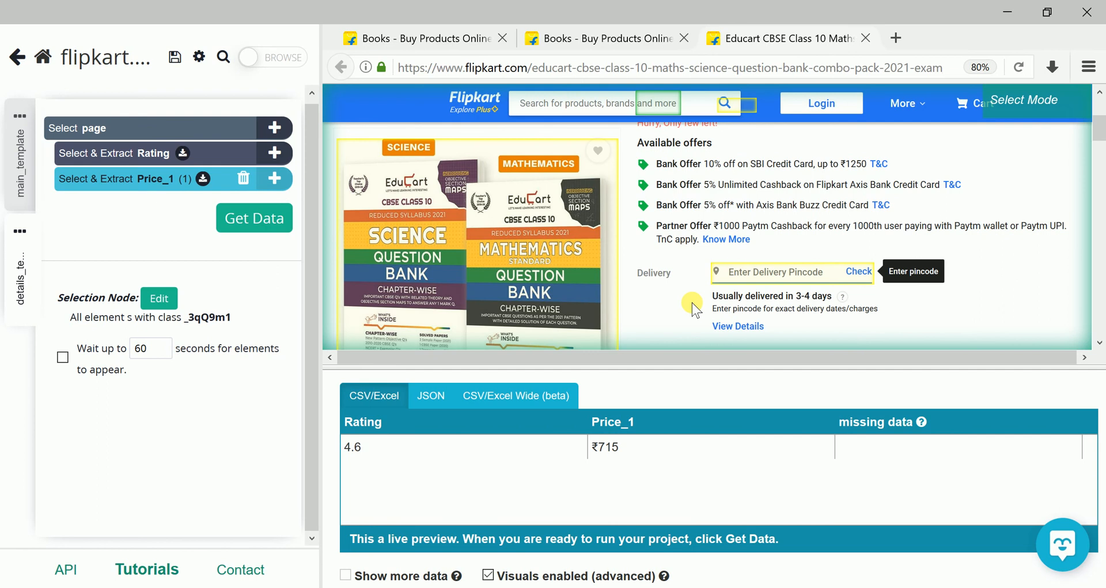
scroll(693, 309, down, 4)
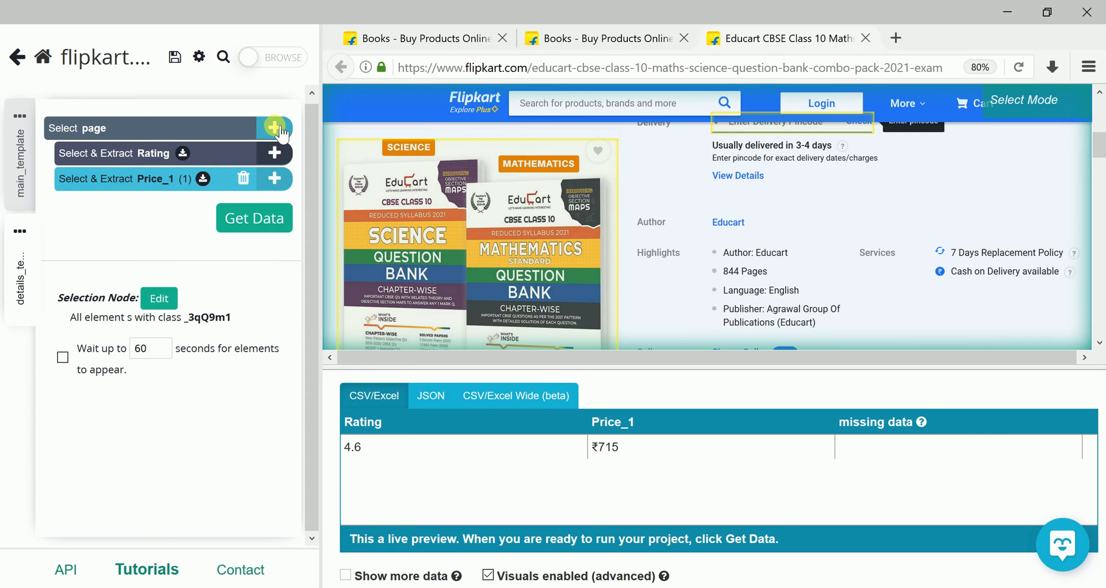
click(275, 128)
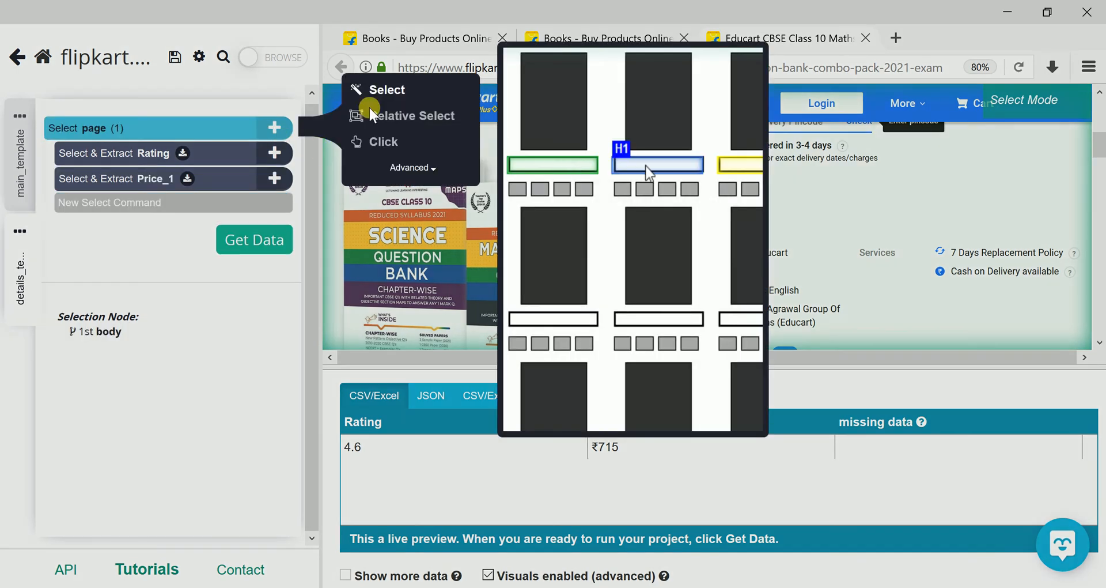
click(379, 91)
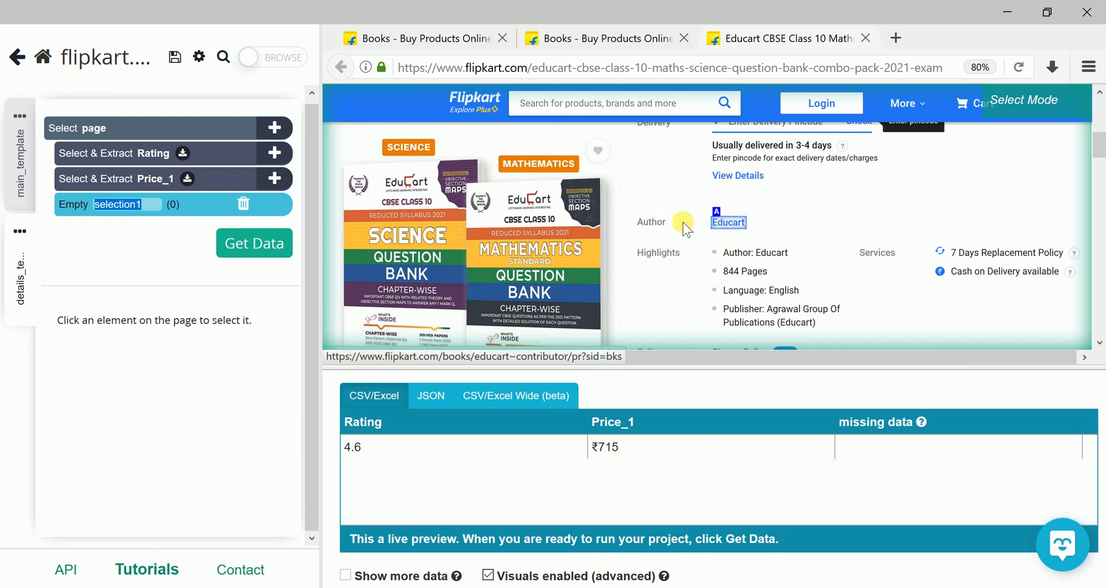
click(737, 223)
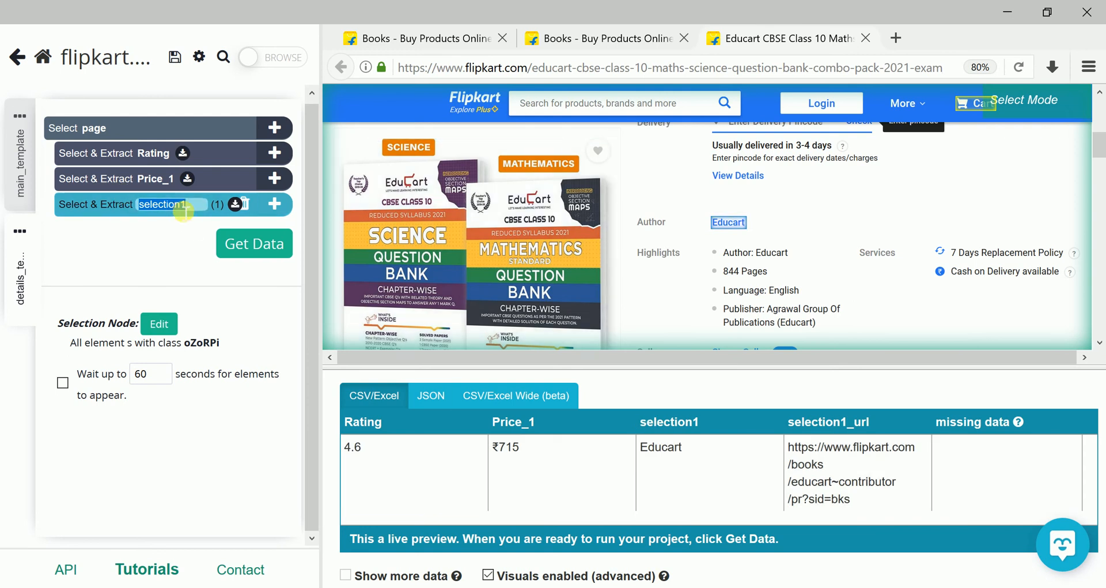
text(Author)
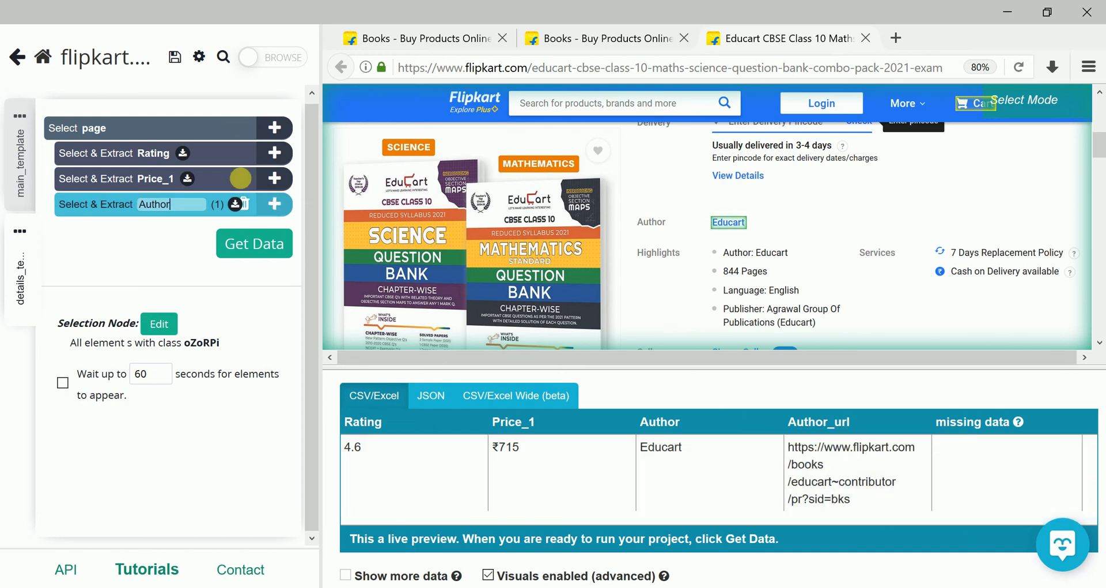
click(235, 205)
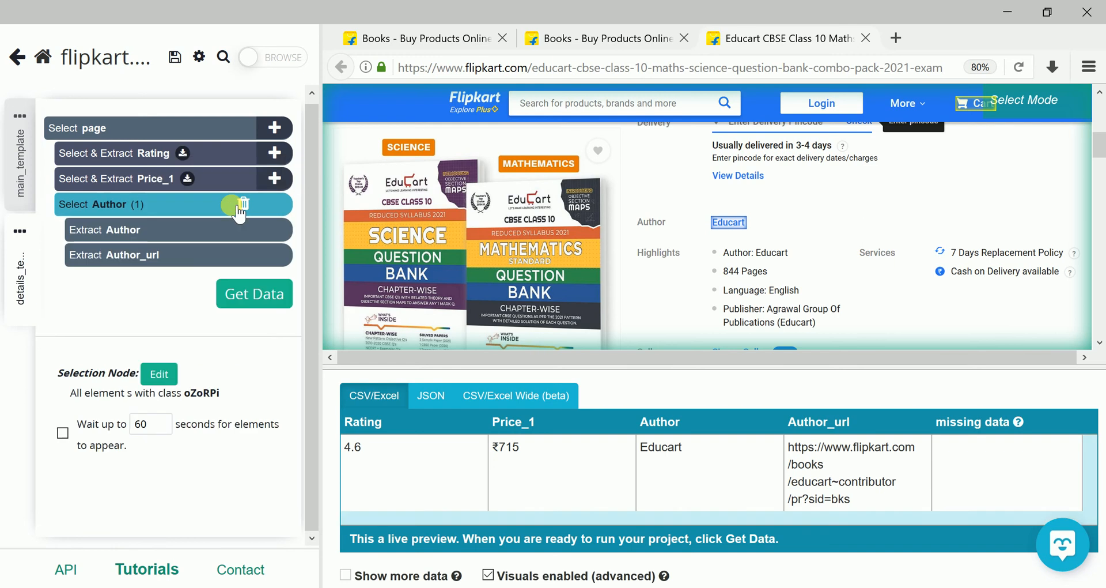
click(243, 254)
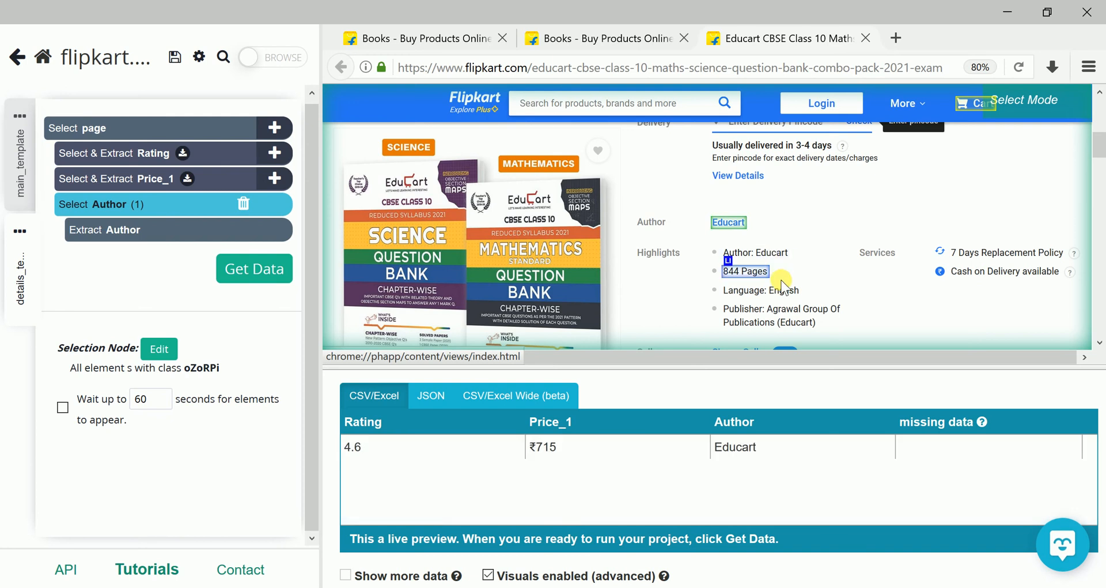
- Add a Select command under page, pick the language line in the book's Highlights, and name the selection Language
scroll(784, 283, down, 2)
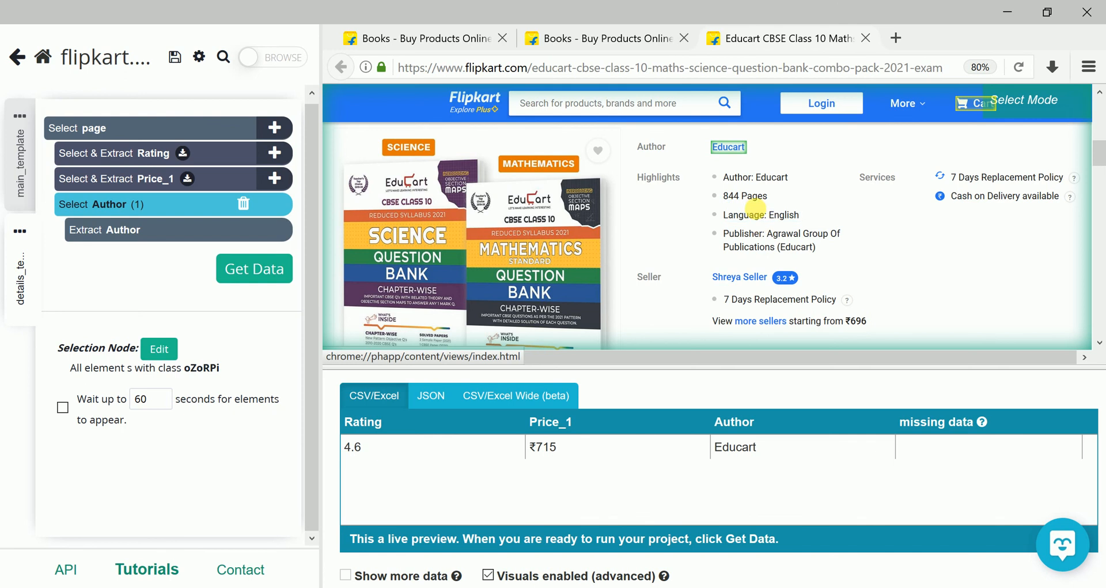
scroll(761, 221, up, 1)
scroll(764, 219, down, 1)
scroll(859, 229, down, 5)
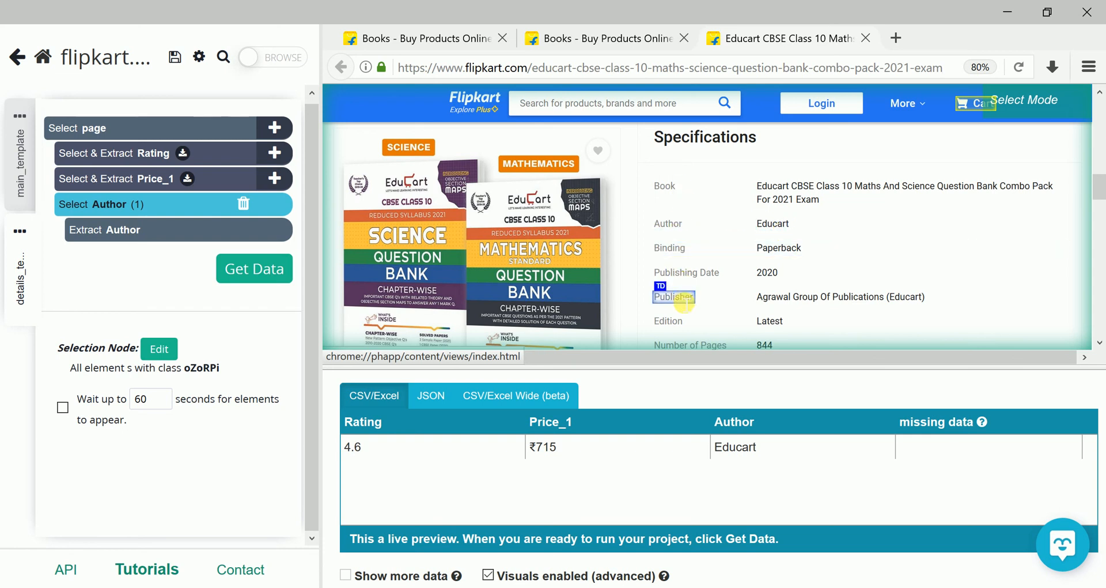
scroll(681, 297, down, 2)
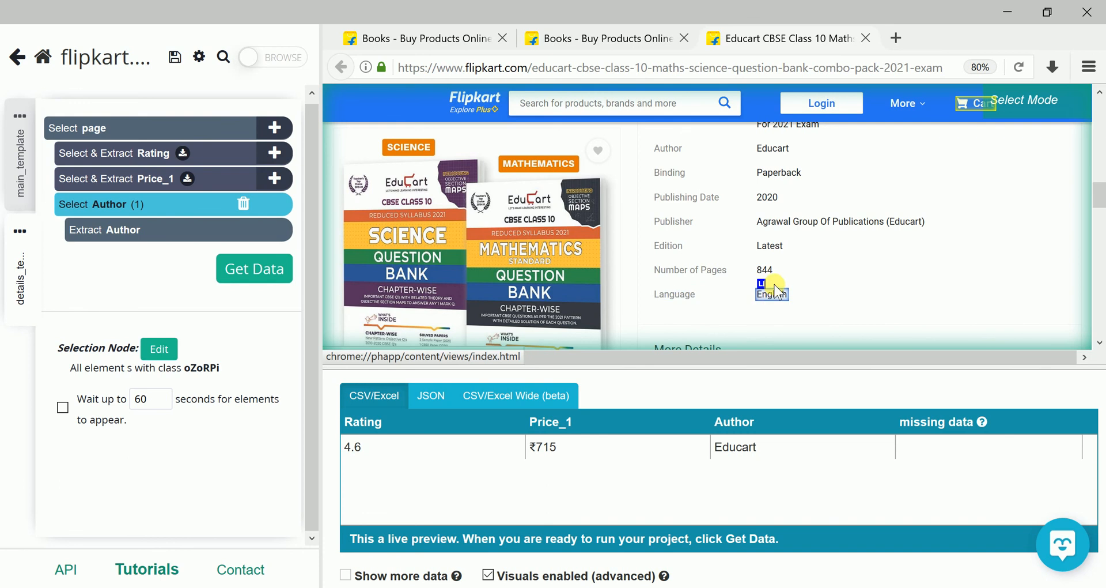
scroll(772, 294, up, 5)
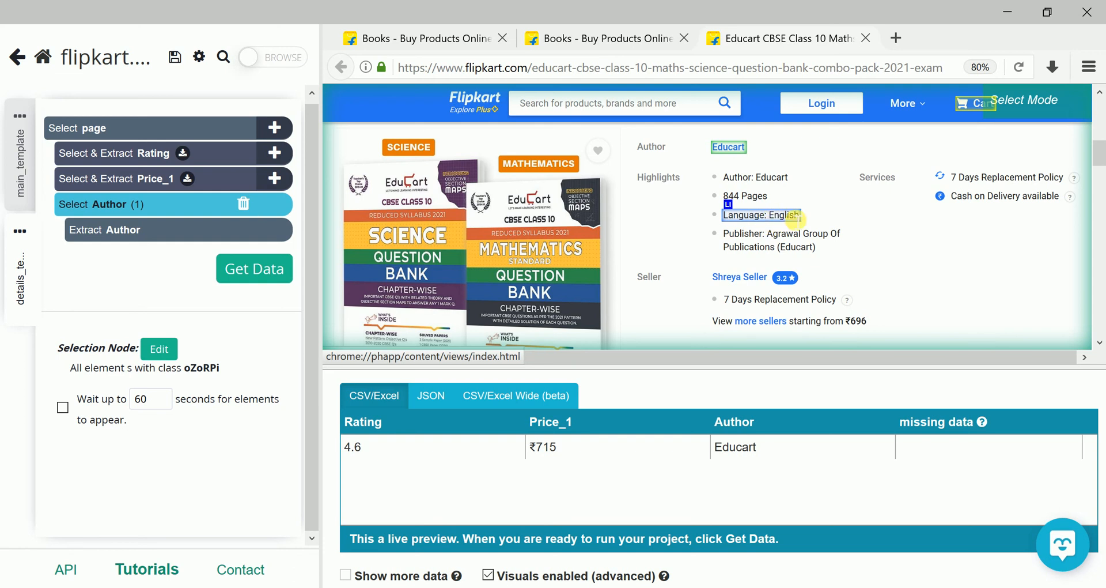
click(282, 130)
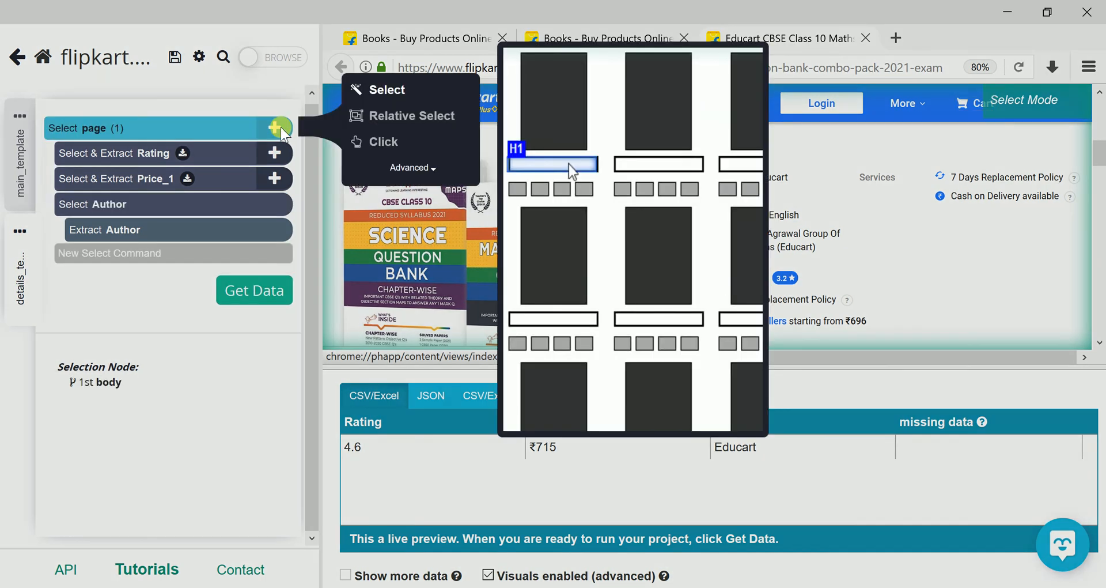
click(396, 91)
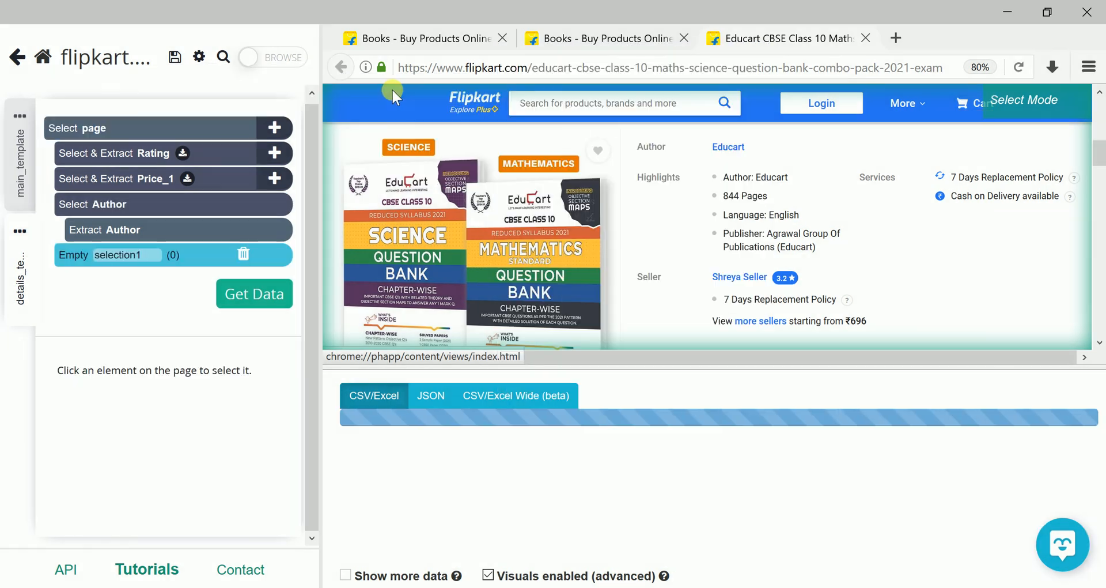
click(762, 222)
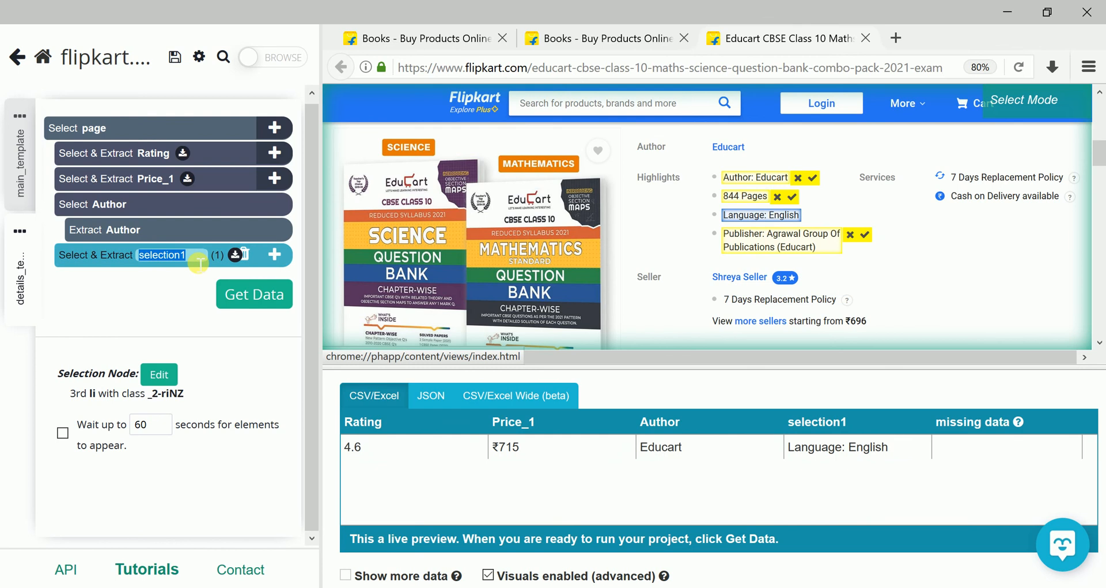
text(Lan)
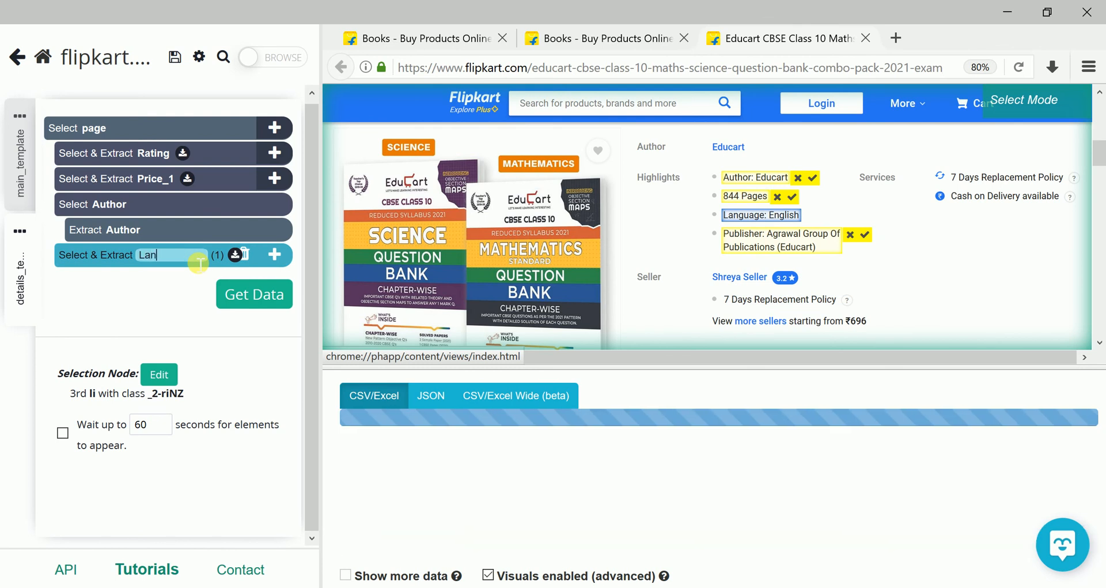
text(guage)
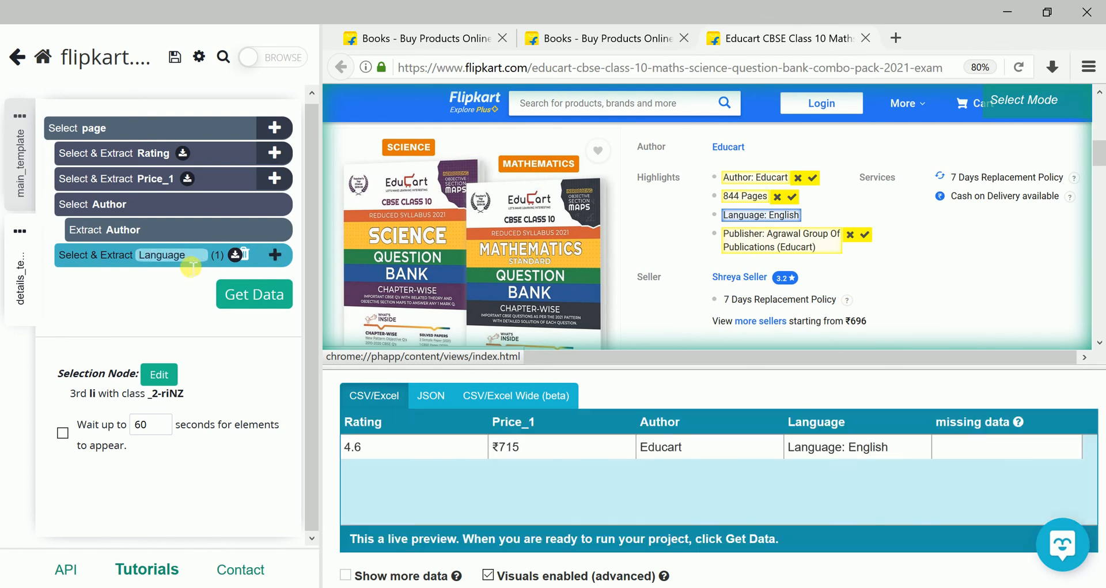
click(164, 280)
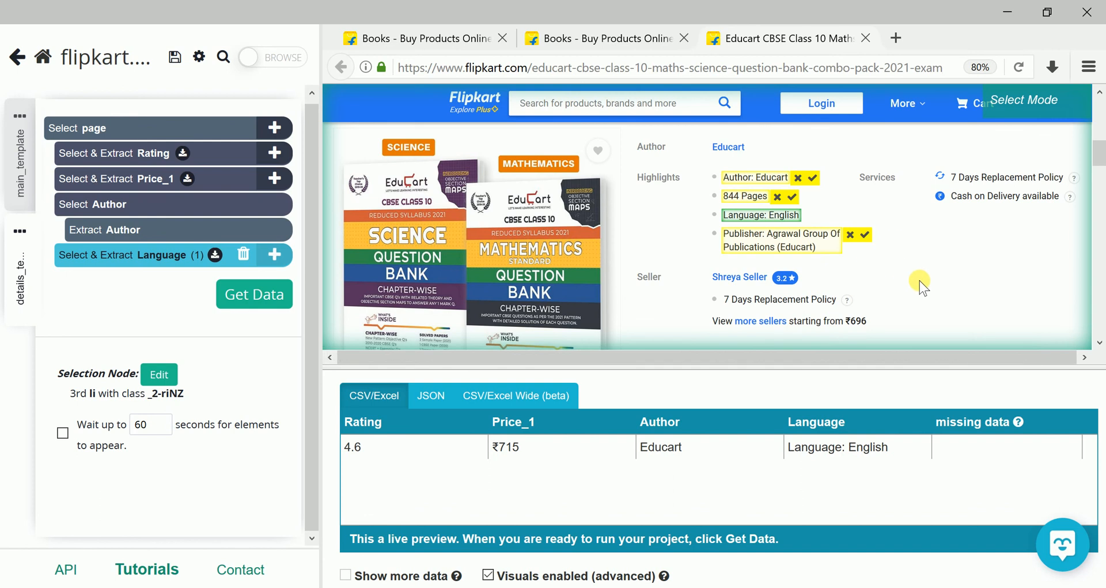
- Expand the Language selection to show its Extract command separately
scroll(917, 254, down, 5)
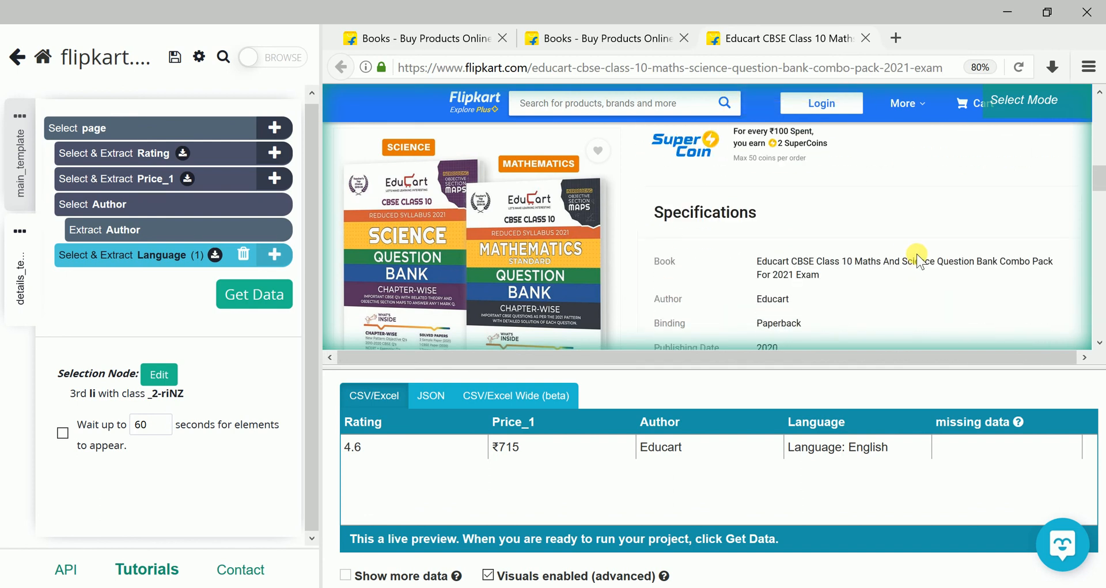
scroll(918, 253, down, 2)
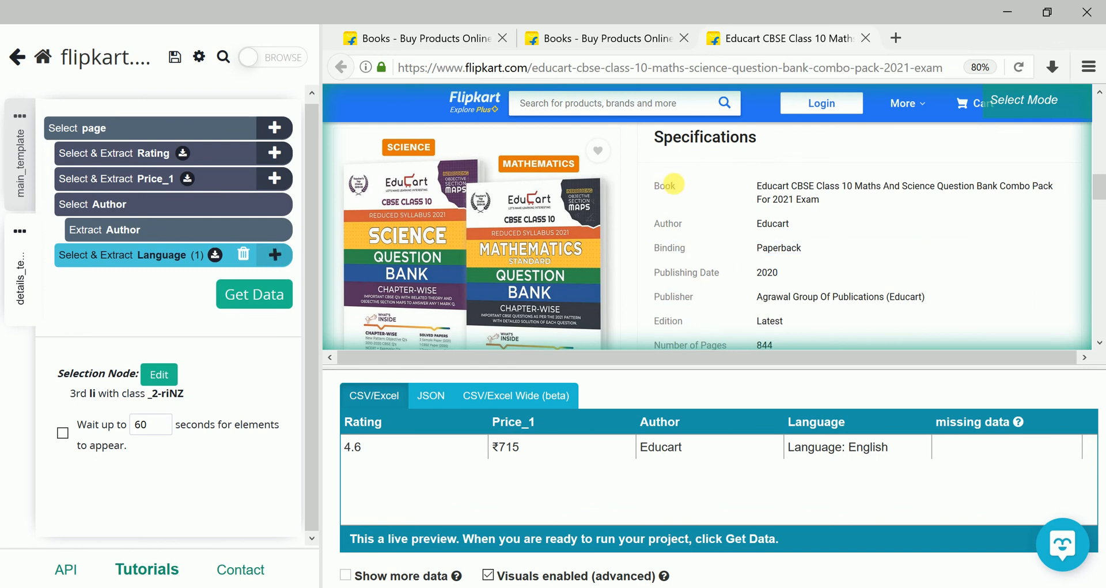
scroll(683, 228, down, 2)
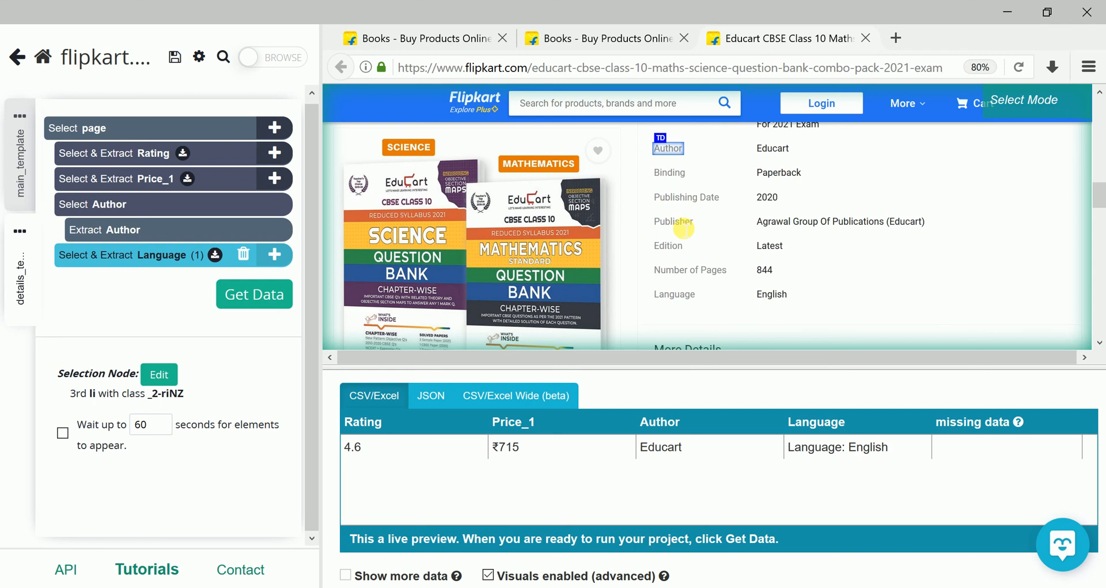
scroll(684, 231, up, 2)
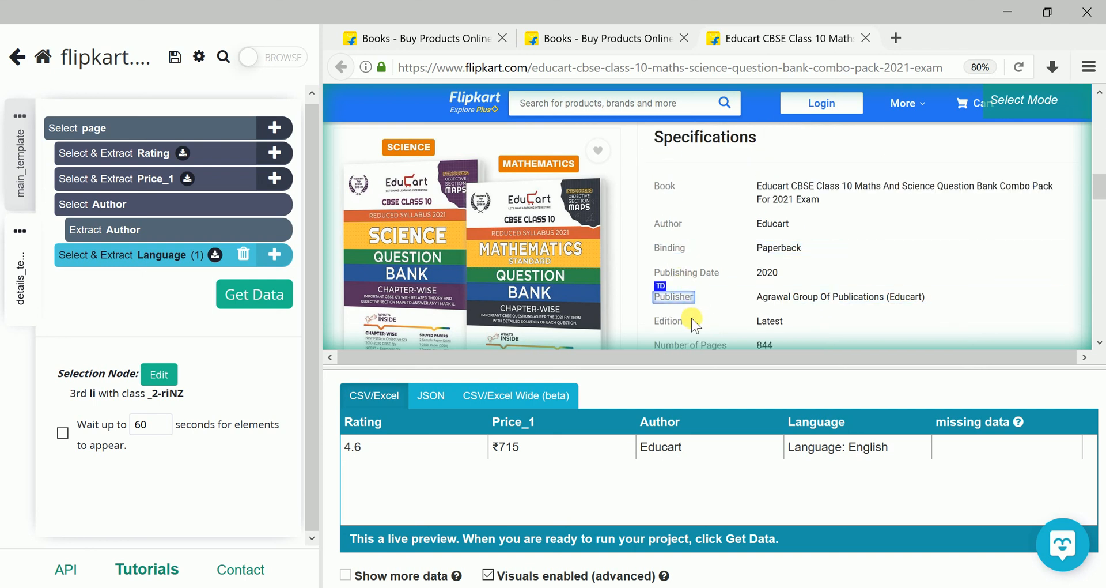
scroll(695, 326, down, 2)
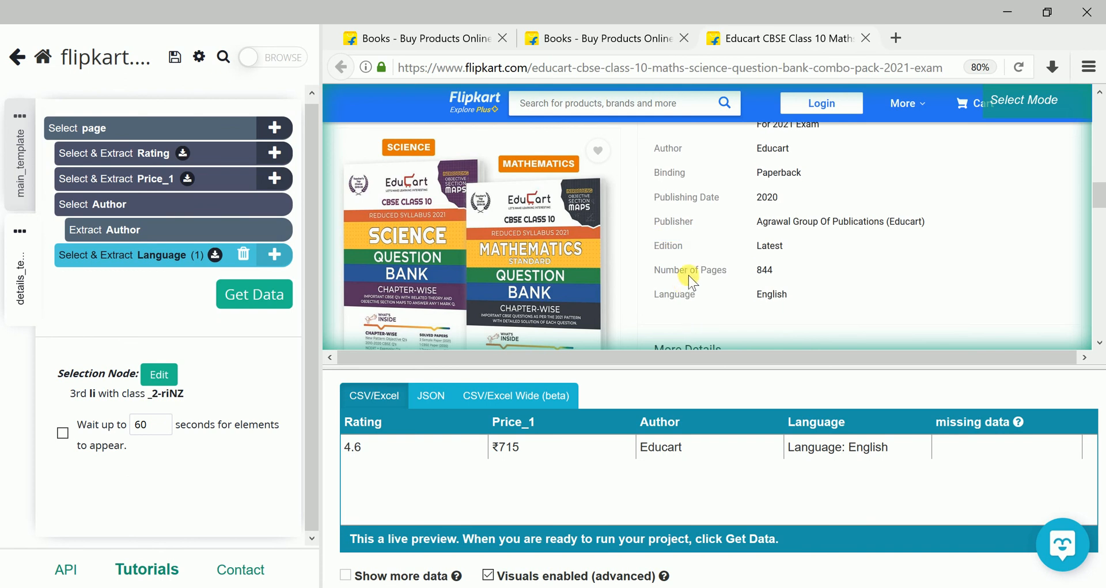
scroll(681, 259, up, 2)
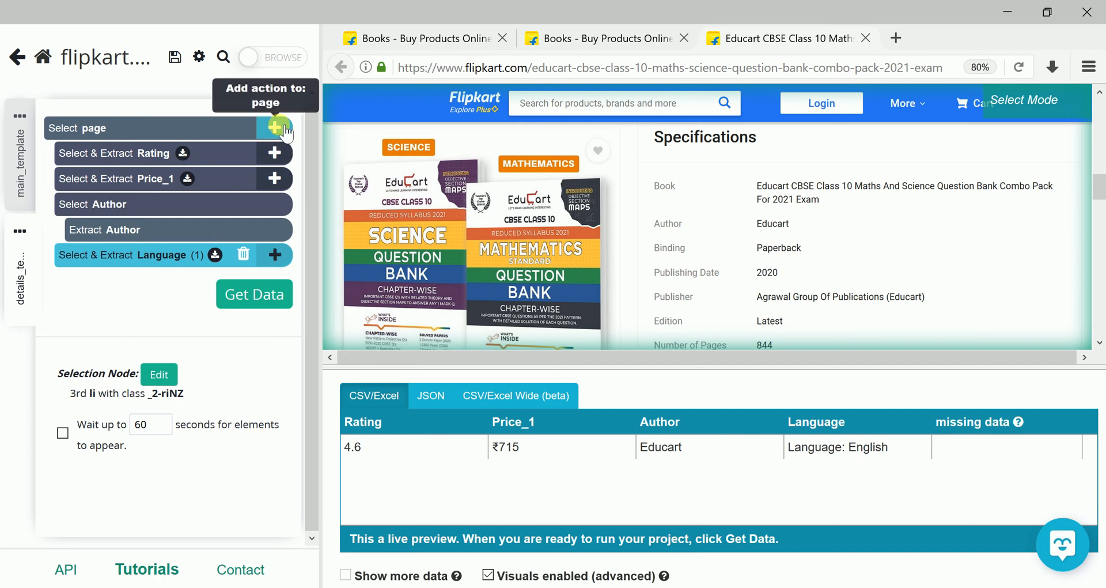
click(216, 256)
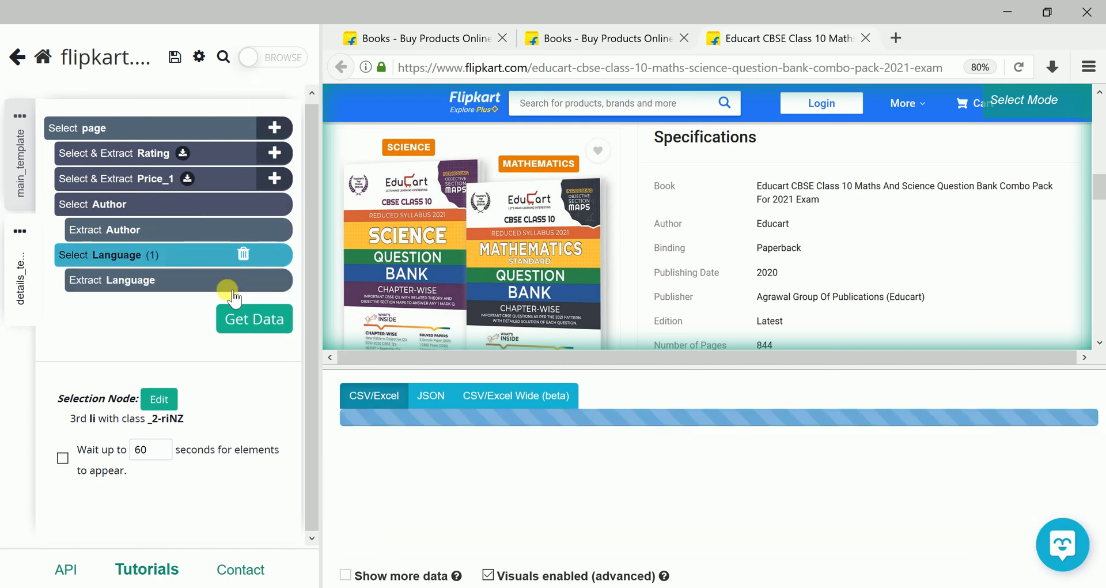
- Add a Select command under page and pick the Book and Author labels in the Specifications table to select all its row labels
click(276, 126)
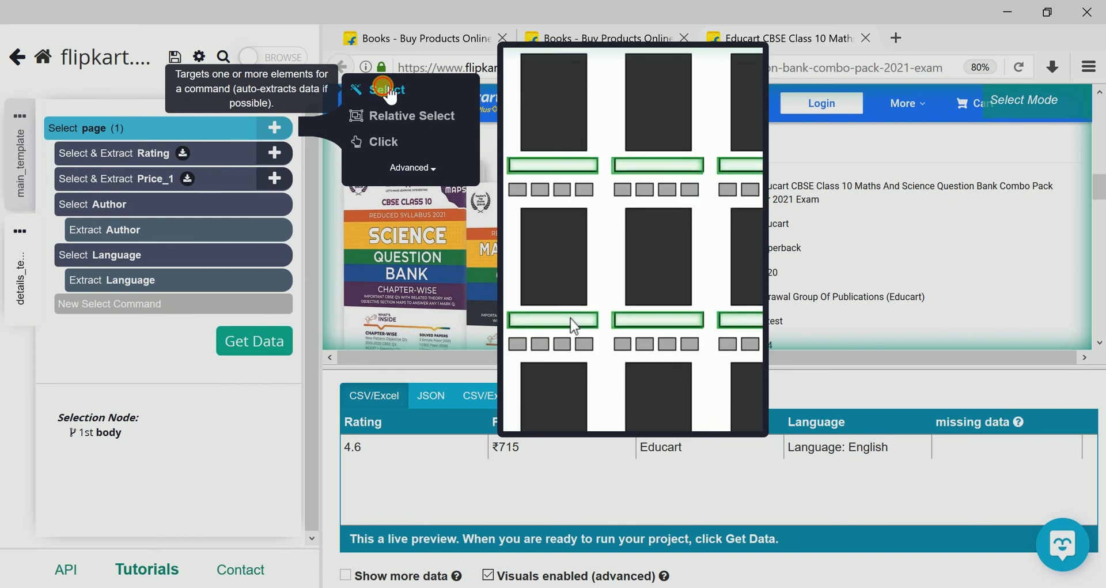
click(384, 86)
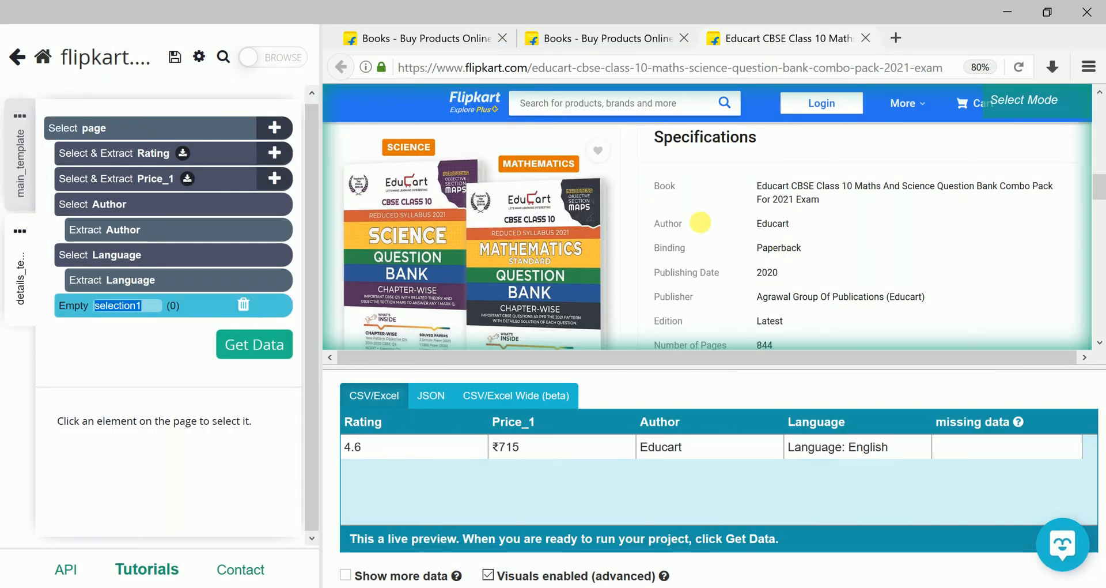
click(670, 192)
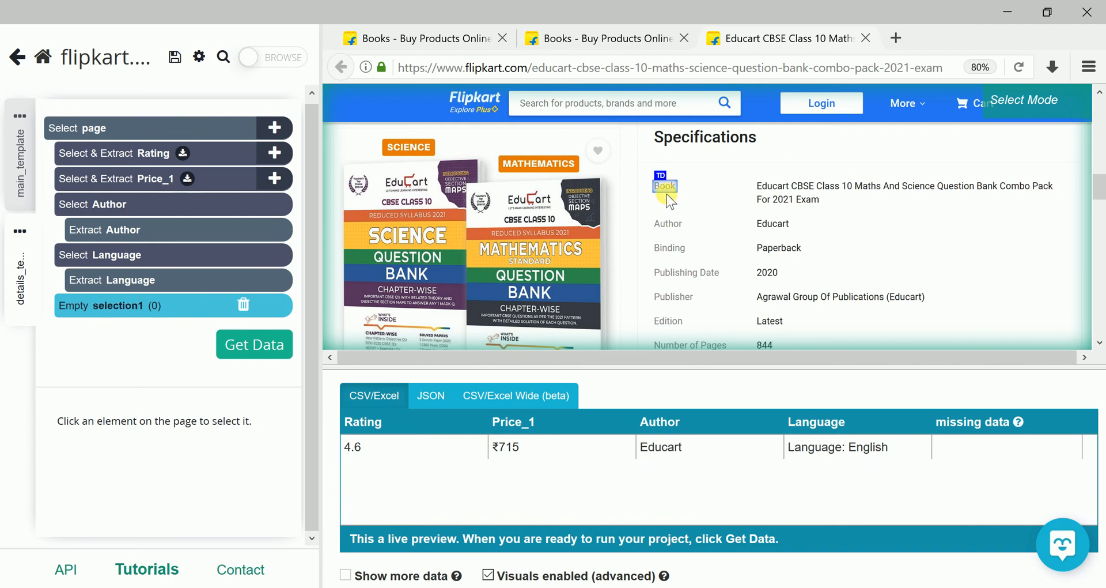
scroll(679, 303, down, 2)
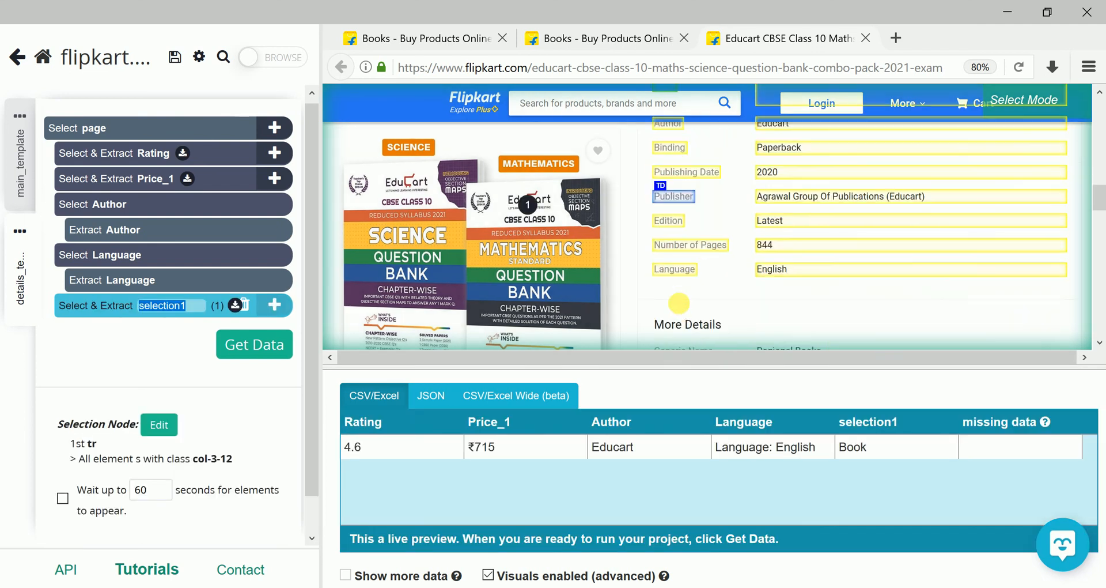
scroll(679, 303, down, 1)
scroll(694, 224, up, 2)
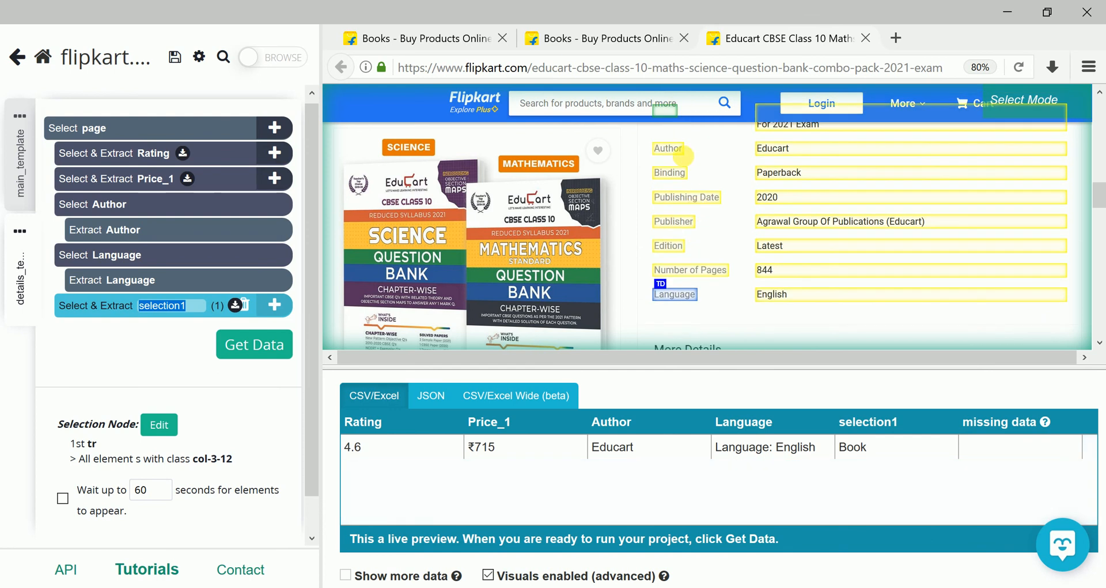
drag(1103, 191, 1103, 190)
click(680, 180)
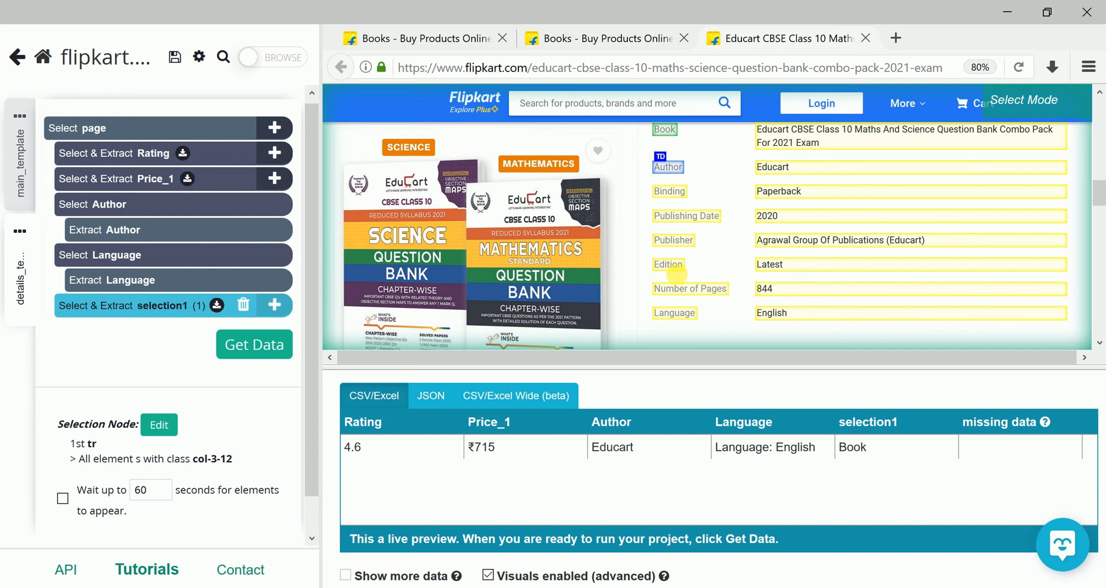
click(675, 171)
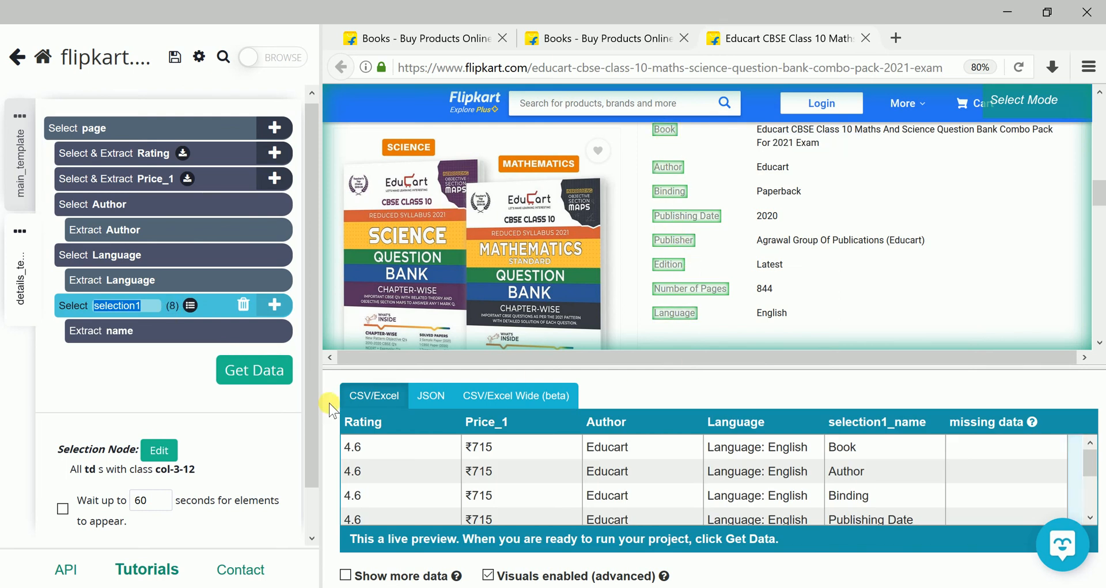
- Name the Specifications label selection Publishing_Date and delete its name extraction
scroll(680, 219, up, 2)
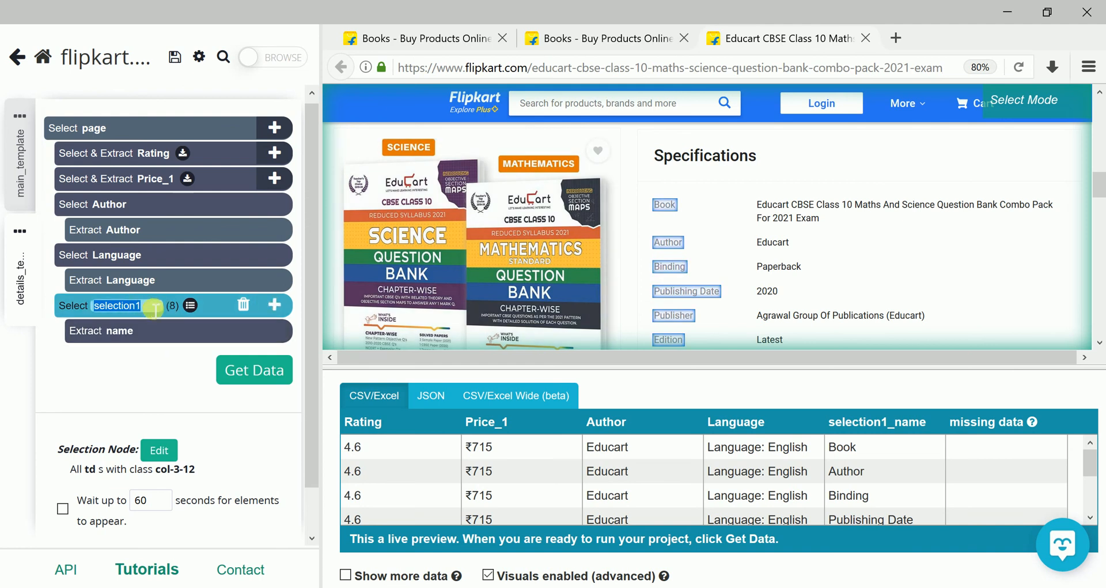
text(Pub)
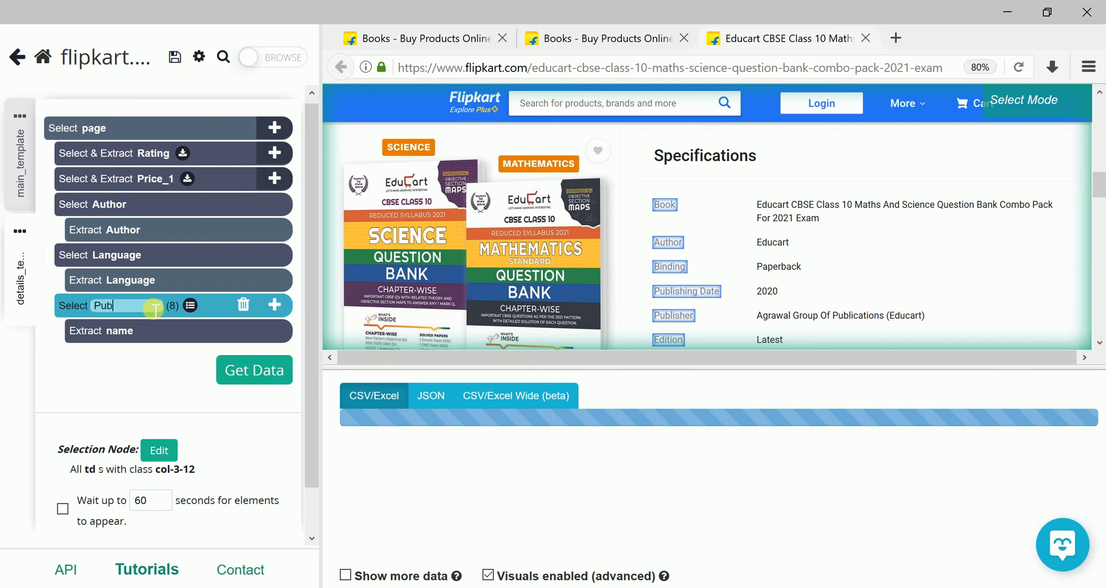
text(lishing)
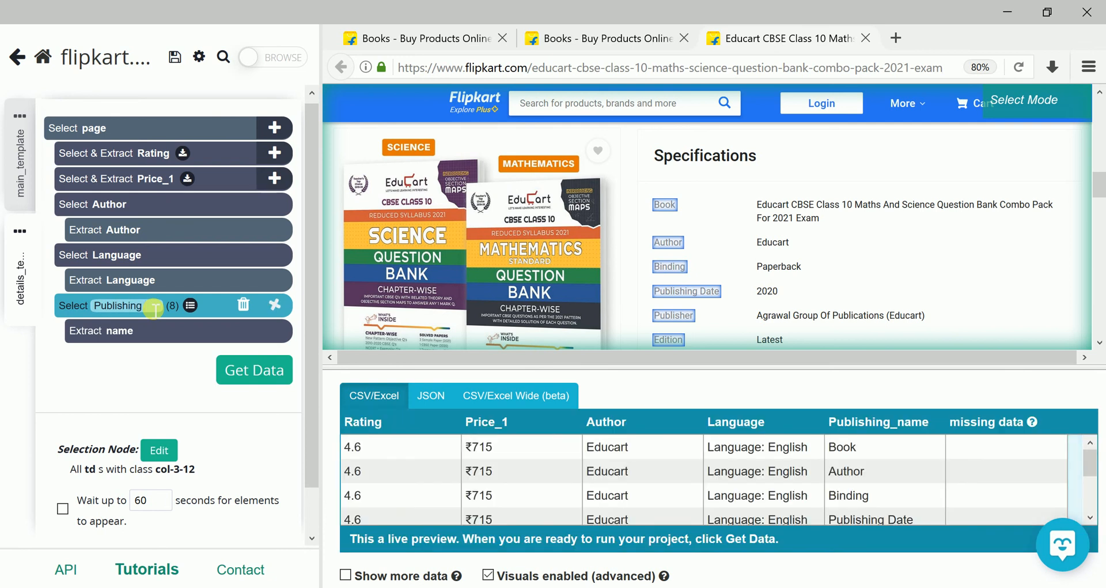
text(_Date)
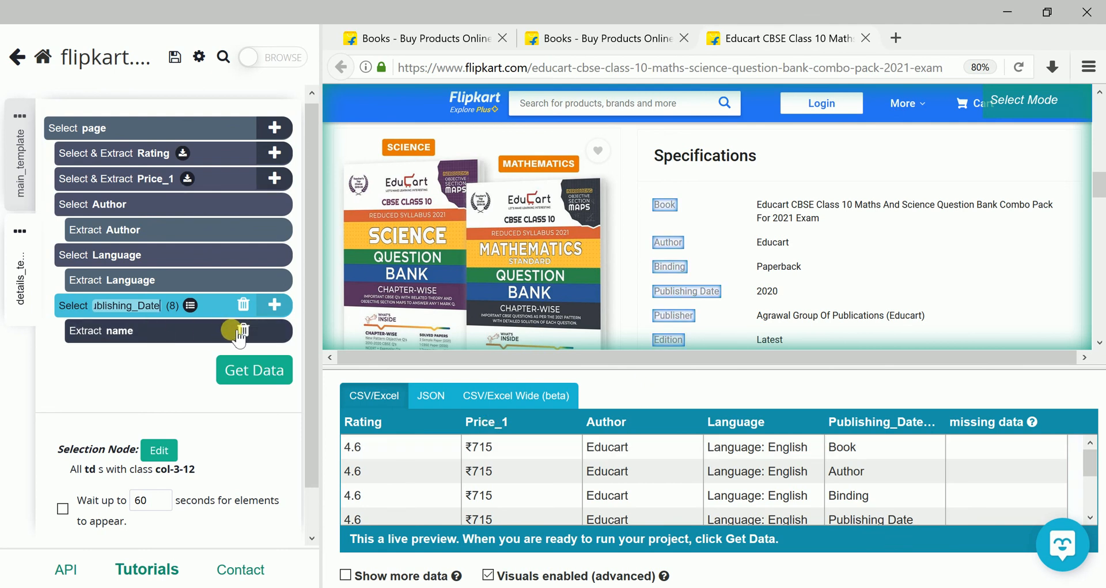
click(114, 332)
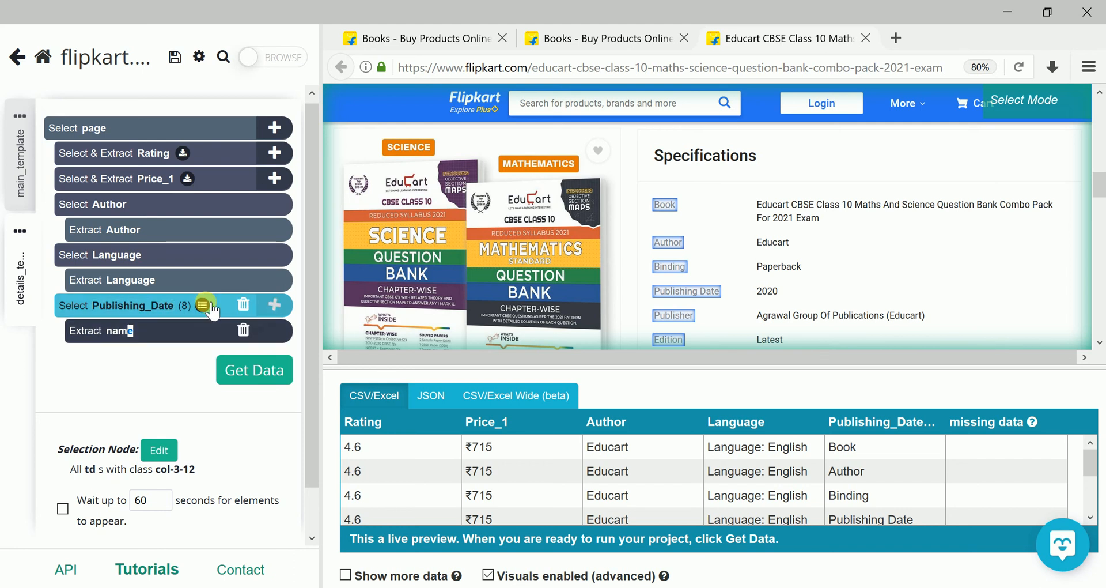
click(242, 330)
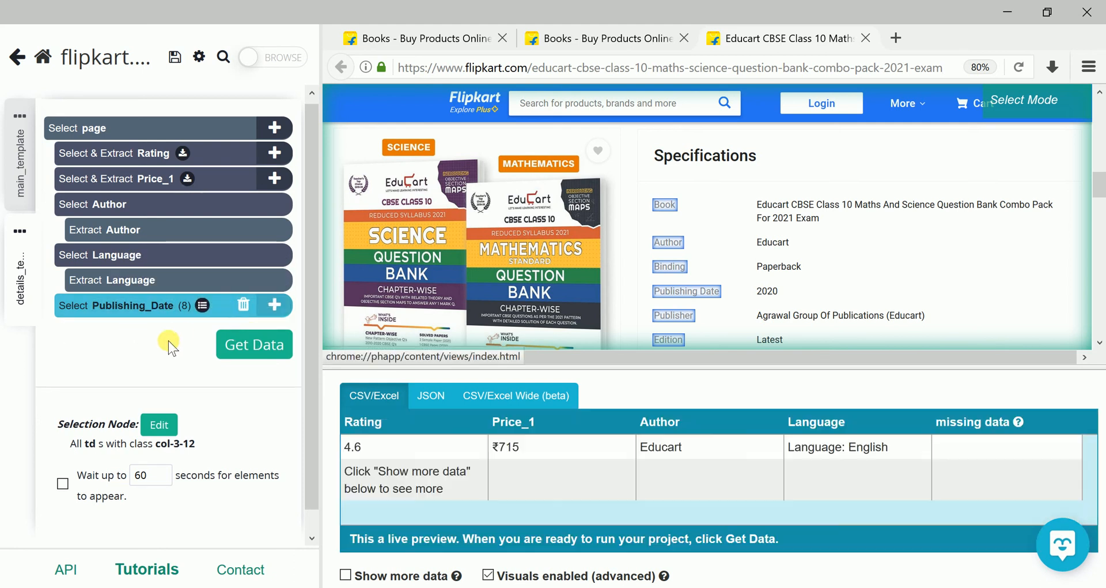
- Add a Conditional command under the Publishing_Date selection
click(279, 306)
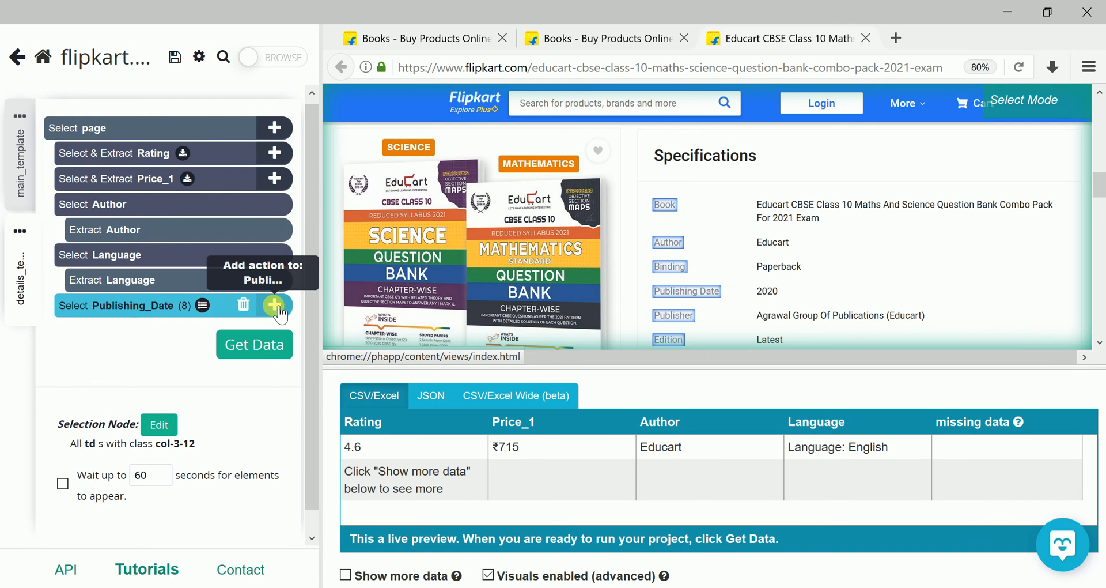
click(275, 306)
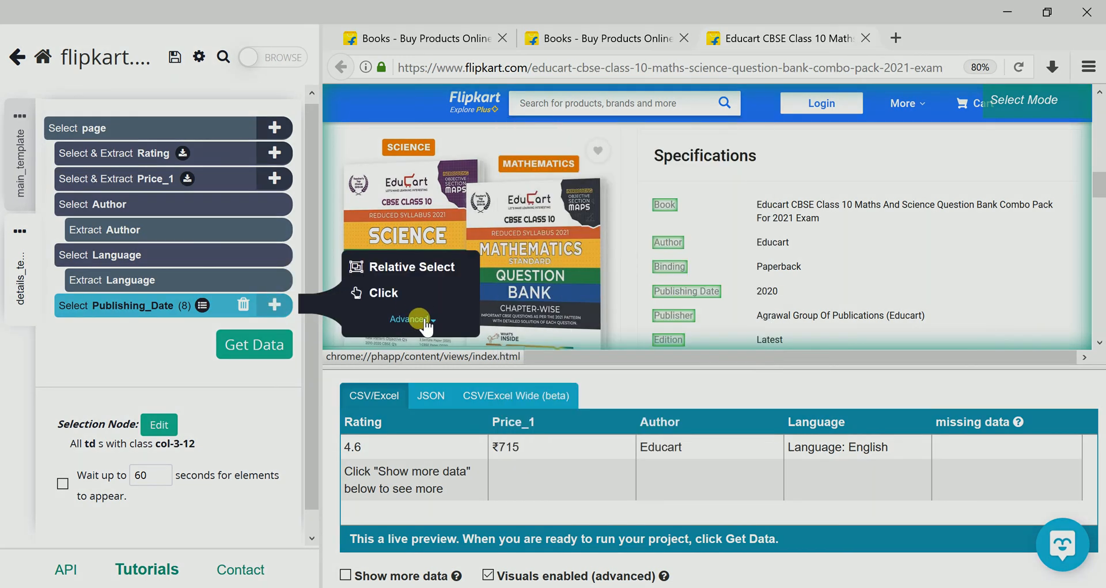
click(424, 320)
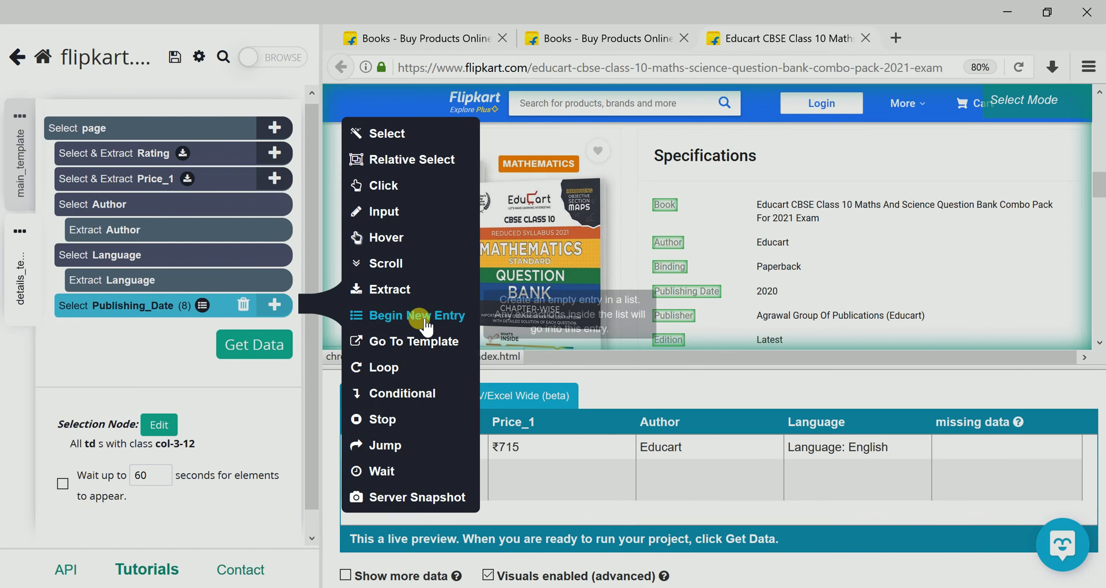
click(418, 398)
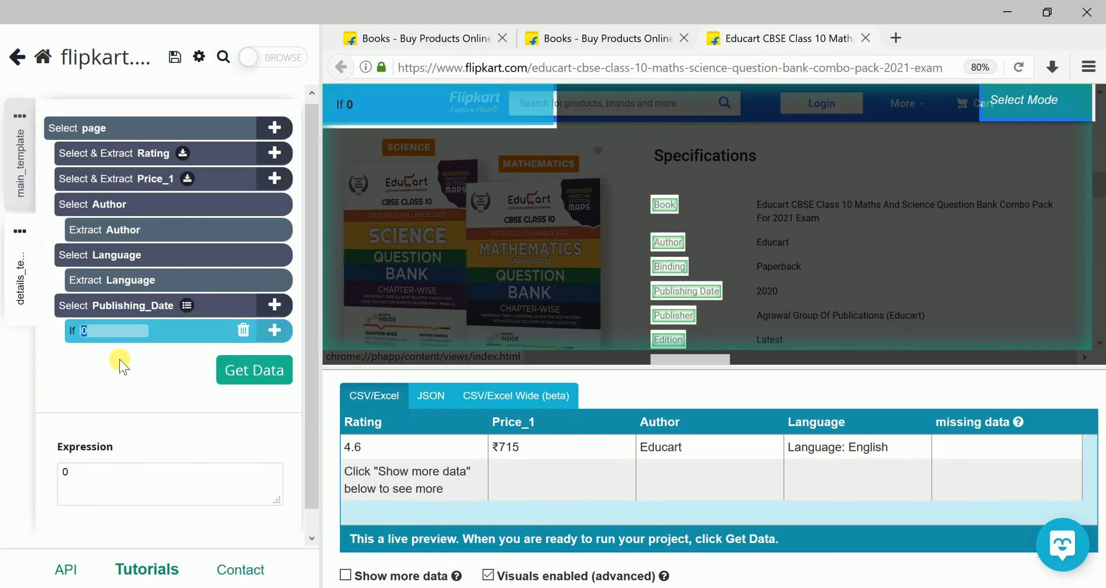
- Set the conditional's expression to $e.text.contains("Publishing Date")
click(96, 483)
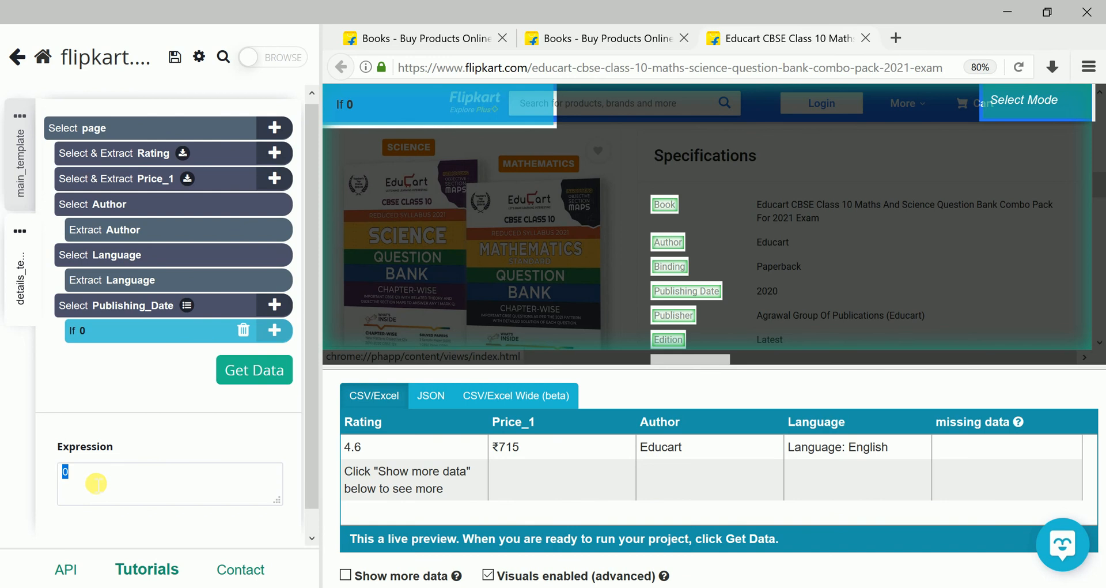
text($)
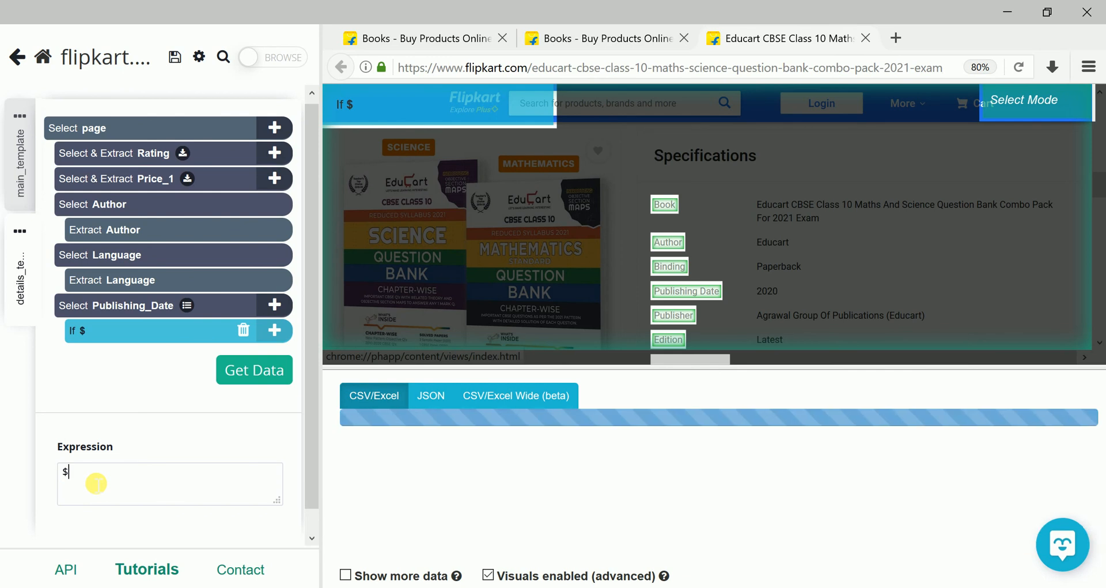
text(e)
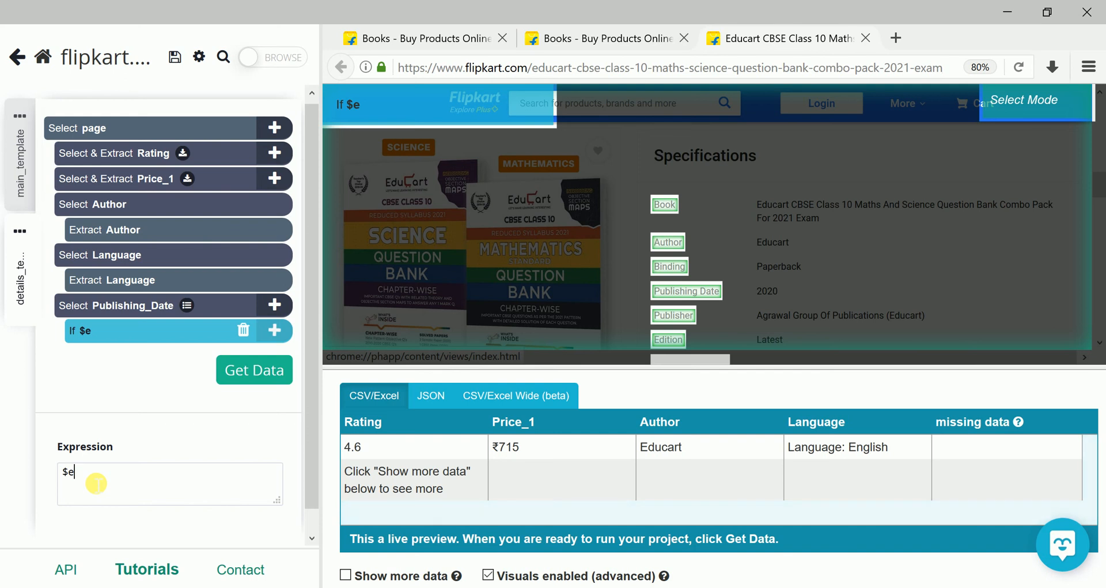
text(.)
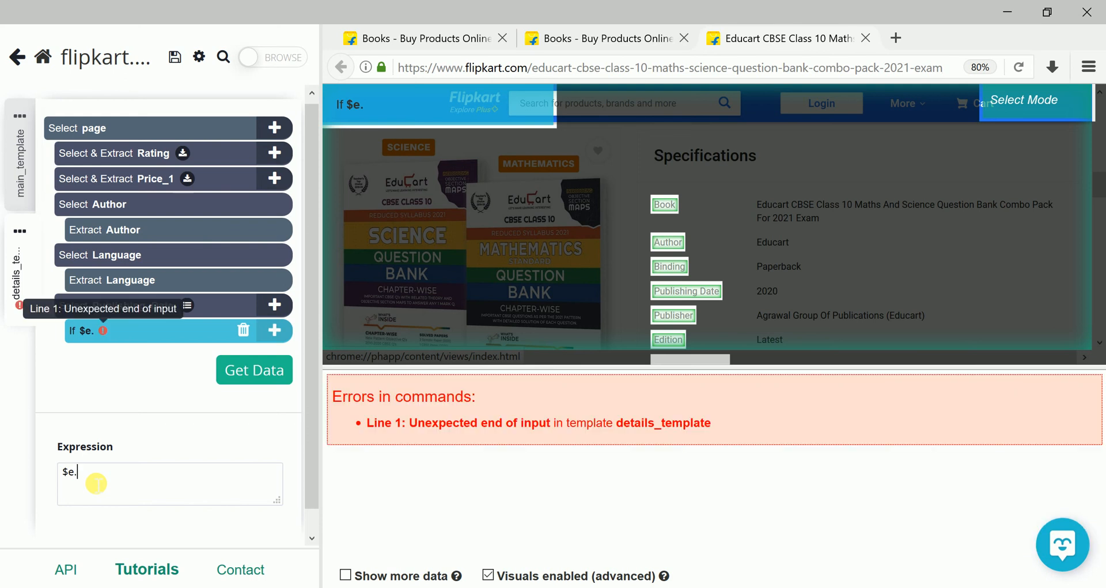
text(text)
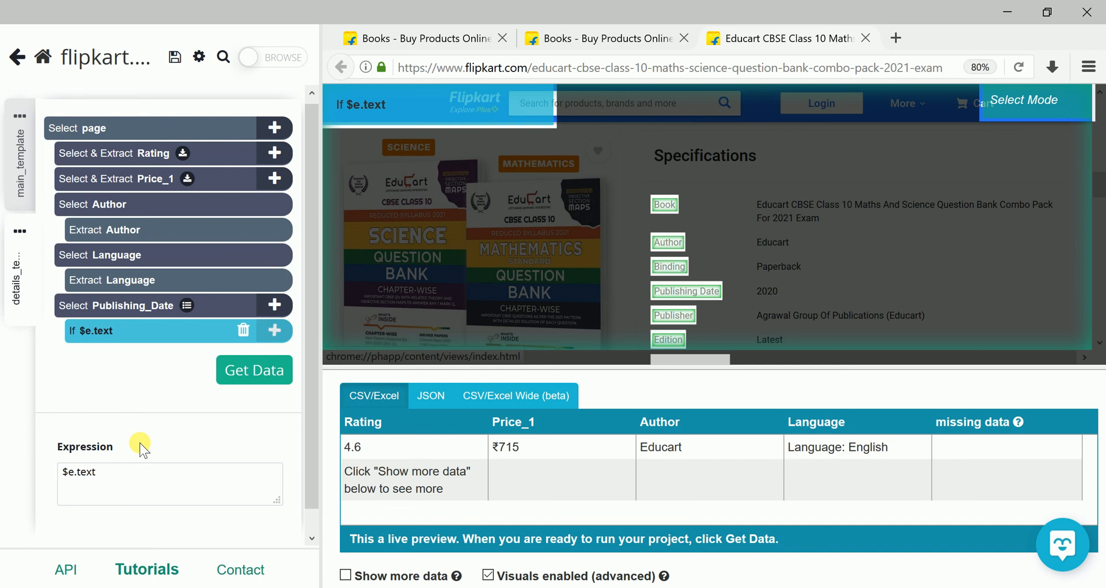
text(.)
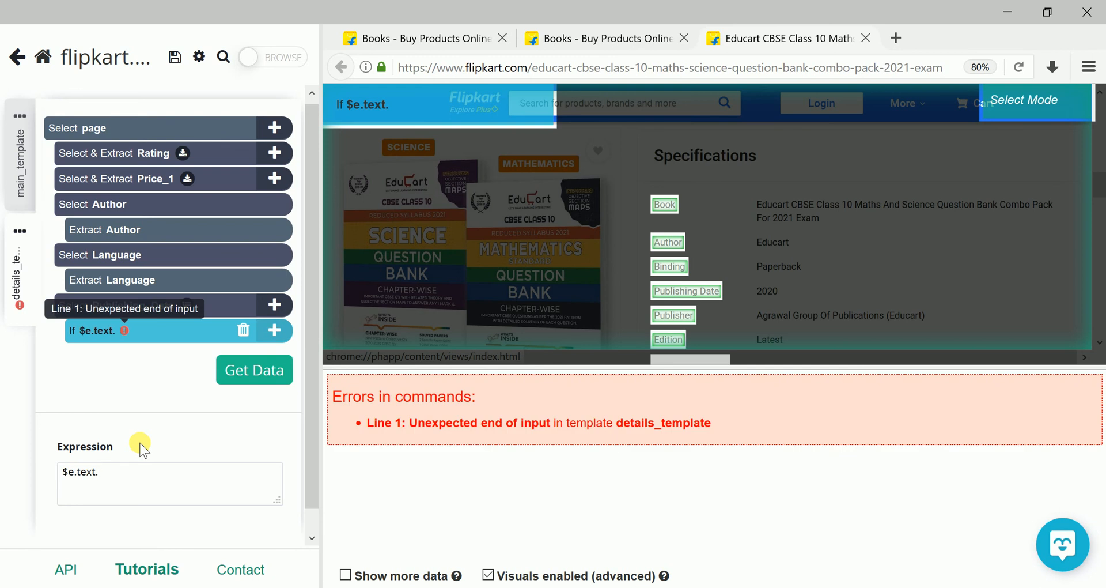
text(co)
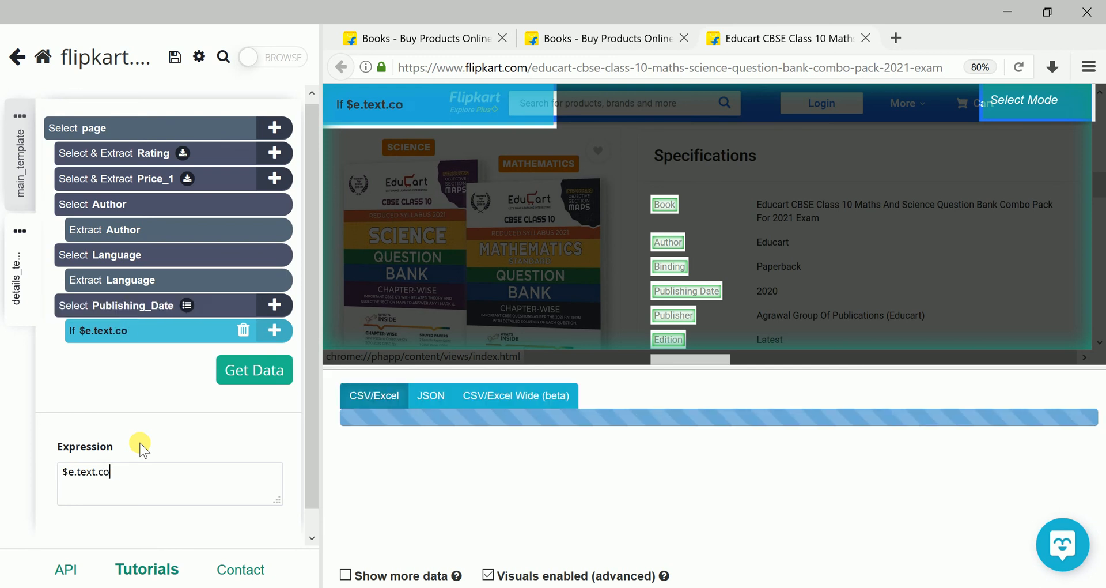
text(ntains)
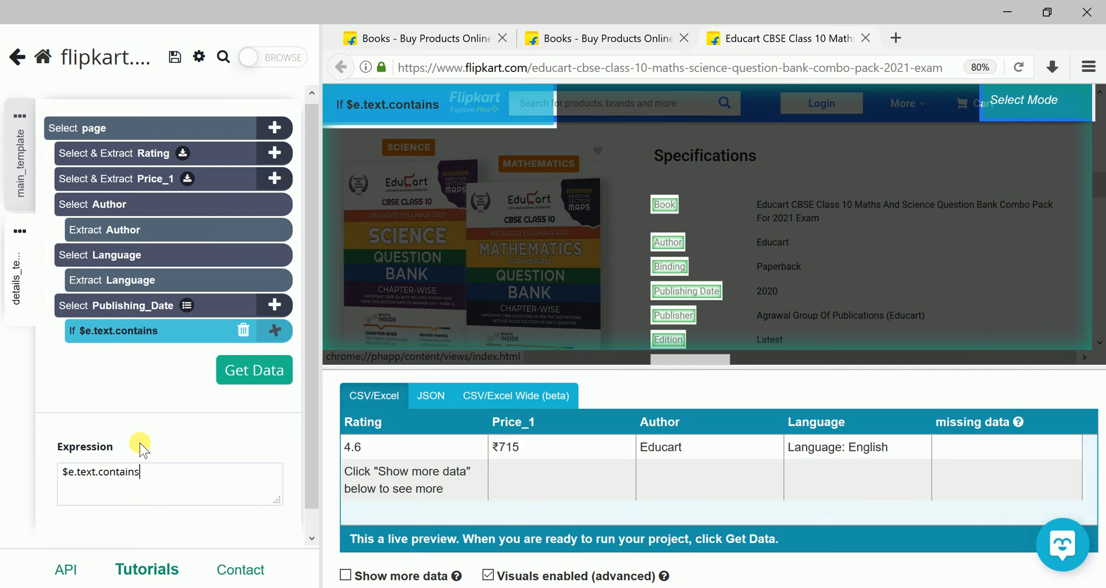
text(()
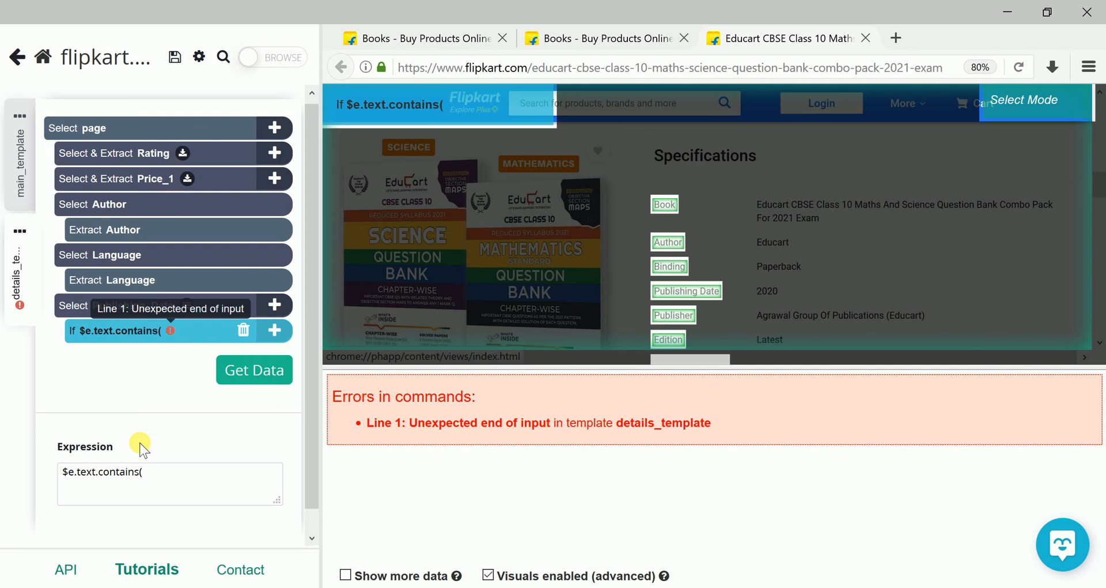
text(")
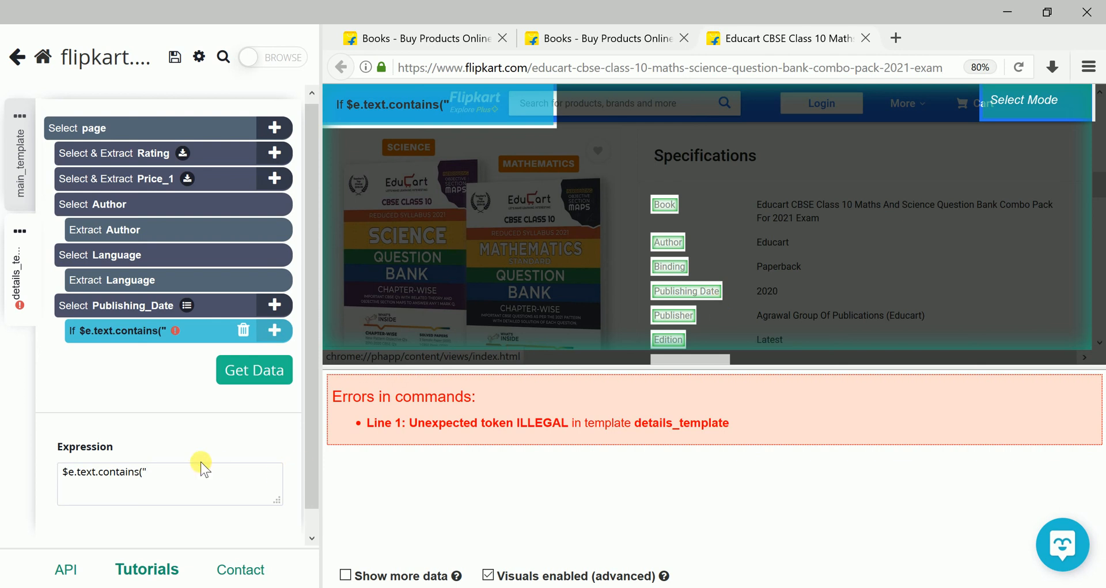
text(P)
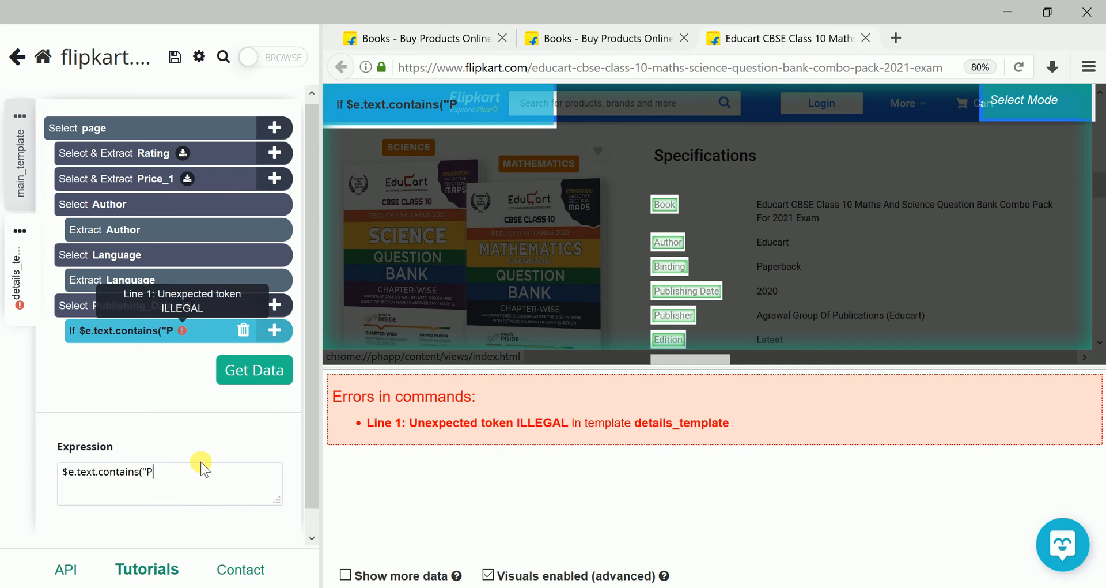
text(ublishing)
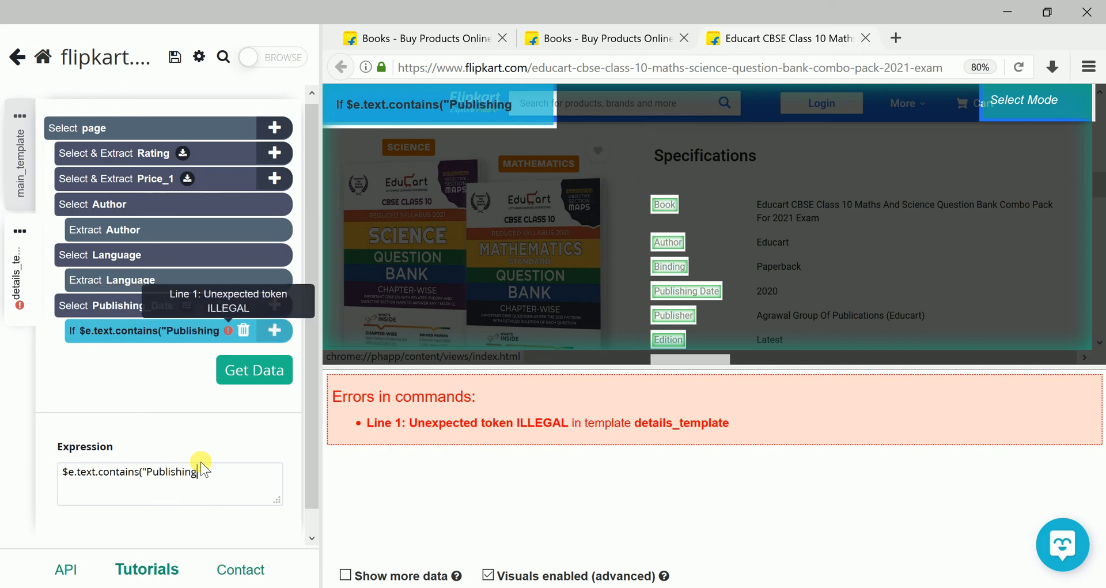
text( Date)
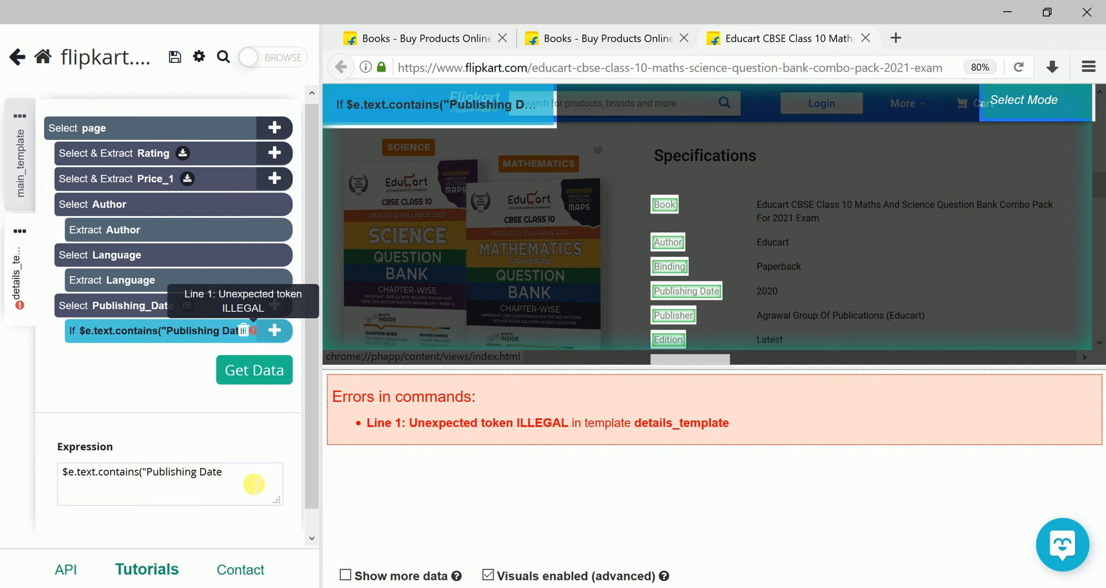
text(")
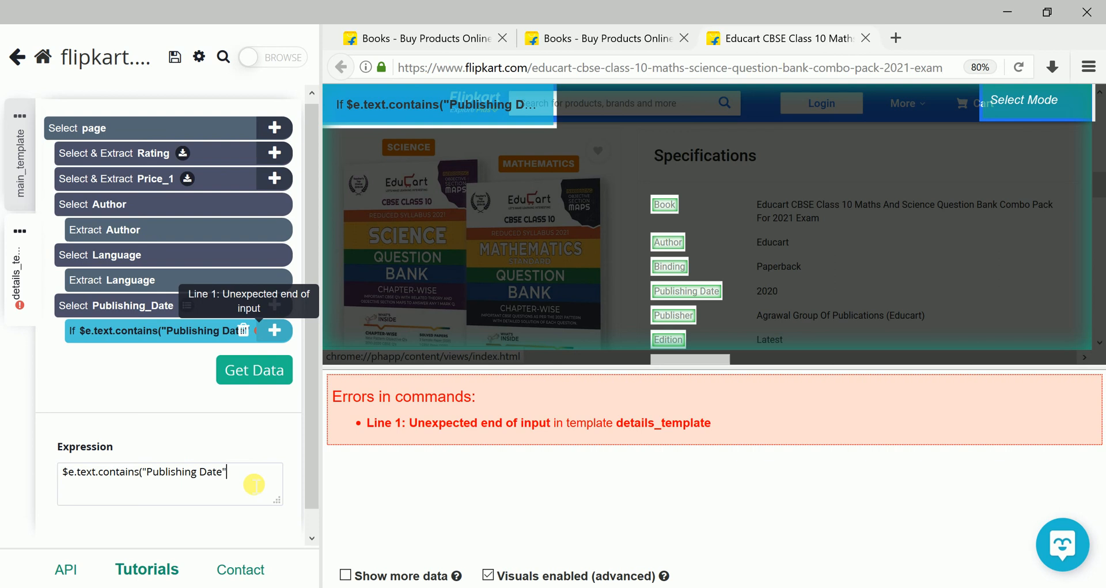
text())
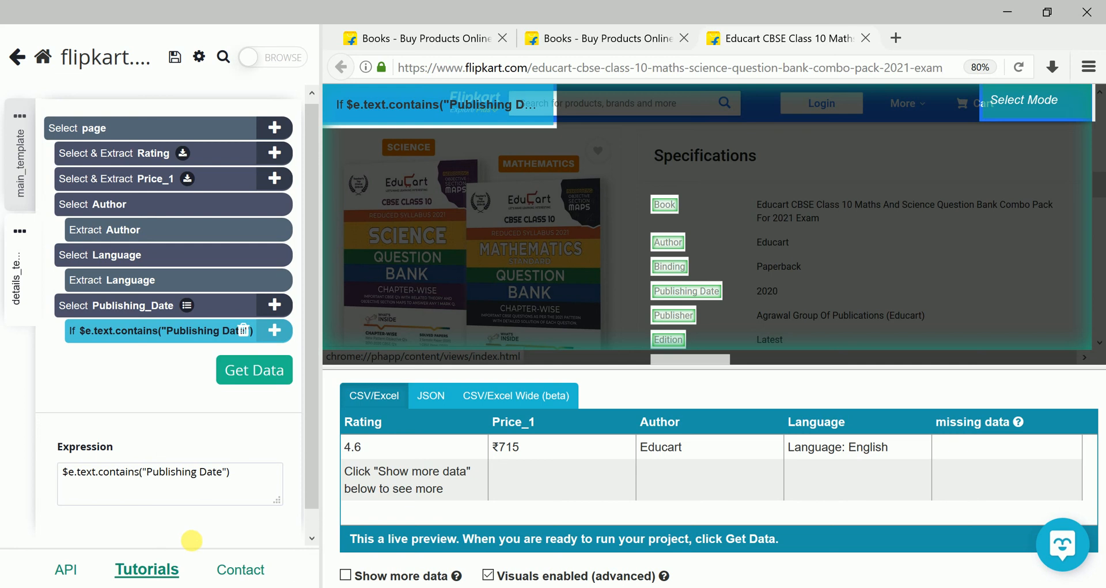
- Add a Relative Select command under the conditional and link the Book and Author labels to their values in the Specifications table
click(275, 331)
mouse_move(379, 318)
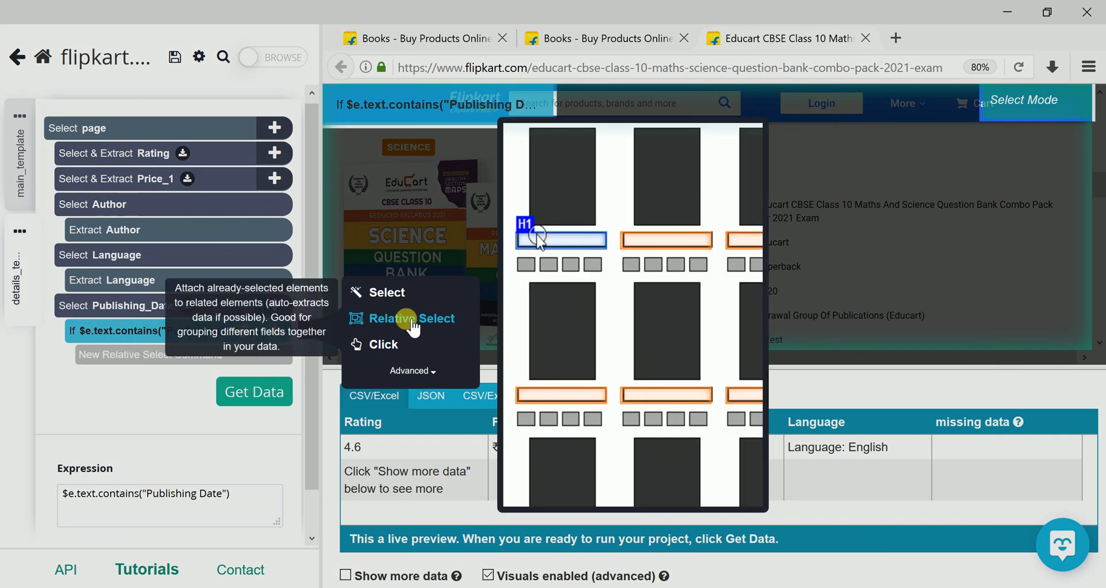
click(406, 318)
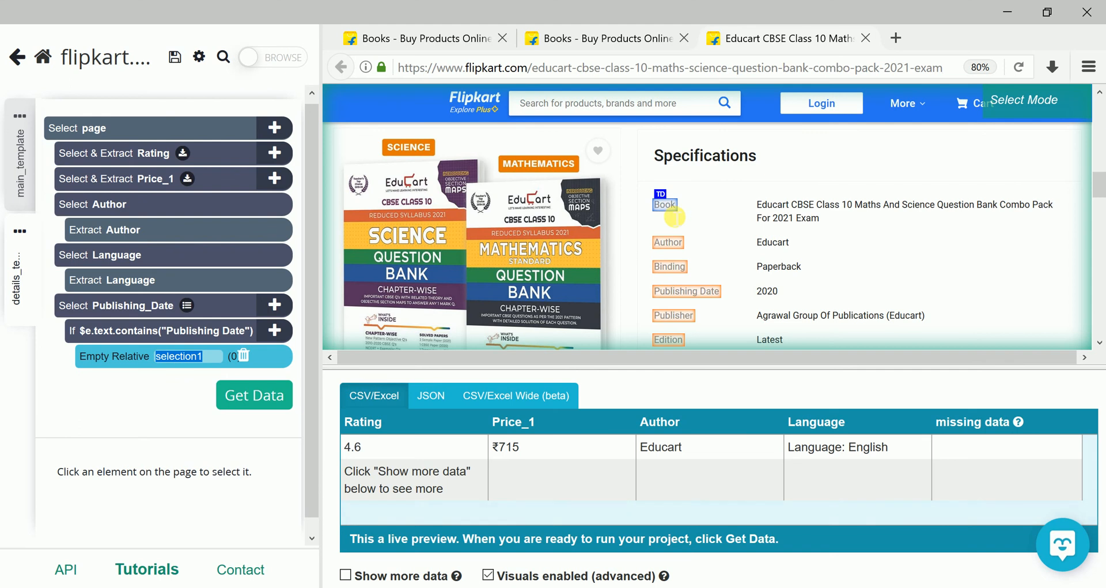
click(678, 212)
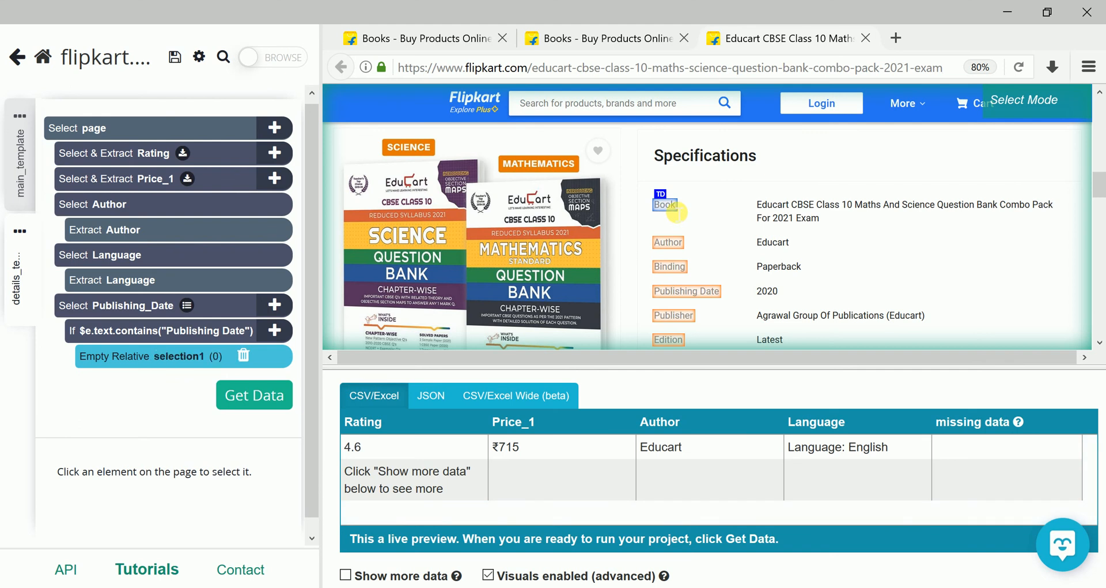
click(817, 211)
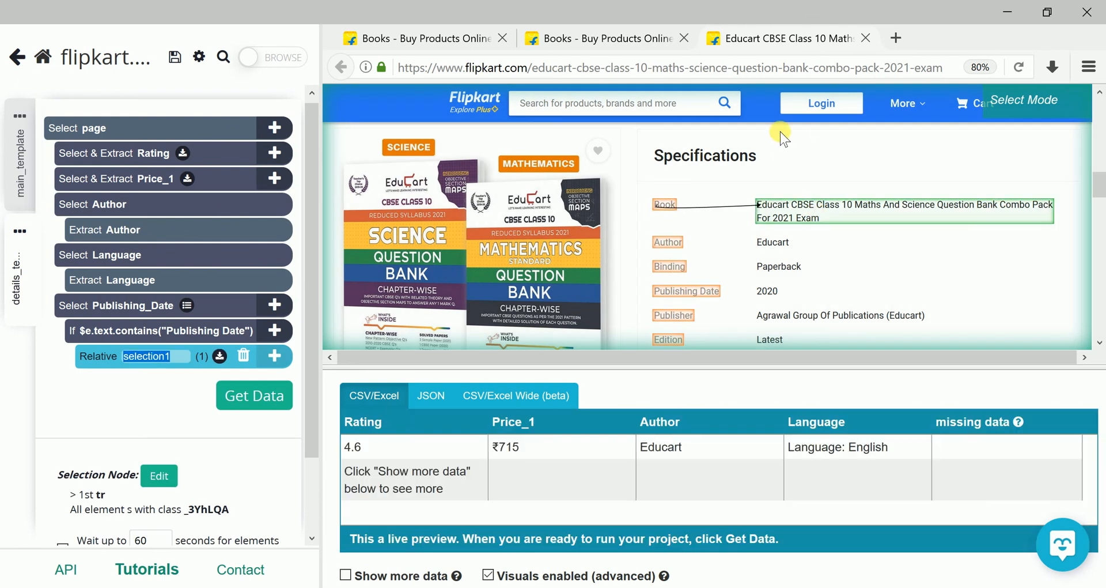
key(Return)
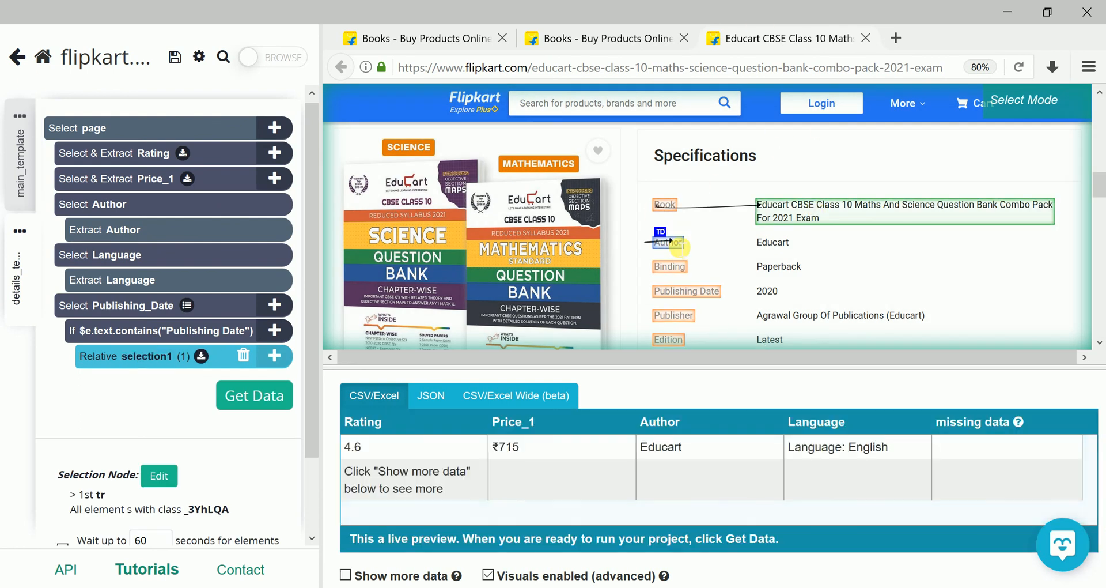
click(779, 244)
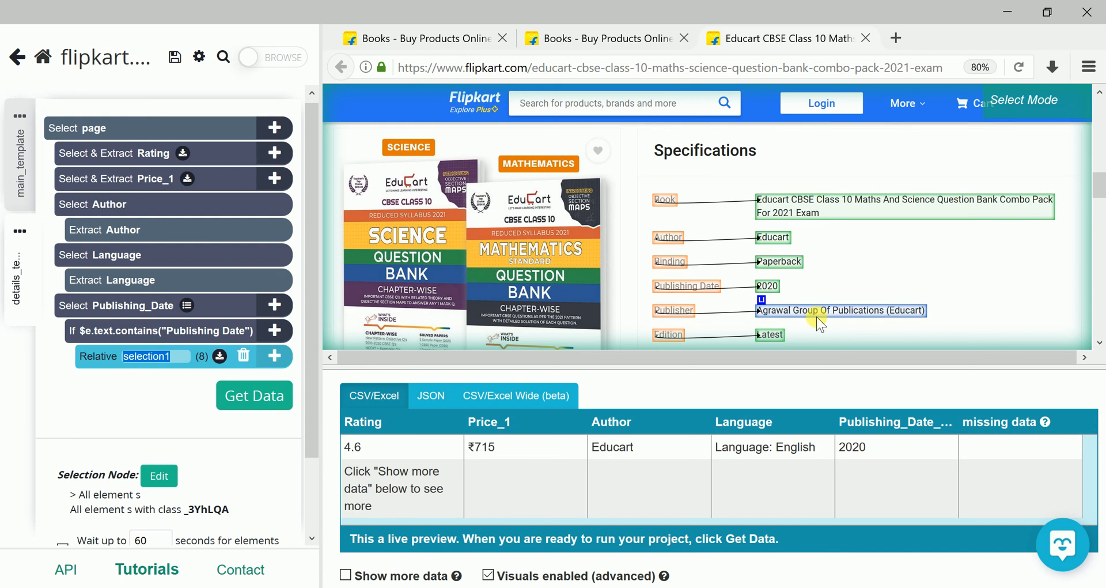
scroll(820, 326, down, 2)
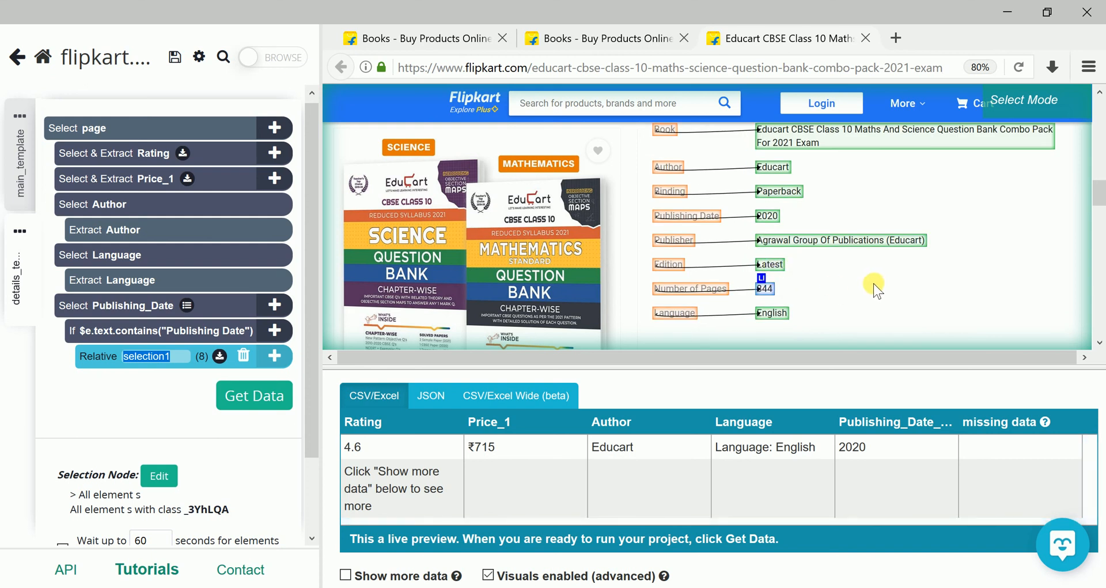
scroll(775, 284, up, 2)
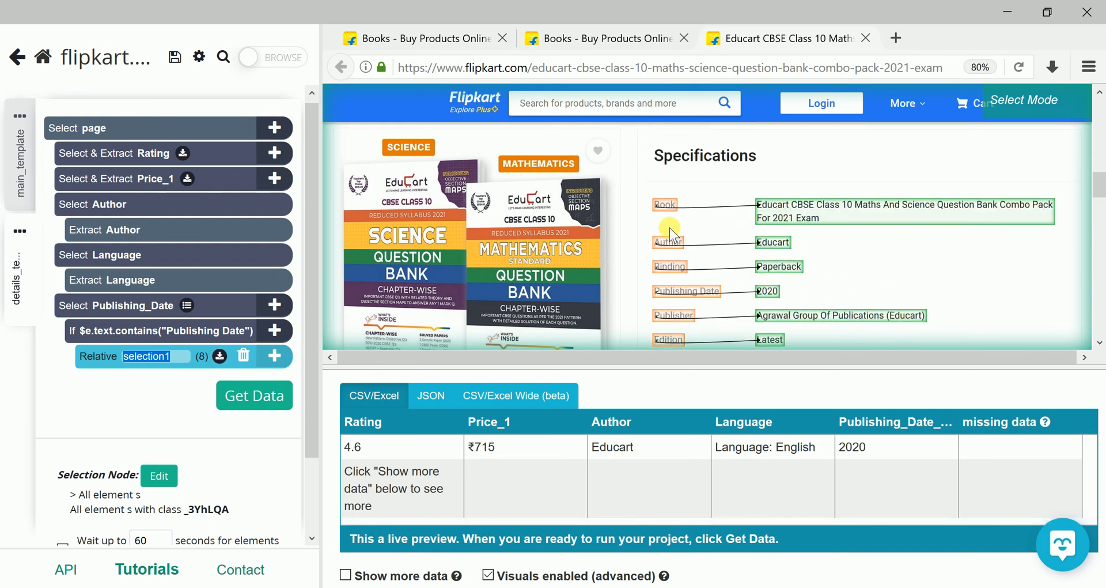
scroll(794, 276, down, 2)
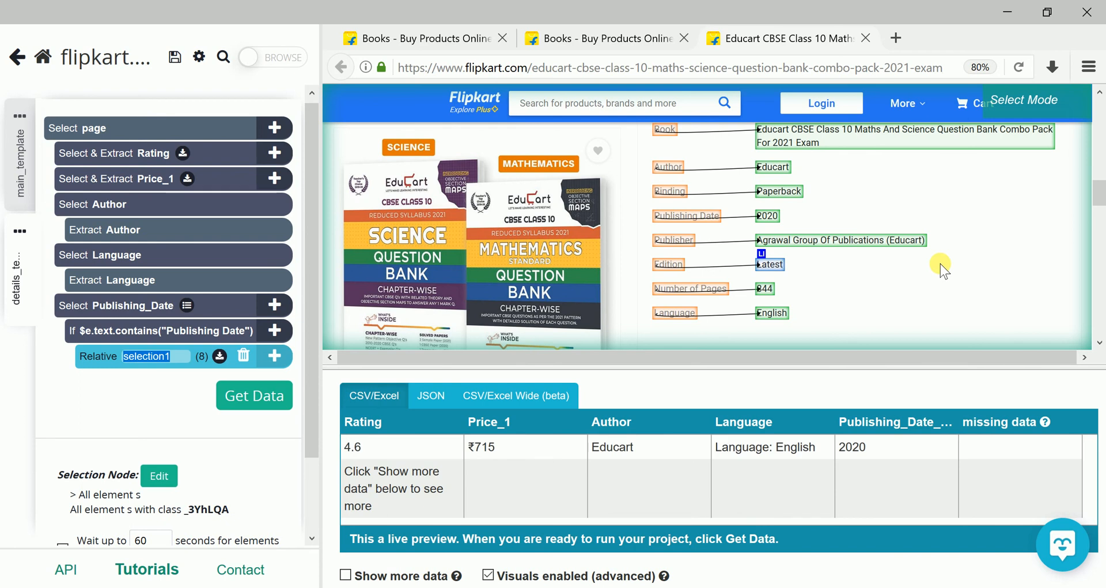
scroll(943, 269, down, 5)
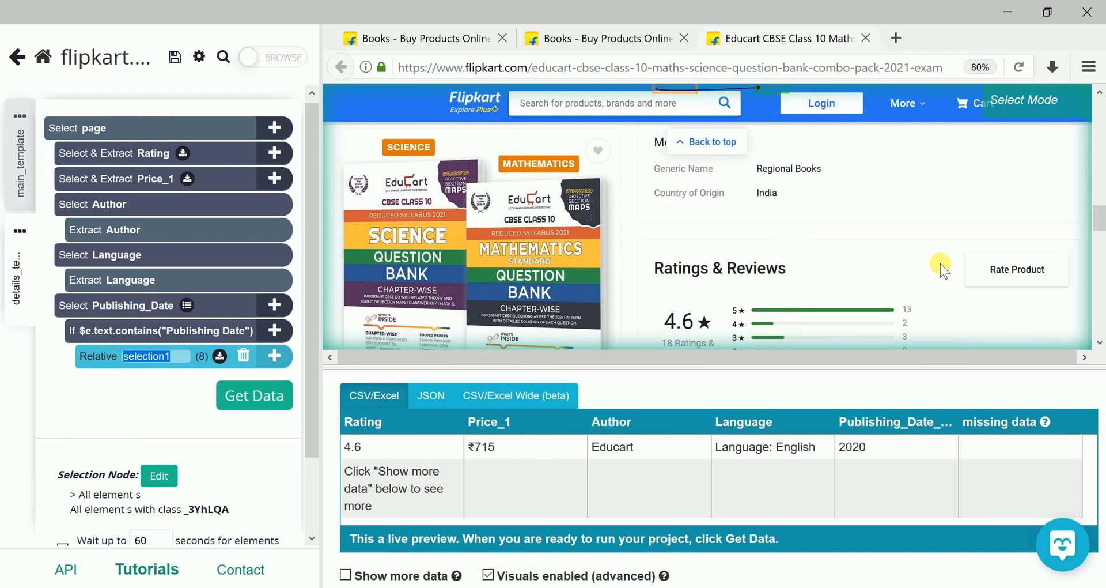
- Look through the book's product page, from the ratings and similar products back up to the title and price
scroll(943, 269, down, 5)
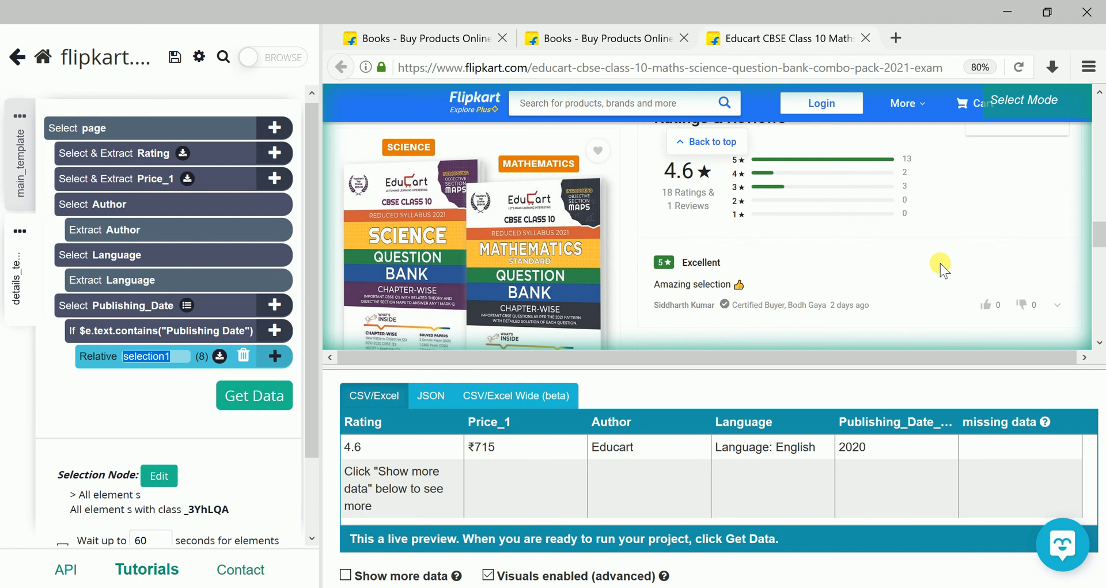
scroll(943, 270, down, 5)
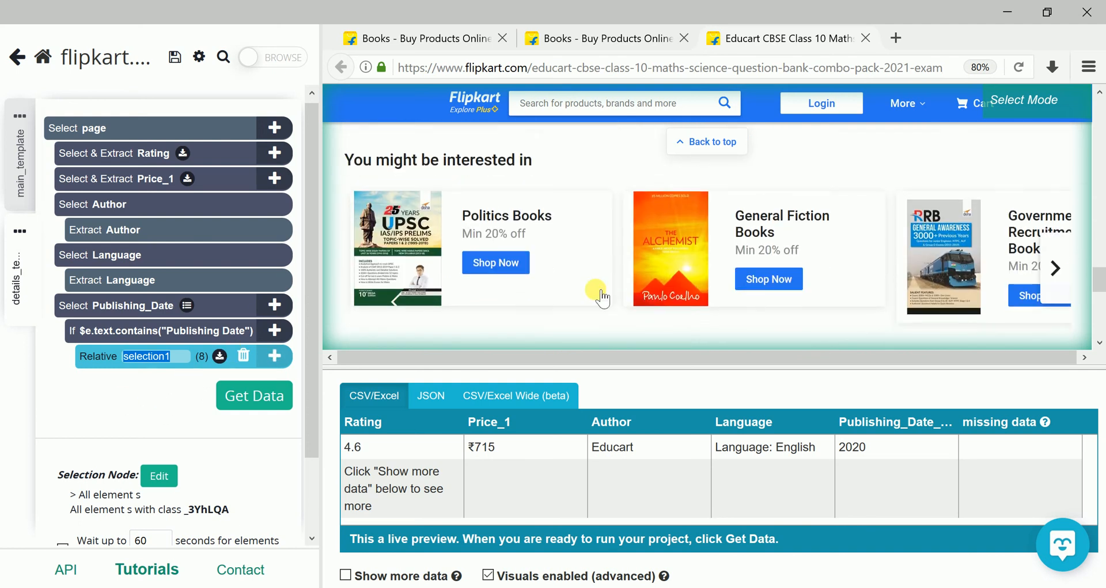
scroll(617, 265, down, 4)
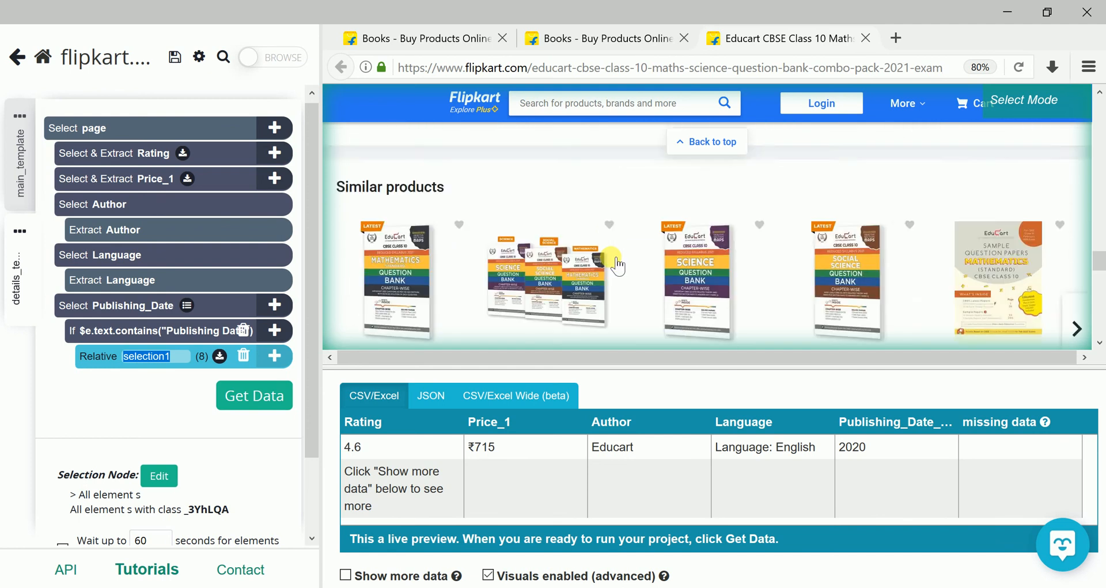
scroll(612, 260, down, 2)
scroll(614, 255, up, 6)
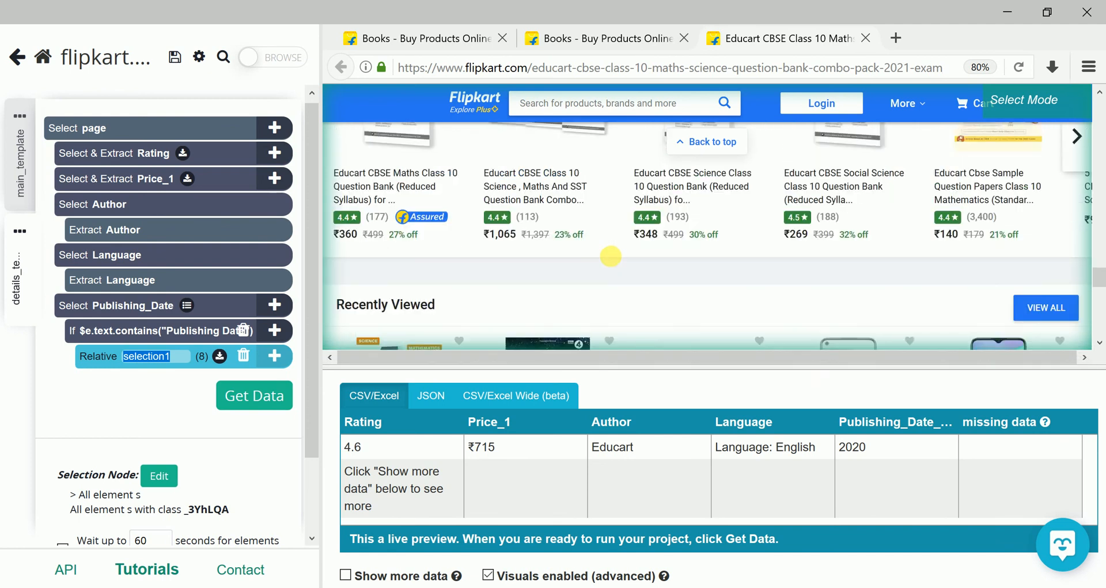
scroll(615, 253, up, 5)
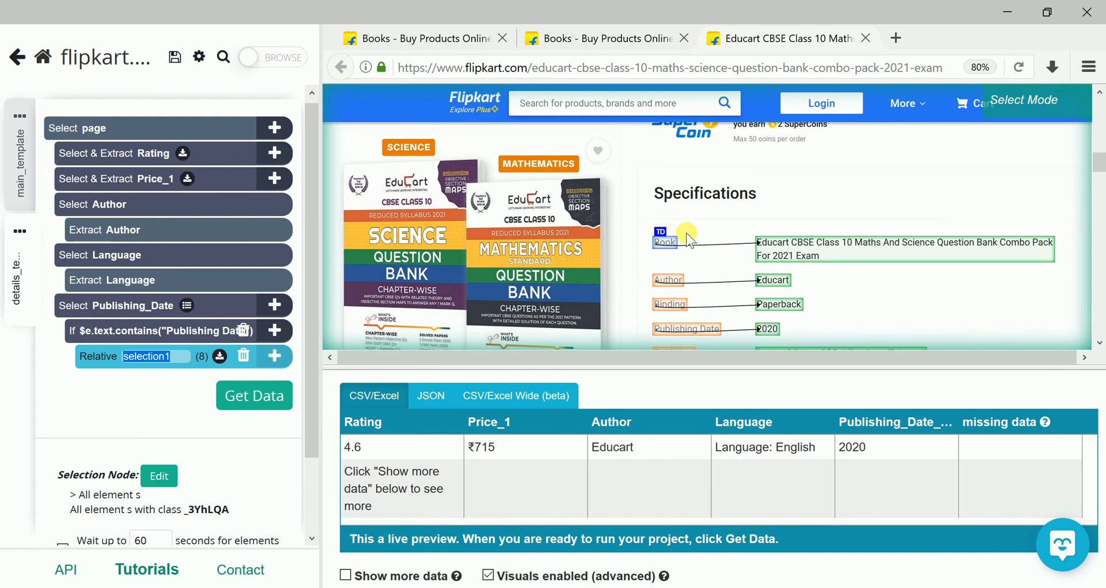
scroll(704, 250, up, 6)
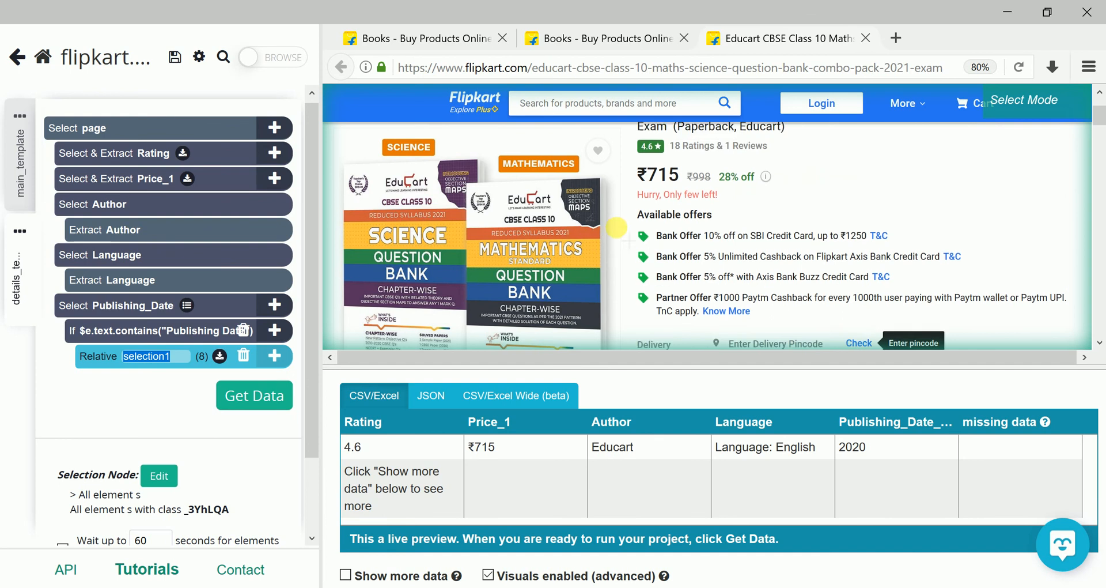
scroll(617, 228, up, 2)
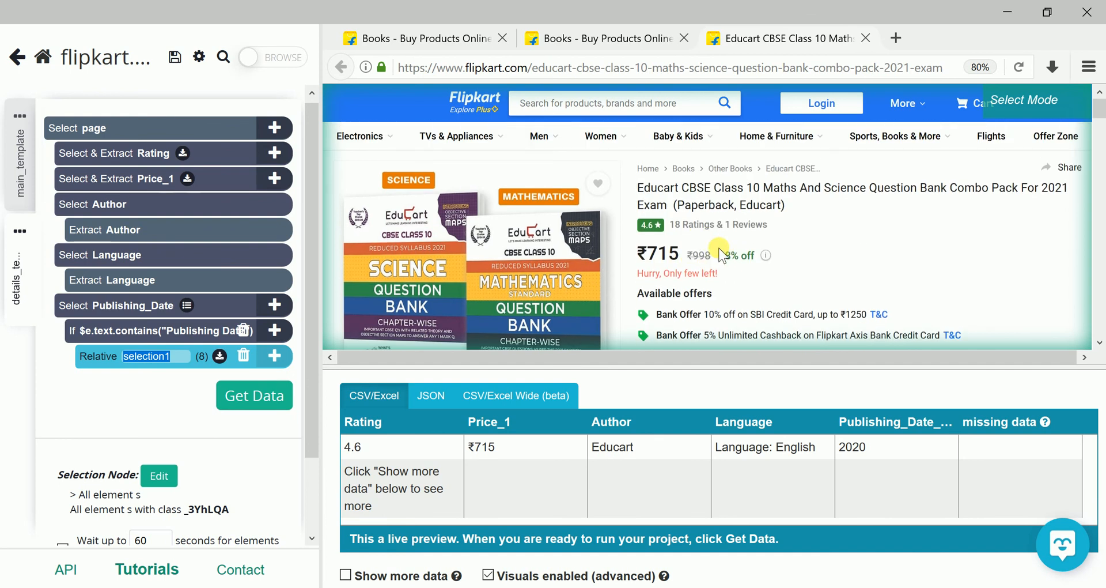
scroll(747, 322, down, 1)
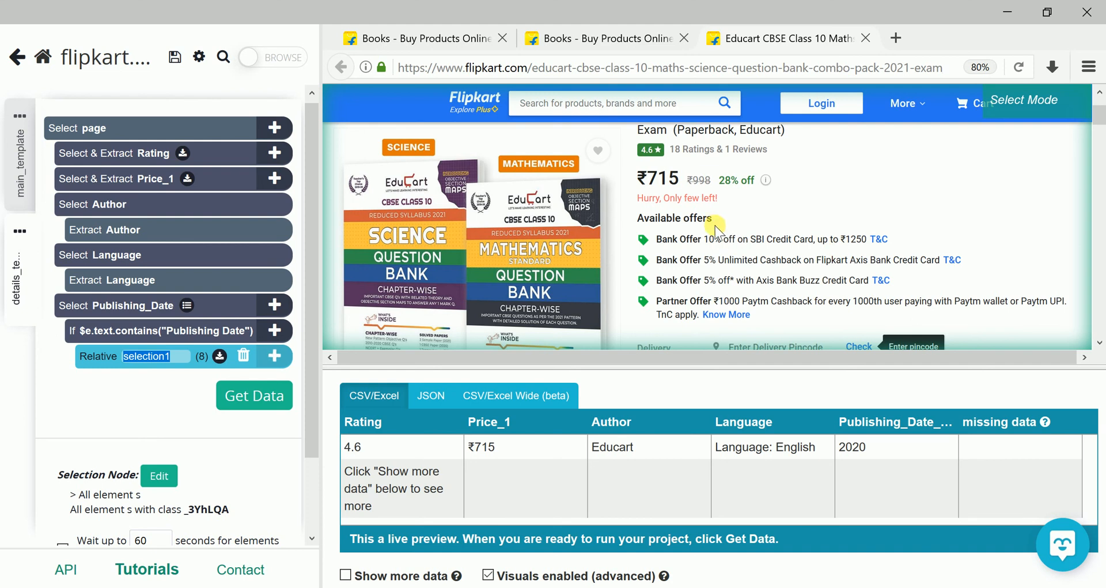
- Dismiss the Relative Select help dialog and review the label-to-value links in the book's Specifications table
key(Return)
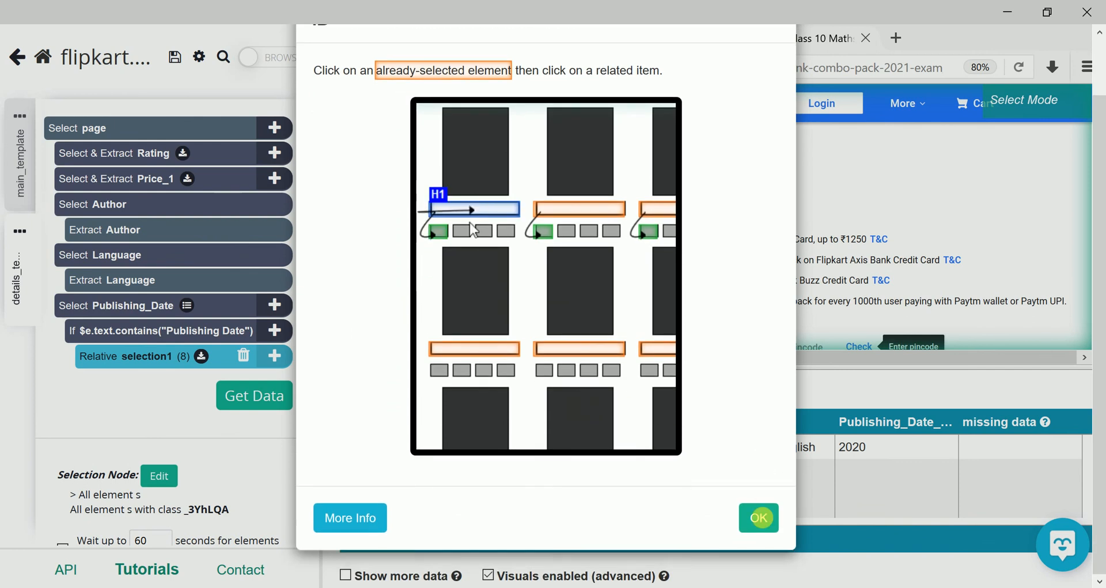
click(758, 517)
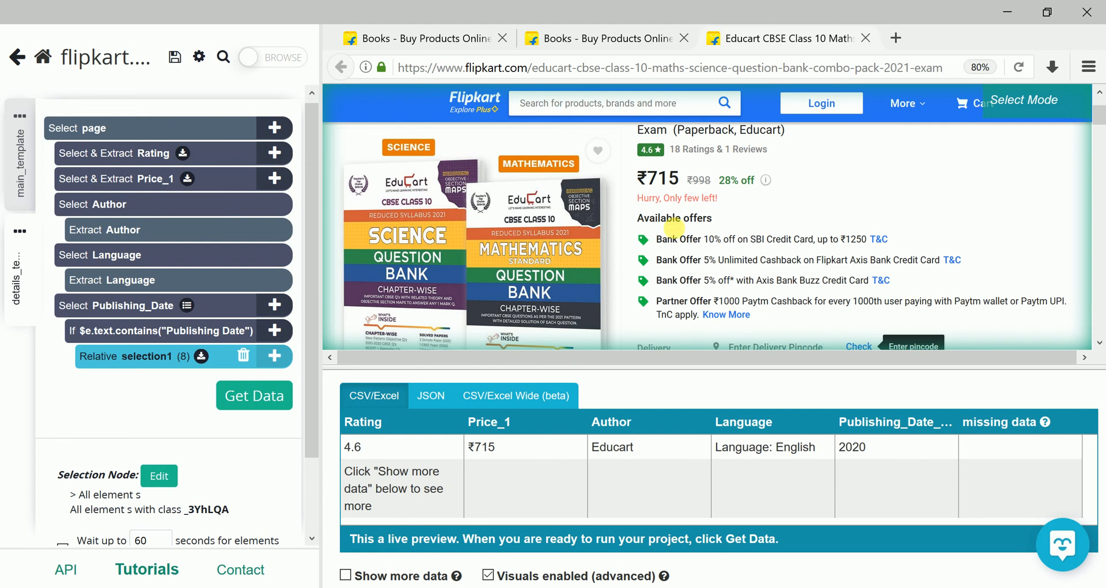
scroll(685, 243, up, 2)
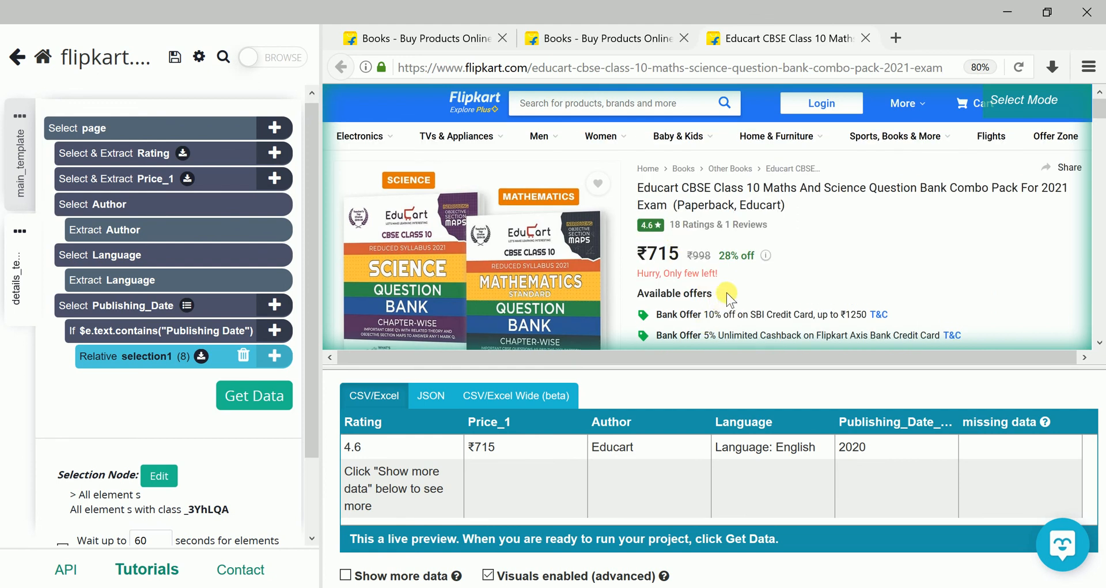
scroll(758, 257, down, 3)
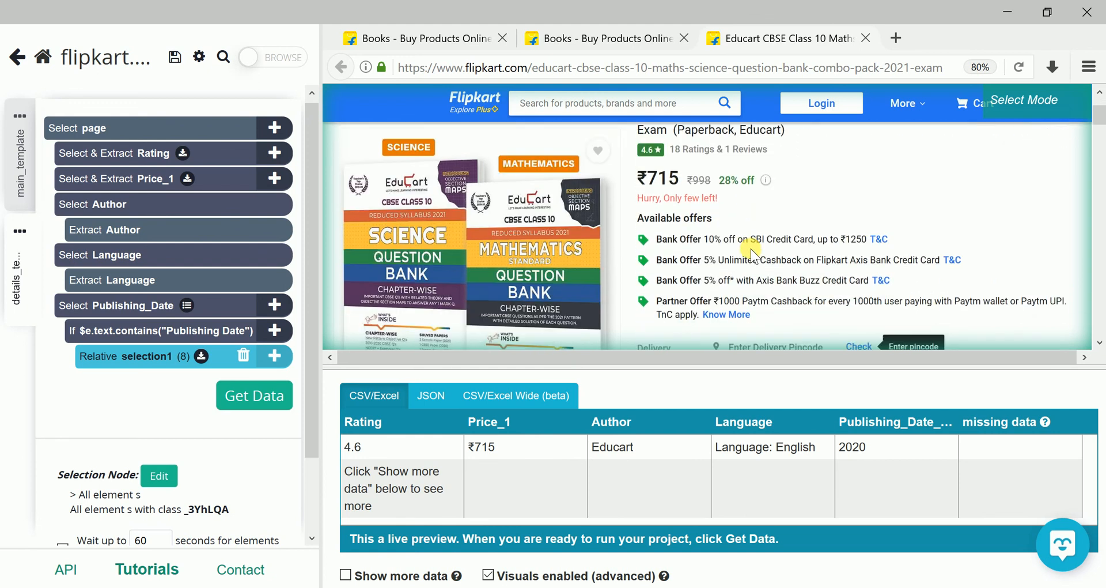
scroll(755, 257, down, 2)
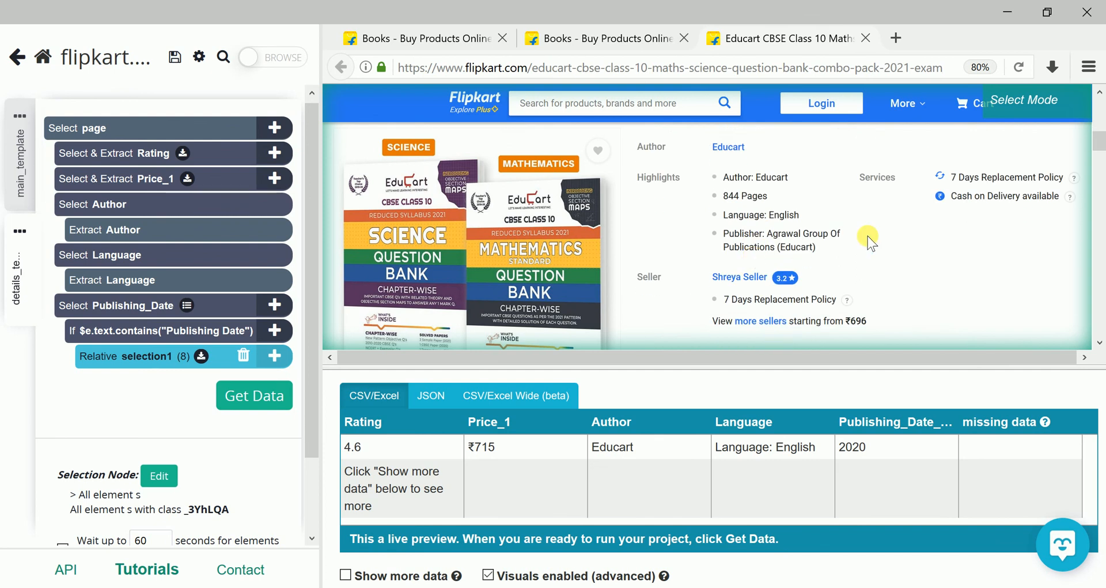
scroll(867, 239, down, 3)
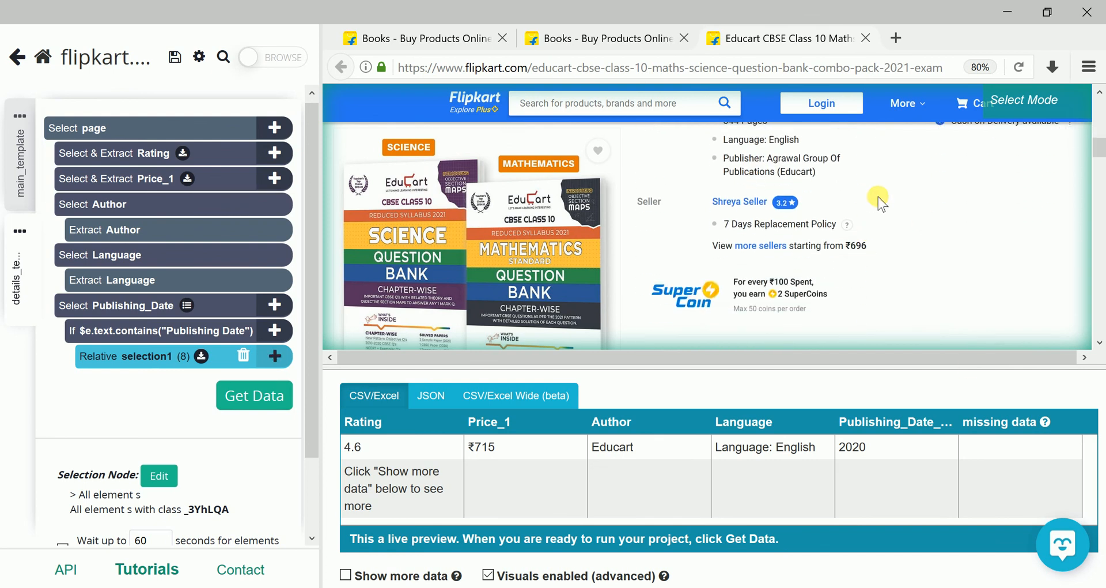
scroll(863, 259, down, 5)
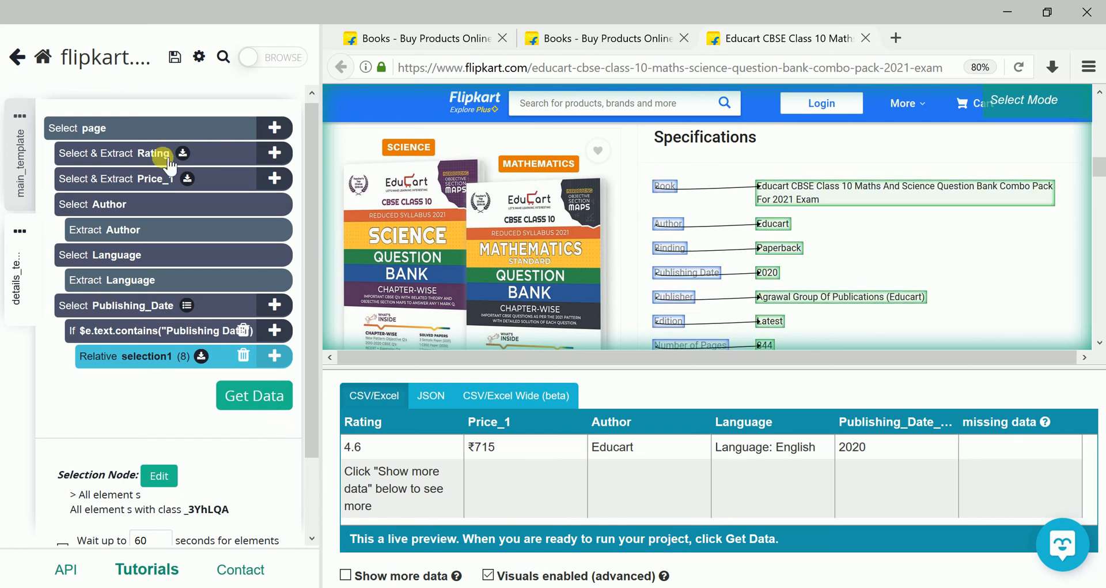
- Start a full run of the flipkart.com project to collect the data
click(260, 404)
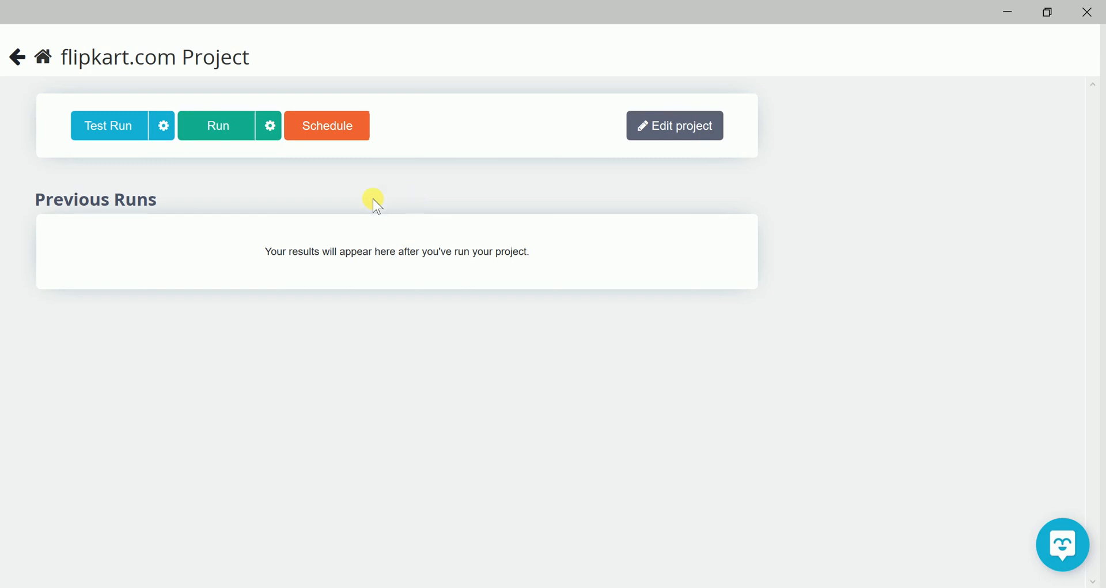
click(222, 130)
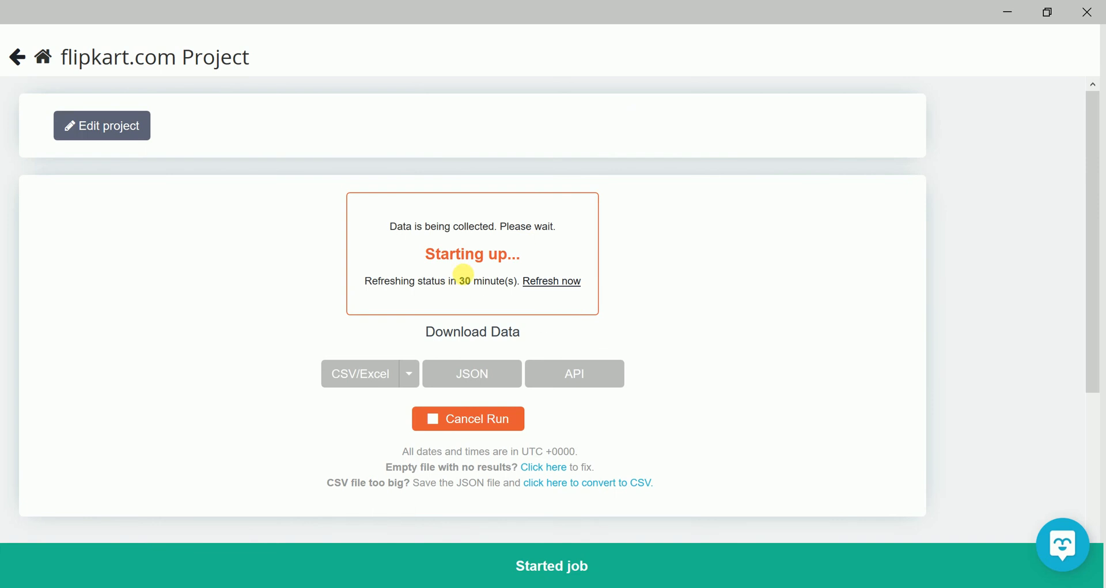
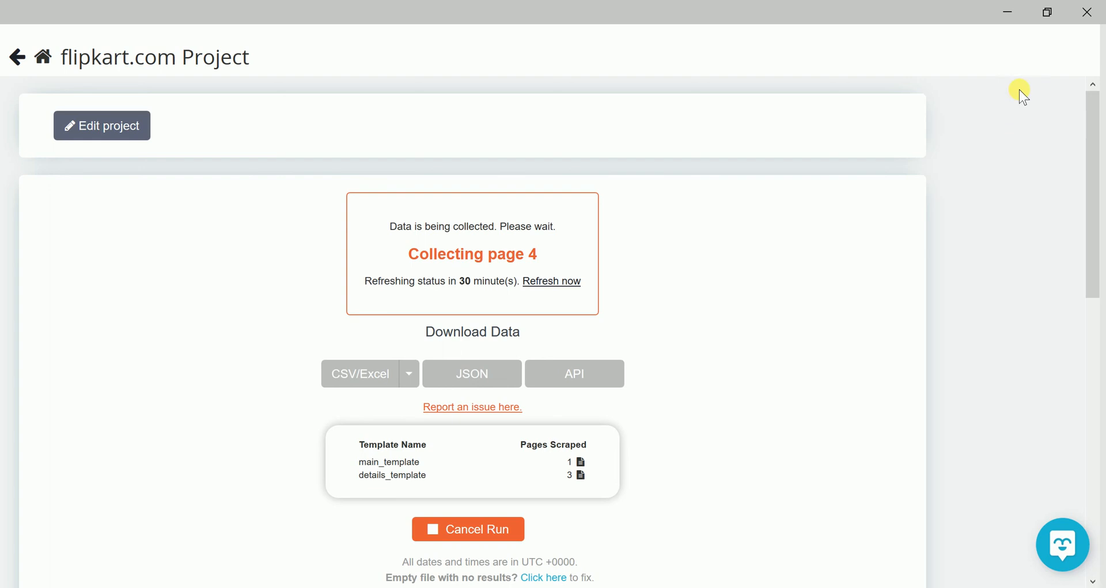
- Switch to the desktop and open the run_results file in Excel
click(1009, 12)
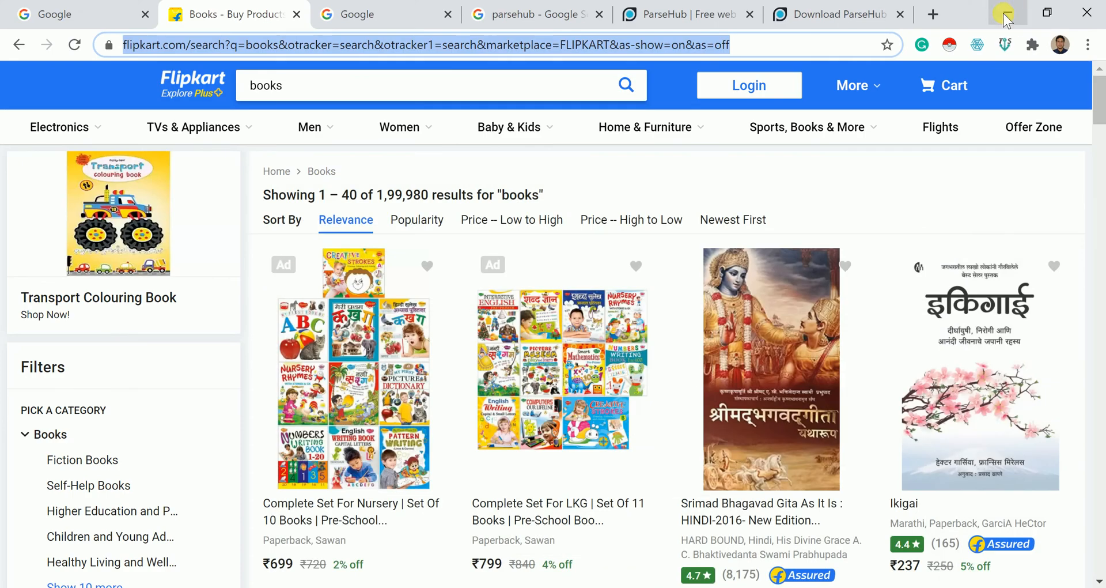
click(1005, 11)
click(44, 321)
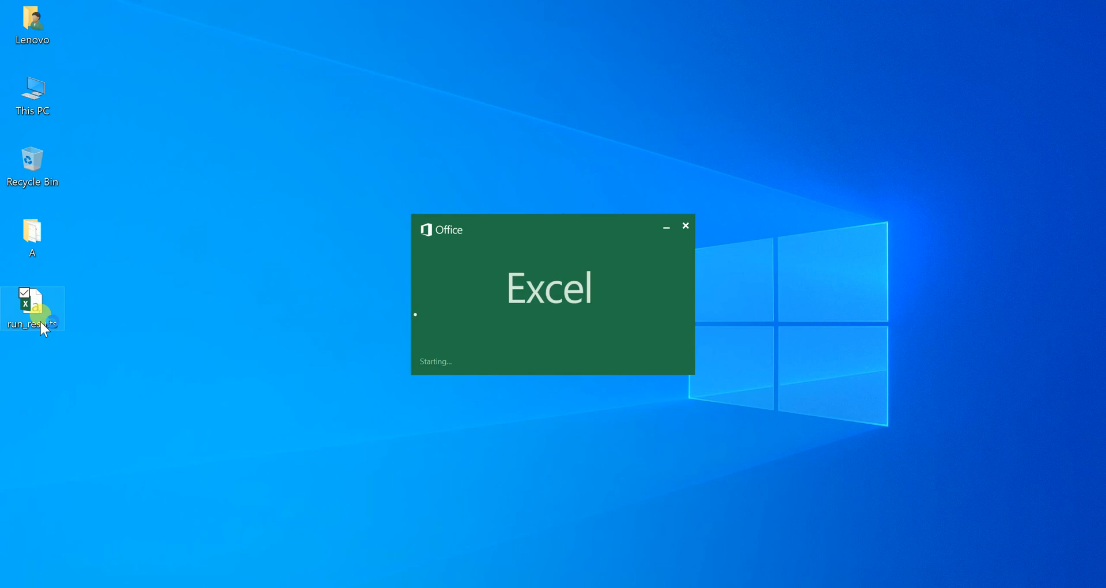
click(99, 319)
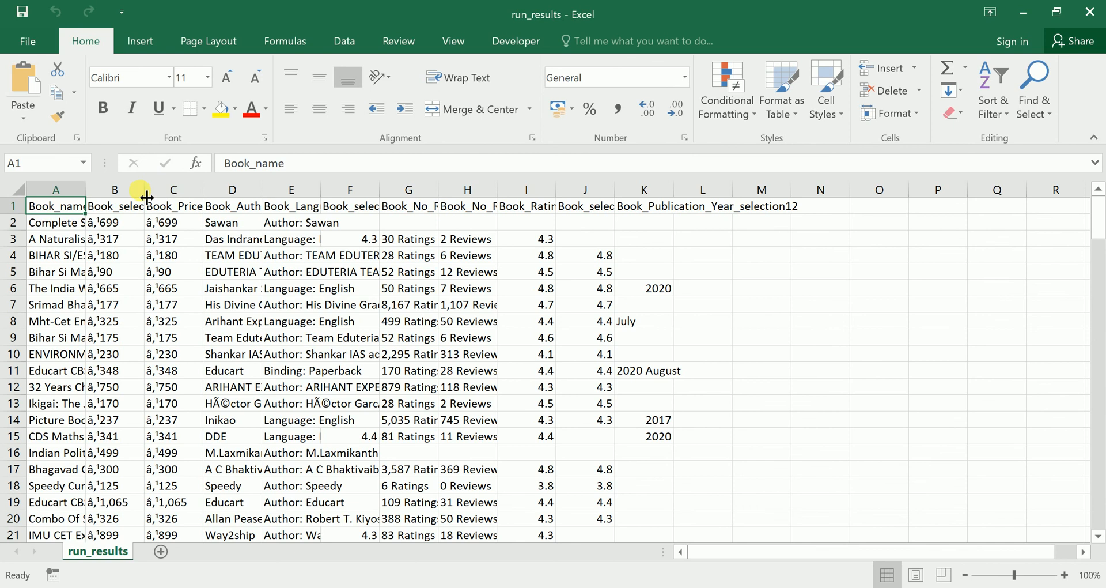
- Resize the Book_name column to suit its titles and review the scraped book names
double_click(85, 190)
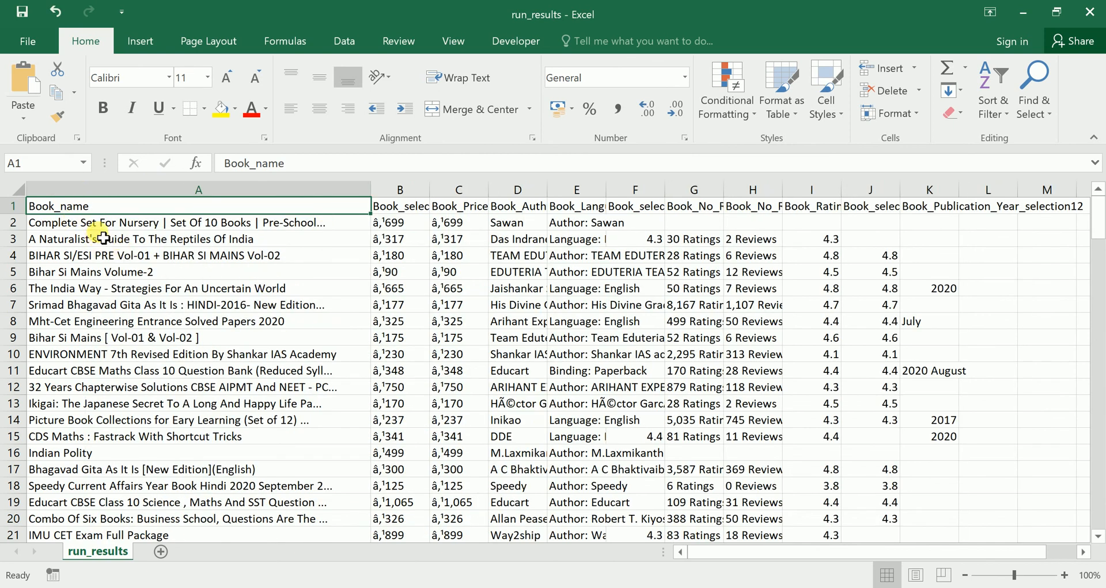
drag(109, 230, 113, 490)
scroll(115, 493, down, 3)
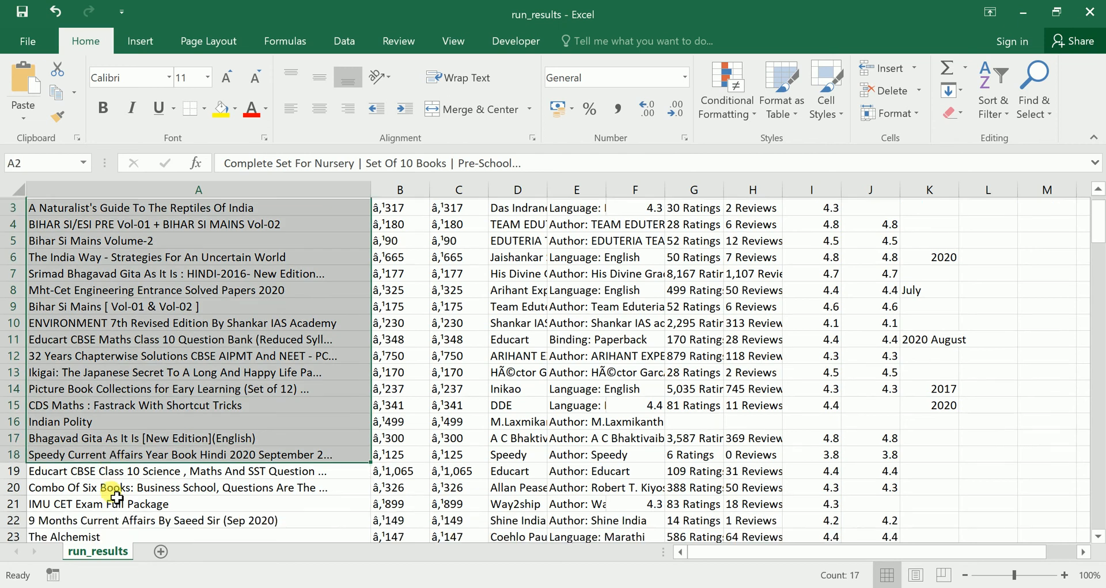
scroll(115, 493, down, 3)
scroll(117, 493, up, 6)
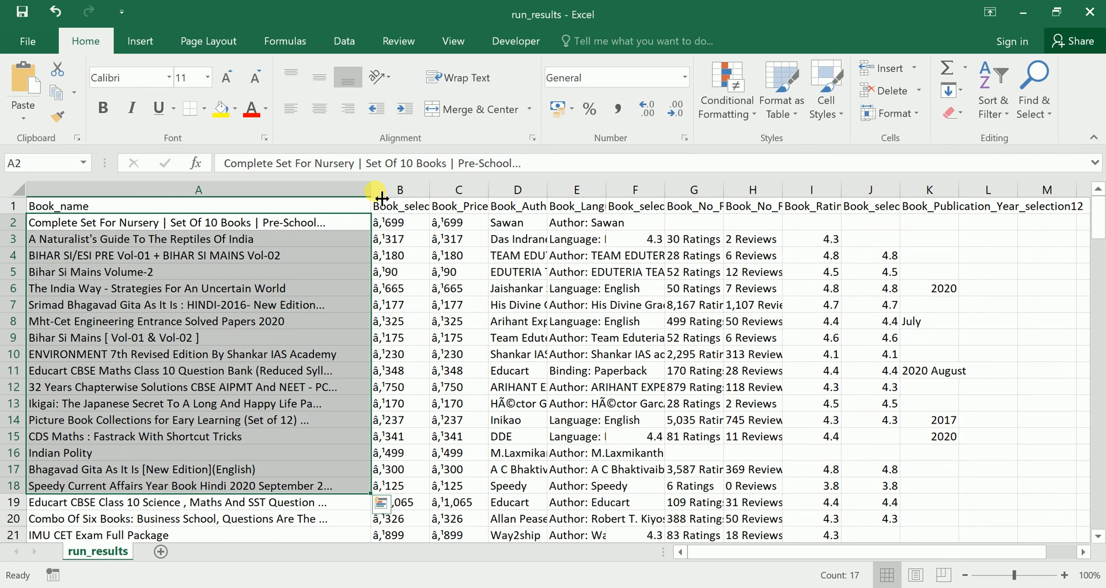
mouse_move(377, 200)
mouse_down()
mouse_move(330, 200)
mouse_move(364, 212)
mouse_up()
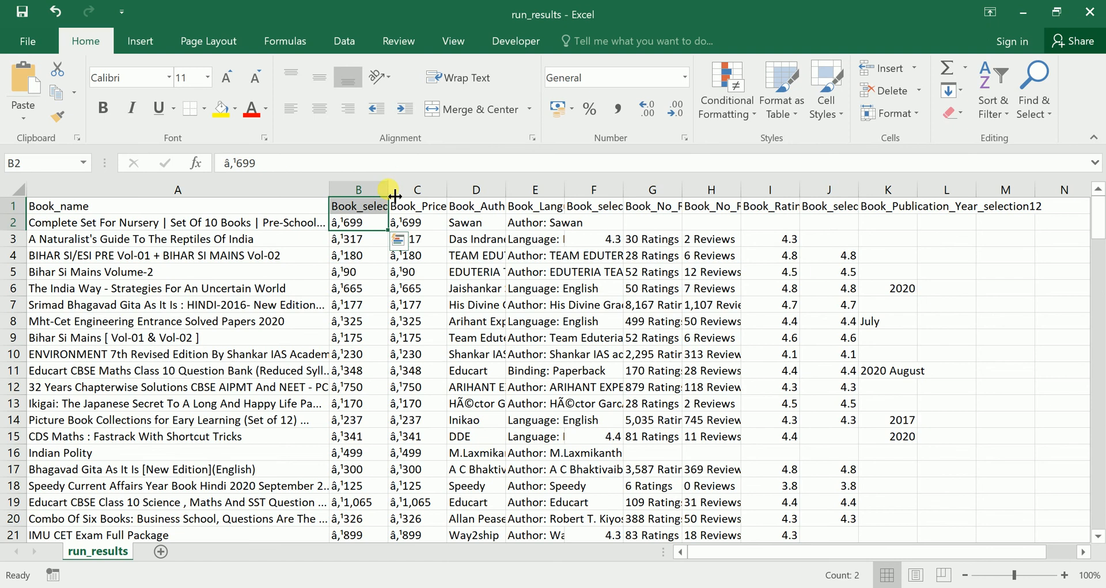
- Delete the duplicate price column Book_selection1 and slightly widen the Book_Price column
double_click(395, 196)
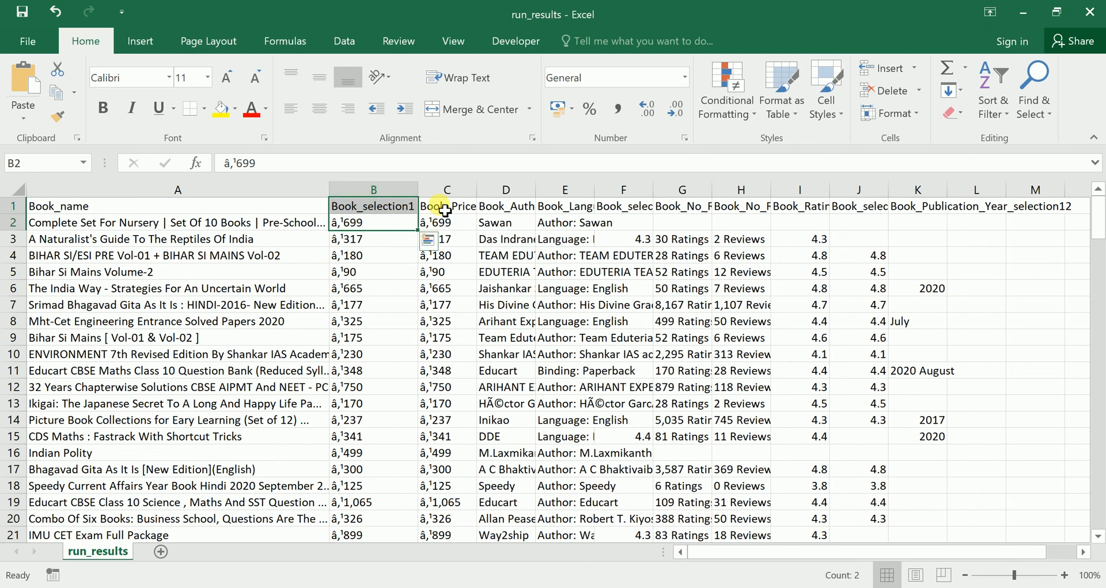
right_click(367, 190)
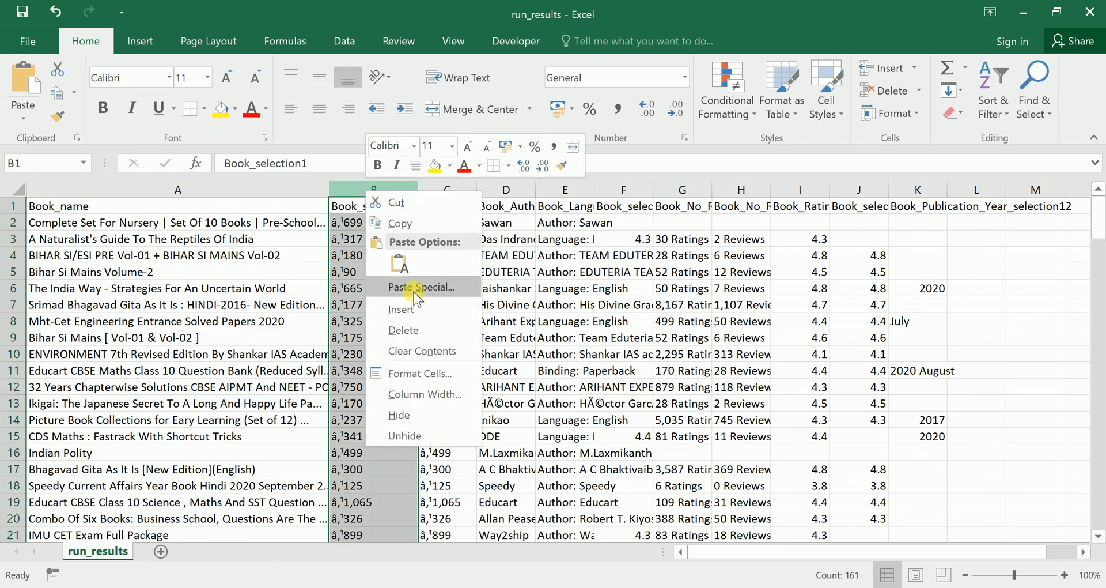
click(424, 330)
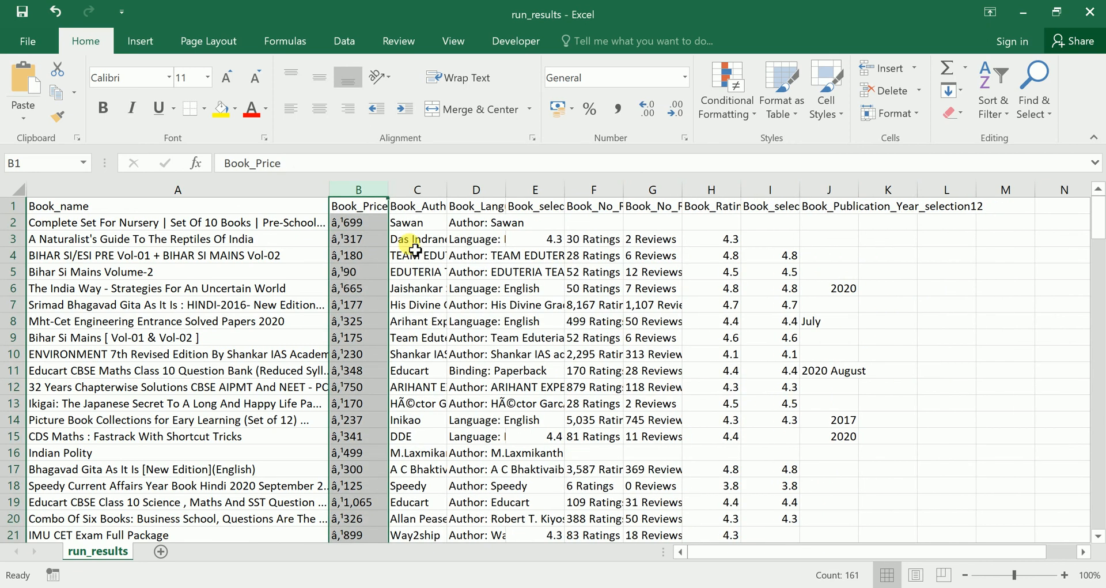
drag(388, 193, 395, 199)
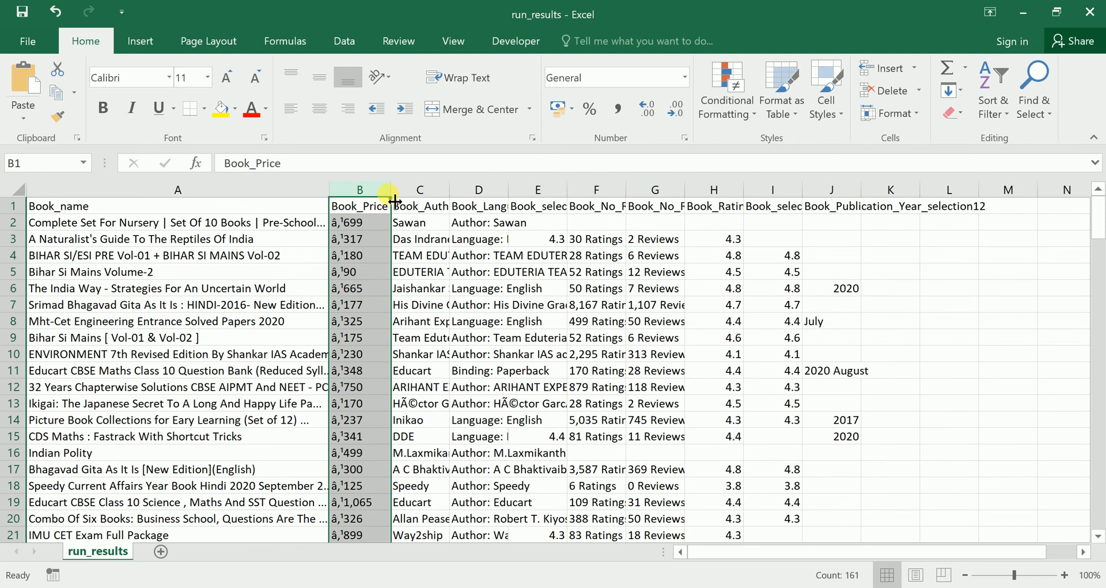
double_click(350, 223)
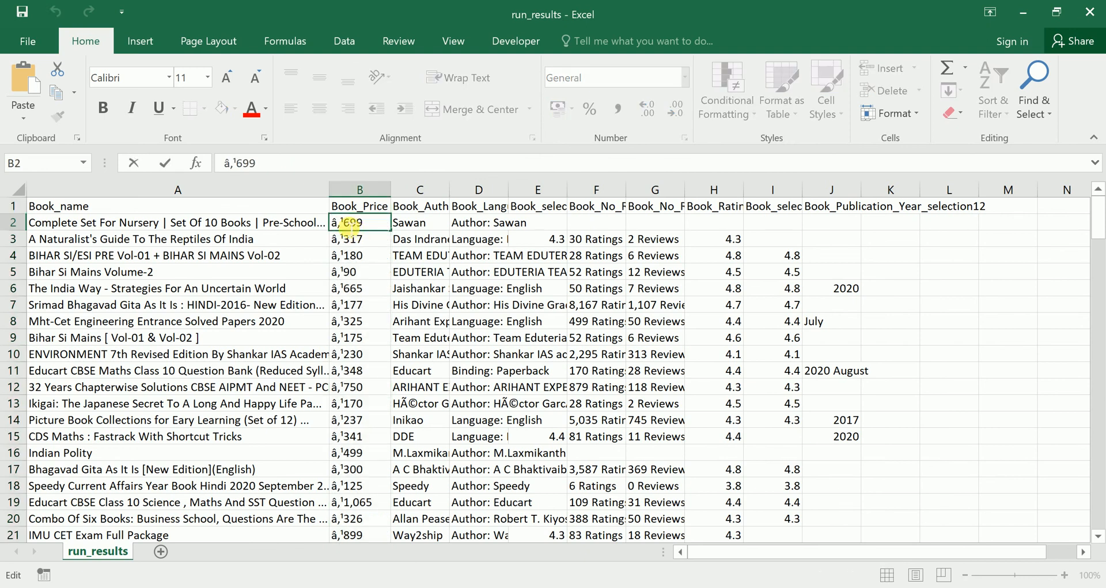
drag(343, 225, 323, 226)
click(353, 229)
click(425, 229)
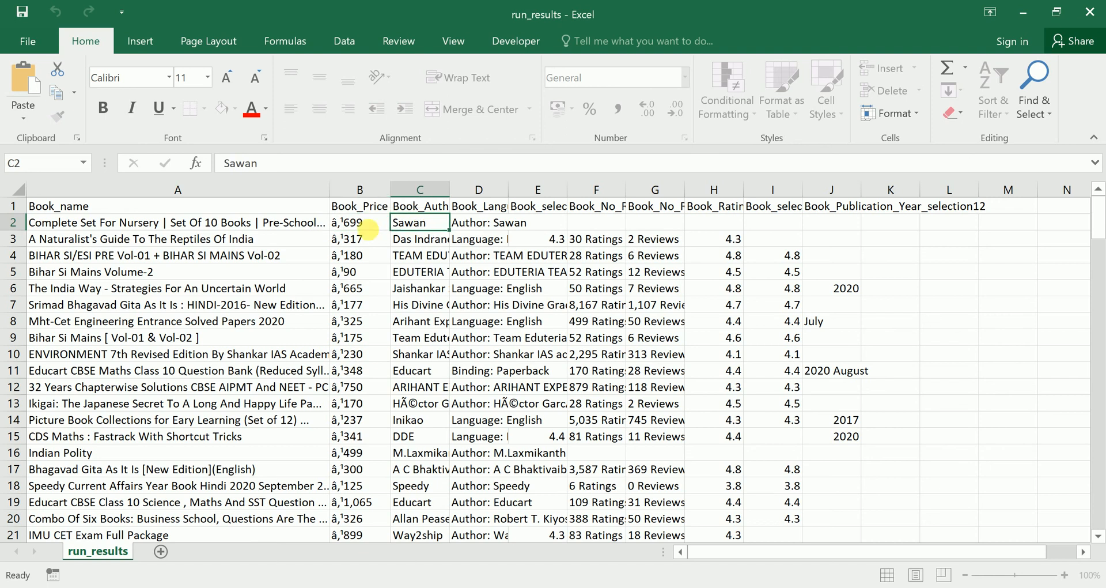
click(356, 231)
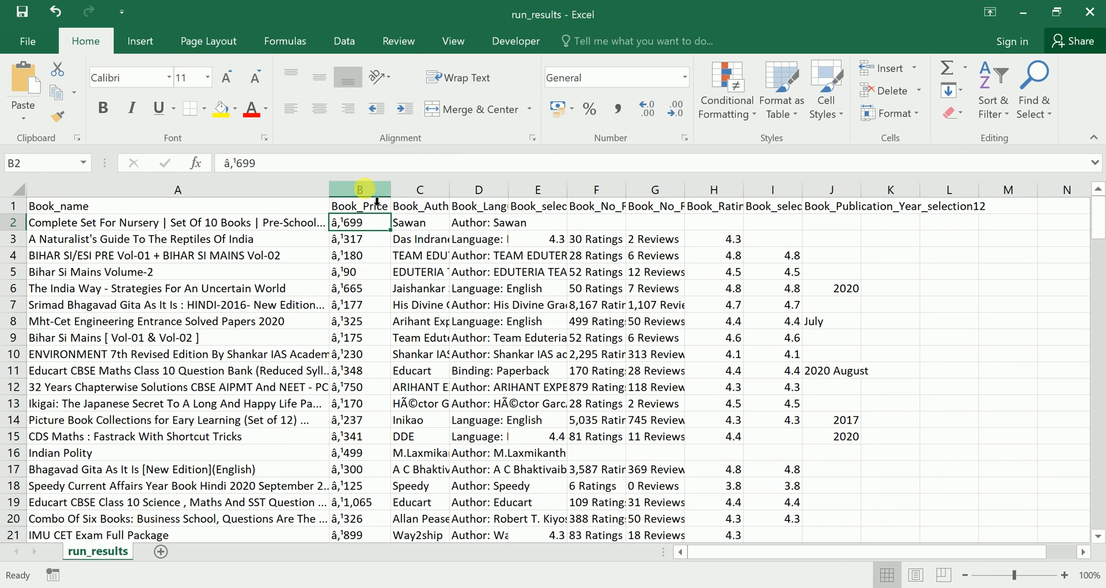
- Copy the garbled currency characters before 699 in cell B2, leaving the price itself out
double_click(353, 225)
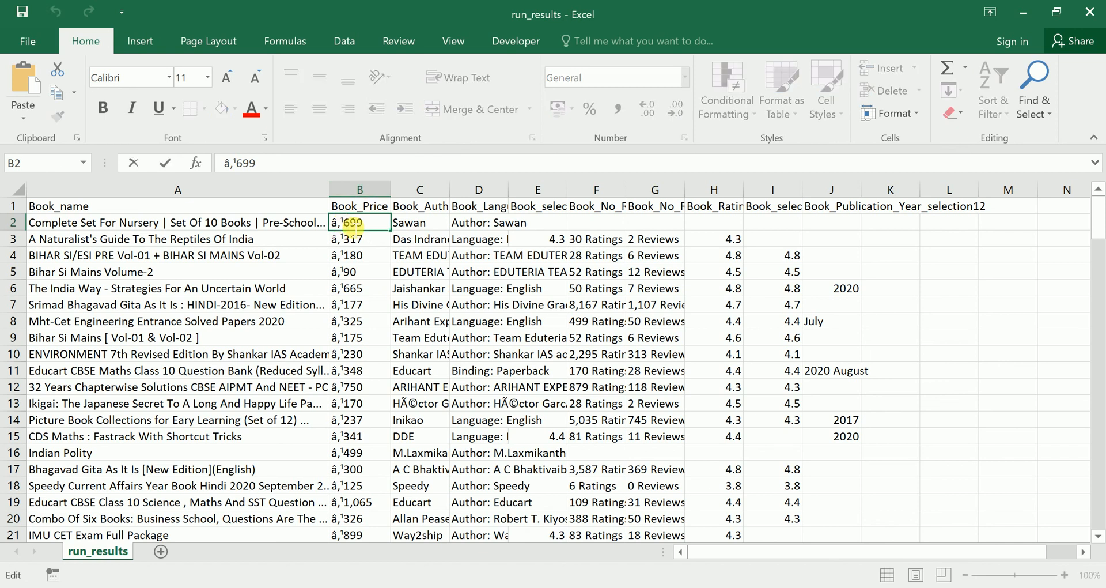
drag(352, 228, 333, 227)
key(ctrl+c)
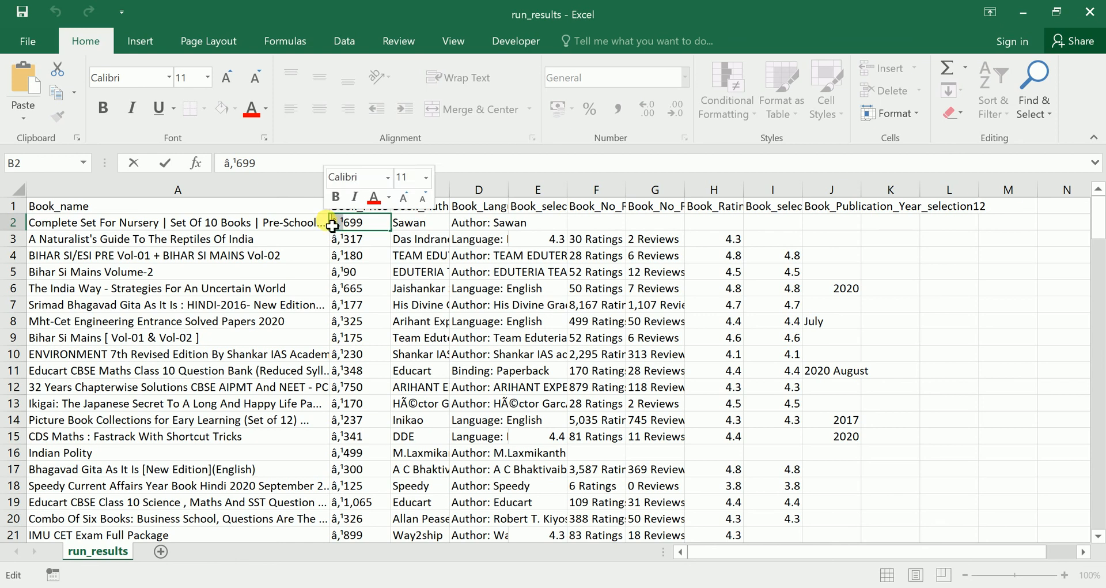
click(1009, 272)
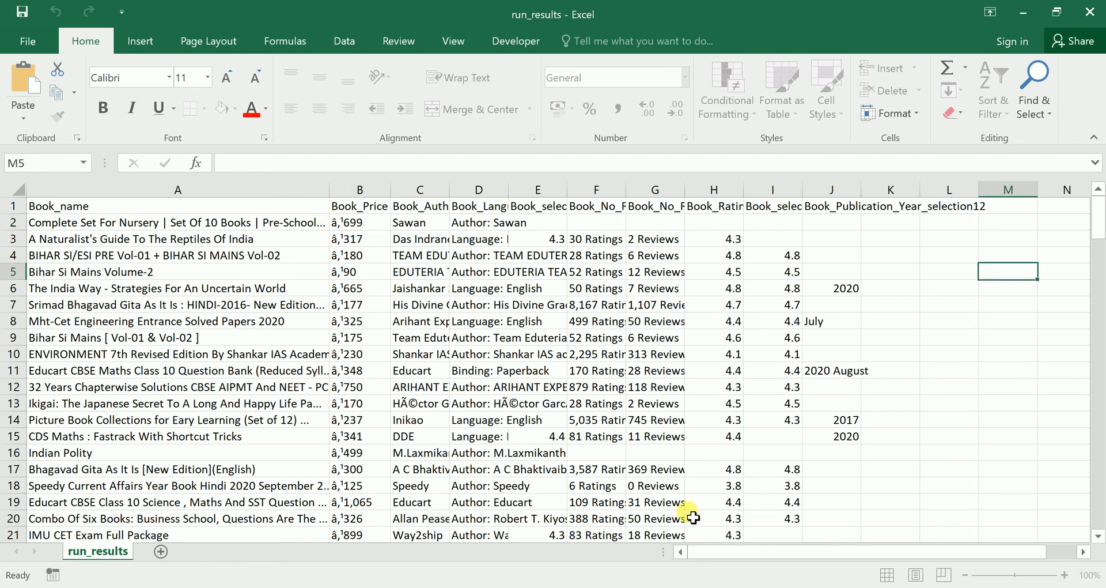
- Switch to Notepad, replace its text with the copied currency characters, copy only the ¹ character, and return to the workbook
key(alt+Tab)
drag(800, 108, 452, 108)
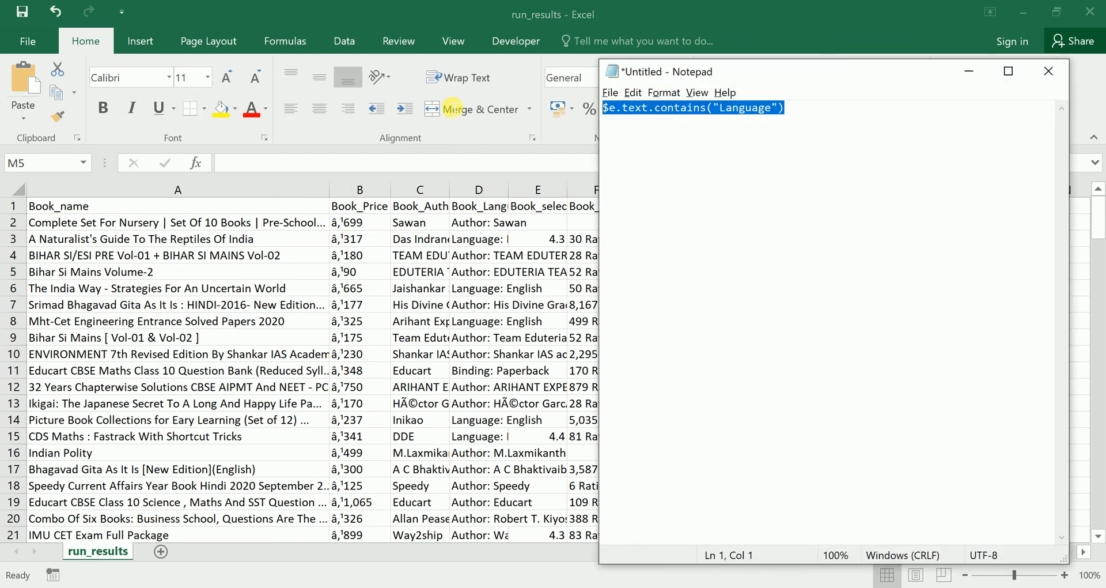
key(ctrl+v)
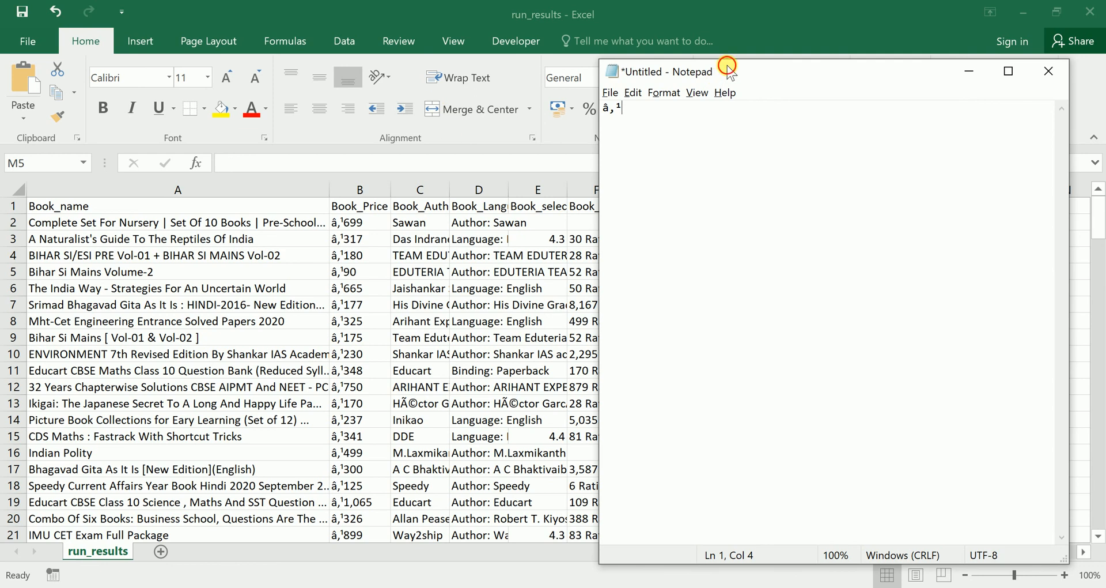
drag(731, 71, 771, 227)
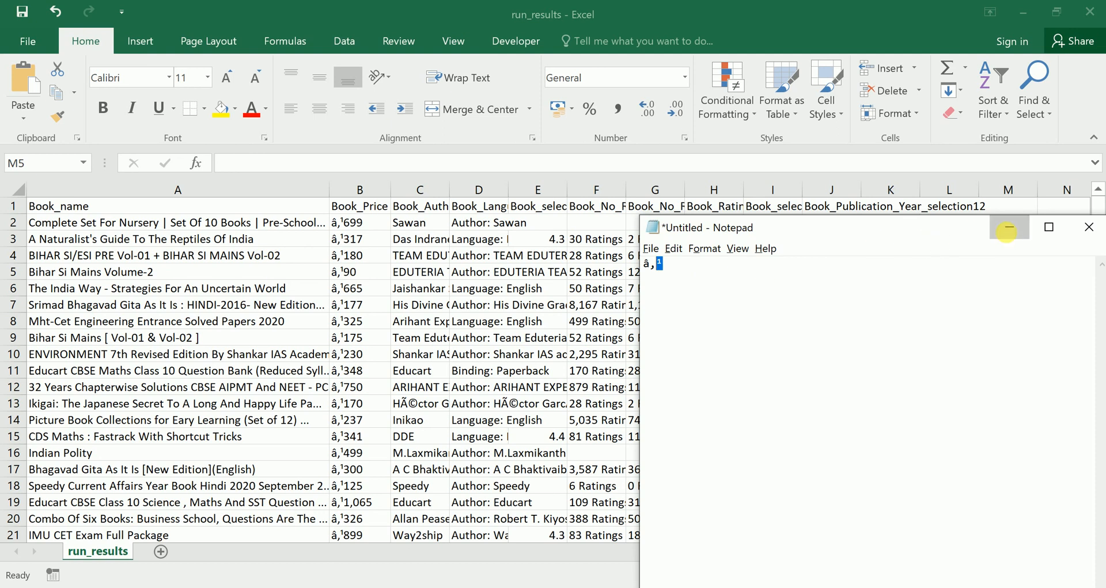
click(1011, 226)
click(359, 190)
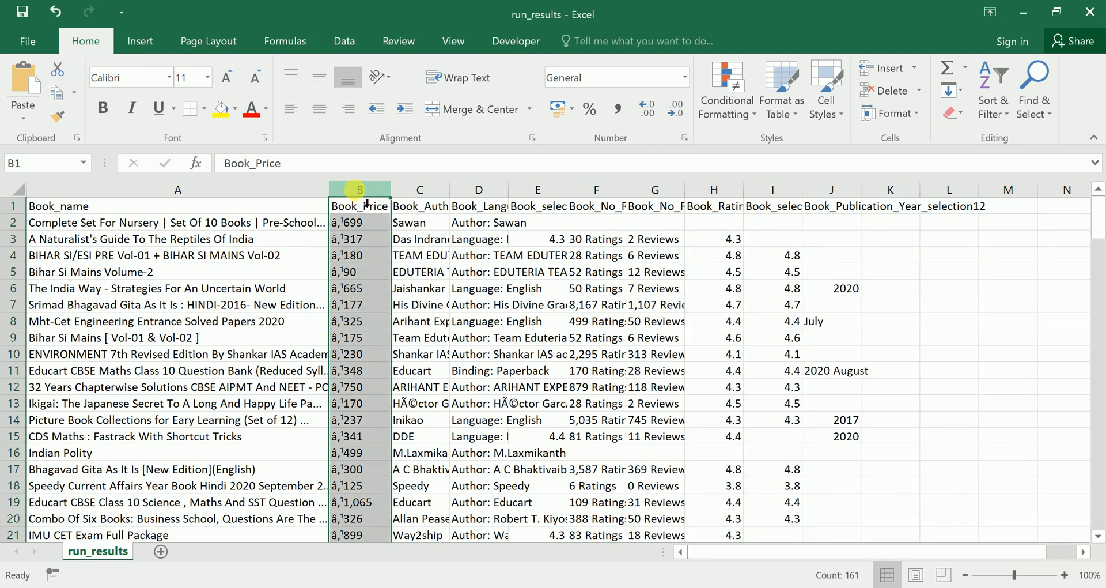
right_click(355, 190)
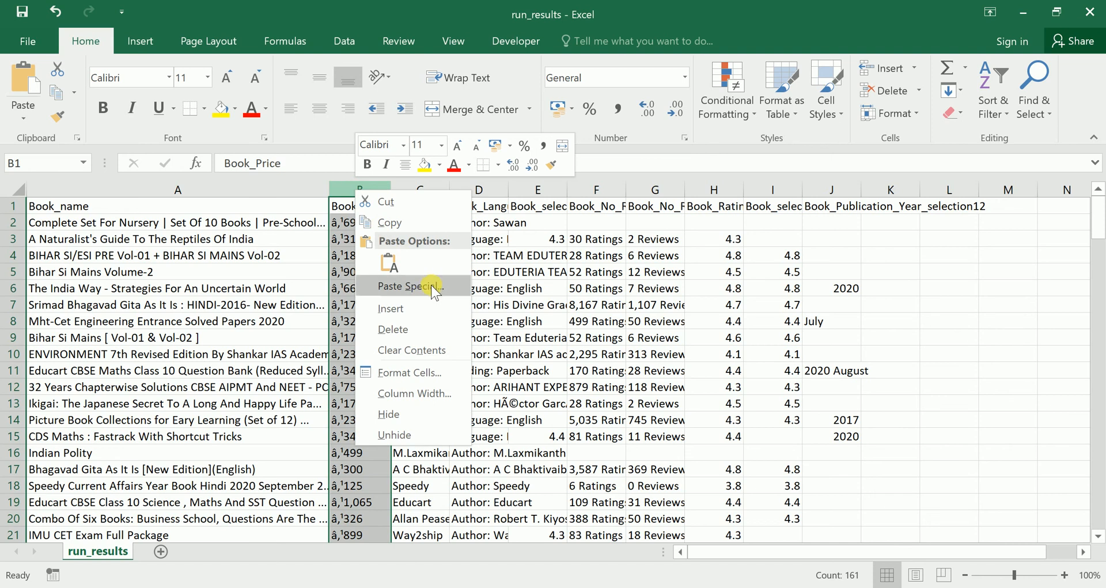
click(429, 308)
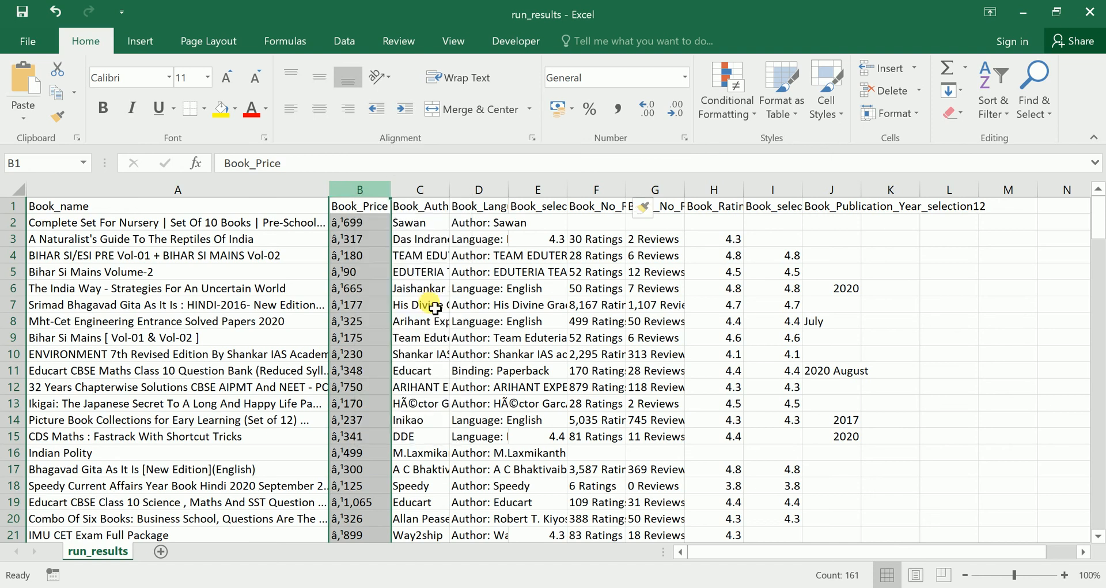
key(ctrl+z)
- Insert a blank column between Book_Price and Book_Author
click(429, 190)
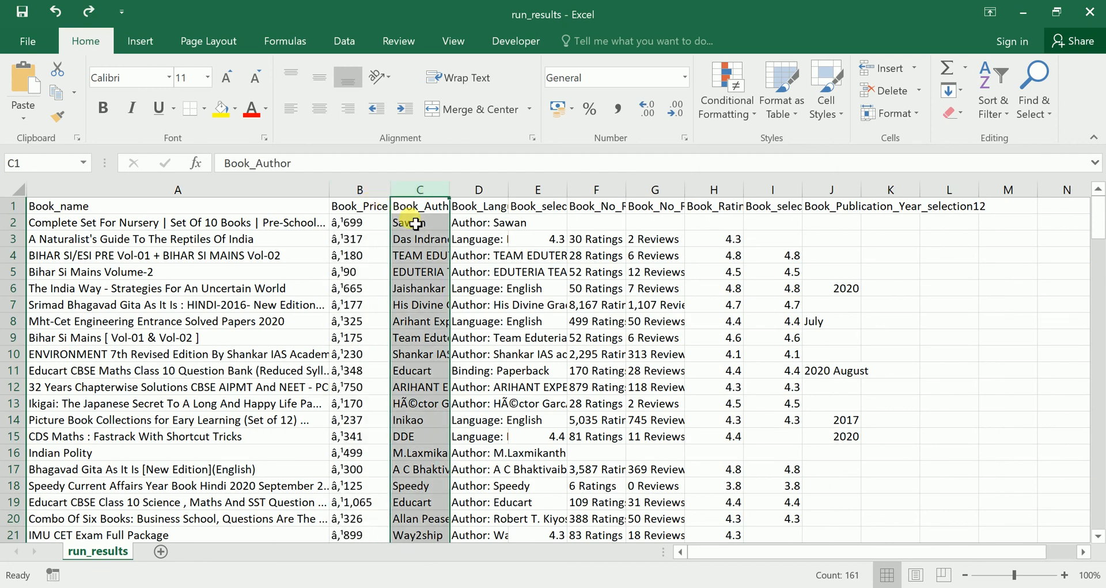
right_click(428, 191)
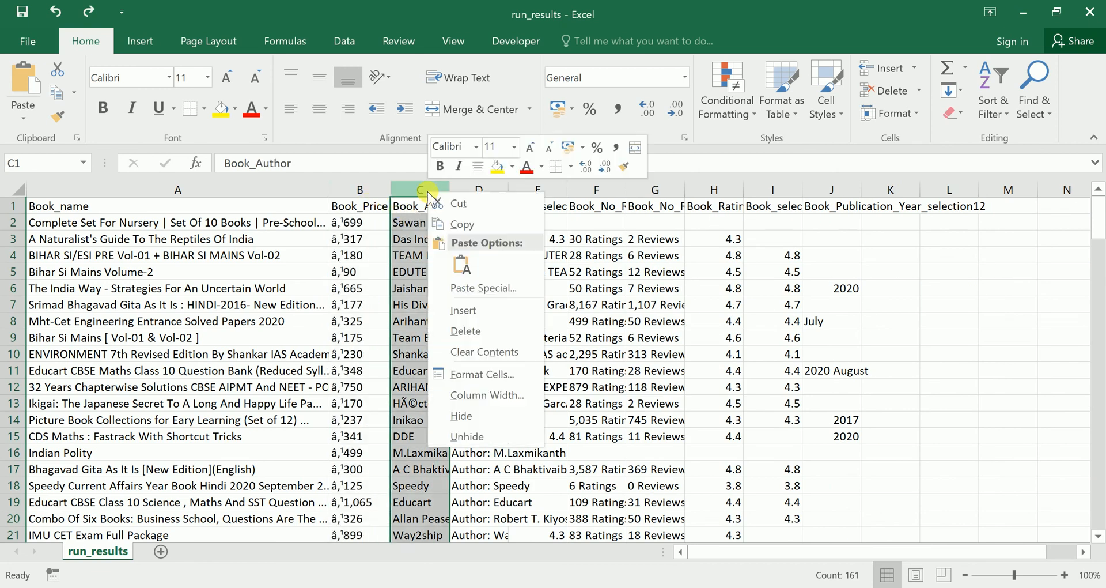
click(484, 311)
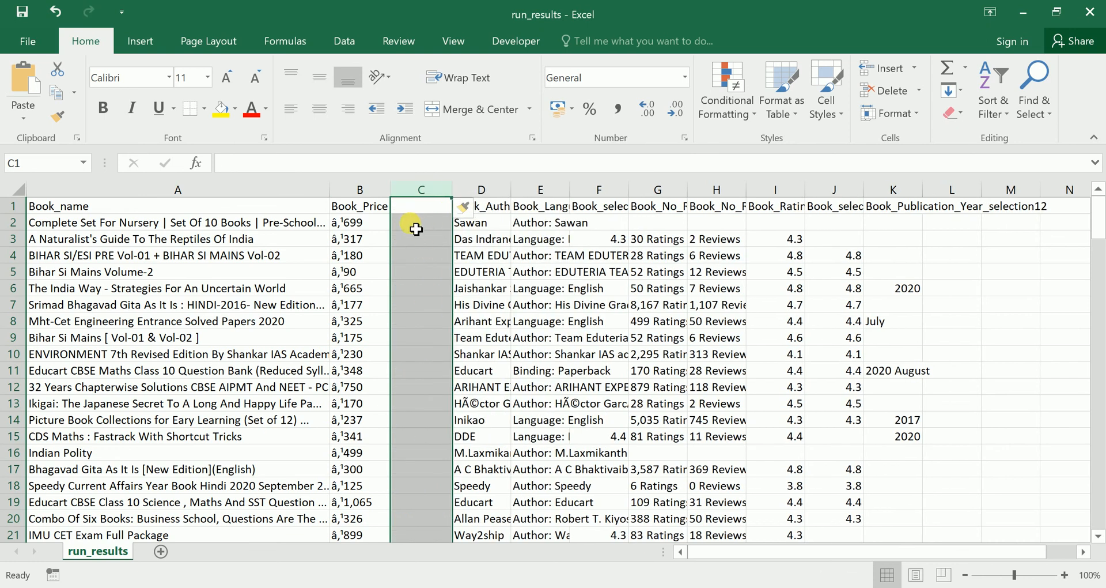
- Split the Book_Price column with Text to Columns as delimited data, using only ¹ as the delimiter and General format
click(346, 187)
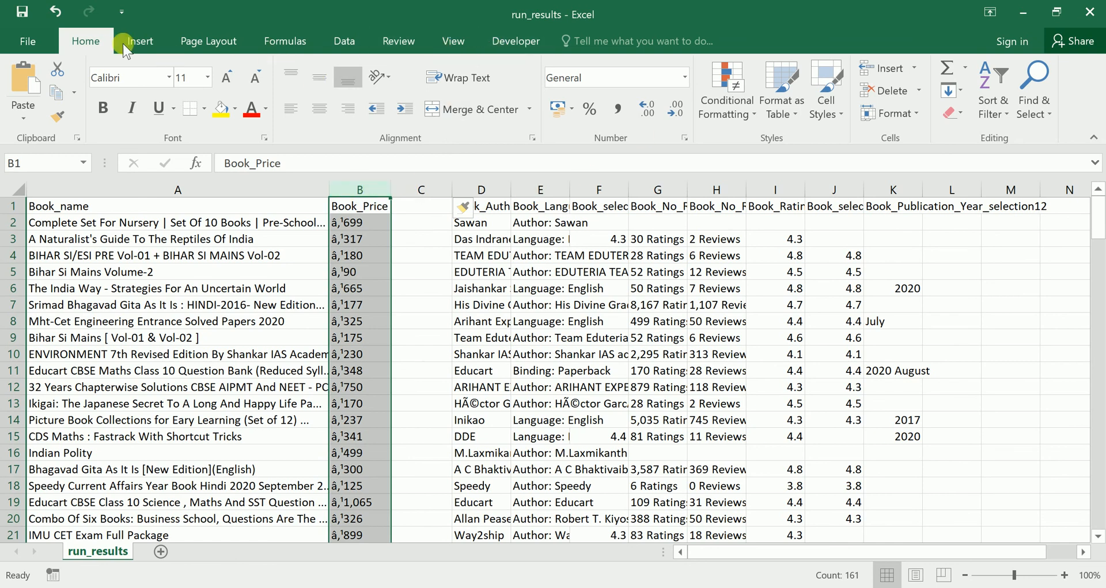
click(342, 42)
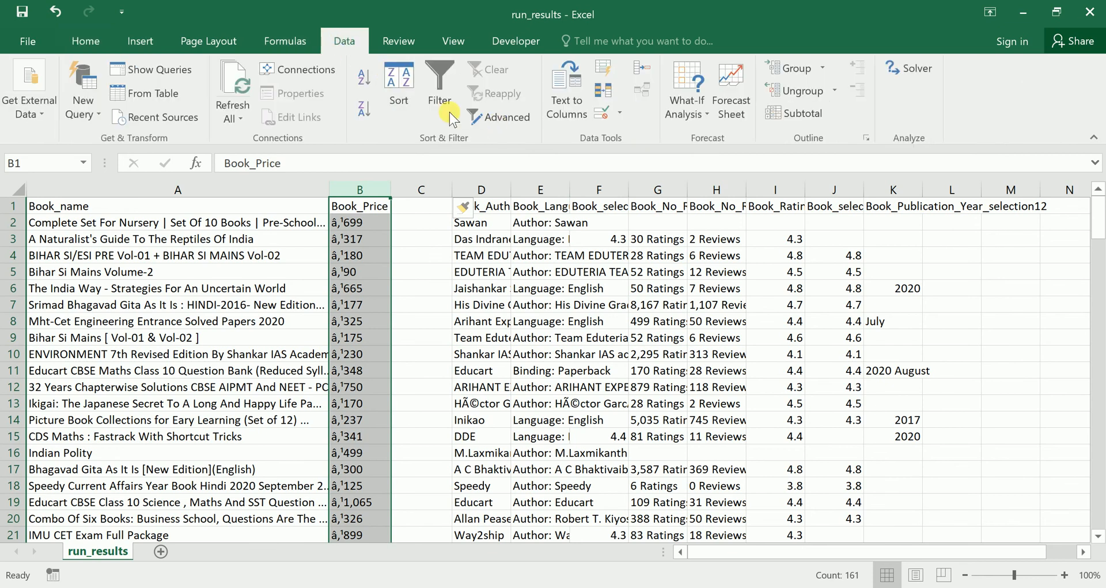
click(571, 112)
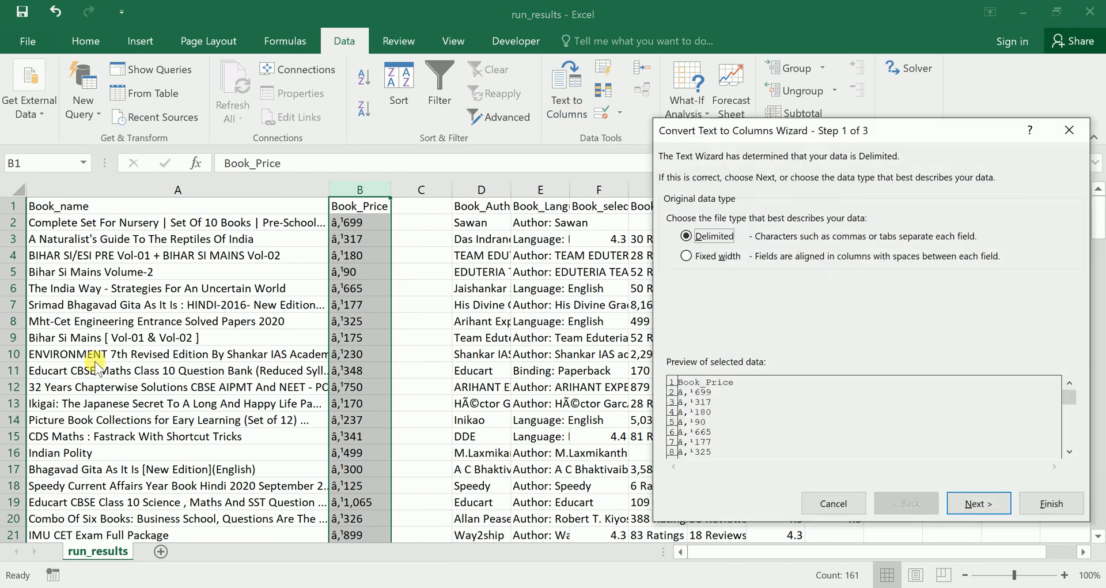
drag(852, 131, 709, 101)
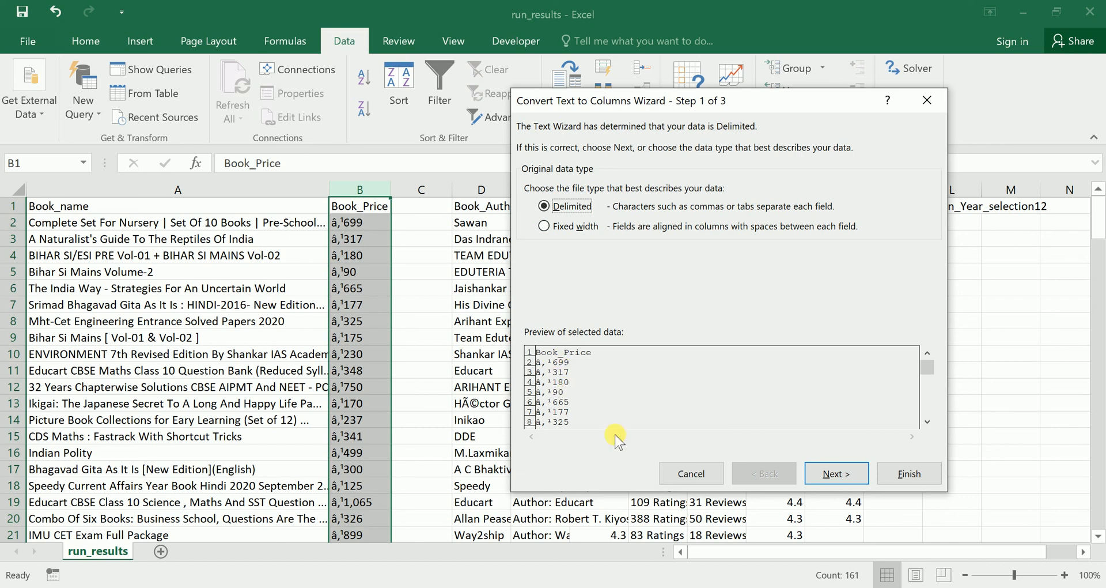
click(835, 476)
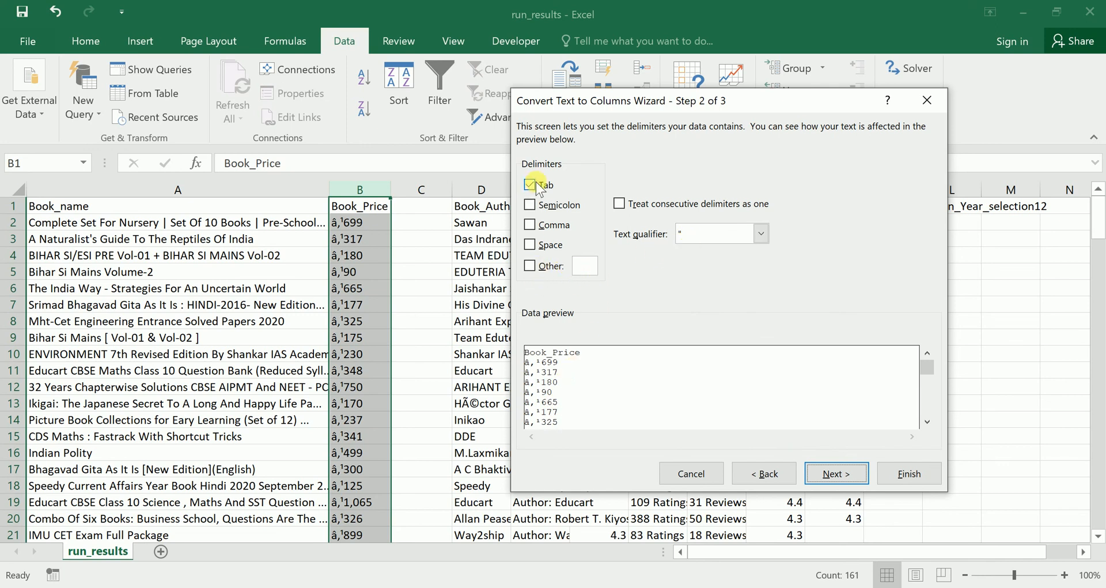
click(529, 266)
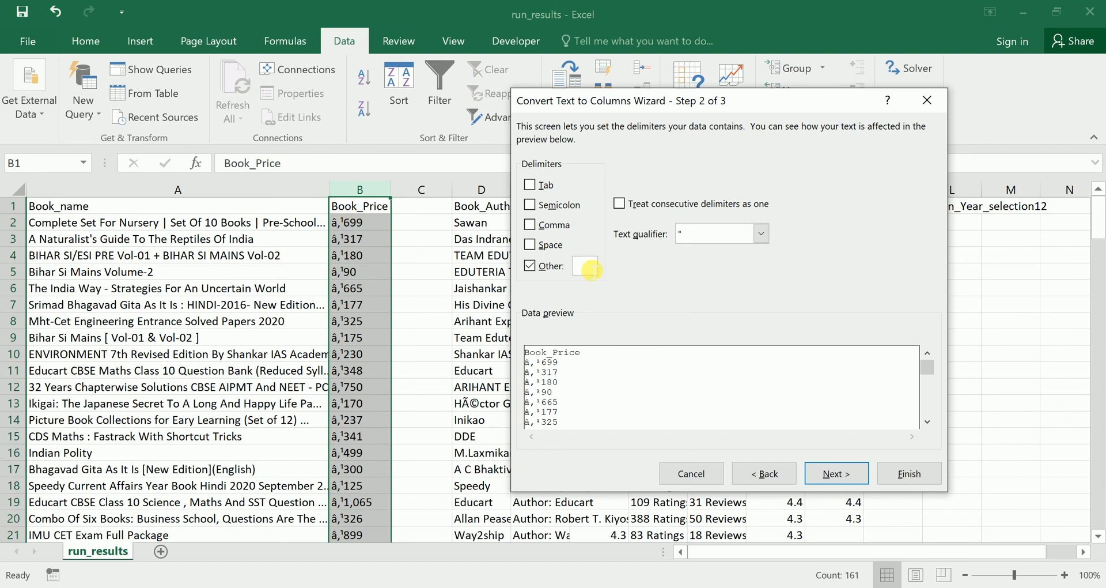
text(¹)
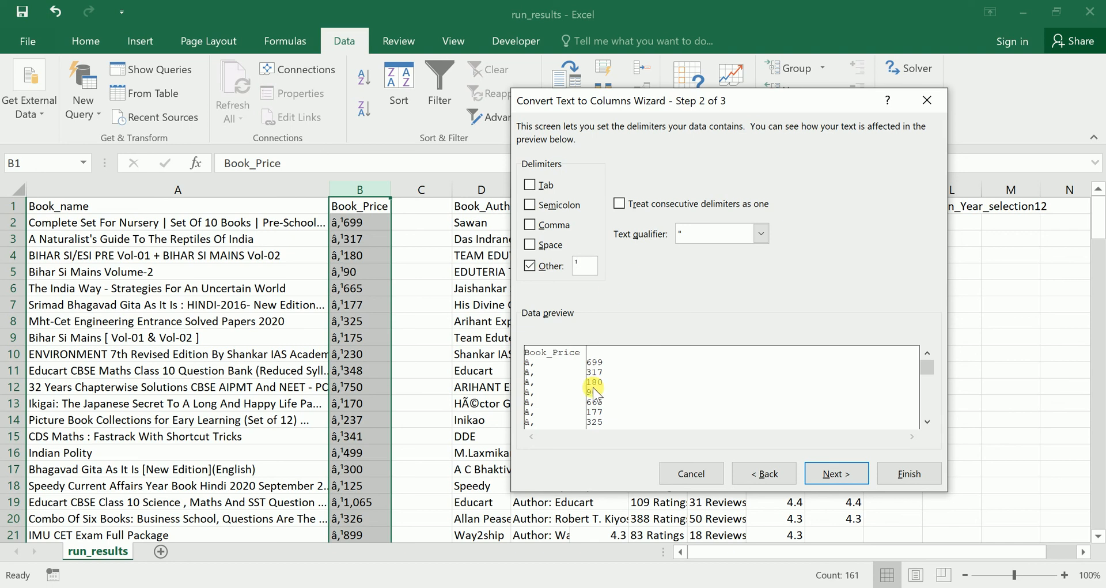
drag(928, 363, 927, 410)
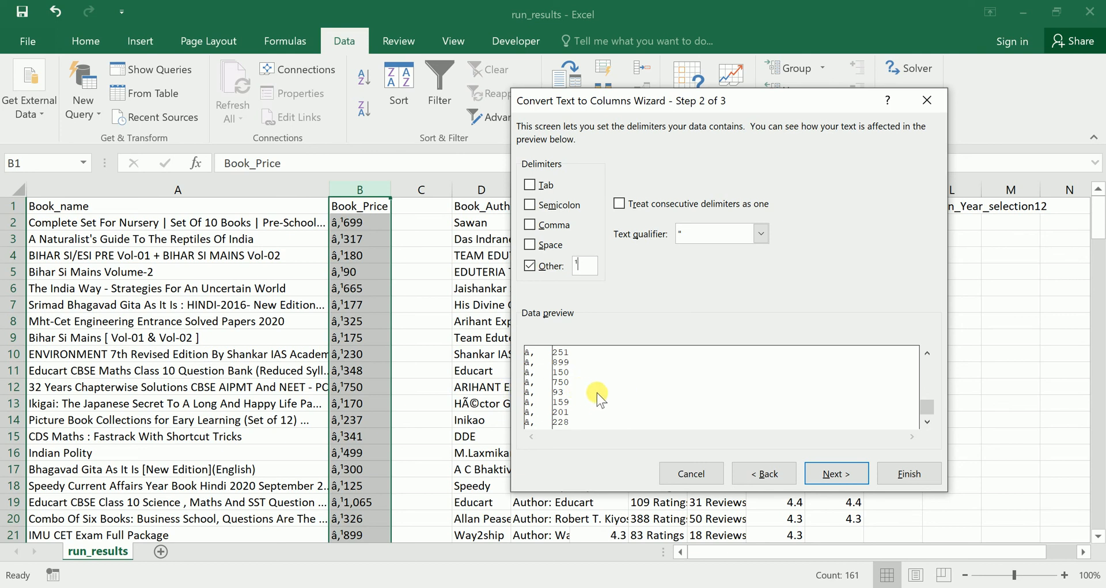
click(835, 473)
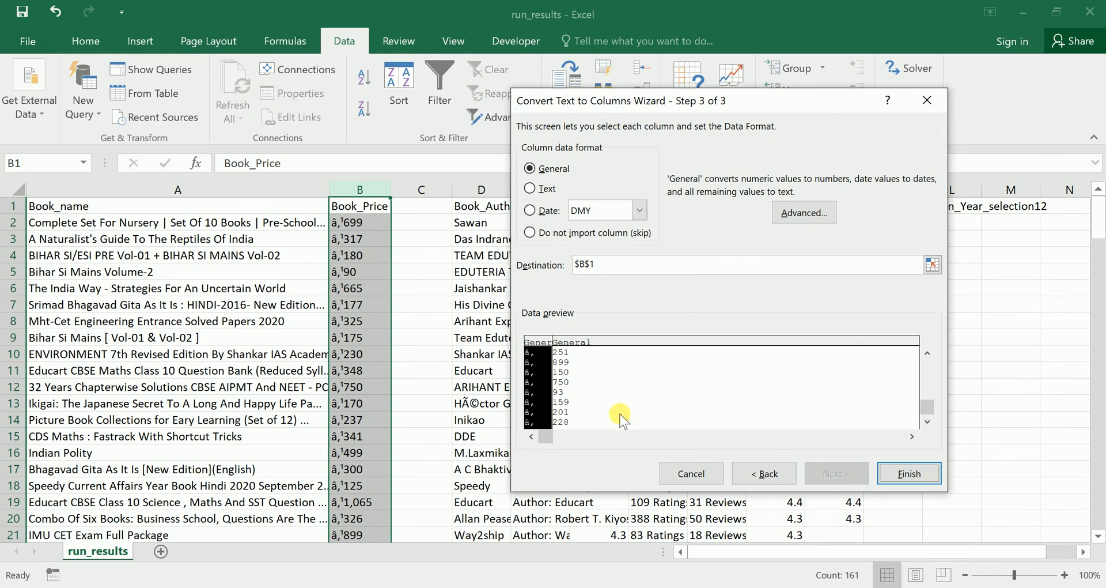
click(887, 474)
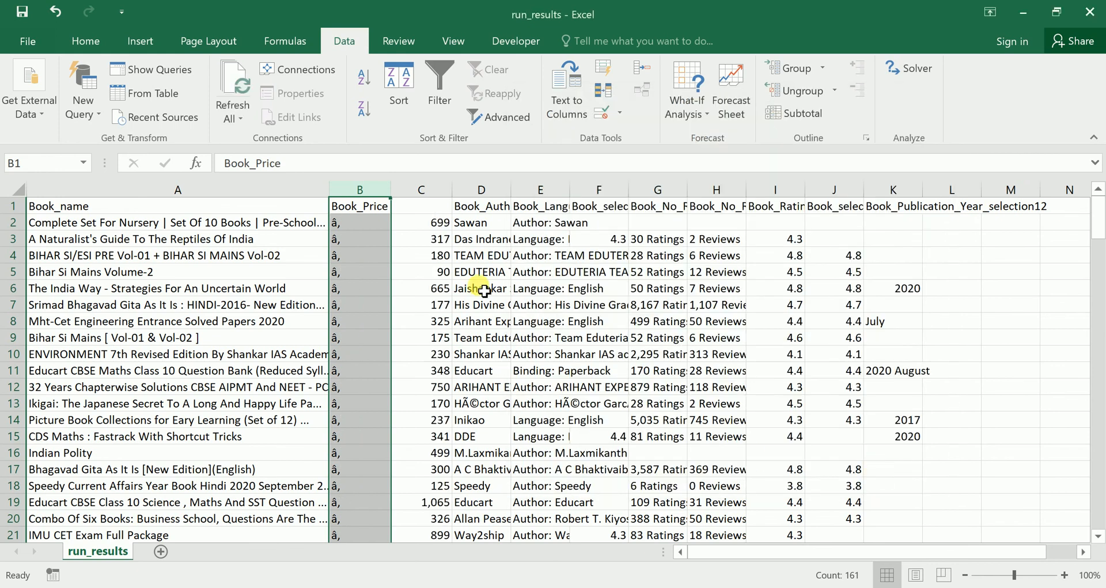
- Copy the Book_Price header from B1 to C1, above the separated price numbers
click(424, 190)
click(334, 209)
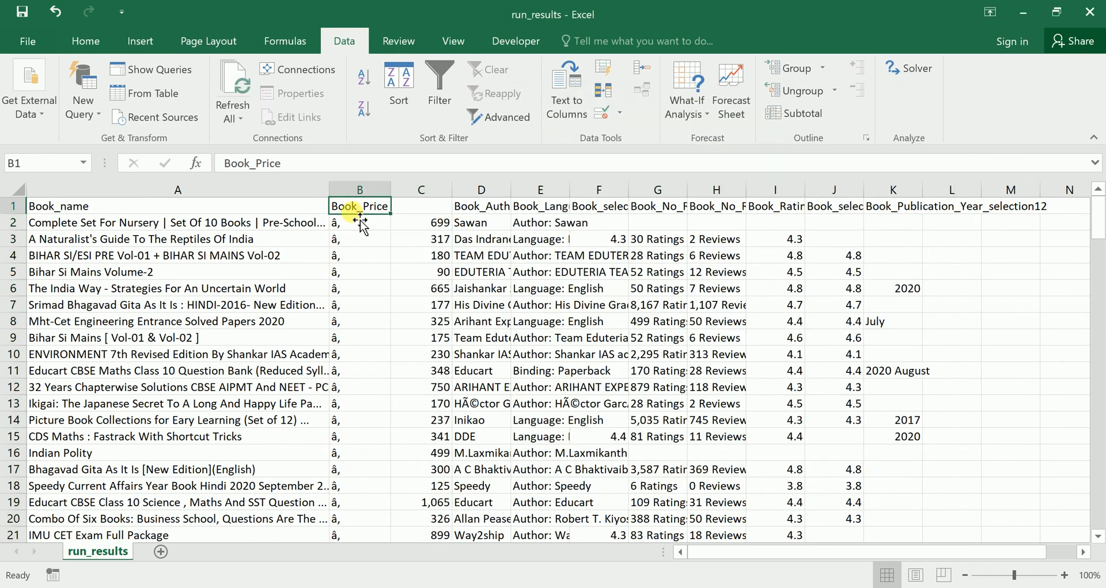
key(ctrl+c)
key(Right)
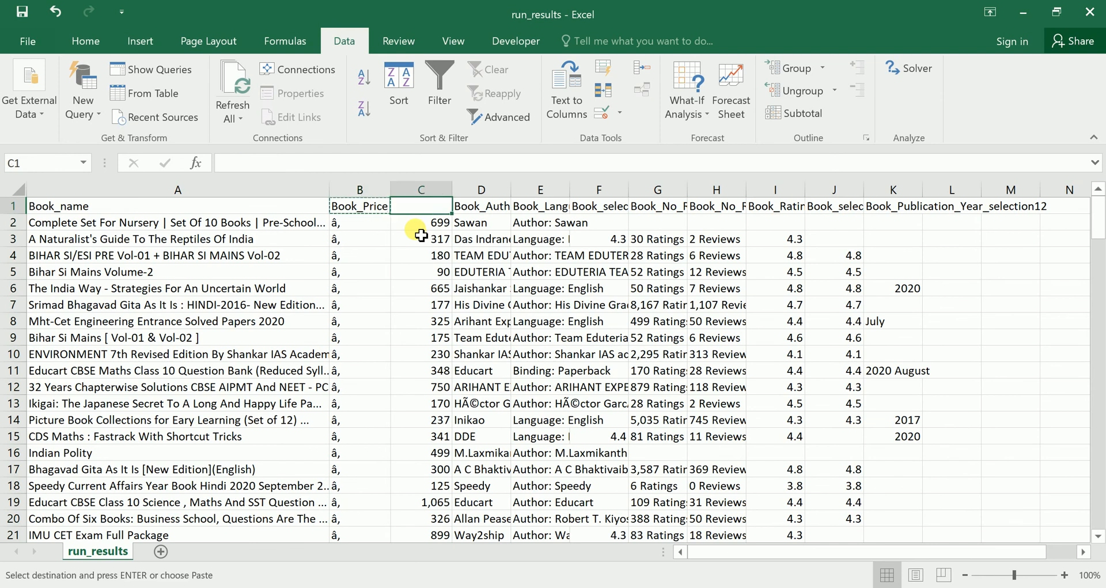
key(ctrl+v)
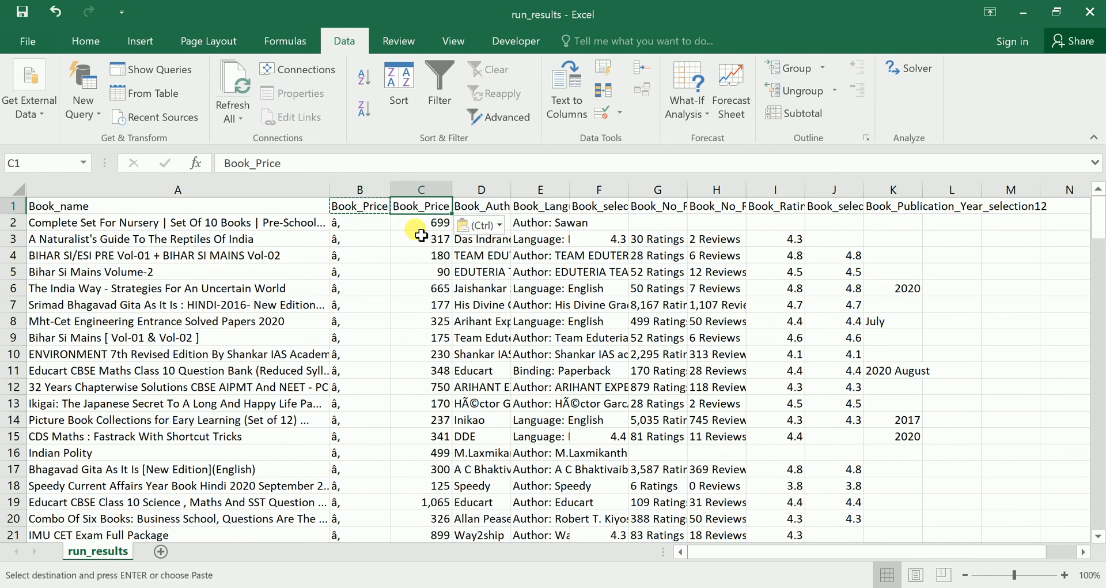
- Delete column B, which holds only the leftover currency characters
click(408, 303)
right_click(371, 189)
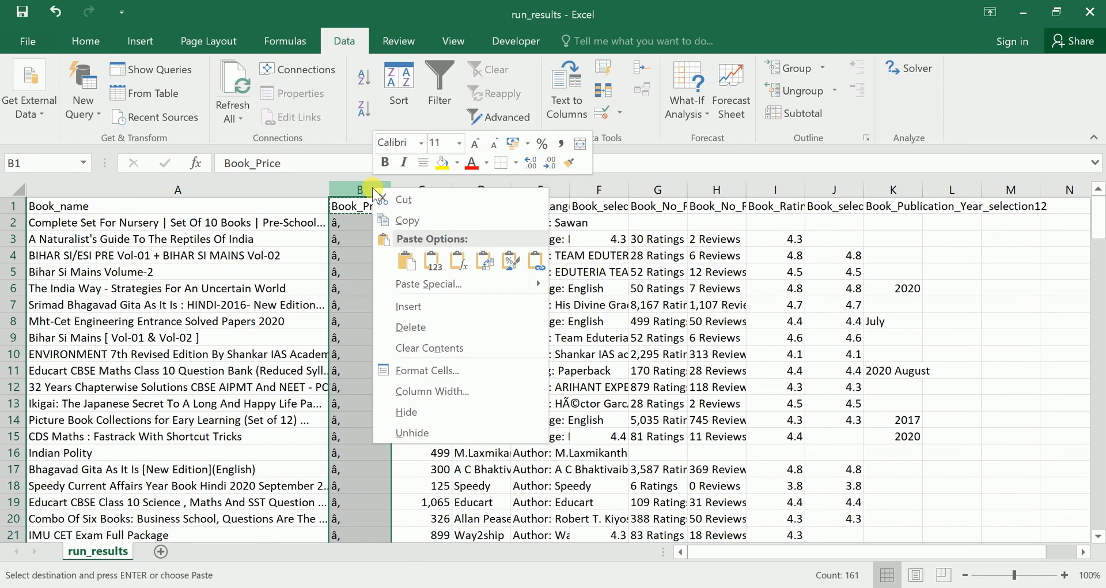
key(ctrl+minus)
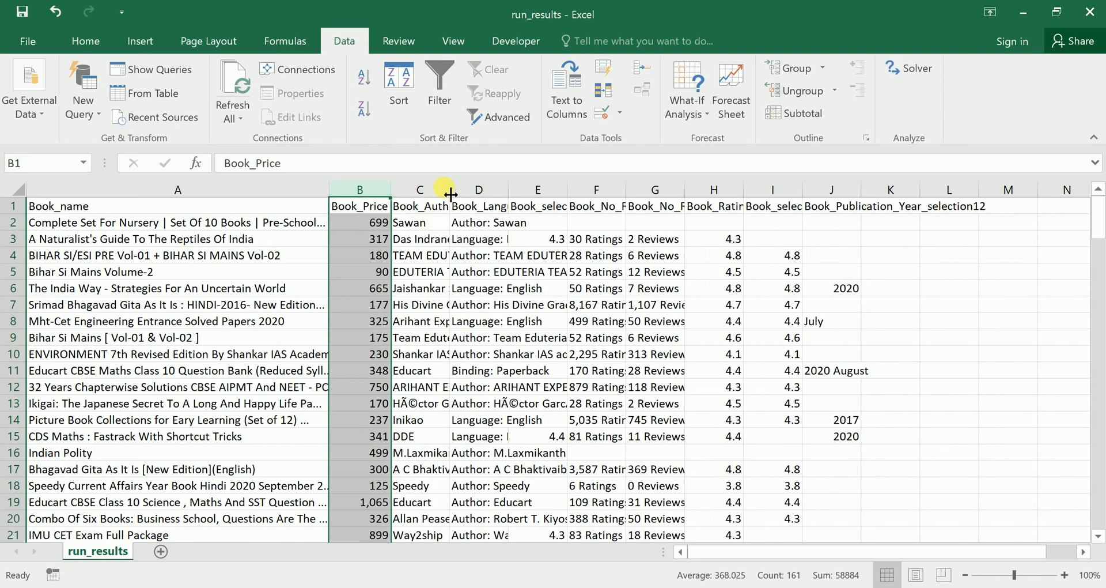
- Widen the Book_Author column to review the full author names, then narrow both the Book_Author and Book_name columns
drag(457, 195, 540, 199)
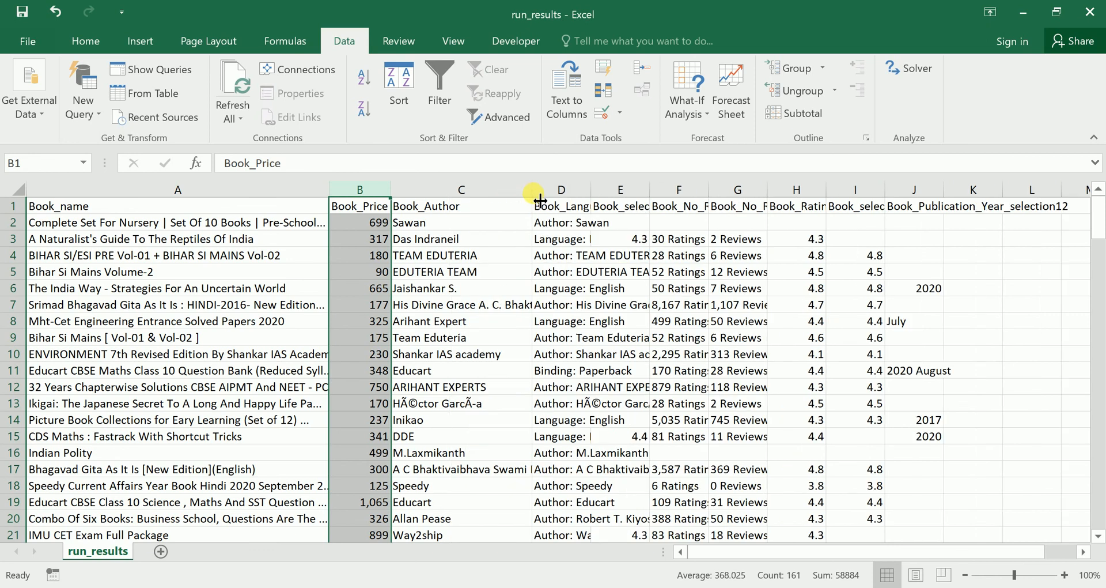
double_click(533, 189)
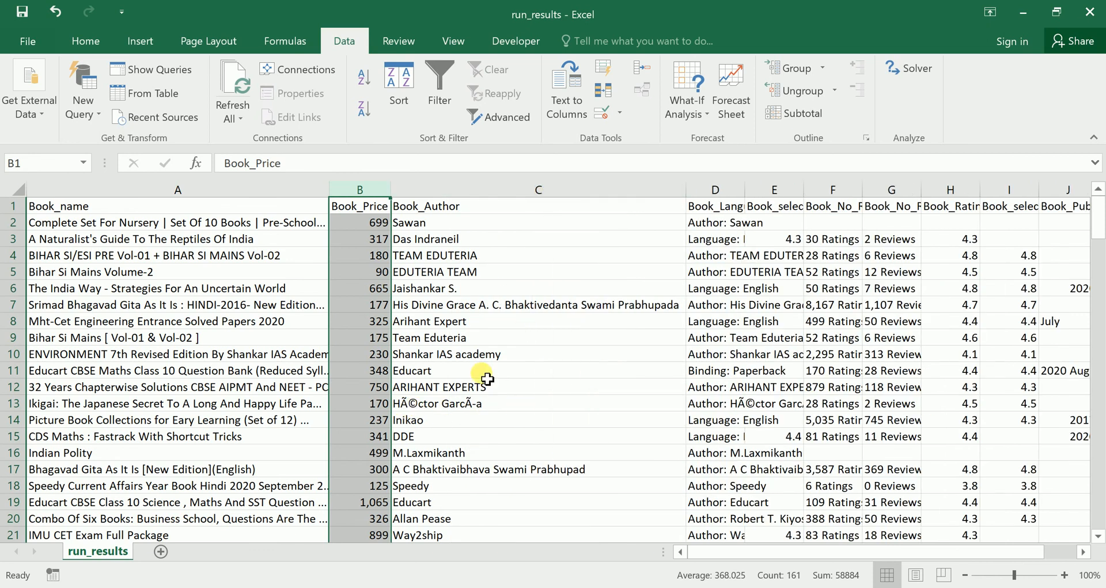
drag(693, 196, 473, 190)
drag(328, 196, 164, 190)
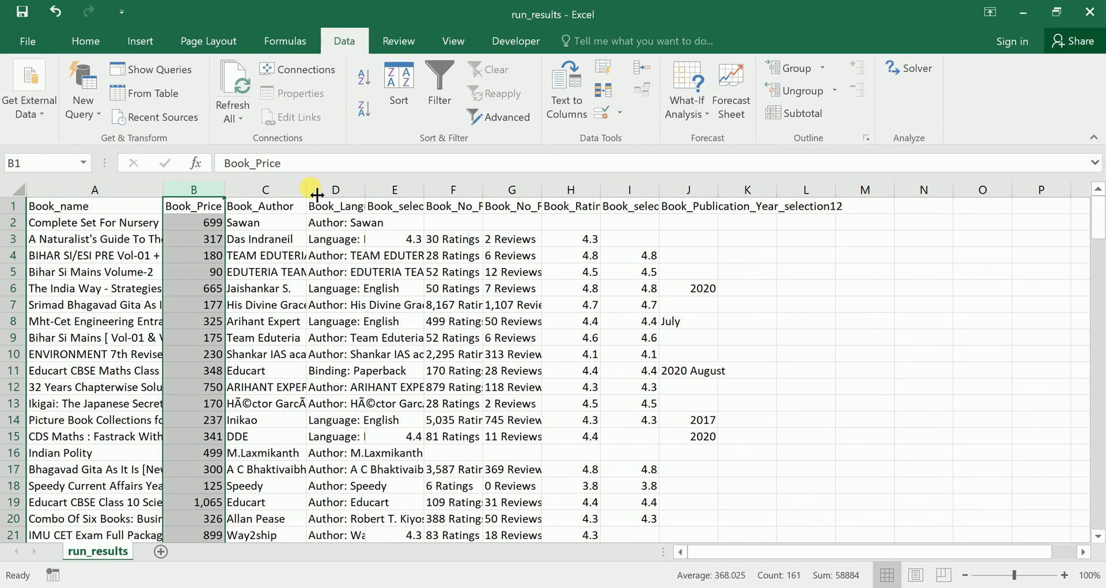
- Fit the Book_Language column to its contents for review, then narrow it and widen the Book_selection3 column
double_click(376, 194)
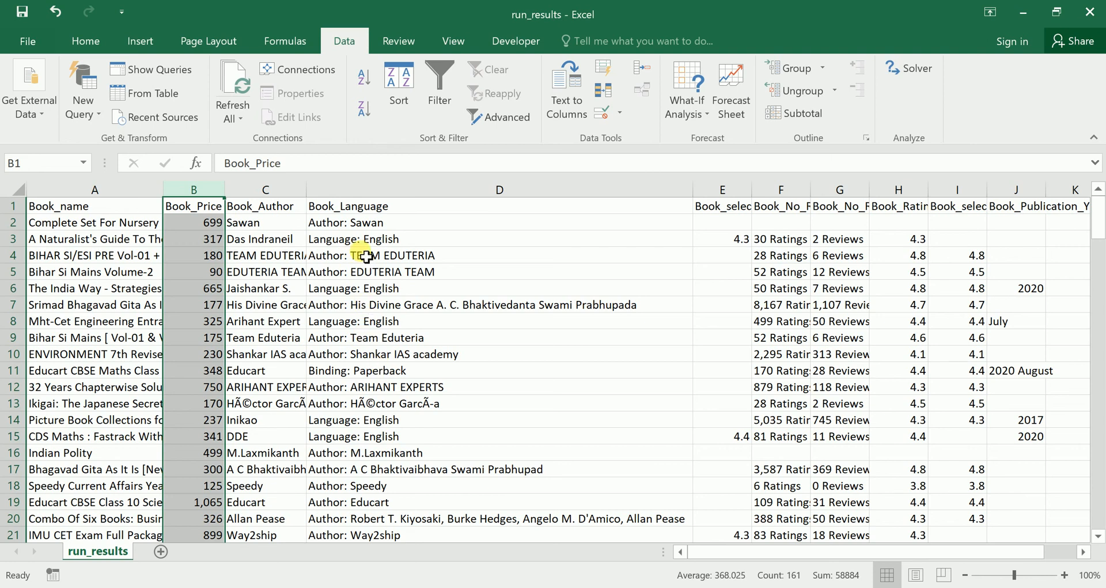
click(412, 394)
drag(696, 190, 575, 196)
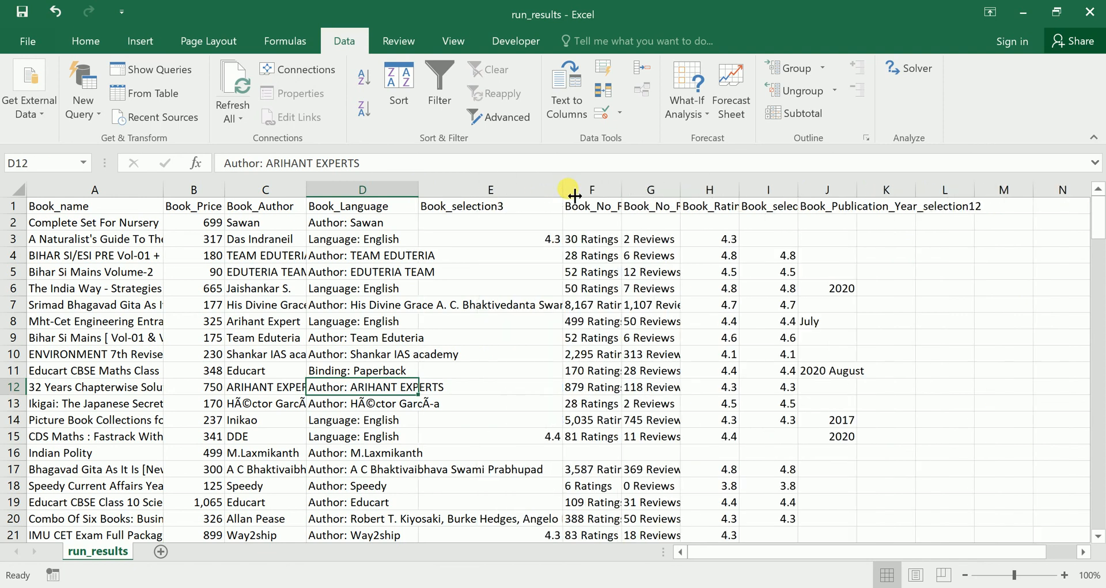
- Delete the Book_selection3 column and fit the Book_No_Ratings column to its contents
click(552, 243)
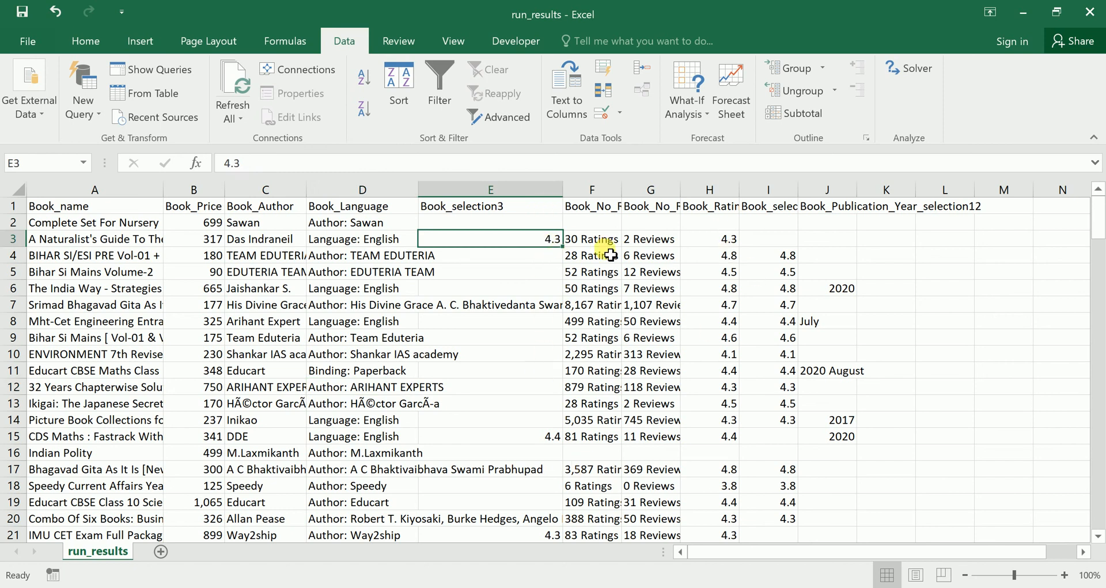
click(532, 189)
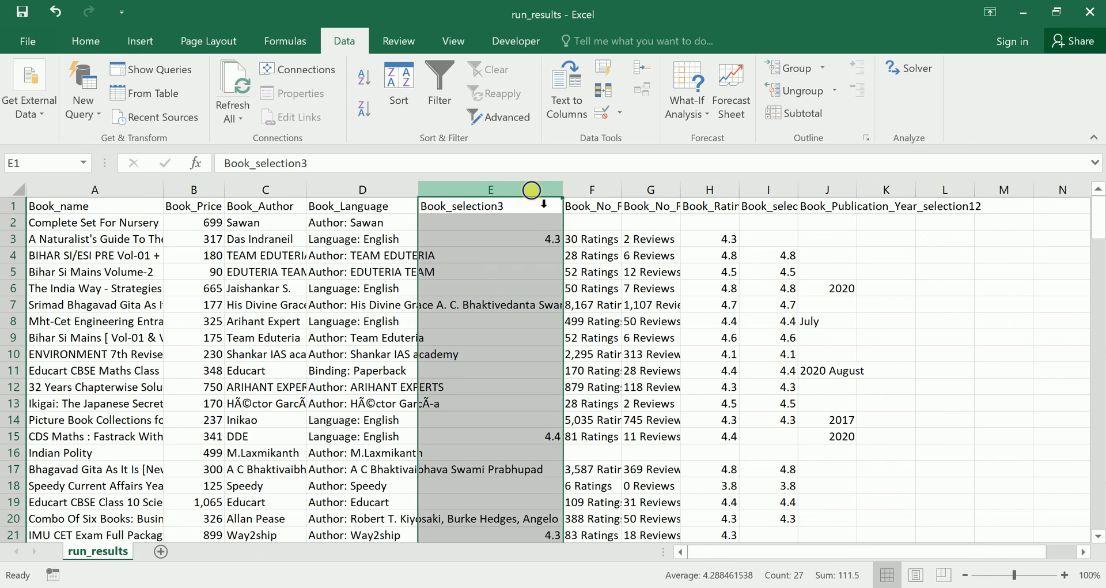
right_click(531, 189)
key(Escape)
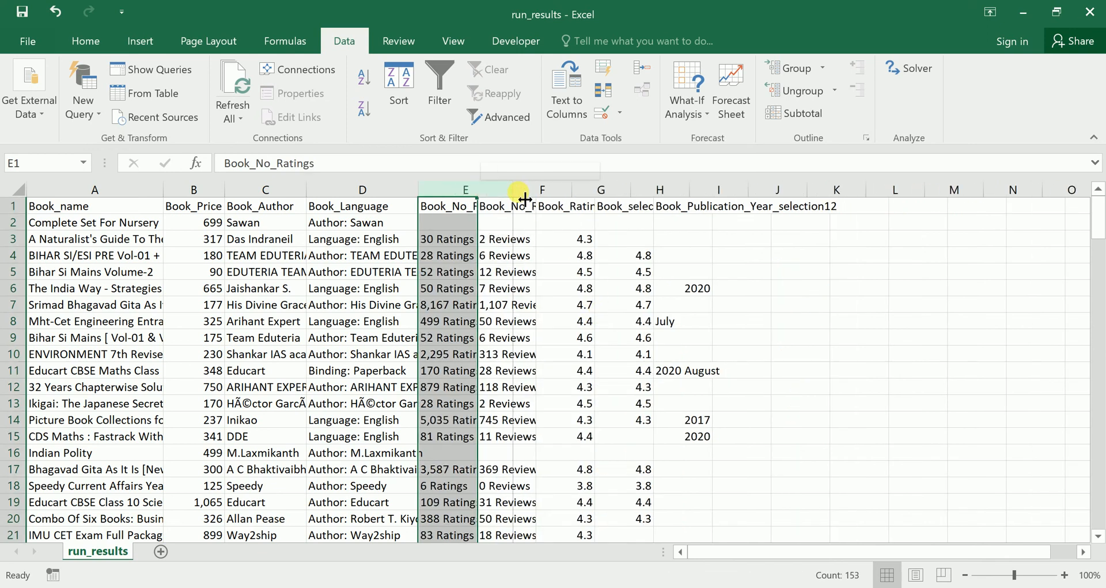
double_click(481, 189)
click(465, 241)
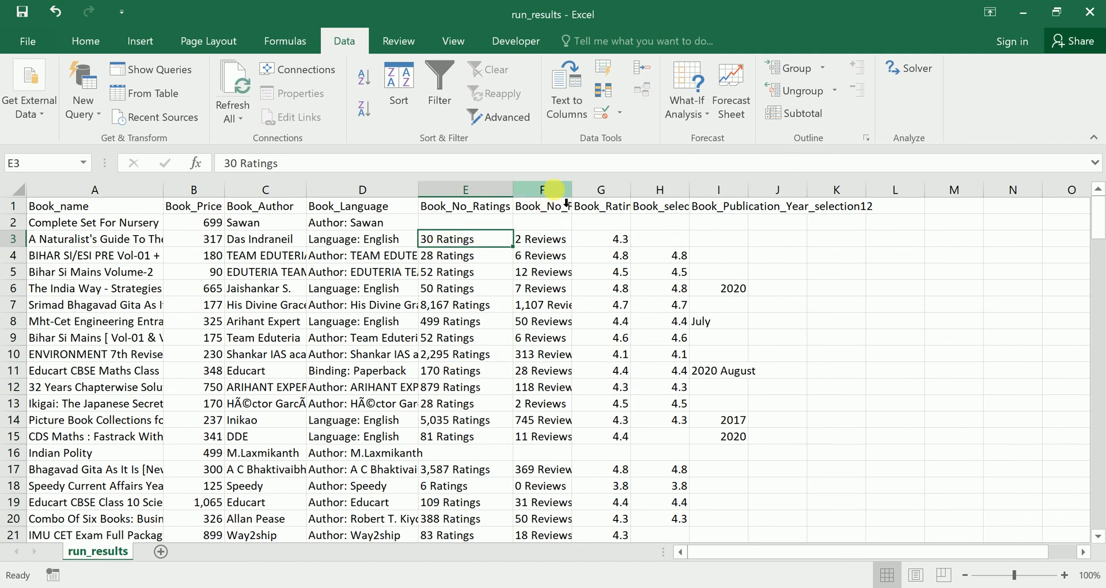
- Insert a blank column directly after Book_No_Ratings
click(554, 189)
right_click(555, 189)
click(599, 310)
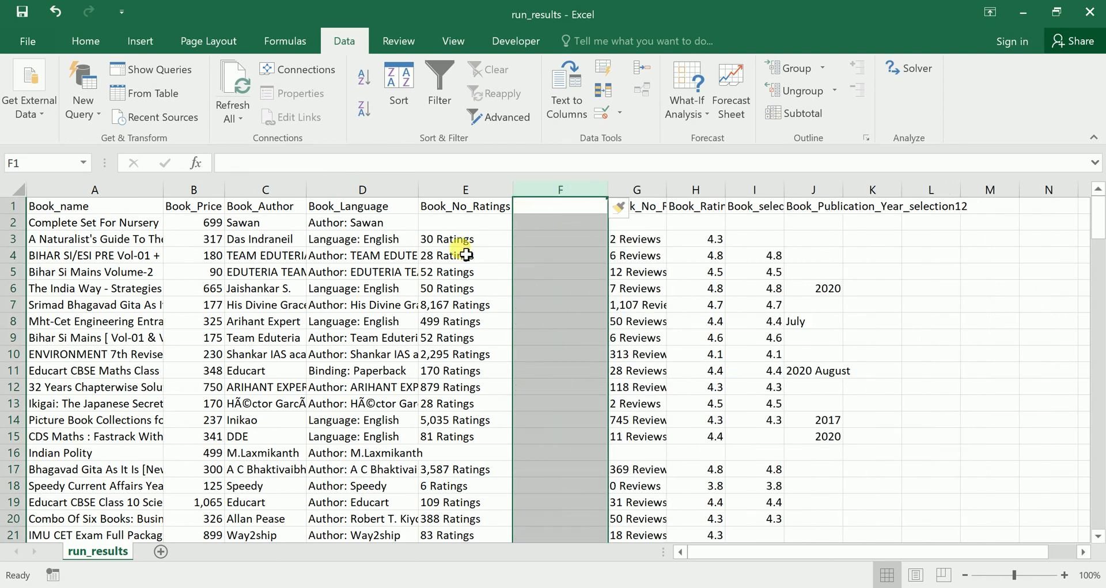
- Split the Book_No_Ratings column with Text to Columns as delimited data, using only Space as delimiter and treating consecutive delimiters as one
click(470, 190)
right_click(466, 188)
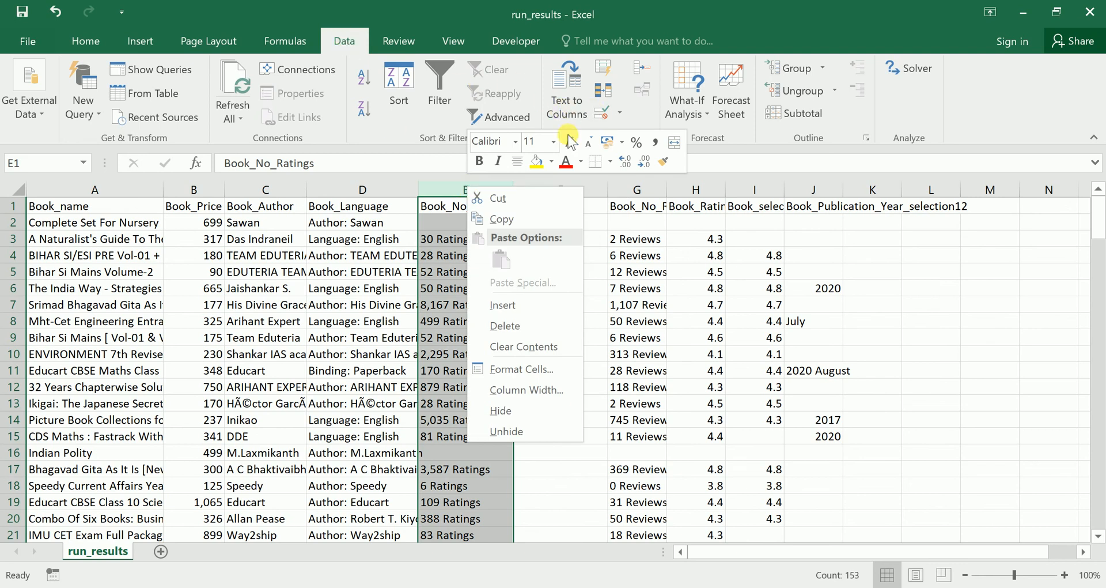
key(Escape)
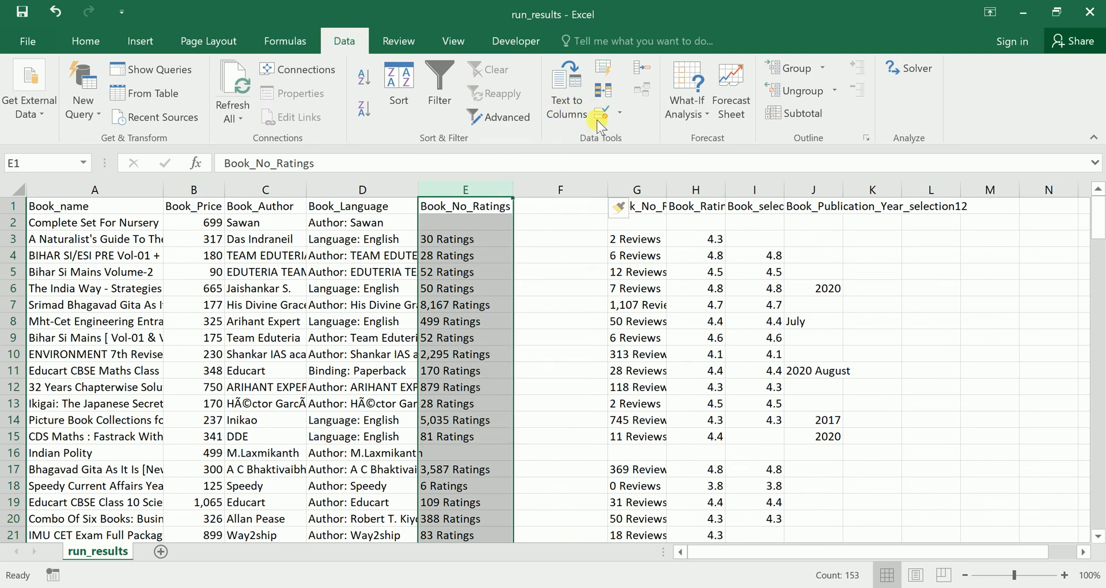
click(568, 99)
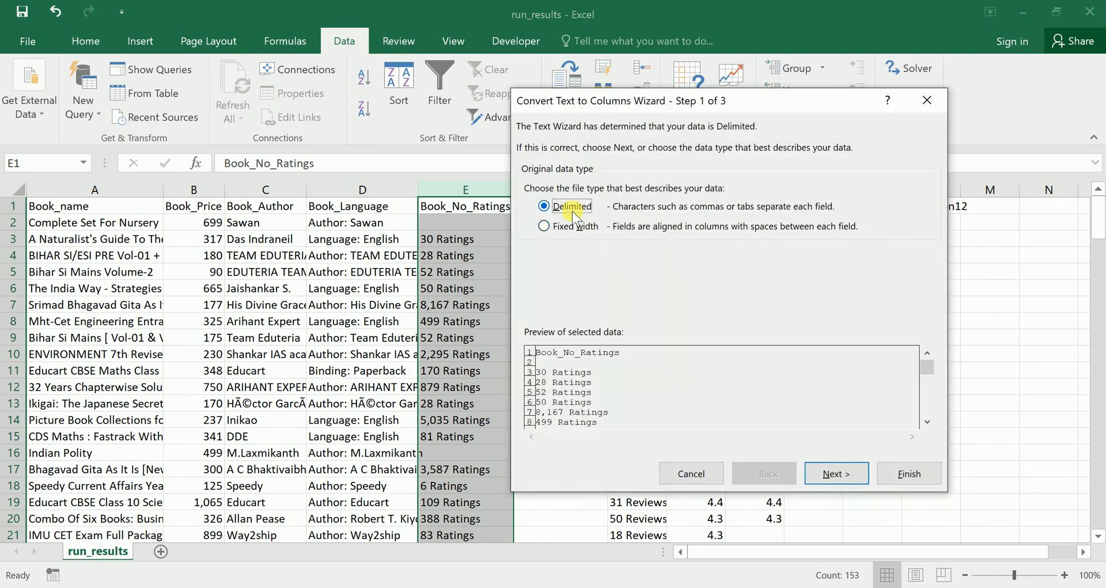
click(837, 474)
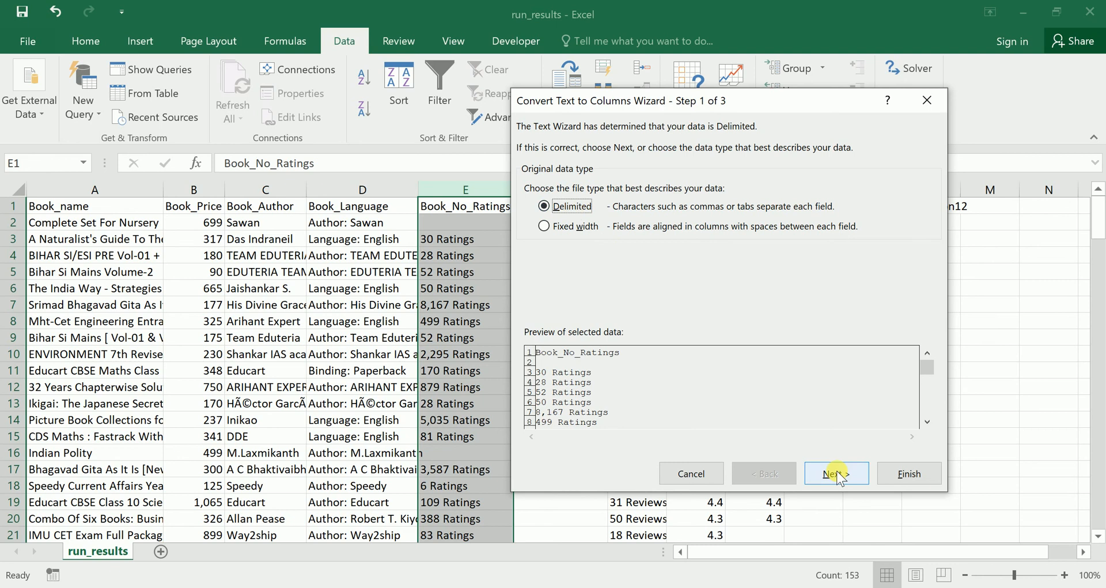
click(837, 472)
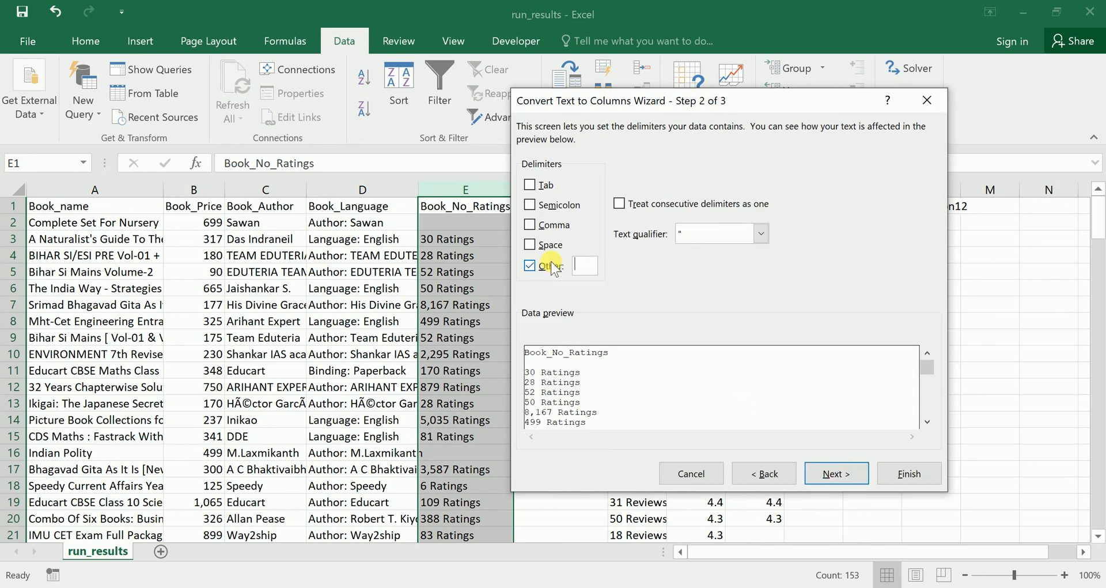
click(529, 246)
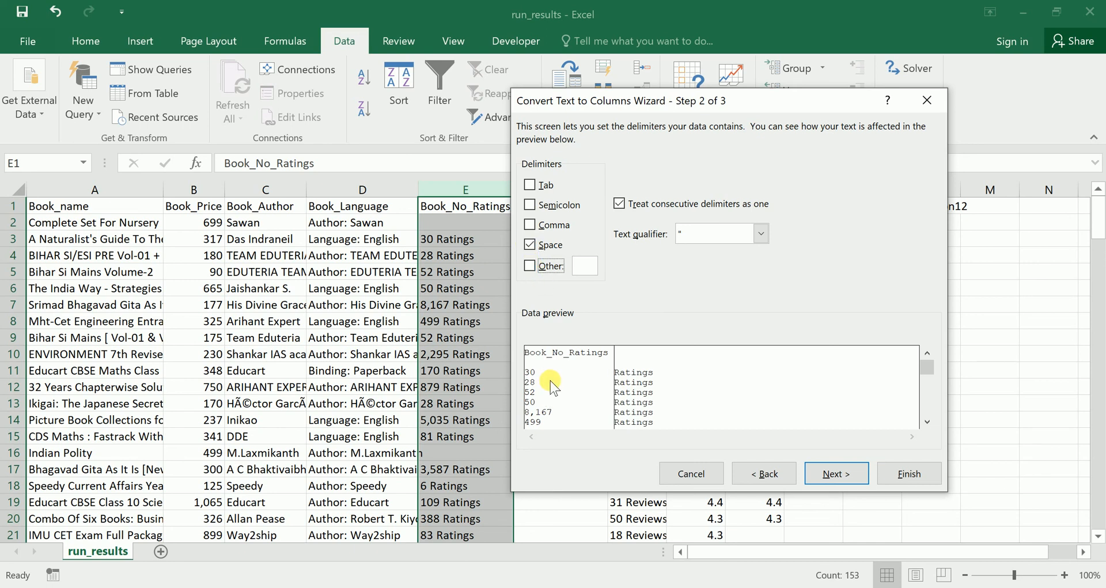
drag(927, 367, 929, 406)
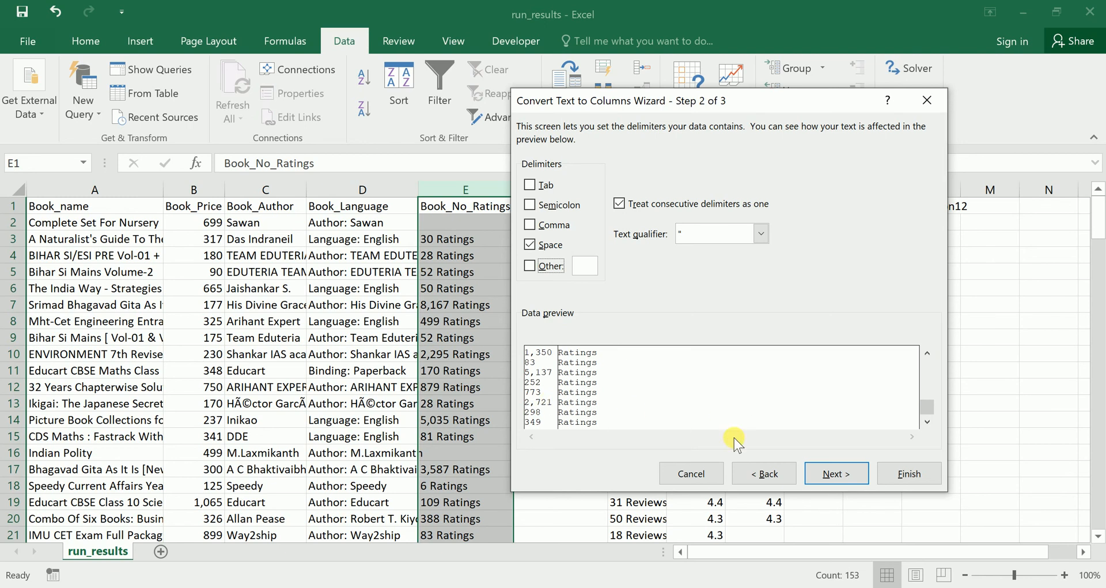
click(852, 473)
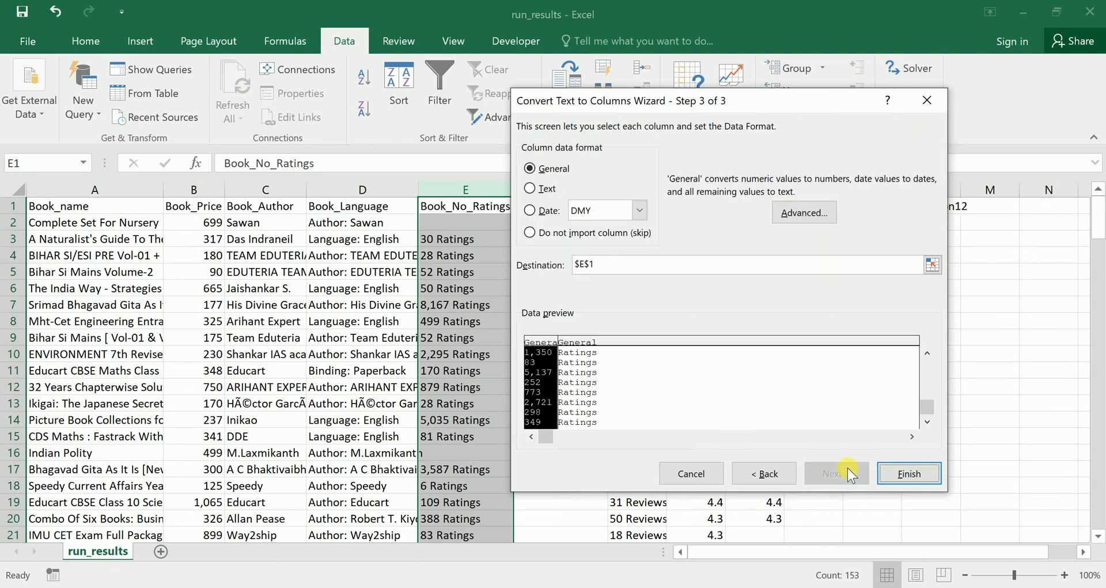
click(910, 474)
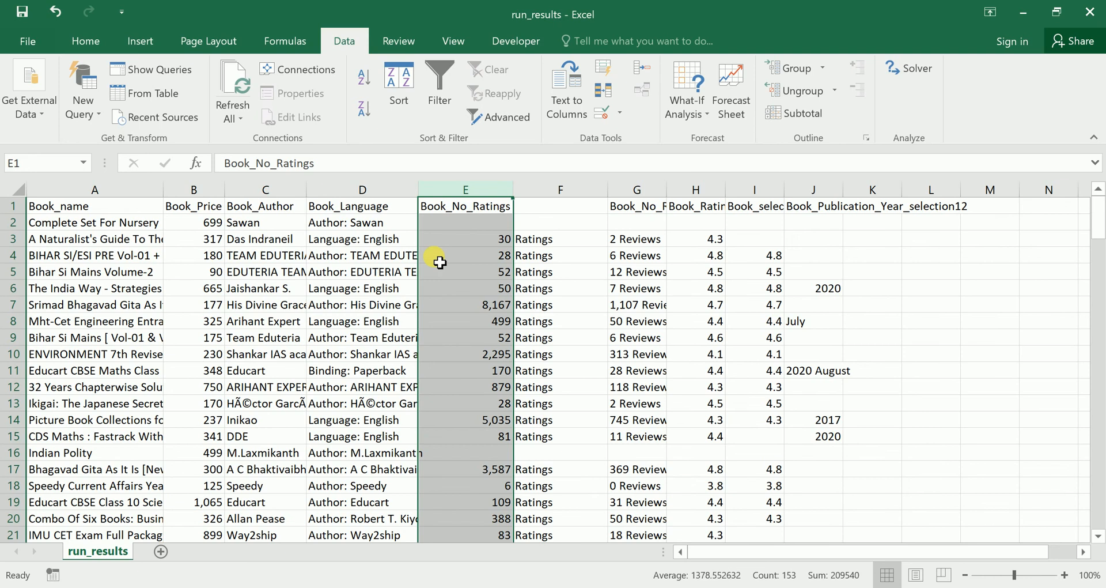
- Review the split rating counts down the sheet and delete the column containing only the word Ratings
click(493, 222)
scroll(477, 357, down, 4)
scroll(478, 362, down, 3)
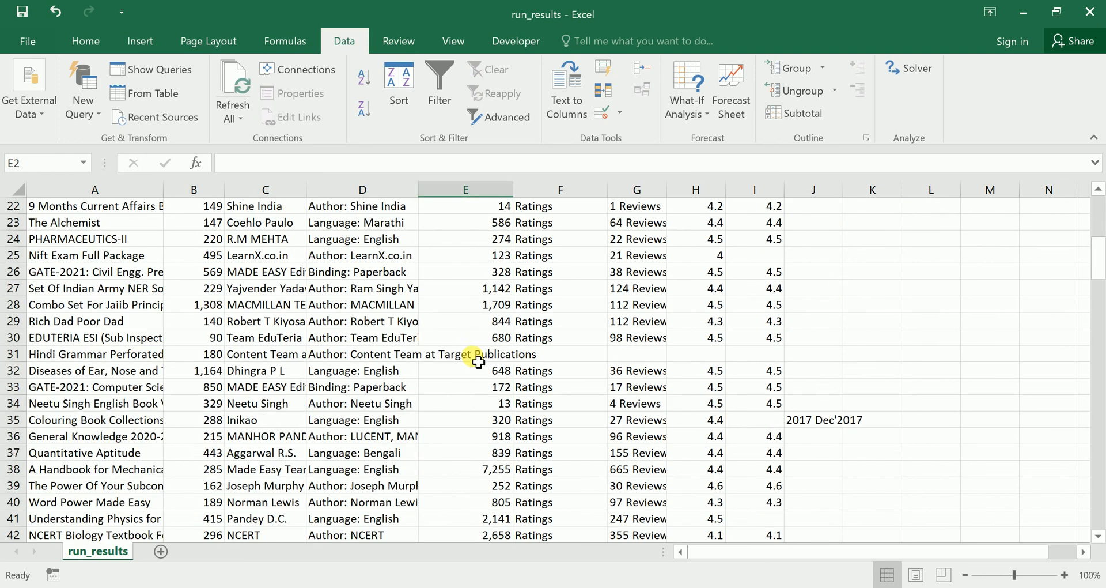
scroll(487, 446, down, 3)
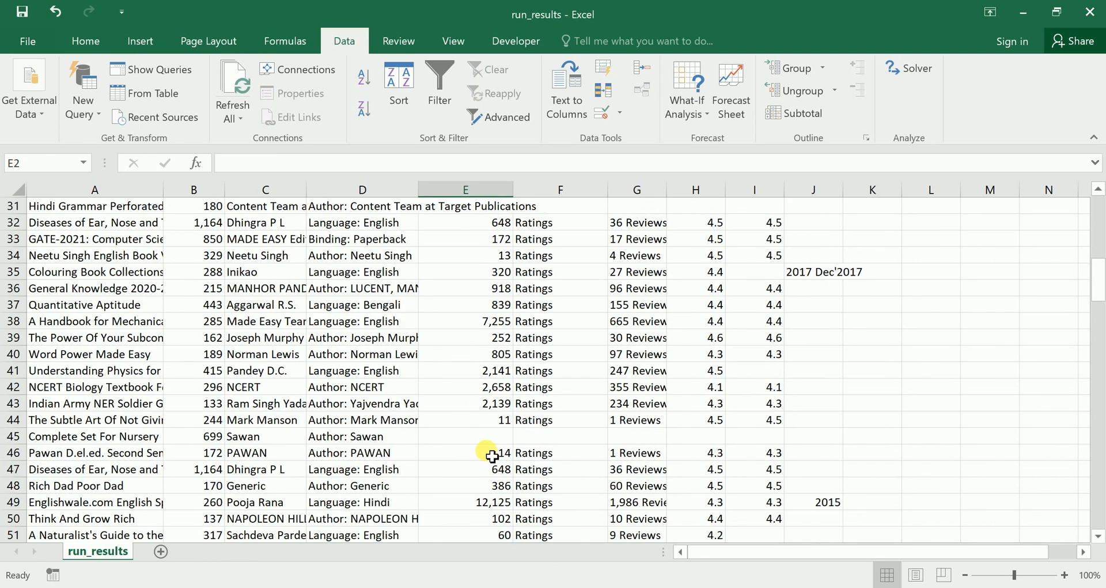
scroll(491, 458, down, 4)
scroll(497, 452, up, 14)
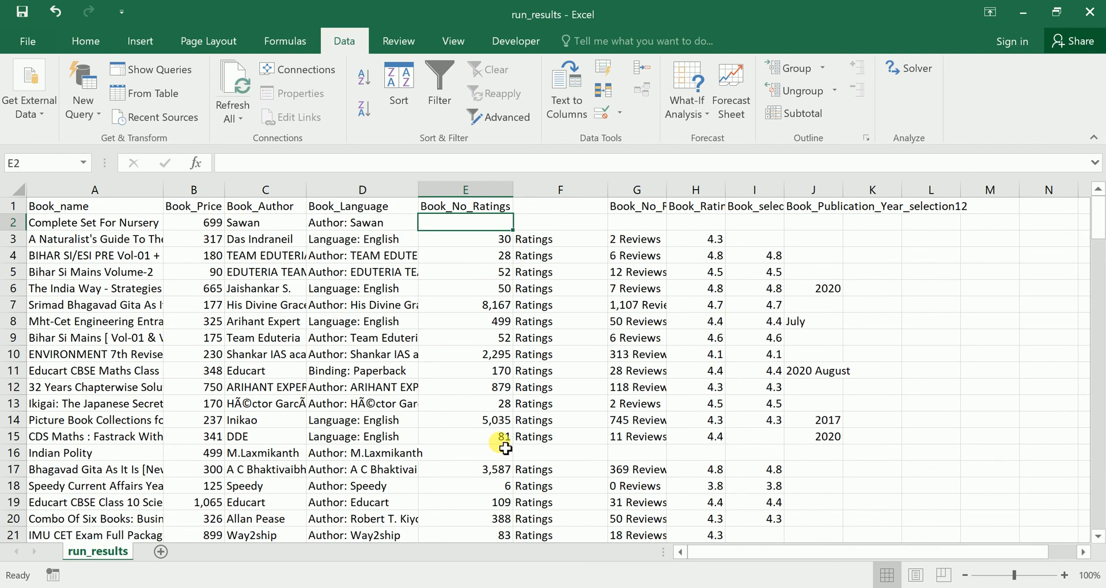
click(569, 189)
right_click(570, 192)
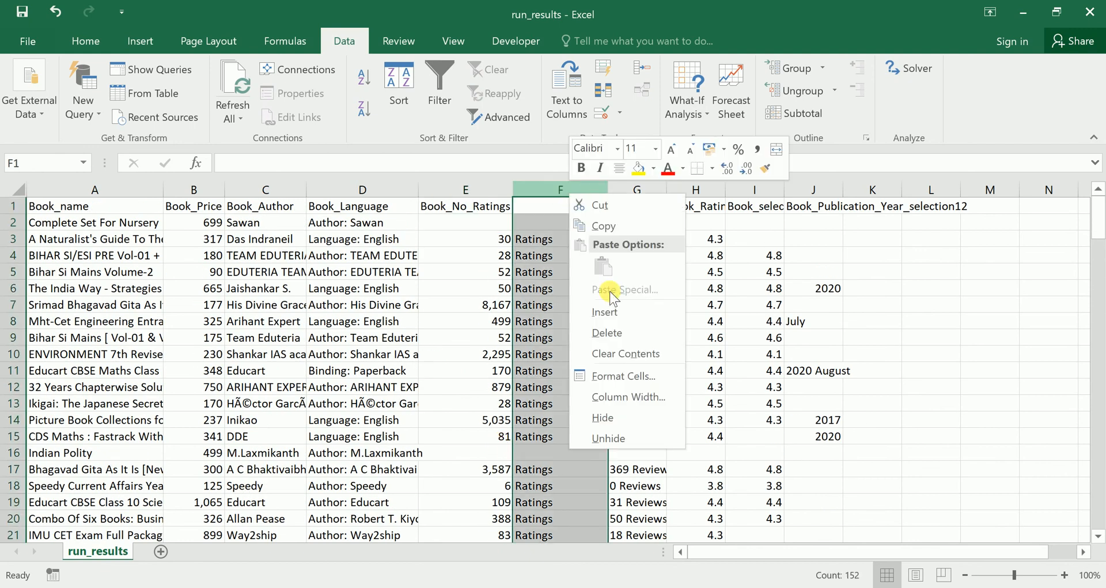
click(631, 326)
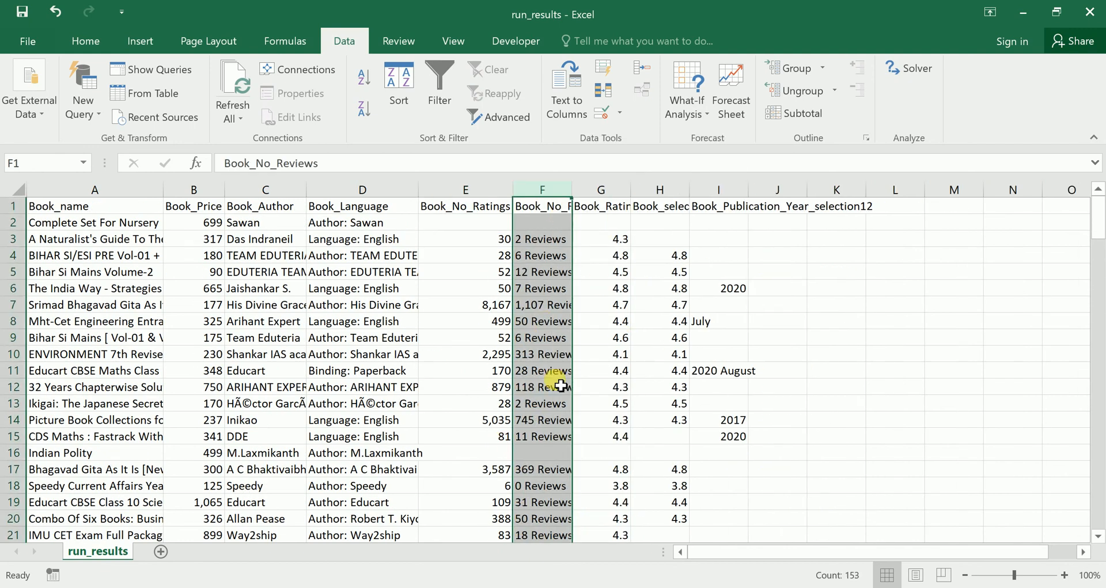
- Widen the Book_No_Reviews column to fit its header and delete the Book_selection2 column
drag(580, 199, 615, 199)
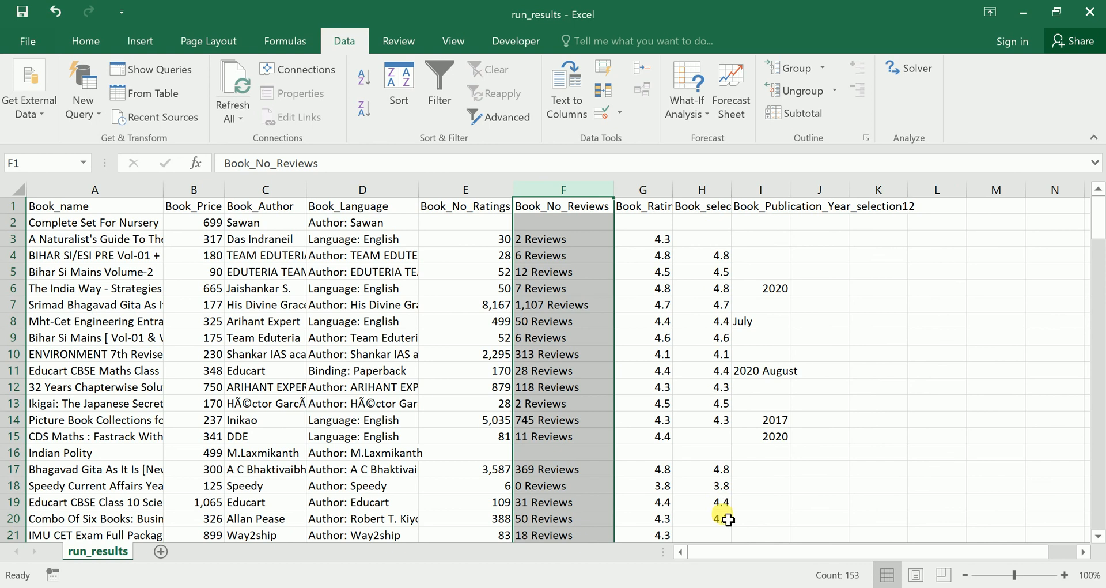
scroll(738, 519, down, 1)
scroll(731, 489, up, 1)
click(700, 189)
right_click(696, 185)
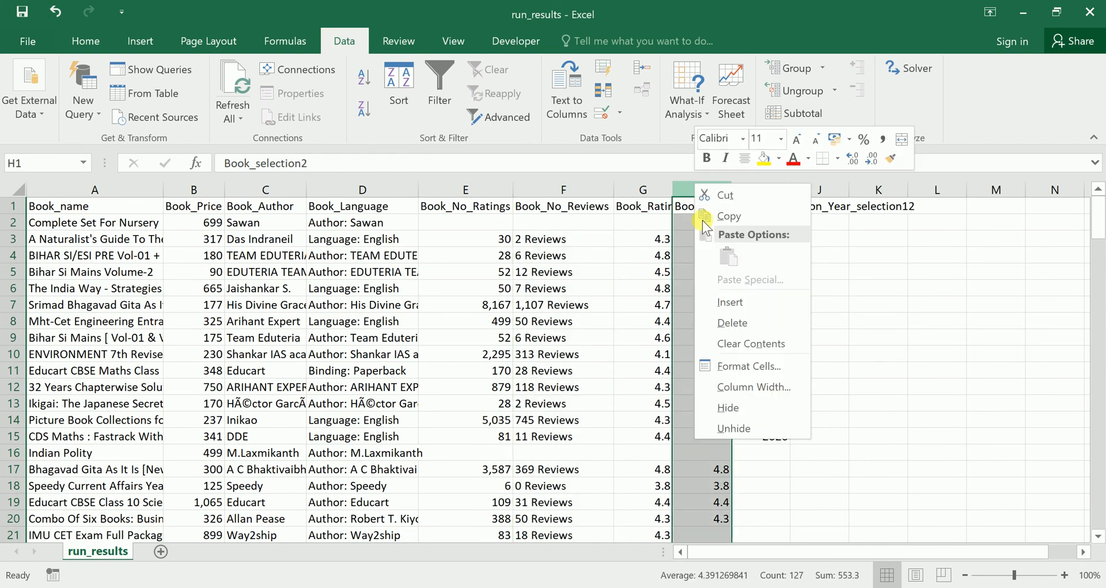
click(735, 321)
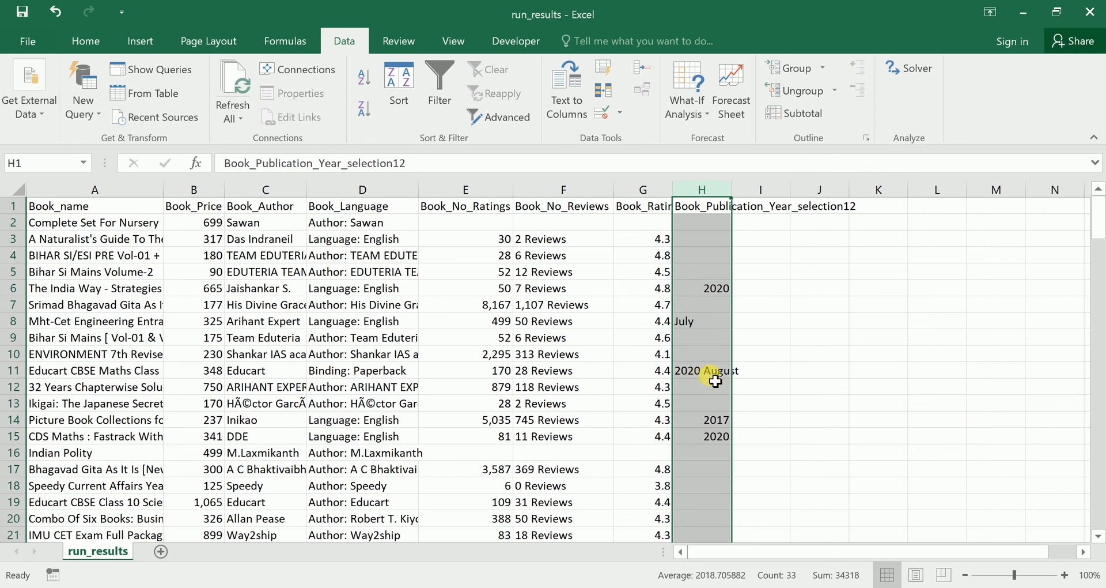
- Examine the entries in the Book_Publication_Year_selection12 column through the rows of the sheet and return to the first row
click(754, 380)
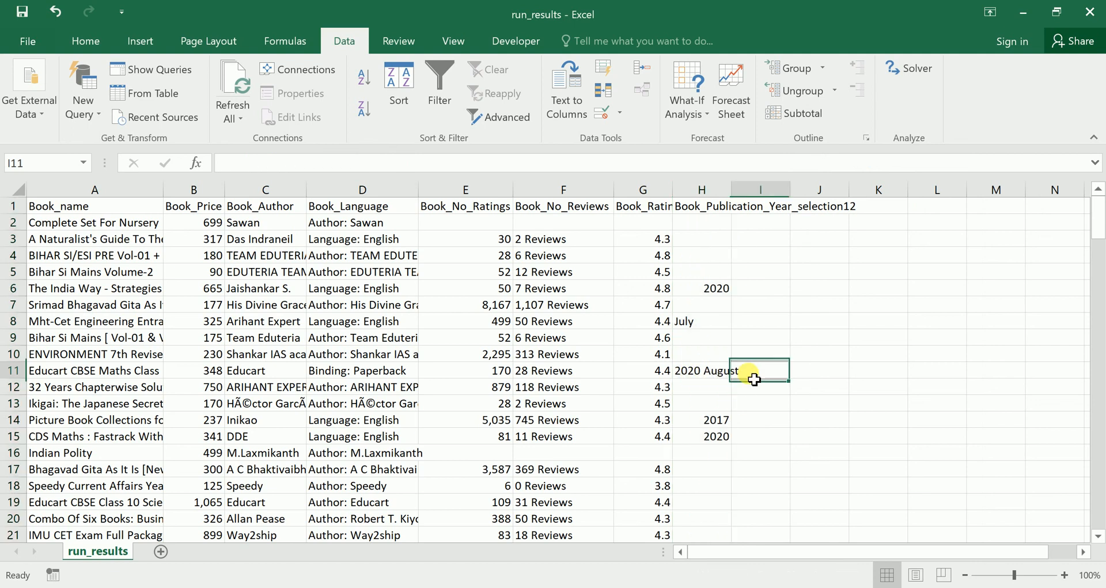
click(714, 286)
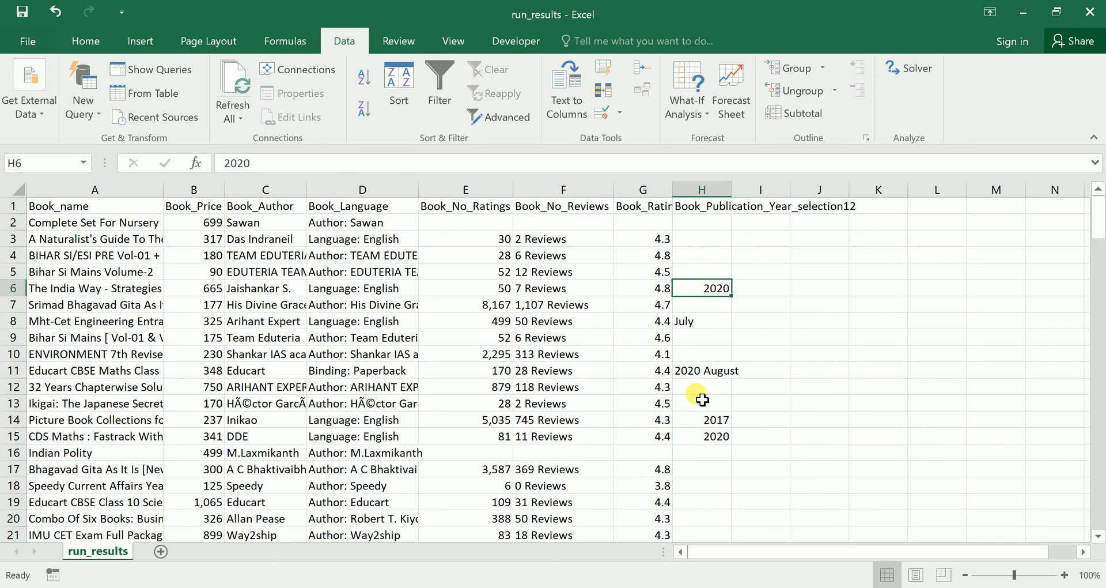
scroll(702, 431, down, 2)
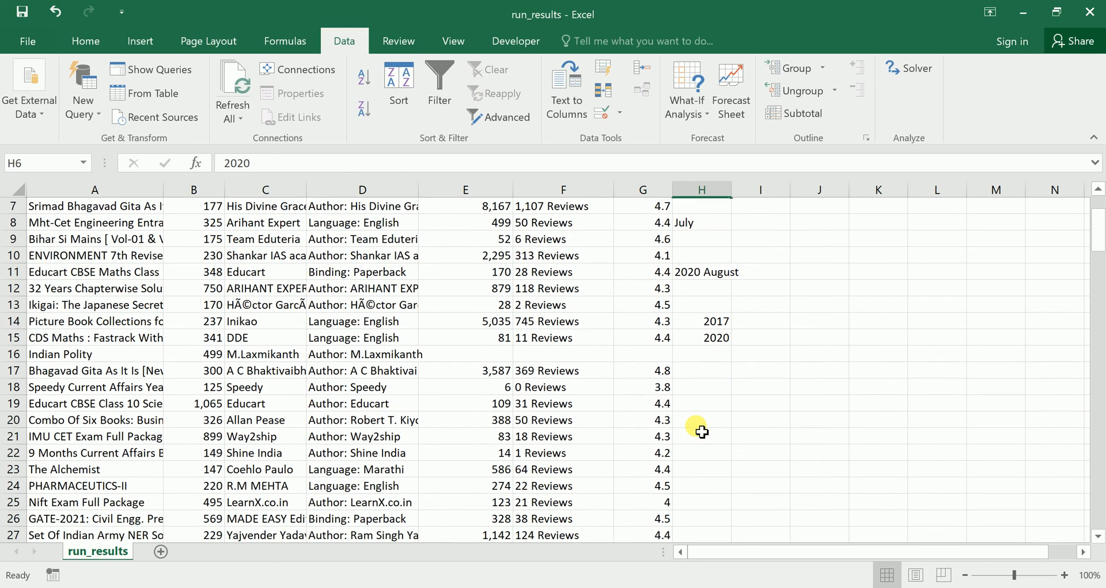
scroll(702, 431, down, 7)
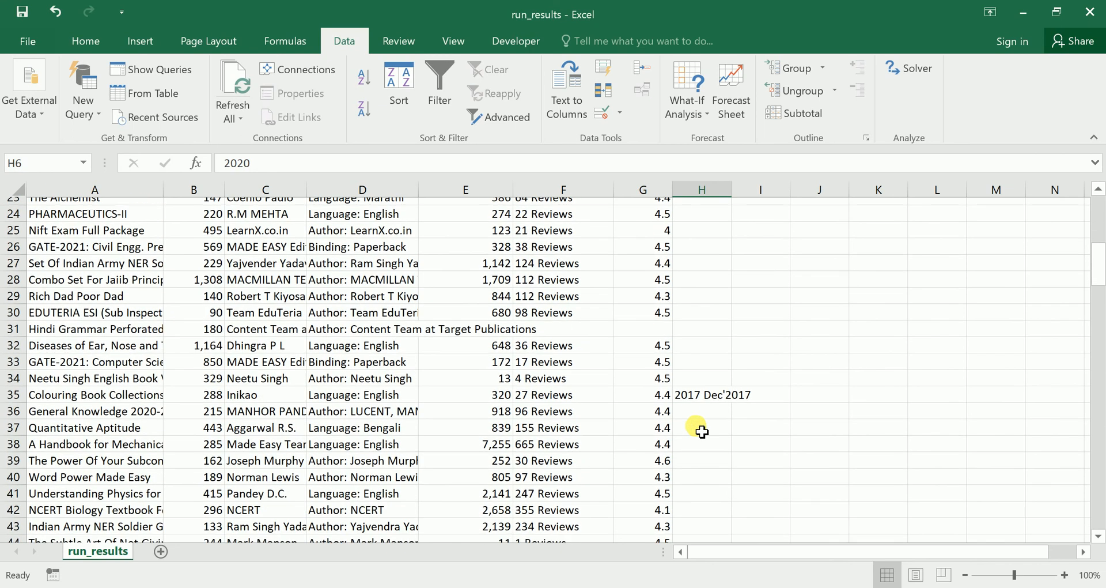
scroll(701, 431, down, 2)
scroll(702, 431, down, 8)
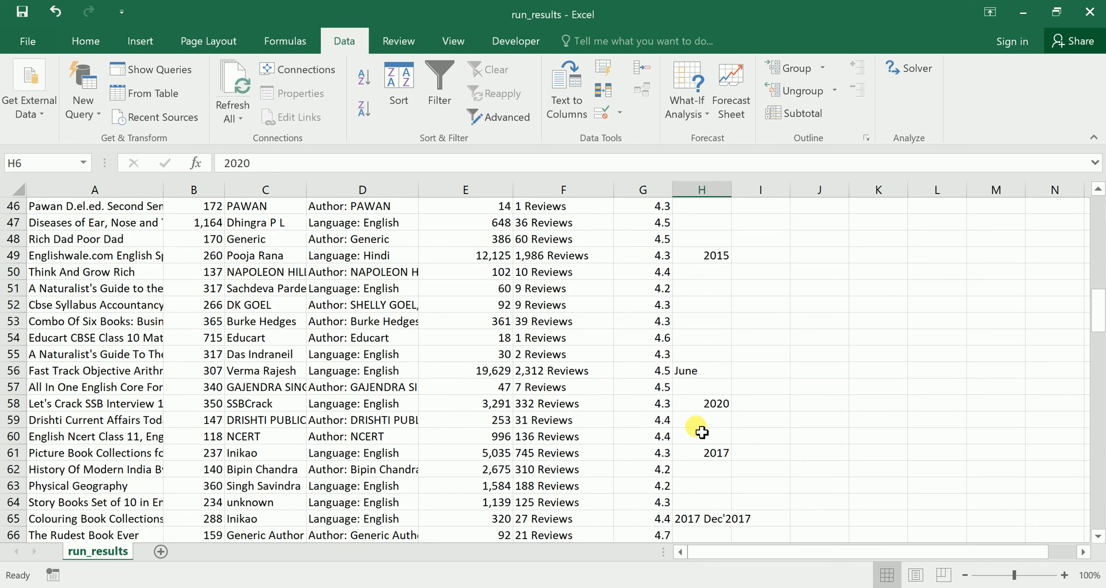
scroll(701, 431, down, 4)
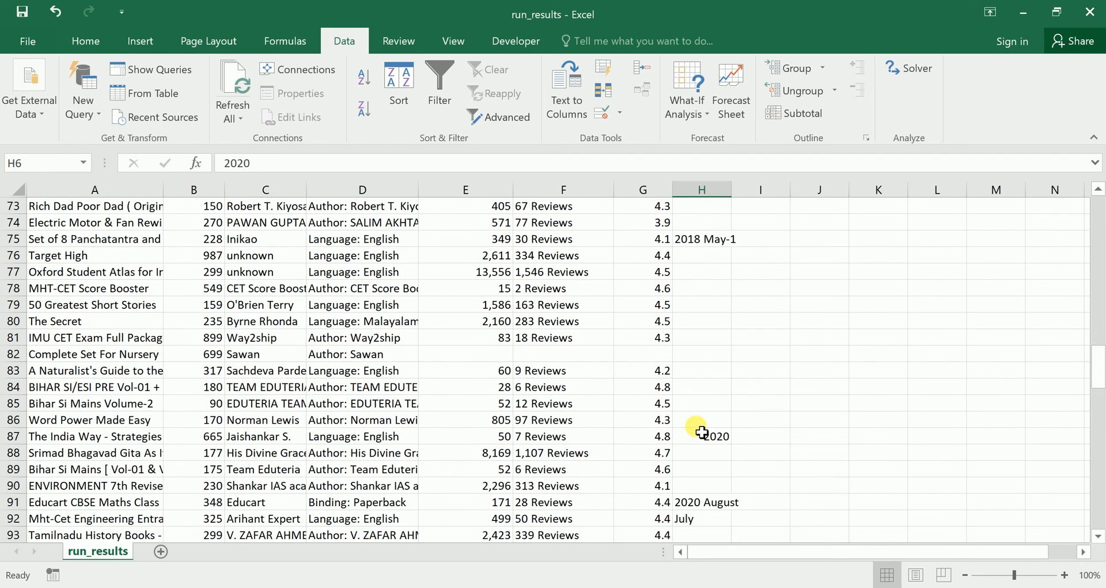
scroll(702, 431, down, 9)
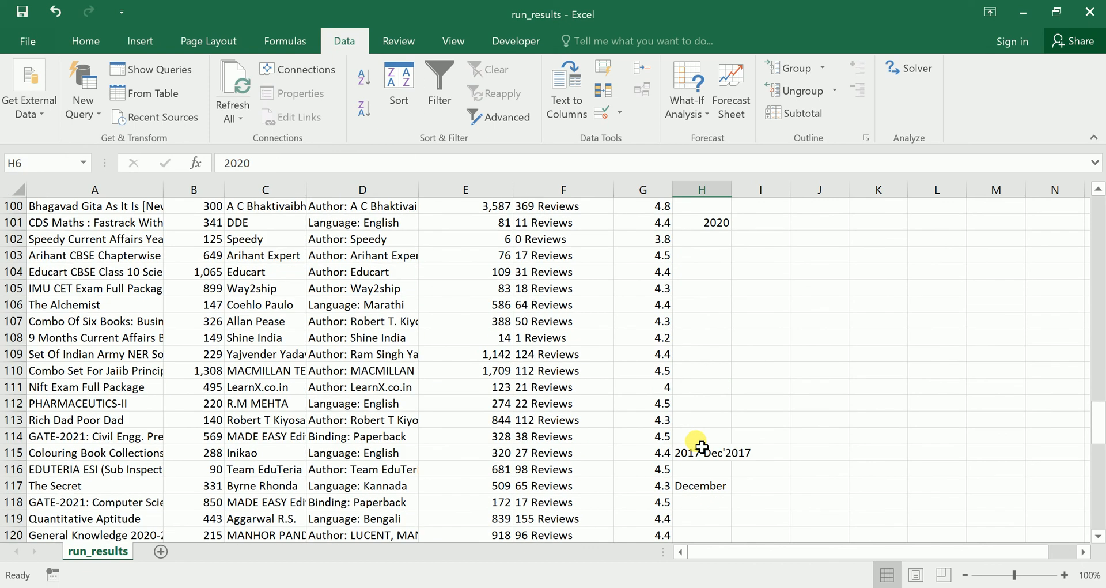
scroll(700, 392, up, 11)
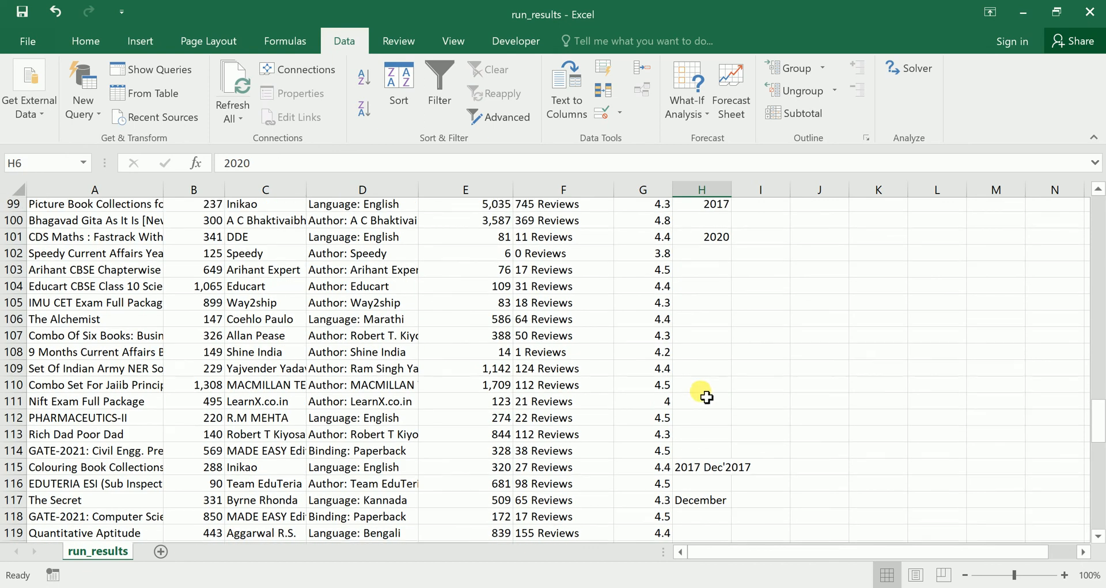
scroll(710, 395, up, 12)
drag(1100, 295, 1100, 177)
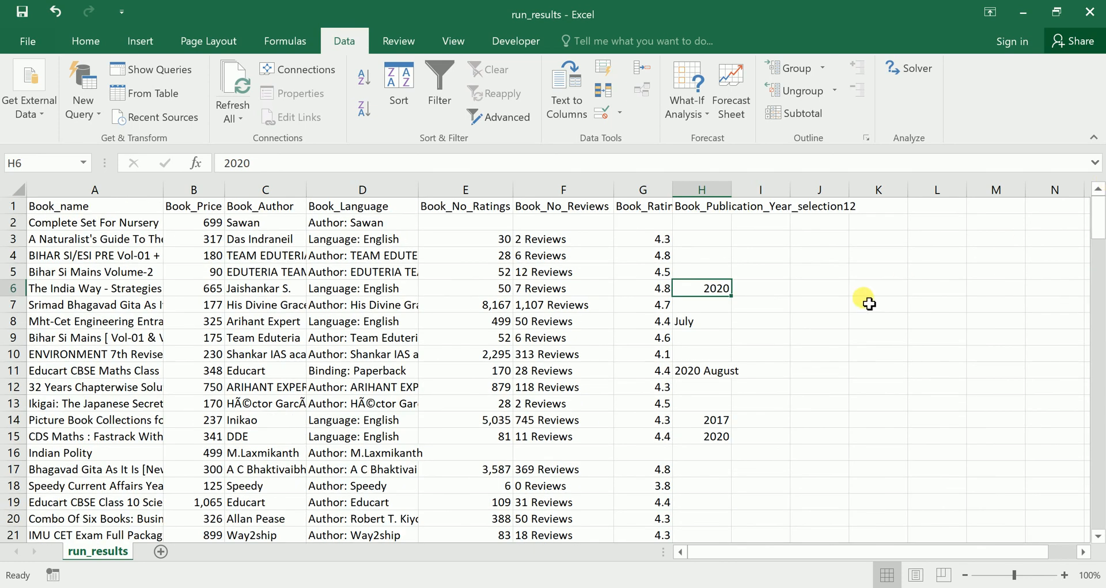